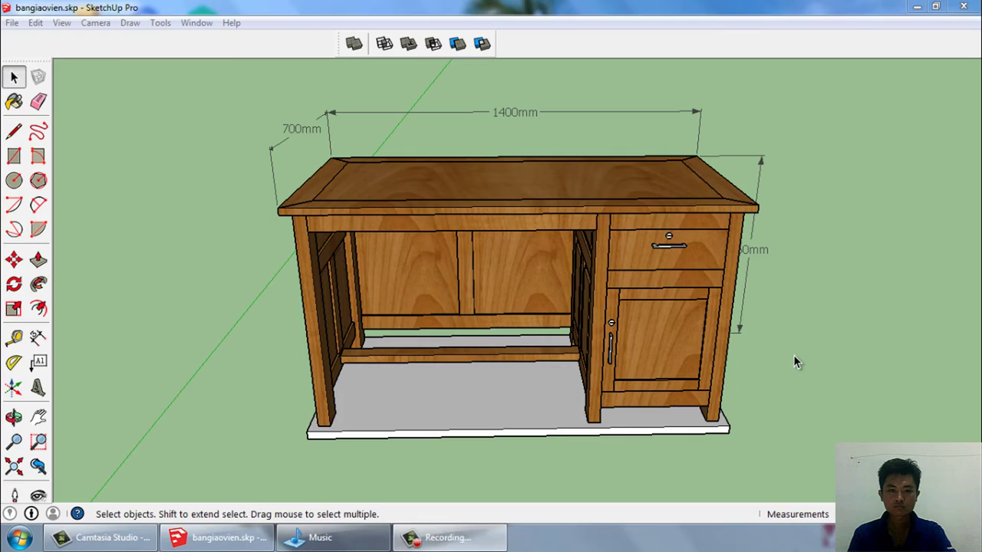
Step: Orbit around the finished desk to inspect it from front, side, end and low angles
{"action": "mouse_move", "coordinate": [794, 358]}
{"action": "middle_mouse_down"}
{"action": "mouse_move", "coordinate": [480, 359]}
{"action": "mouse_move", "coordinate": [771, 343]}
{"action": "mouse_move", "coordinate": [517, 340]}
{"action": "mouse_move", "coordinate": [513, 286]}
{"action": "mouse_move", "coordinate": [631, 290]}
{"action": "mouse_move", "coordinate": [527, 229]}
{"action": "mouse_move", "coordinate": [651, 285]}
{"action": "mouse_move", "coordinate": [548, 263]}
{"action": "mouse_move", "coordinate": [493, 271]}
{"action": "mouse_move", "coordinate": [728, 286]}
{"action": "mouse_move", "coordinate": [489, 301]}
{"action": "mouse_move", "coordinate": [534, 339]}
{"action": "mouse_move", "coordinate": [475, 309]}
{"action": "mouse_move", "coordinate": [655, 335]}
{"action": "middle_mouse_up"}
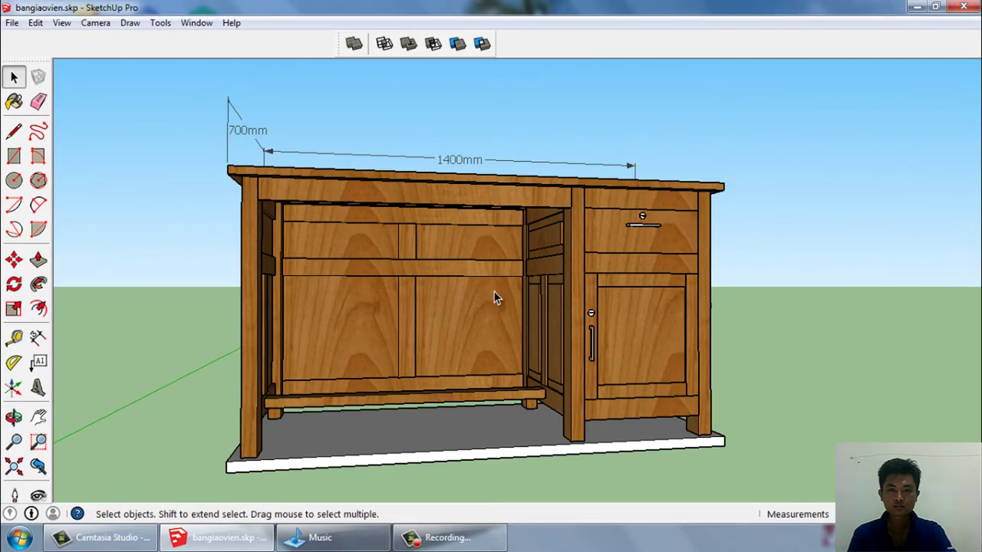
{"action": "mouse_move", "coordinate": [494, 293]}
{"action": "middle_mouse_down"}
{"action": "mouse_move", "coordinate": [739, 322]}
{"action": "mouse_move", "coordinate": [600, 341]}
{"action": "mouse_move", "coordinate": [752, 335]}
{"action": "mouse_move", "coordinate": [696, 339]}
{"action": "mouse_move", "coordinate": [836, 346]}
{"action": "mouse_move", "coordinate": [734, 335]}
{"action": "mouse_move", "coordinate": [653, 308]}
{"action": "mouse_move", "coordinate": [758, 308]}
{"action": "middle_mouse_up"}
{"action": "middle_click_drag", "start_coordinate": [826, 304], "coordinate": [529, 281]}
{"action": "mouse_move", "coordinate": [654, 305]}
{"action": "middle_mouse_down"}
{"action": "mouse_move", "coordinate": [486, 309]}
{"action": "mouse_move", "coordinate": [670, 329]}
{"action": "mouse_move", "coordinate": [435, 340]}
{"action": "mouse_move", "coordinate": [429, 307]}
{"action": "mouse_move", "coordinate": [333, 324]}
{"action": "mouse_move", "coordinate": [285, 358]}
{"action": "mouse_move", "coordinate": [586, 339]}
{"action": "mouse_move", "coordinate": [578, 330]}
{"action": "mouse_move", "coordinate": [497, 325]}
{"action": "mouse_move", "coordinate": [686, 329]}
{"action": "mouse_move", "coordinate": [617, 335]}
{"action": "mouse_move", "coordinate": [890, 361]}
{"action": "mouse_move", "coordinate": [785, 383]}
{"action": "mouse_move", "coordinate": [746, 432]}
{"action": "mouse_move", "coordinate": [619, 487]}
{"action": "mouse_move", "coordinate": [592, 456]}
{"action": "mouse_move", "coordinate": [533, 447]}
{"action": "mouse_move", "coordinate": [509, 430]}
{"action": "mouse_move", "coordinate": [491, 453]}
{"action": "mouse_move", "coordinate": [732, 302]}
{"action": "mouse_move", "coordinate": [616, 313]}
{"action": "mouse_move", "coordinate": [544, 303]}
{"action": "mouse_move", "coordinate": [638, 299]}
{"action": "middle_mouse_up"}
{"action": "mouse_move", "coordinate": [807, 297]}
{"action": "middle_mouse_down"}
{"action": "mouse_move", "coordinate": [427, 264]}
{"action": "mouse_move", "coordinate": [631, 320]}
{"action": "mouse_move", "coordinate": [817, 274]}
{"action": "middle_mouse_up"}
{"action": "middle_click_drag", "start_coordinate": [683, 287], "coordinate": [481, 285]}
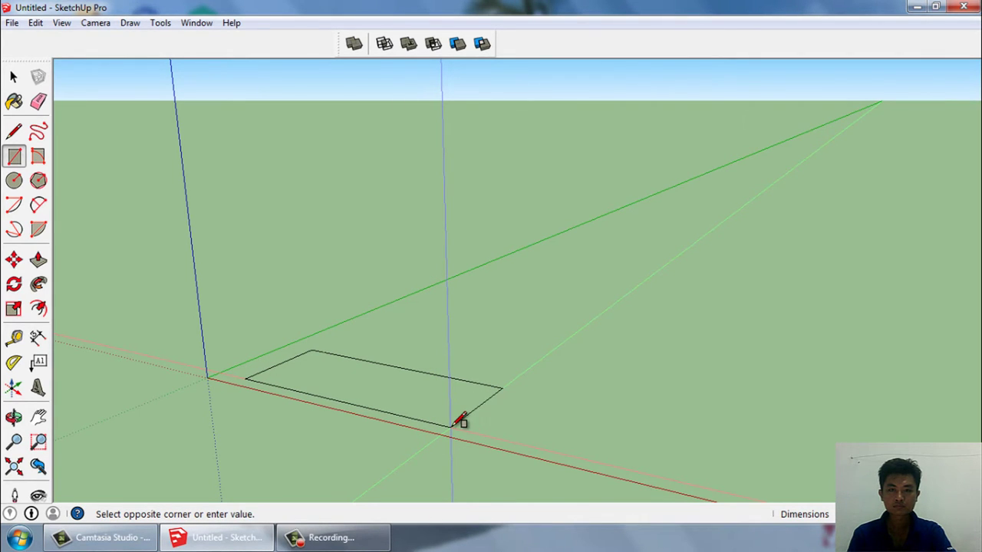
Step: Finish the base rectangle, offset a thin inner border, and make the slab a component
{"action": "scroll", "coordinate": [333, 358], "scroll_direction": "up", "scroll_amount": 5}
{"action": "key", "text": "space"}
{"action": "middle_click_drag", "start_coordinate": [333, 358], "coordinate": [544, 434]}
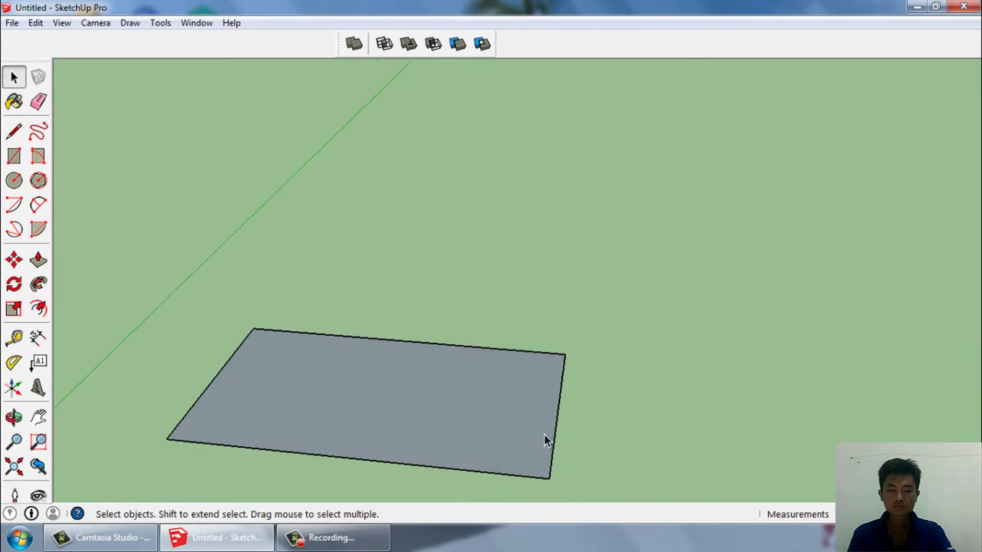
{"action": "scroll", "coordinate": [410, 418], "scroll_direction": "up", "scroll_amount": 3}
{"action": "left_click", "coordinate": [410, 418]}
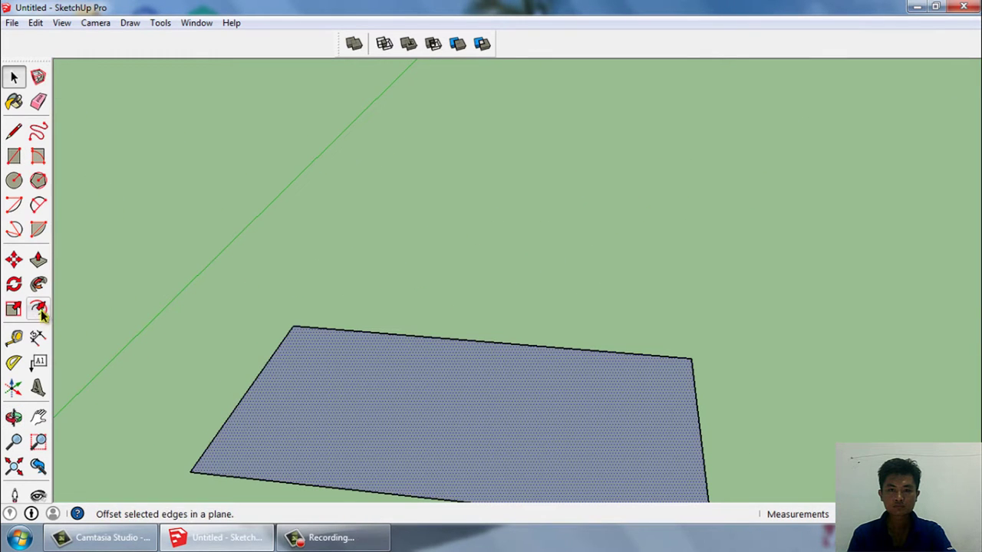
{"action": "left_click", "coordinate": [345, 334]}
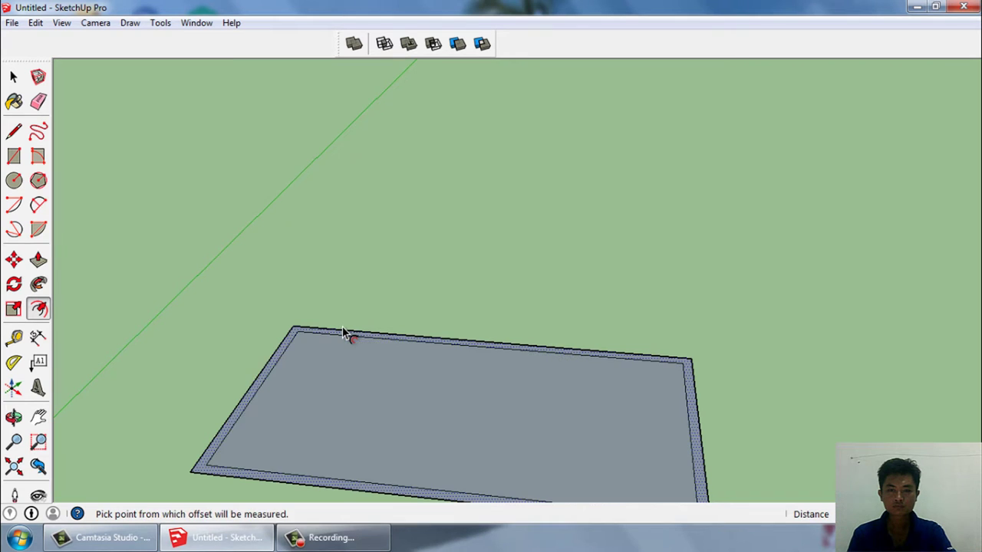
{"action": "scroll", "coordinate": [343, 332], "scroll_direction": "down", "scroll_amount": 2}
{"action": "left_click", "coordinate": [398, 415]}
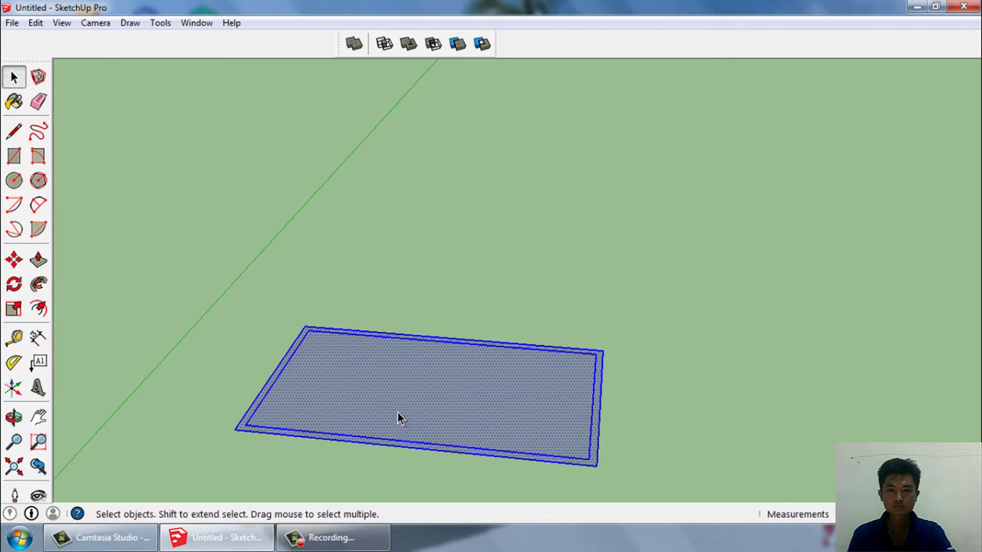
{"action": "key", "text": "g"}
{"action": "key", "text": "Return"}
Step: Draw a small rectangle at a slab corner and pull it up into a tall column
{"action": "scroll", "coordinate": [358, 344], "scroll_direction": "up", "scroll_amount": 1}
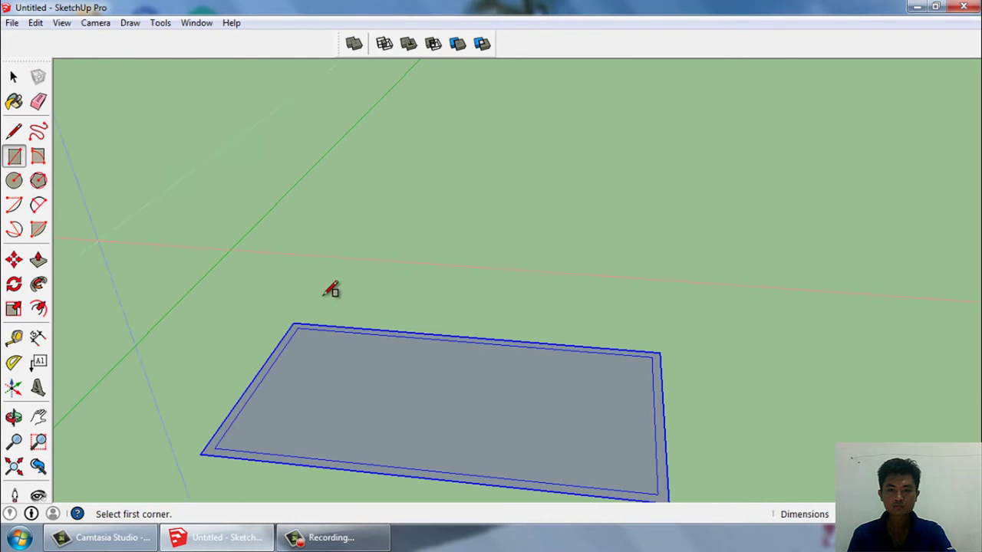
{"action": "mouse_move", "coordinate": [331, 290]}
{"action": "middle_mouse_down"}
{"action": "mouse_move", "coordinate": [537, 410]}
{"action": "mouse_move", "coordinate": [553, 340]}
{"action": "middle_mouse_up"}
{"action": "scroll", "coordinate": [422, 343], "scroll_direction": "up", "scroll_amount": 2}
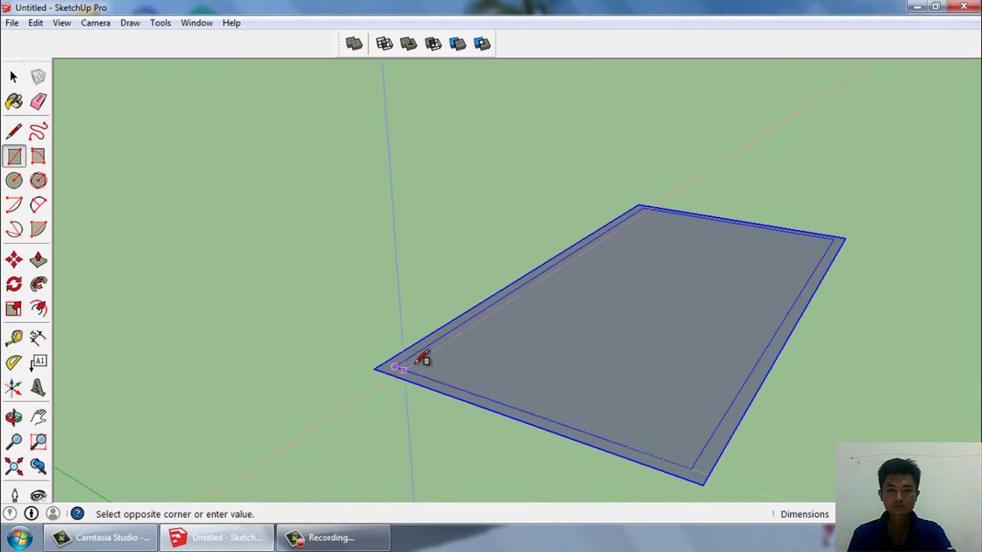
{"action": "scroll", "coordinate": [420, 361], "scroll_direction": "up", "scroll_amount": 1}
{"action": "scroll", "coordinate": [491, 376], "scroll_direction": "up", "scroll_amount": 1}
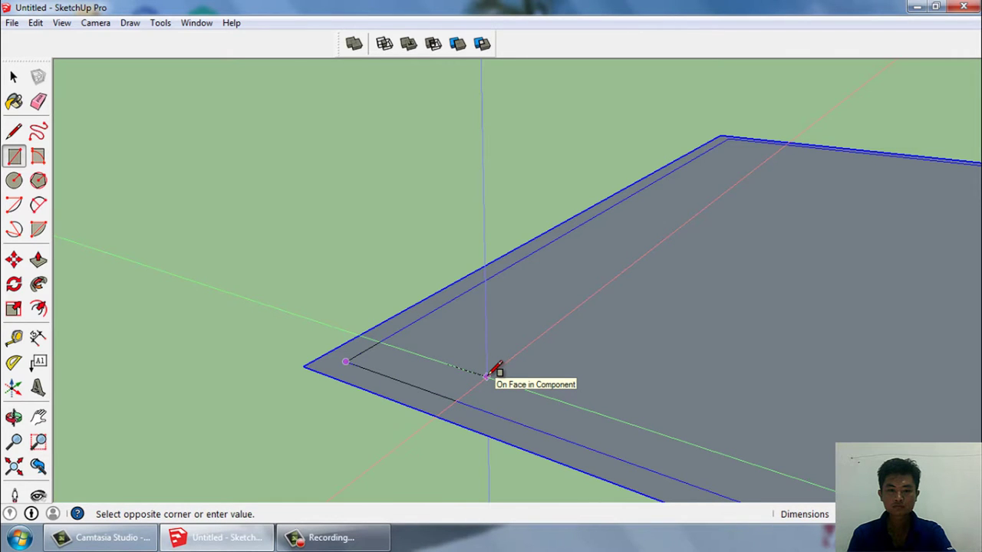
{"action": "key", "text": "space"}
{"action": "scroll", "coordinate": [425, 372], "scroll_direction": "up", "scroll_amount": 1}
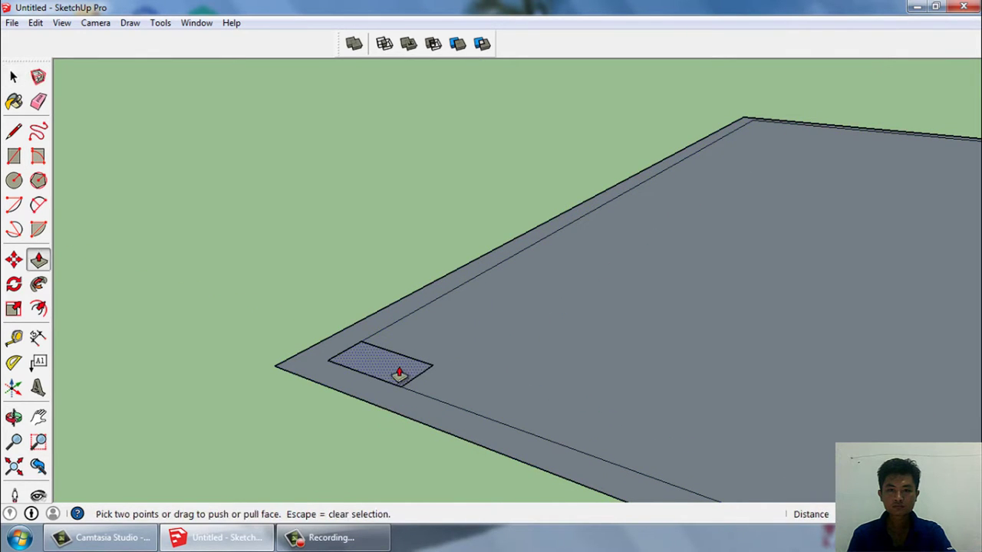
{"action": "left_click", "coordinate": [399, 374]}
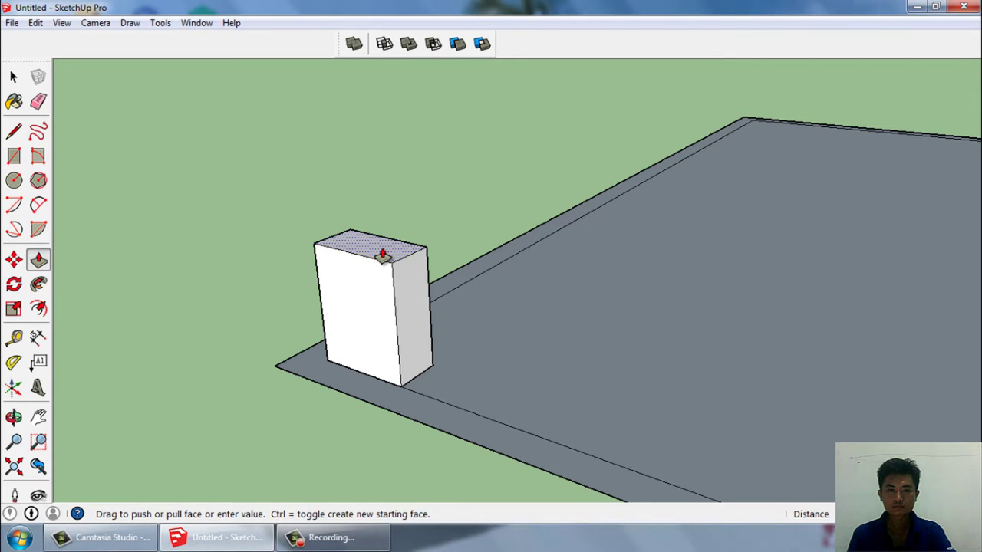
{"action": "left_click", "coordinate": [383, 257]}
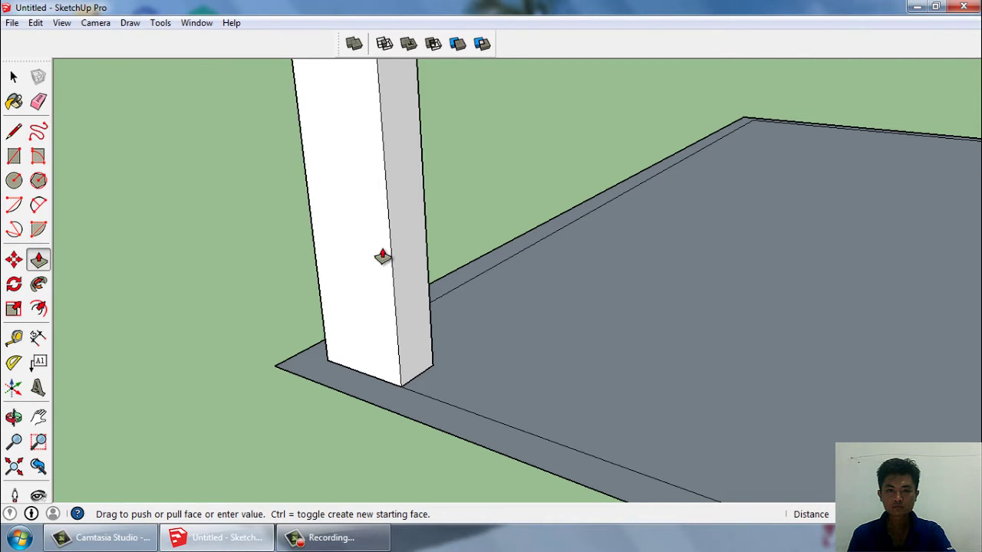
{"action": "key", "text": "space"}
{"action": "scroll", "coordinate": [443, 434], "scroll_direction": "down", "scroll_amount": 4}
{"action": "triple_click", "coordinate": [412, 284]}
Step: Make the column a component and copy it to the neighbouring corner of the base
{"action": "key", "text": "g"}
{"action": "key", "text": "Return"}
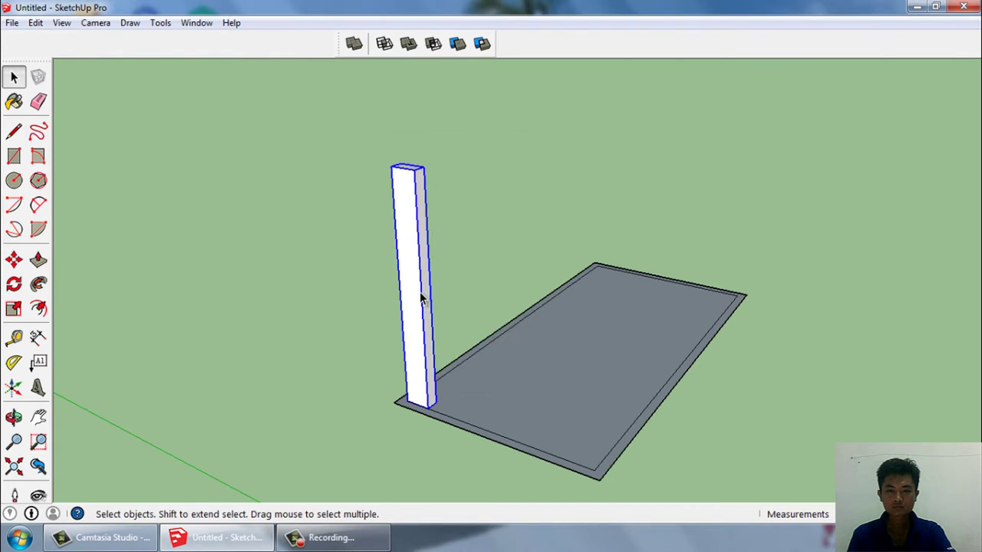
{"action": "scroll", "coordinate": [422, 298], "scroll_direction": "up", "scroll_amount": 2}
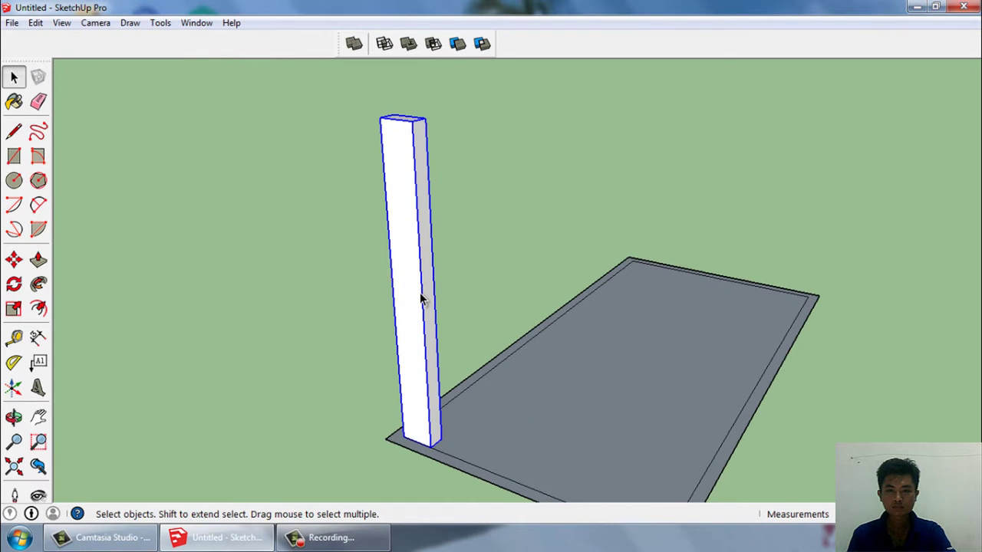
{"action": "left_click", "coordinate": [431, 445]}
{"action": "key", "text": "ctrl"}
{"action": "scroll", "coordinate": [610, 478], "scroll_direction": "up", "scroll_amount": 3}
{"action": "left_click", "coordinate": [606, 477]}
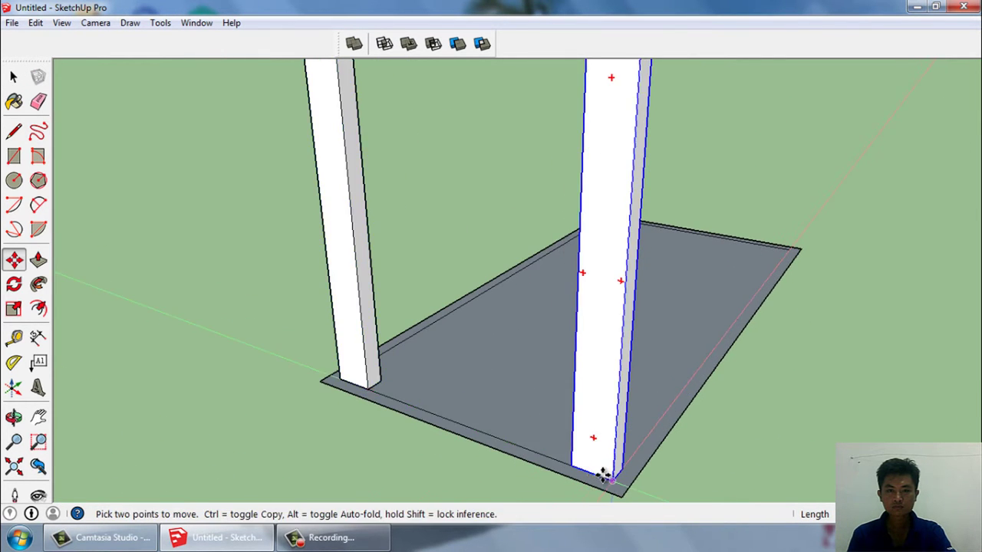
{"action": "key", "text": "space"}
{"action": "scroll", "coordinate": [604, 475], "scroll_direction": "down", "scroll_amount": 4}
Step: Copy both columns to the opposite end of the base so all four corners have legs
{"action": "middle_click_drag", "start_coordinate": [647, 401], "coordinate": [486, 312]}
{"action": "key", "text": "m"}
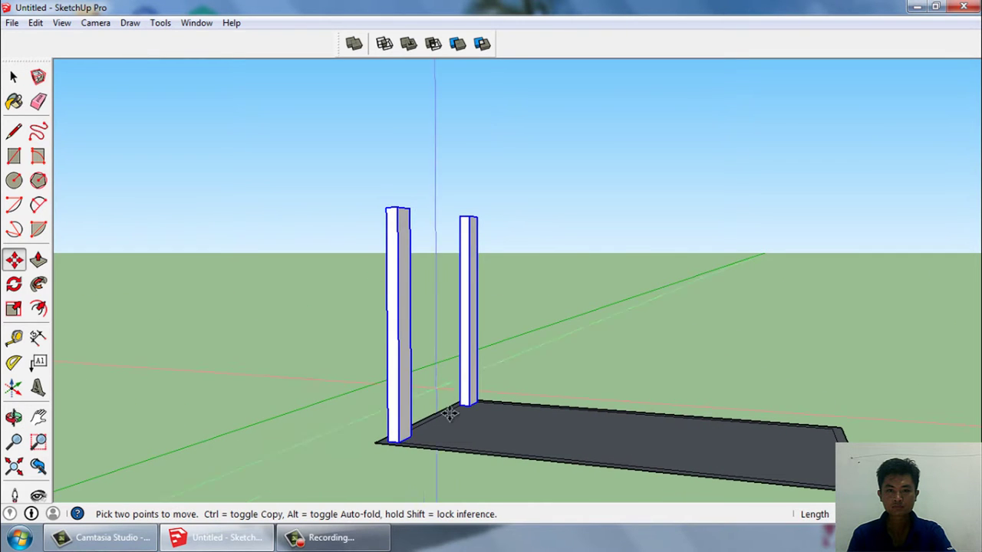
{"action": "scroll", "coordinate": [450, 414], "scroll_direction": "up", "scroll_amount": 3}
{"action": "left_click", "coordinate": [344, 463]}
{"action": "scroll", "coordinate": [345, 401], "scroll_direction": "down", "scroll_amount": 2}
{"action": "scroll", "coordinate": [542, 471], "scroll_direction": "down", "scroll_amount": 2}
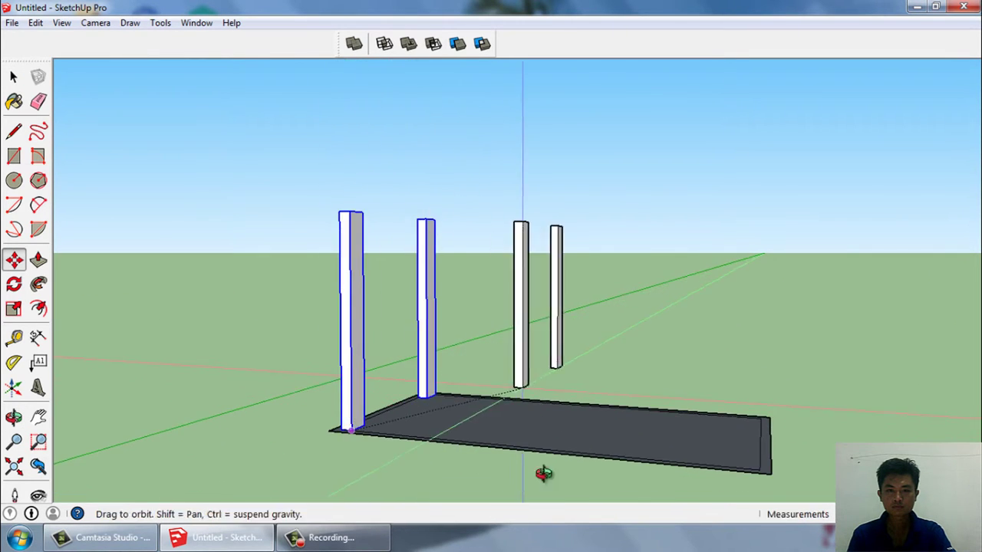
{"action": "middle_click_drag", "start_coordinate": [542, 471], "coordinate": [690, 430]}
{"action": "scroll", "coordinate": [689, 460], "scroll_direction": "up", "scroll_amount": 4}
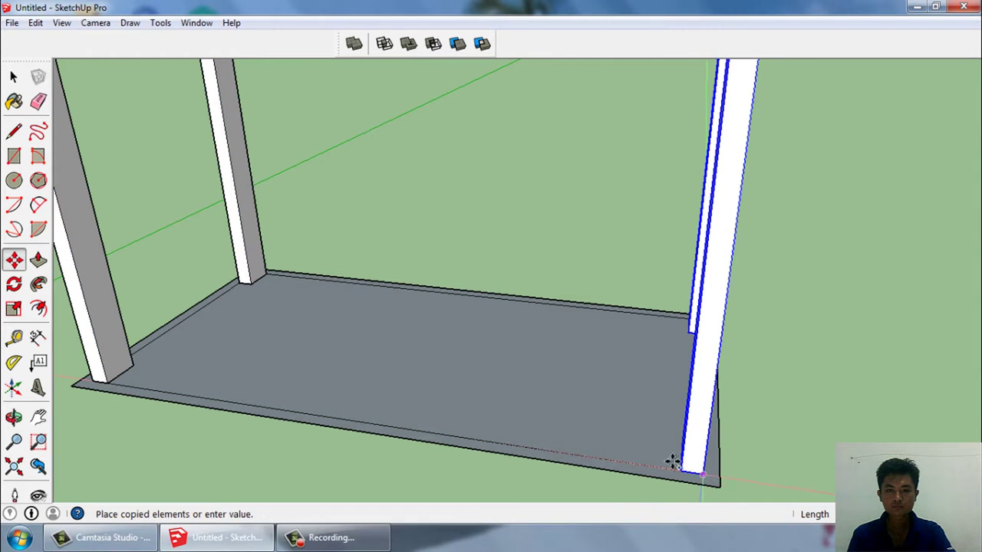
{"action": "left_click", "coordinate": [494, 445]}
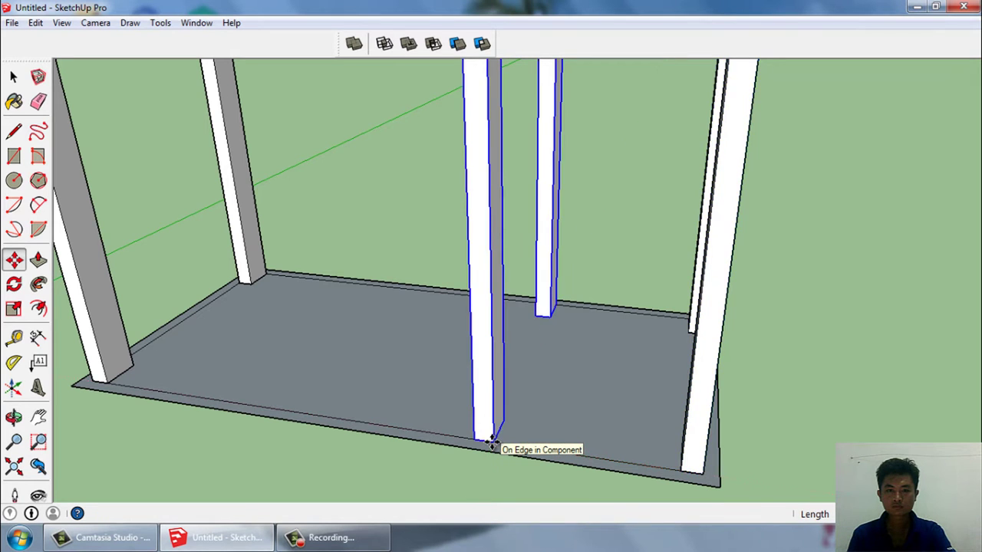
{"action": "scroll", "coordinate": [499, 451], "scroll_direction": "down", "scroll_amount": 3}
{"action": "key", "text": "space"}
{"action": "mouse_move", "coordinate": [499, 452]}
{"action": "middle_mouse_down"}
{"action": "mouse_move", "coordinate": [565, 362]}
{"action": "mouse_move", "coordinate": [512, 393]}
{"action": "mouse_move", "coordinate": [499, 373]}
{"action": "mouse_move", "coordinate": [318, 346]}
{"action": "mouse_move", "coordinate": [317, 229]}
{"action": "middle_mouse_up"}
{"action": "scroll", "coordinate": [316, 229], "scroll_direction": "up", "scroll_amount": 5}
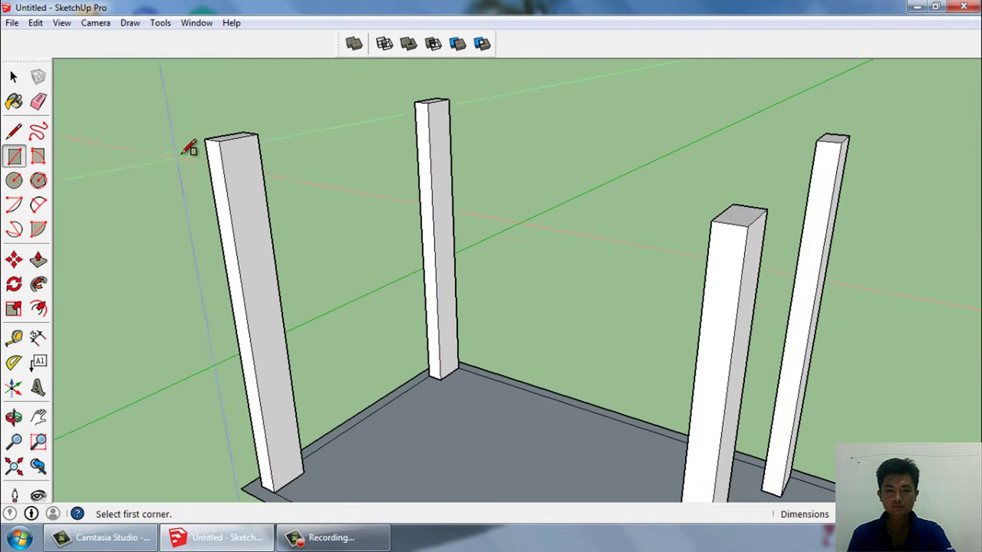
Step: Extrude the rectangle on one leg across to the opposite leg as a rail component
{"action": "scroll", "coordinate": [188, 148], "scroll_direction": "up", "scroll_amount": 2}
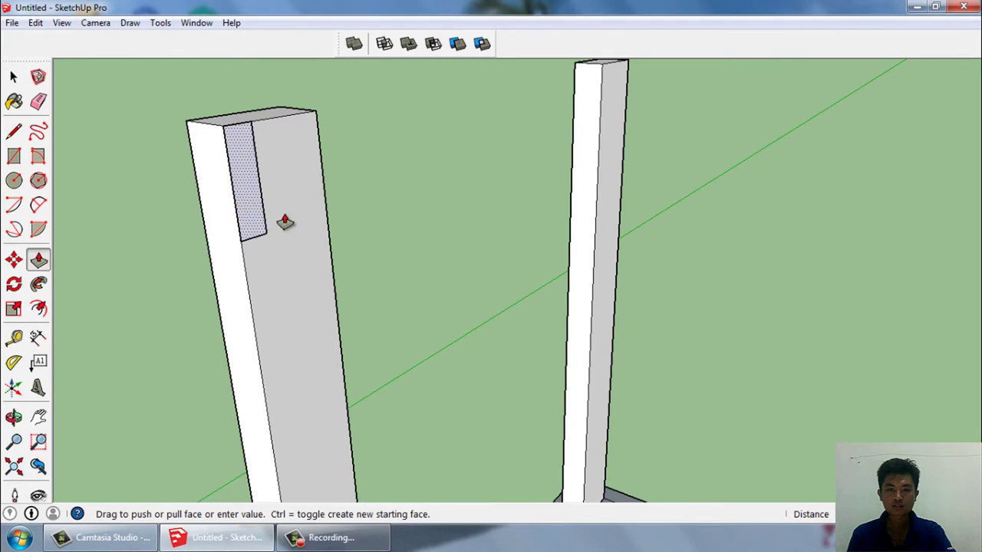
{"action": "left_click", "coordinate": [284, 223]}
{"action": "scroll", "coordinate": [350, 241], "scroll_direction": "down", "scroll_amount": 3}
{"action": "mouse_move", "coordinate": [351, 241]}
{"action": "middle_mouse_down"}
{"action": "mouse_move", "coordinate": [603, 318]}
{"action": "mouse_move", "coordinate": [782, 265]}
{"action": "middle_mouse_up"}
{"action": "scroll", "coordinate": [782, 265], "scroll_direction": "up", "scroll_amount": 2}
{"action": "left_click", "coordinate": [781, 271]}
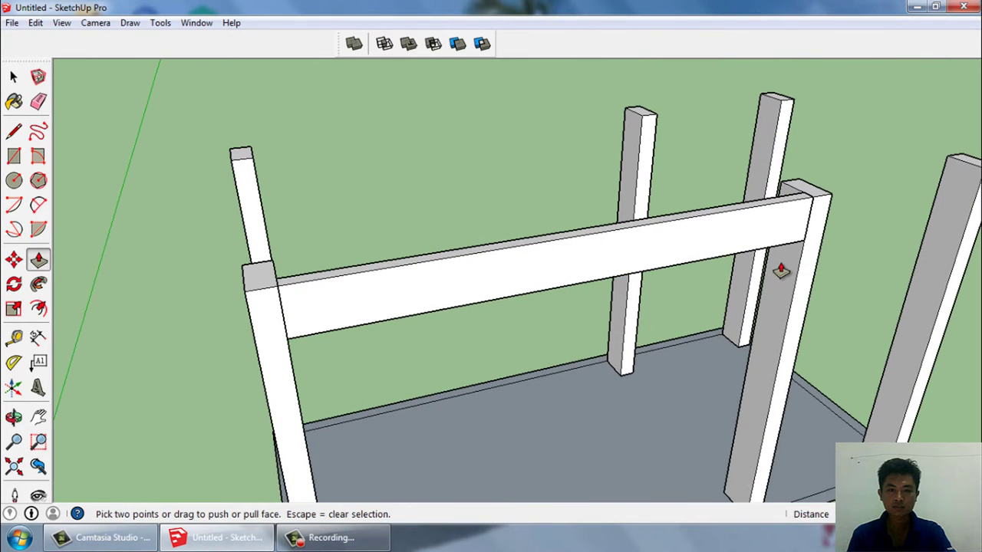
{"action": "key", "text": "space"}
{"action": "left_click", "coordinate": [698, 244]}
{"action": "key", "text": "g"}
{"action": "key", "text": "Return"}
{"action": "scroll", "coordinate": [540, 235], "scroll_direction": "up", "scroll_amount": 3}
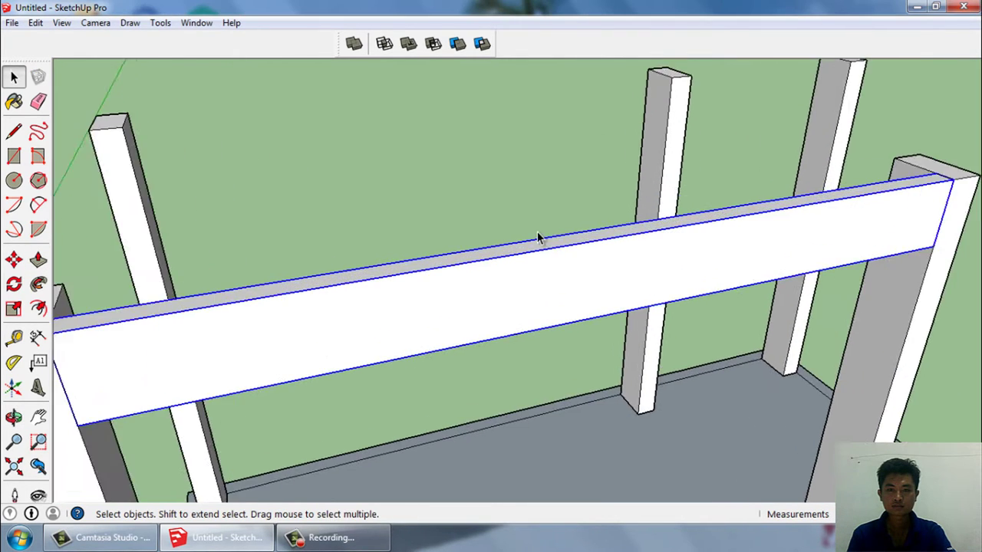
{"action": "scroll", "coordinate": [539, 235], "scroll_direction": "down", "scroll_amount": 5}
Step: Copy the rail to the opposite side of the frame
{"action": "middle_click_drag", "start_coordinate": [386, 265], "coordinate": [676, 262]}
{"action": "key", "text": "m"}
{"action": "scroll", "coordinate": [679, 79], "scroll_direction": "up", "scroll_amount": 1}
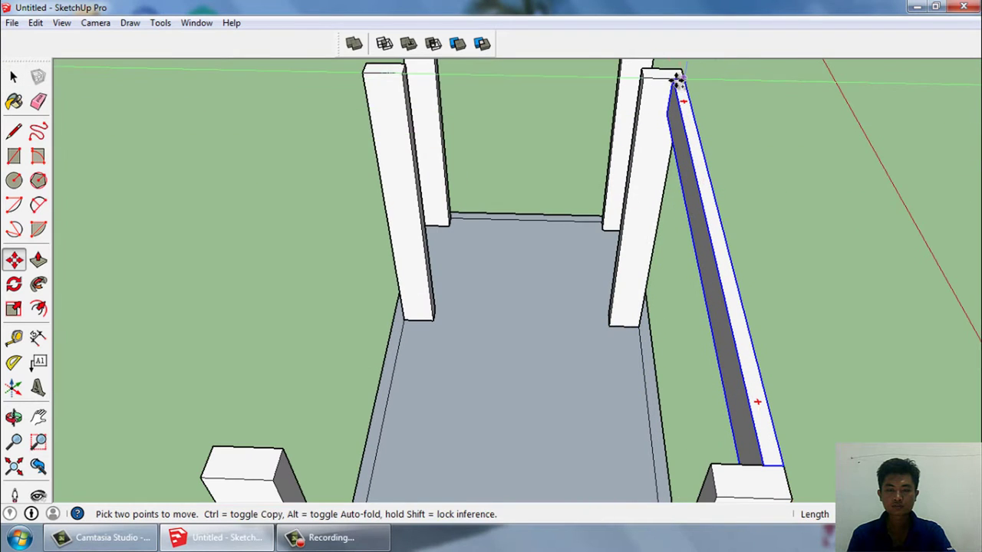
{"action": "left_click", "coordinate": [673, 78]}
{"action": "key", "text": "ctrl"}
{"action": "left_click", "coordinate": [367, 75]}
{"action": "key", "text": "space"}
{"action": "scroll", "coordinate": [384, 128], "scroll_direction": "down", "scroll_amount": 3}
{"action": "mouse_move", "coordinate": [384, 127]}
{"action": "middle_mouse_down"}
{"action": "mouse_move", "coordinate": [461, 195]}
{"action": "mouse_move", "coordinate": [407, 251]}
{"action": "mouse_move", "coordinate": [381, 169]}
{"action": "middle_mouse_up"}
{"action": "scroll", "coordinate": [338, 177], "scroll_direction": "up", "scroll_amount": 2}
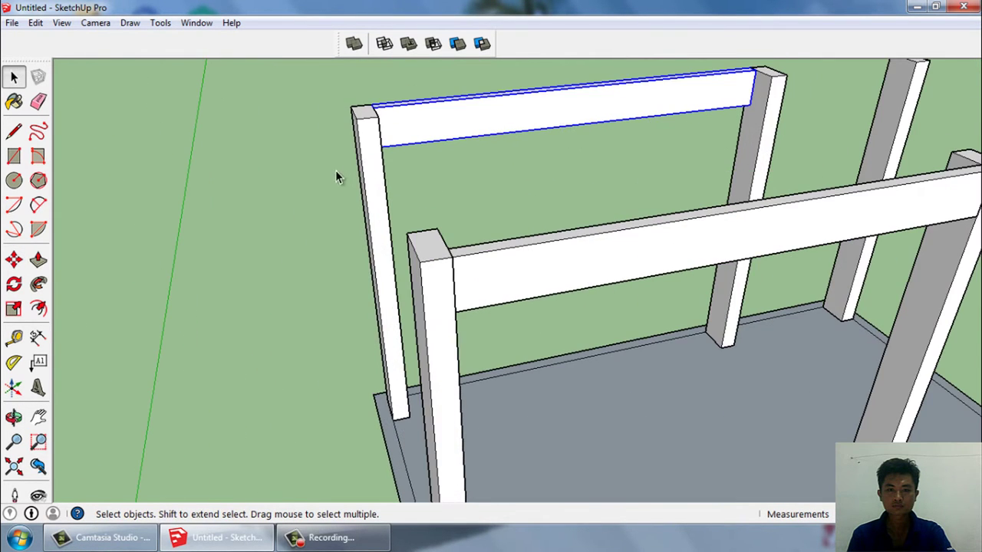
Step: Draw a rectangle on the post face near its top
{"action": "left_click", "coordinate": [19, 159]}
{"action": "scroll", "coordinate": [350, 105], "scroll_direction": "up", "scroll_amount": 2}
{"action": "scroll", "coordinate": [360, 118], "scroll_direction": "up", "scroll_amount": 2}
{"action": "left_click", "coordinate": [366, 131]}
{"action": "scroll", "coordinate": [372, 131], "scroll_direction": "up", "scroll_amount": 2}
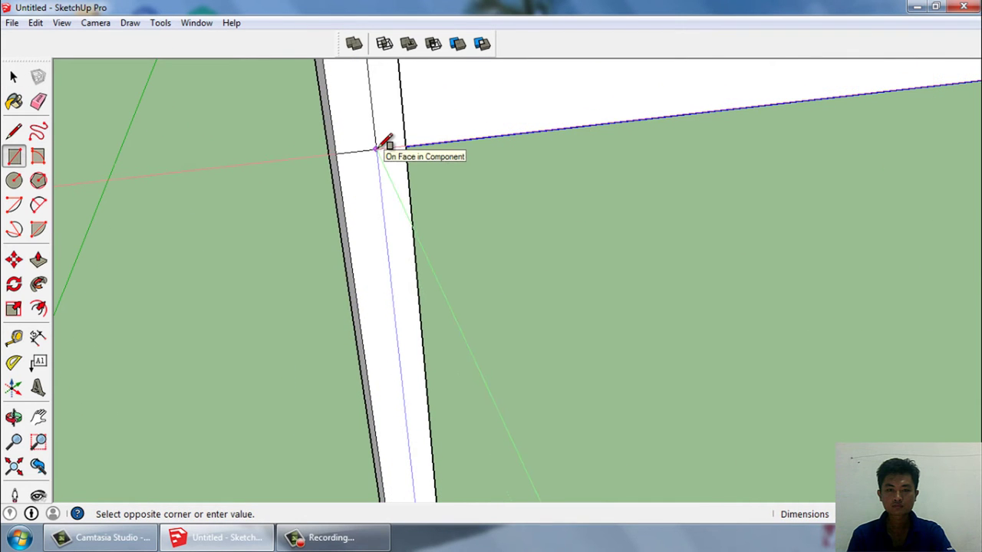
{"action": "scroll", "coordinate": [446, 230], "scroll_direction": "down", "scroll_amount": 1}
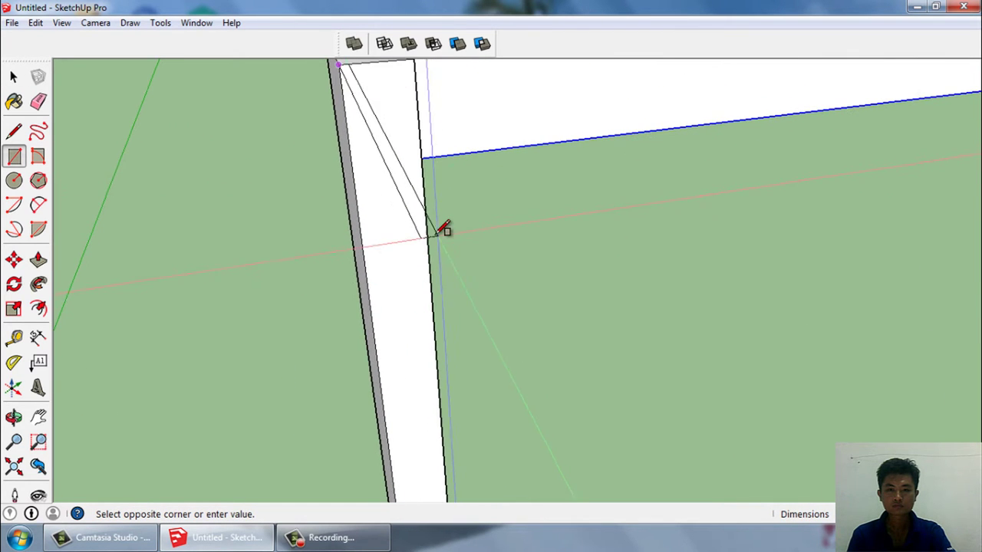
{"action": "key", "text": "space"}
{"action": "scroll", "coordinate": [384, 234], "scroll_direction": "down", "scroll_amount": 2}
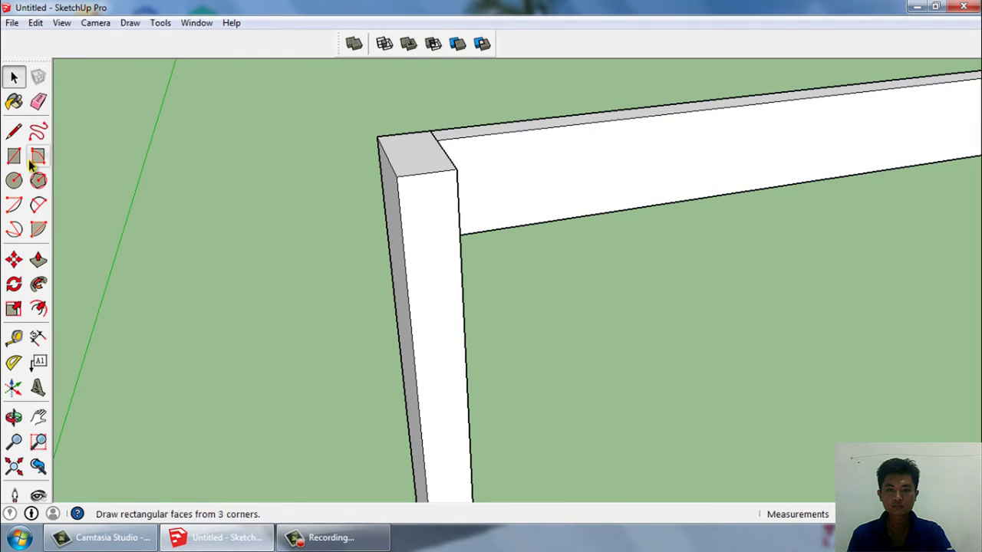
{"action": "middle_click_drag", "start_coordinate": [436, 213], "coordinate": [430, 216]}
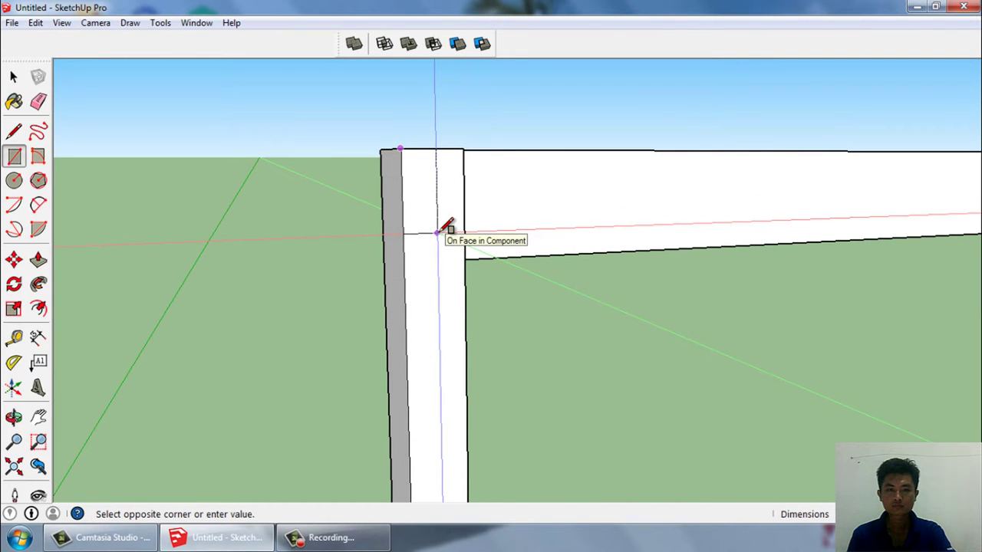
{"action": "left_click", "coordinate": [437, 233]}
Step: Extrude the post-top rectangle into a new rail and select the whole beam
{"action": "key", "text": "space"}
{"action": "left_click", "coordinate": [419, 229]}
{"action": "key", "text": "p"}
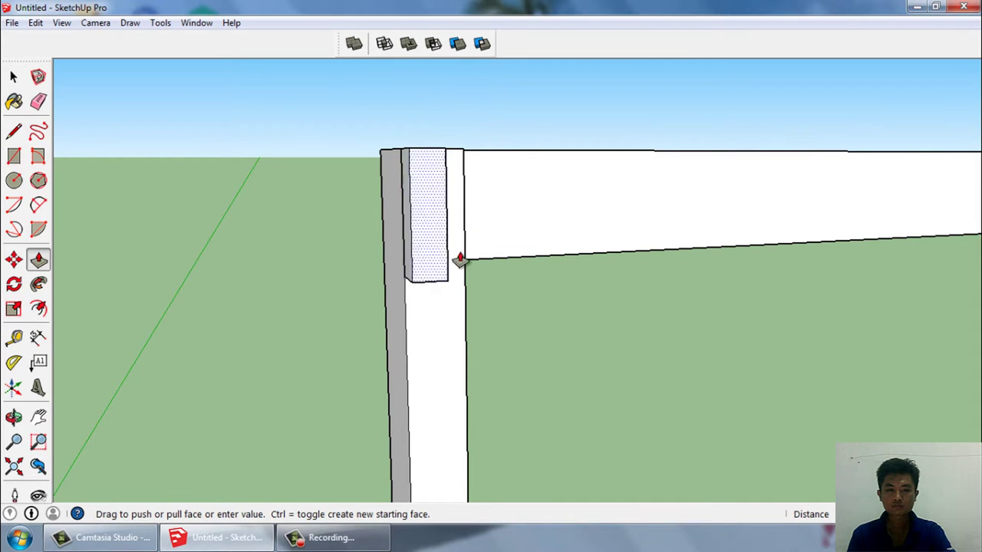
{"action": "mouse_move", "coordinate": [460, 259]}
{"action": "middle_mouse_down"}
{"action": "mouse_move", "coordinate": [446, 261]}
{"action": "mouse_move", "coordinate": [739, 280]}
{"action": "middle_mouse_up"}
{"action": "scroll", "coordinate": [818, 278], "scroll_direction": "down", "scroll_amount": 2}
{"action": "middle_click_drag", "start_coordinate": [818, 279], "coordinate": [813, 301]}
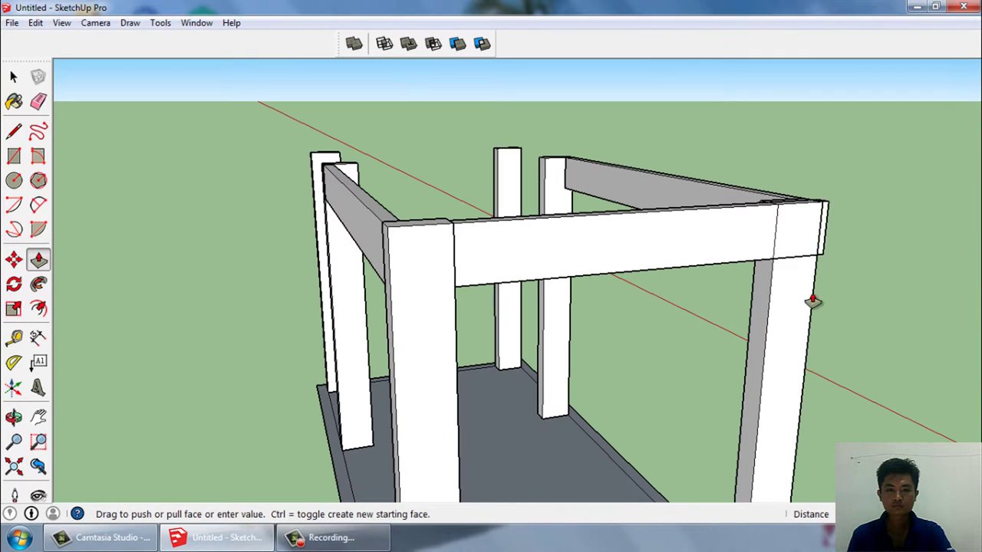
{"action": "triple_click", "coordinate": [697, 253]}
Step: Make the beam a component and copy it to the far post's top corner
{"action": "key", "text": "g"}
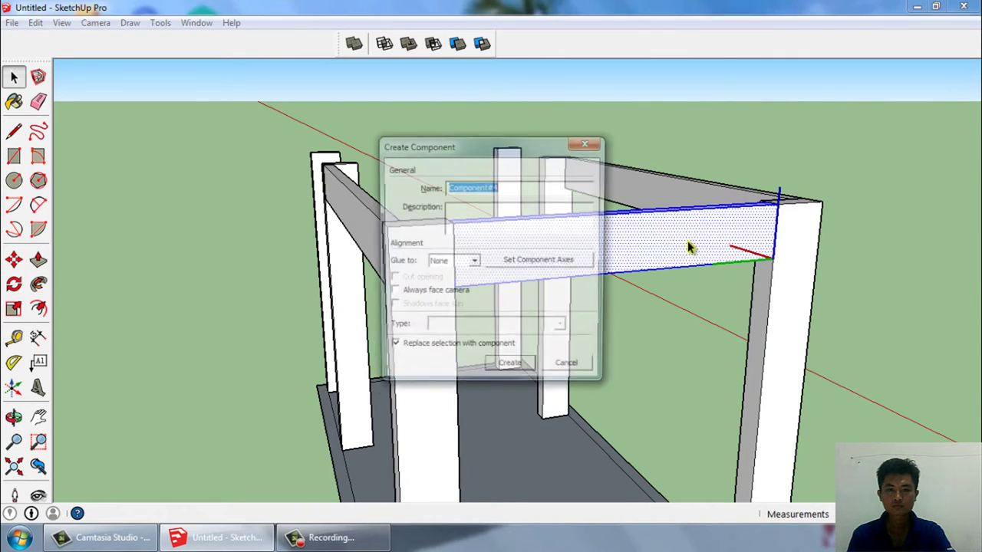
{"action": "key", "text": "Return"}
{"action": "mouse_move", "coordinate": [697, 253]}
{"action": "middle_mouse_down"}
{"action": "mouse_move", "coordinate": [712, 357]}
{"action": "mouse_move", "coordinate": [725, 198]}
{"action": "middle_mouse_up"}
{"action": "scroll", "coordinate": [724, 198], "scroll_direction": "up", "scroll_amount": 2}
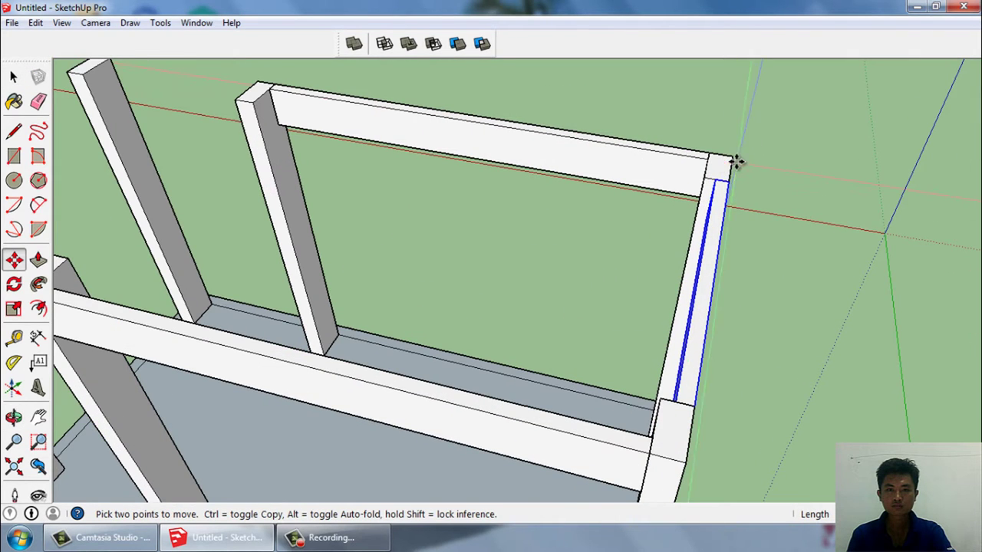
{"action": "left_click", "coordinate": [723, 185]}
{"action": "key", "text": "ctrl"}
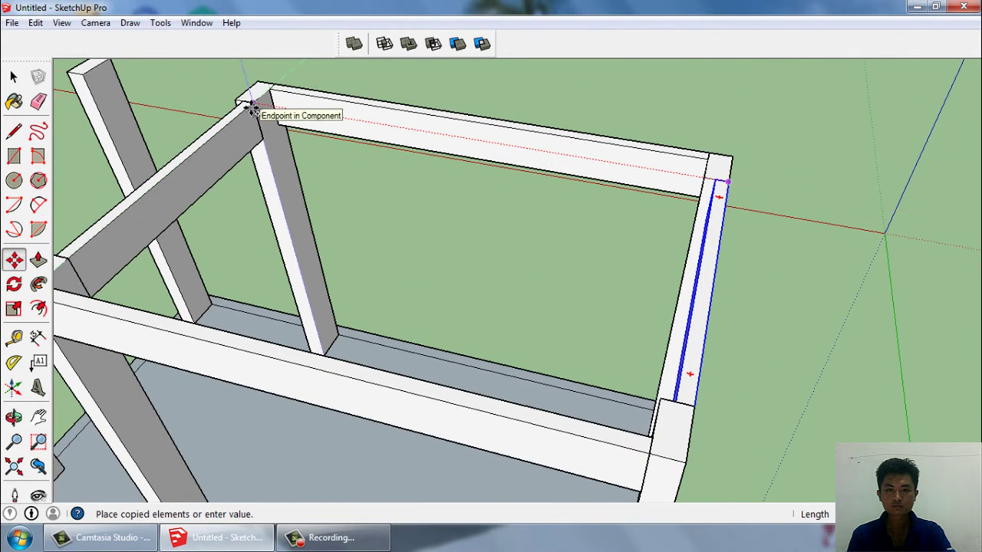
{"action": "left_click", "coordinate": [253, 103]}
{"action": "scroll", "coordinate": [153, 70], "scroll_direction": "down", "scroll_amount": 5}
Step: Copy a top beam into place between the left posts
{"action": "middle_click_drag", "start_coordinate": [154, 70], "coordinate": [237, 103]}
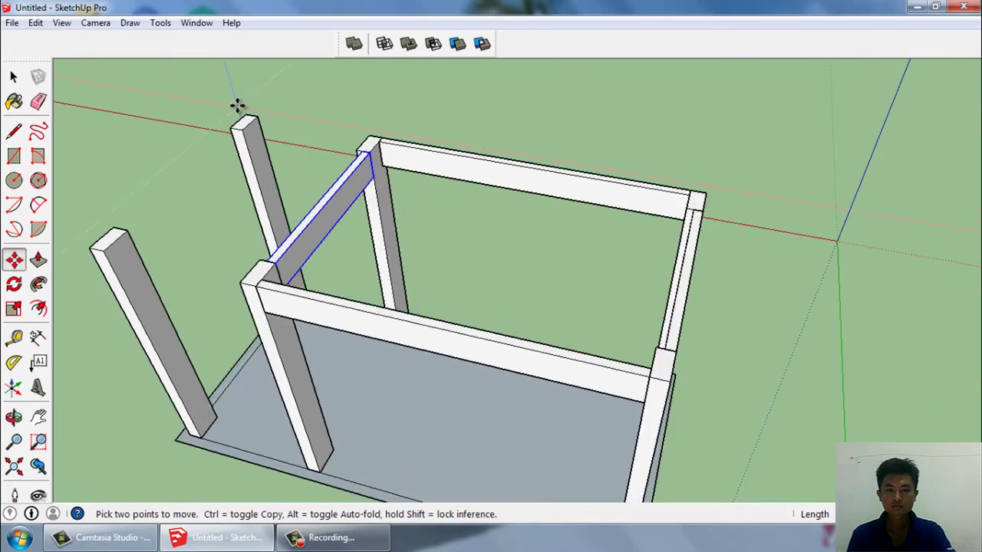
{"action": "scroll", "coordinate": [430, 169], "scroll_direction": "up", "scroll_amount": 5}
{"action": "left_click", "coordinate": [433, 169]}
{"action": "key", "text": "ctrl"}
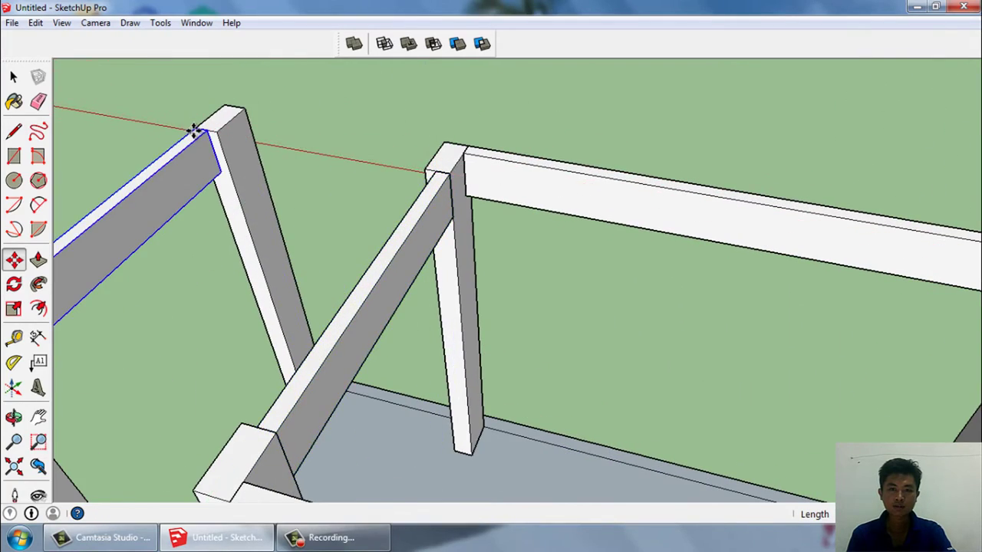
{"action": "left_click", "coordinate": [196, 130]}
{"action": "key", "text": "space"}
{"action": "scroll", "coordinate": [249, 165], "scroll_direction": "down", "scroll_amount": 5}
{"action": "middle_click_drag", "start_coordinate": [249, 164], "coordinate": [576, 166]}
Step: Draw a rectangle and push/pull it out into a new cross beam
{"action": "scroll", "coordinate": [685, 259], "scroll_direction": "up", "scroll_amount": 3}
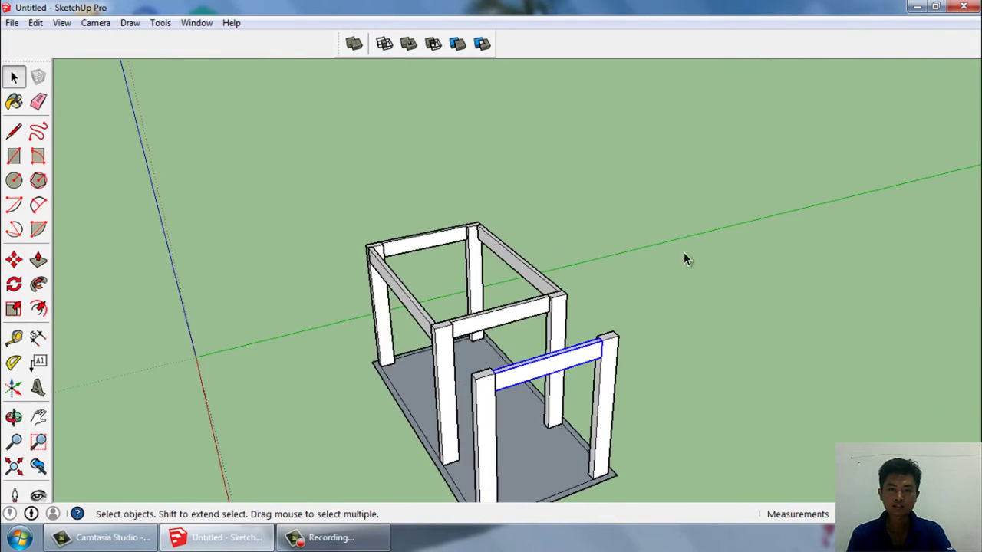
{"action": "scroll", "coordinate": [542, 328], "scroll_direction": "up", "scroll_amount": 3}
{"action": "key", "text": "r"}
{"action": "scroll", "coordinate": [278, 279], "scroll_direction": "up", "scroll_amount": 2}
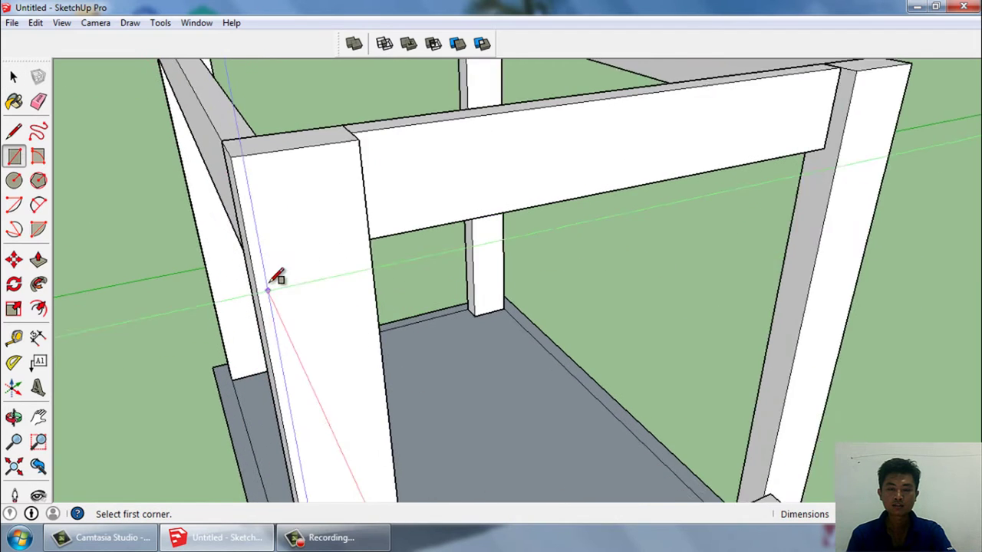
{"action": "scroll", "coordinate": [234, 119], "scroll_direction": "up", "scroll_amount": 2}
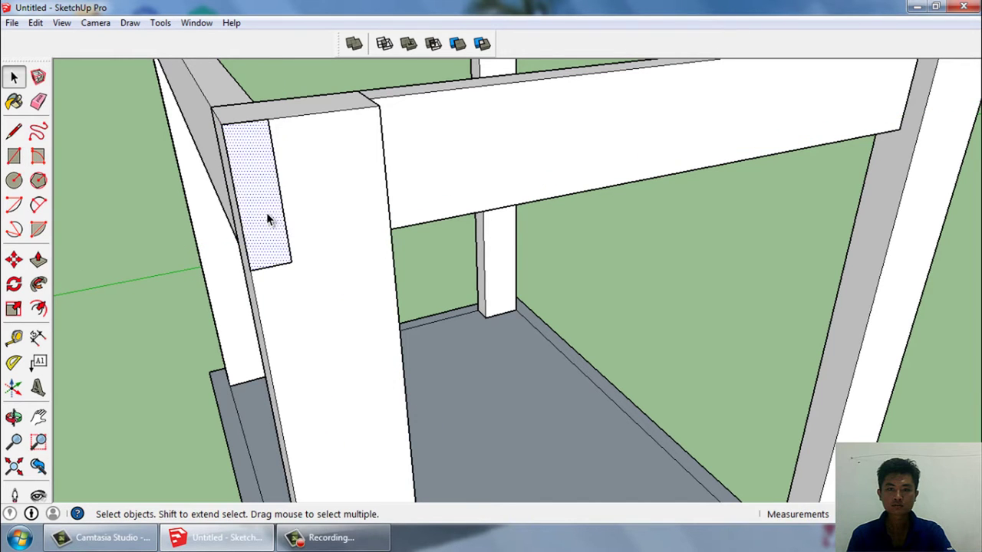
{"action": "key", "text": "p"}
{"action": "left_click", "coordinate": [265, 222]}
{"action": "mouse_move", "coordinate": [265, 222]}
{"action": "middle_mouse_down"}
{"action": "mouse_move", "coordinate": [703, 335]}
{"action": "mouse_move", "coordinate": [698, 361]}
{"action": "mouse_move", "coordinate": [669, 360]}
{"action": "middle_mouse_up"}
Step: Make the cross beam a component and copy it to the frame's far end
{"action": "triple_click", "coordinate": [635, 304]}
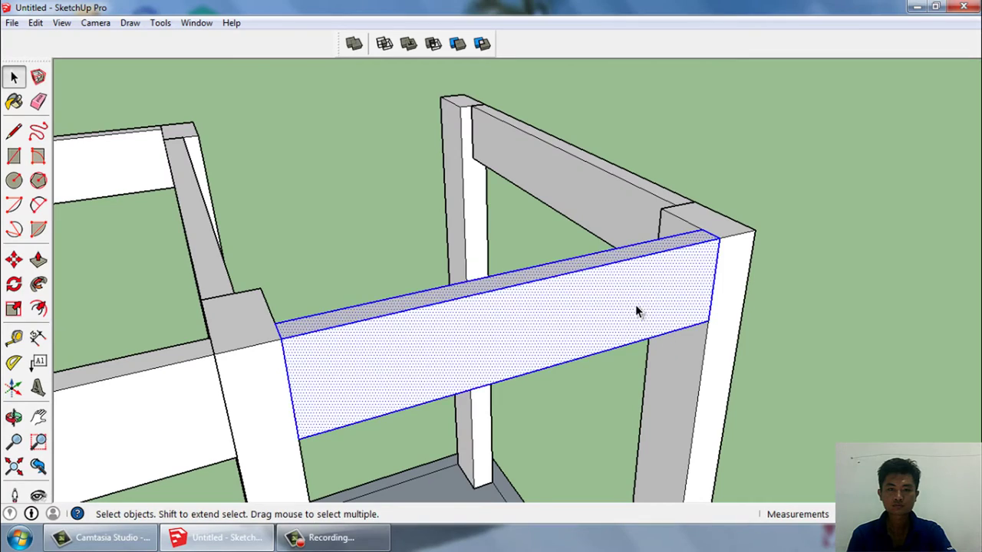
{"action": "key", "text": "g"}
{"action": "key", "text": "Return"}
{"action": "middle_click_drag", "start_coordinate": [588, 268], "coordinate": [308, 352]}
{"action": "scroll", "coordinate": [291, 188], "scroll_direction": "up", "scroll_amount": 3}
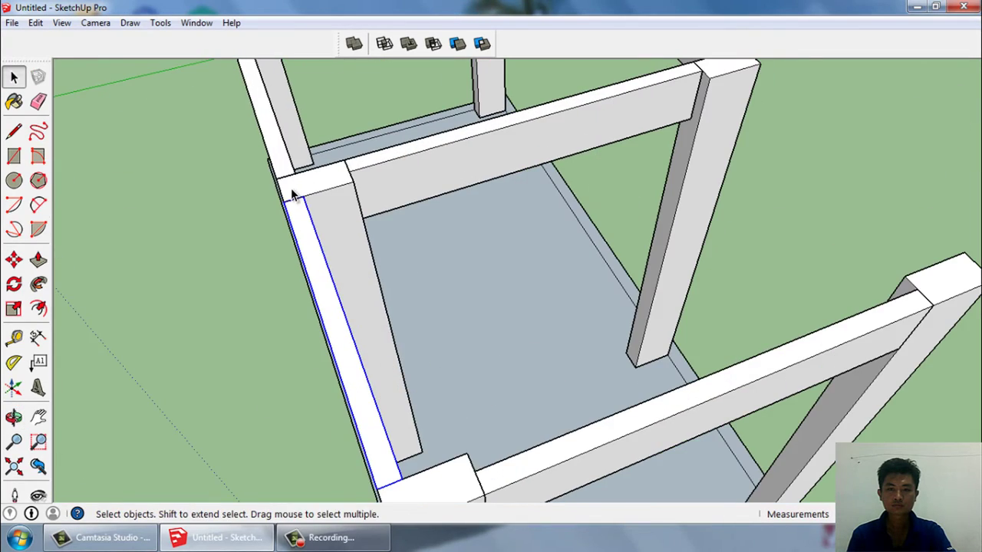
{"action": "key", "text": "m"}
{"action": "key", "text": "ctrl"}
{"action": "left_click", "coordinate": [298, 192]}
{"action": "scroll", "coordinate": [340, 208], "scroll_direction": "down", "scroll_amount": 3}
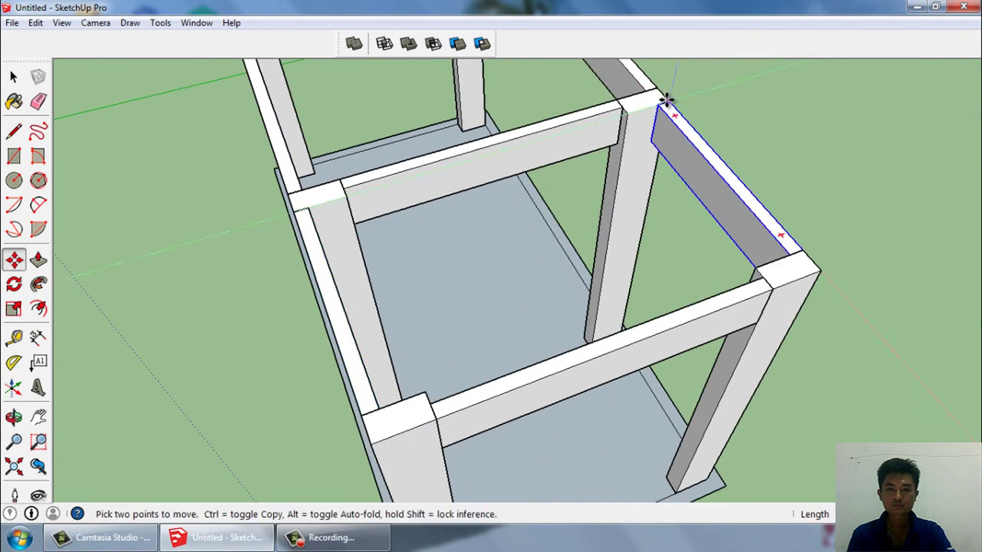
{"action": "left_click", "coordinate": [667, 99]}
{"action": "key", "text": "space"}
{"action": "scroll", "coordinate": [666, 100], "scroll_direction": "down", "scroll_amount": 3}
{"action": "middle_click_drag", "start_coordinate": [667, 99], "coordinate": [369, 154]}
Step: Select all the top rails of the frame
{"action": "scroll", "coordinate": [424, 163], "scroll_direction": "up", "scroll_amount": 3}
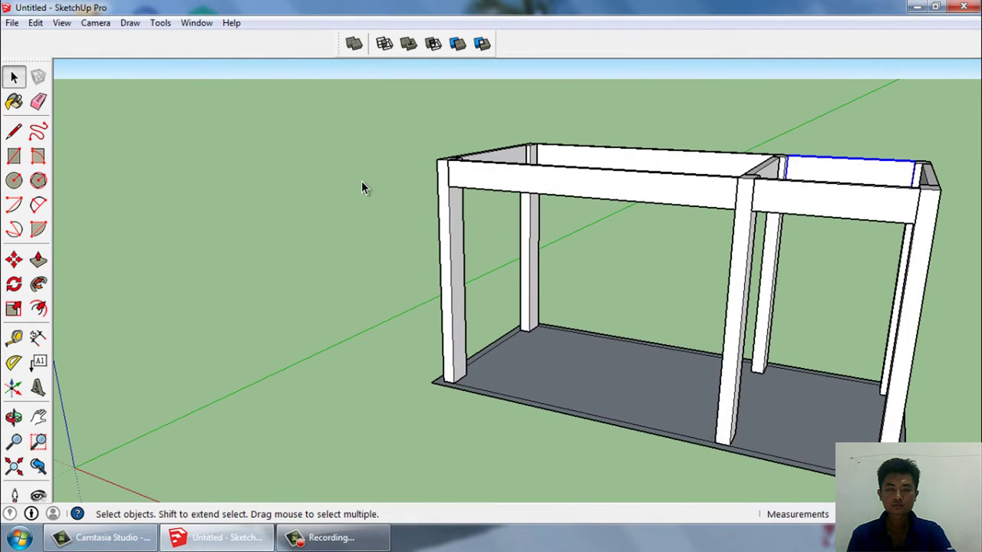
{"action": "middle_click_drag", "start_coordinate": [364, 188], "coordinate": [517, 222]}
{"action": "scroll", "coordinate": [516, 223], "scroll_direction": "up", "scroll_amount": 3}
{"action": "left_click", "coordinate": [512, 188]}
{"action": "mouse_move", "coordinate": [512, 189]}
{"action": "middle_mouse_down"}
{"action": "mouse_move", "coordinate": [401, 263]}
{"action": "mouse_move", "coordinate": [395, 205]}
{"action": "middle_mouse_up"}
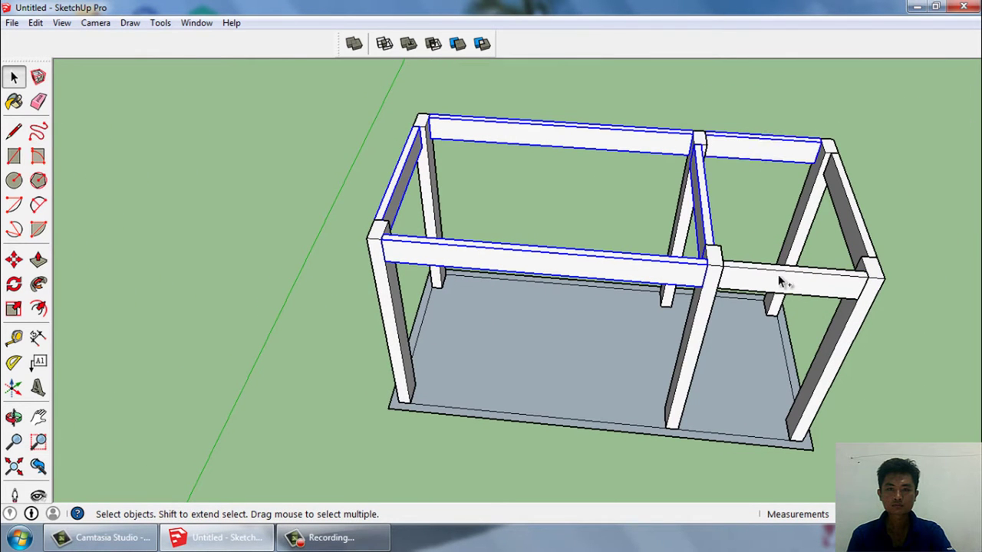
Step: Copy the selected top rails straight down to sit near the base of the posts
{"action": "mouse_move", "coordinate": [860, 220]}
{"action": "middle_mouse_down"}
{"action": "mouse_move", "coordinate": [520, 198]}
{"action": "mouse_move", "coordinate": [411, 367]}
{"action": "middle_mouse_up"}
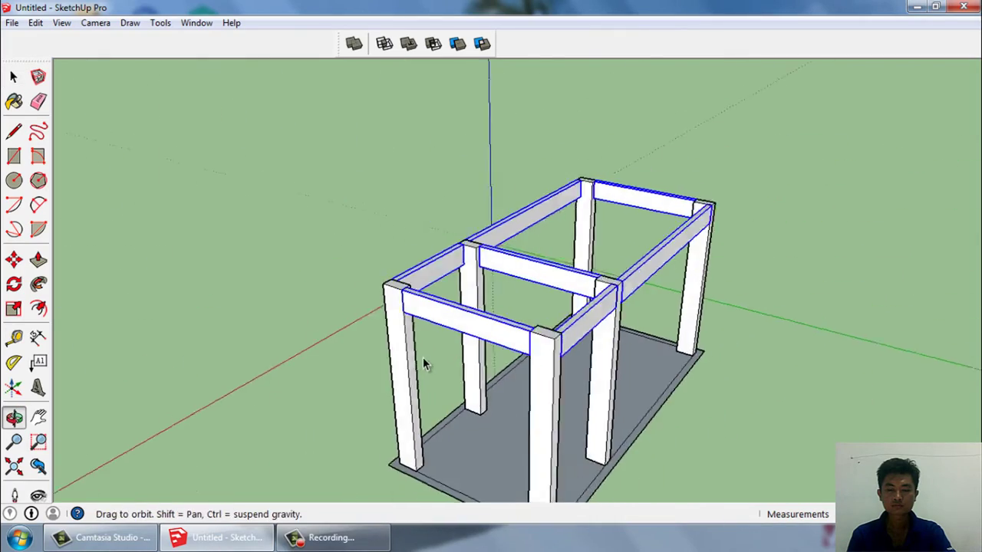
{"action": "scroll", "coordinate": [388, 253], "scroll_direction": "up", "scroll_amount": 2}
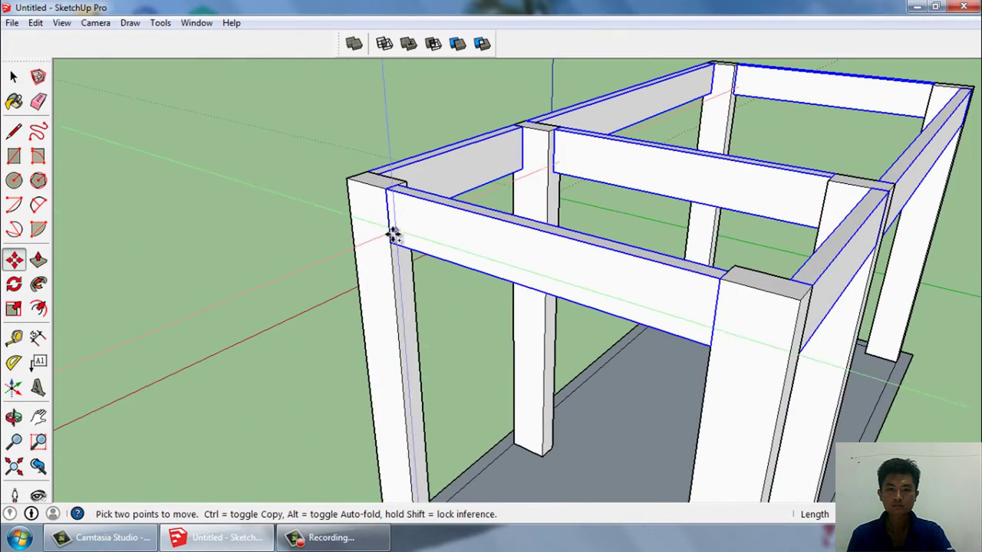
{"action": "key", "text": "ctrl"}
{"action": "left_click", "coordinate": [391, 240]}
{"action": "scroll", "coordinate": [407, 432], "scroll_direction": "down", "scroll_amount": 3}
{"action": "scroll", "coordinate": [410, 438], "scroll_direction": "up", "scroll_amount": 4}
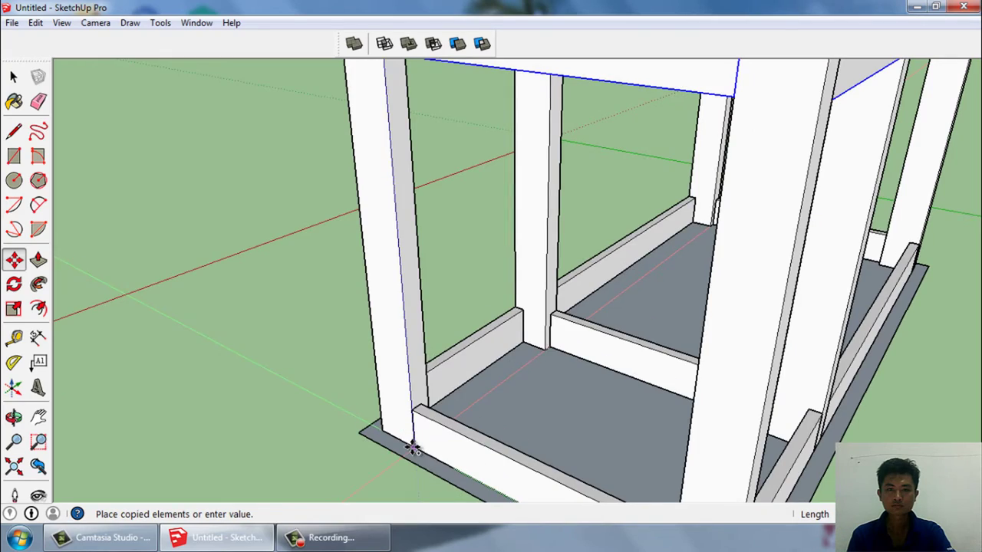
{"action": "left_click", "coordinate": [409, 424]}
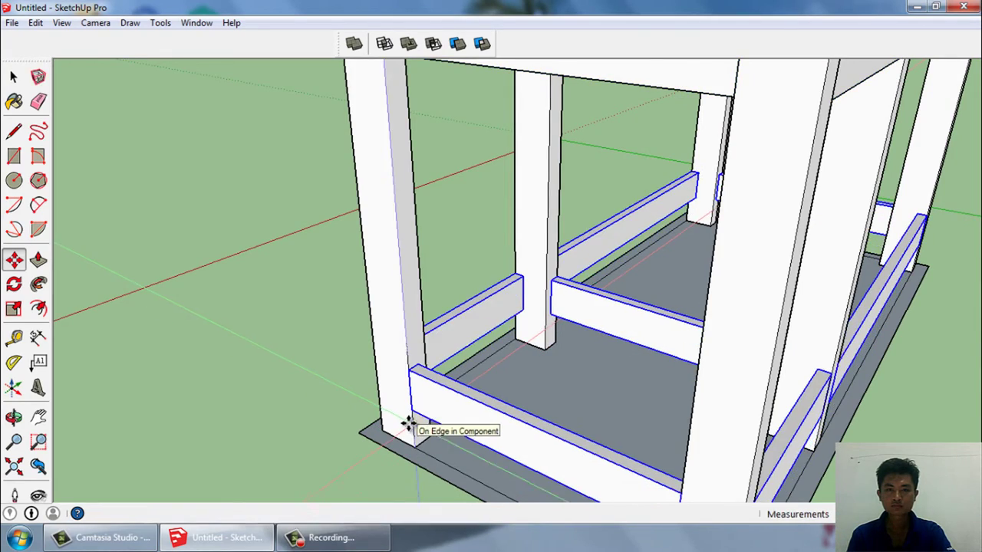
{"action": "key", "text": "space"}
{"action": "scroll", "coordinate": [409, 424], "scroll_direction": "down", "scroll_amount": 4}
{"action": "mouse_move", "coordinate": [308, 369]}
{"action": "middle_mouse_down"}
{"action": "mouse_move", "coordinate": [442, 440]}
{"action": "mouse_move", "coordinate": [670, 420]}
{"action": "mouse_move", "coordinate": [526, 373]}
{"action": "middle_mouse_up"}
{"action": "scroll", "coordinate": [553, 431], "scroll_direction": "down", "scroll_amount": 2}
{"action": "scroll", "coordinate": [449, 376], "scroll_direction": "up", "scroll_amount": 2}
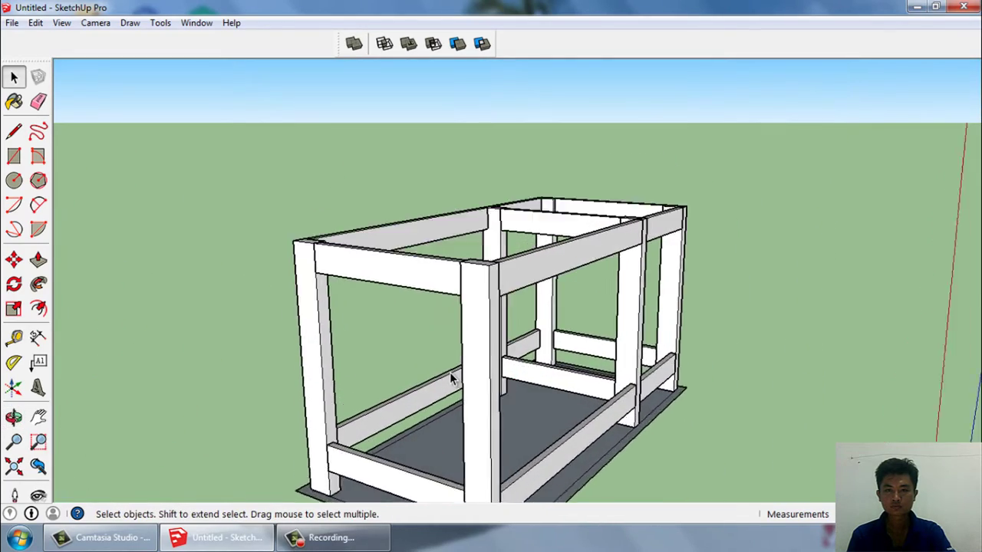
{"action": "scroll", "coordinate": [443, 370], "scroll_direction": "up", "scroll_amount": 2}
{"action": "scroll", "coordinate": [442, 370], "scroll_direction": "down", "scroll_amount": 3}
{"action": "scroll", "coordinate": [433, 380], "scroll_direction": "up", "scroll_amount": 3}
{"action": "mouse_move", "coordinate": [432, 379]}
{"action": "middle_mouse_down"}
{"action": "mouse_move", "coordinate": [460, 358]}
{"action": "mouse_move", "coordinate": [804, 366]}
{"action": "mouse_move", "coordinate": [431, 377]}
{"action": "mouse_move", "coordinate": [344, 396]}
{"action": "mouse_move", "coordinate": [548, 391]}
{"action": "mouse_move", "coordinate": [460, 480]}
{"action": "mouse_move", "coordinate": [364, 347]}
{"action": "middle_mouse_up"}
{"action": "scroll", "coordinate": [509, 362], "scroll_direction": "down", "scroll_amount": 2}
{"action": "scroll", "coordinate": [548, 391], "scroll_direction": "down", "scroll_amount": 3}
{"action": "scroll", "coordinate": [525, 392], "scroll_direction": "up", "scroll_amount": 4}
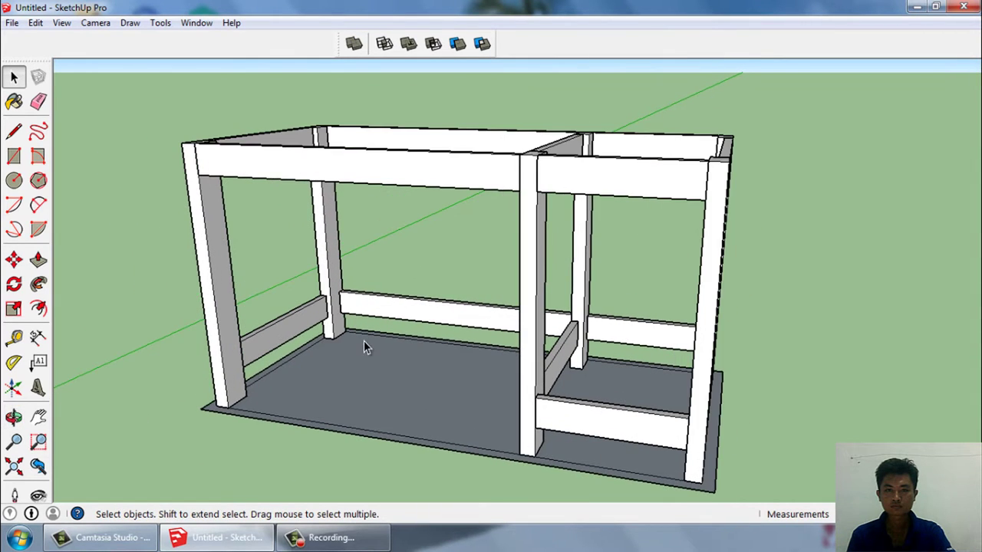
{"action": "scroll", "coordinate": [287, 318], "scroll_direction": "up", "scroll_amount": 2}
{"action": "scroll", "coordinate": [287, 317], "scroll_direction": "up", "scroll_amount": 1}
{"action": "scroll", "coordinate": [287, 317], "scroll_direction": "down", "scroll_amount": 2}
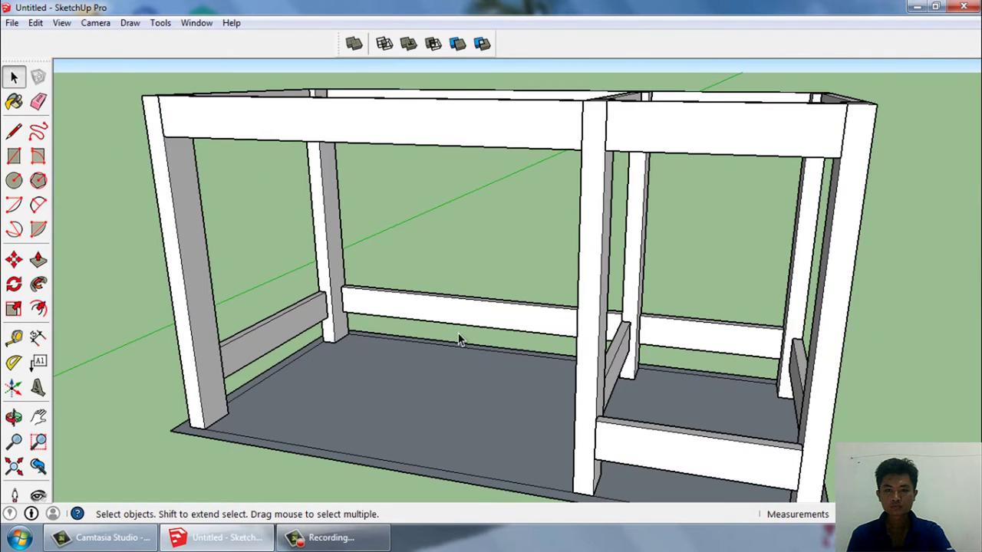
{"action": "scroll", "coordinate": [458, 339], "scroll_direction": "down", "scroll_amount": 3}
{"action": "middle_click_drag", "start_coordinate": [719, 358], "coordinate": [587, 397]}
{"action": "scroll", "coordinate": [591, 399], "scroll_direction": "up", "scroll_amount": 3}
{"action": "scroll", "coordinate": [591, 400], "scroll_direction": "down", "scroll_amount": 1}
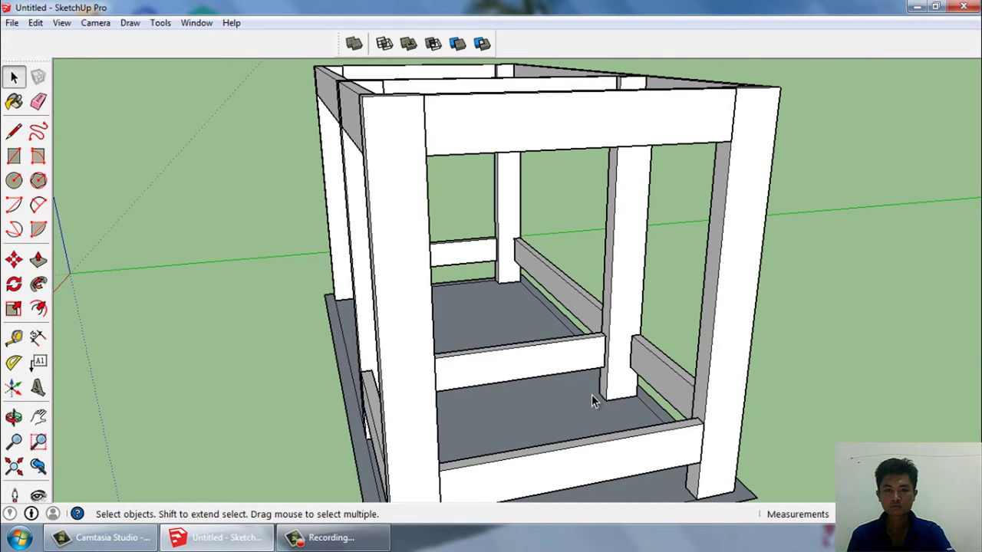
{"action": "mouse_move", "coordinate": [592, 394]}
{"action": "middle_mouse_down"}
{"action": "mouse_move", "coordinate": [447, 189]}
{"action": "mouse_move", "coordinate": [526, 281]}
{"action": "middle_mouse_up"}
{"action": "scroll", "coordinate": [239, 206], "scroll_direction": "up", "scroll_amount": 2}
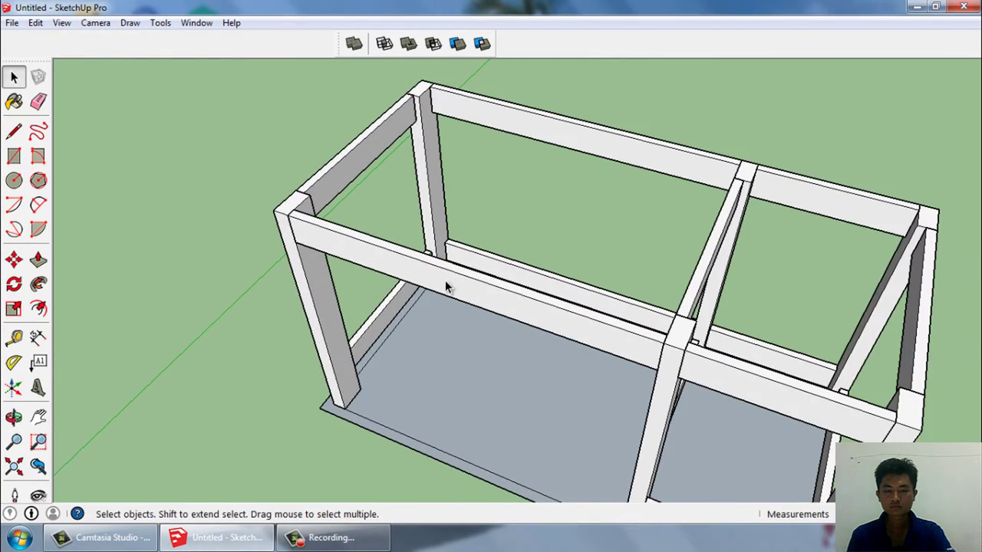
{"action": "mouse_move", "coordinate": [446, 284]}
{"action": "middle_mouse_down"}
{"action": "mouse_move", "coordinate": [455, 200]}
{"action": "mouse_move", "coordinate": [486, 259]}
{"action": "mouse_move", "coordinate": [156, 285]}
{"action": "middle_mouse_up"}
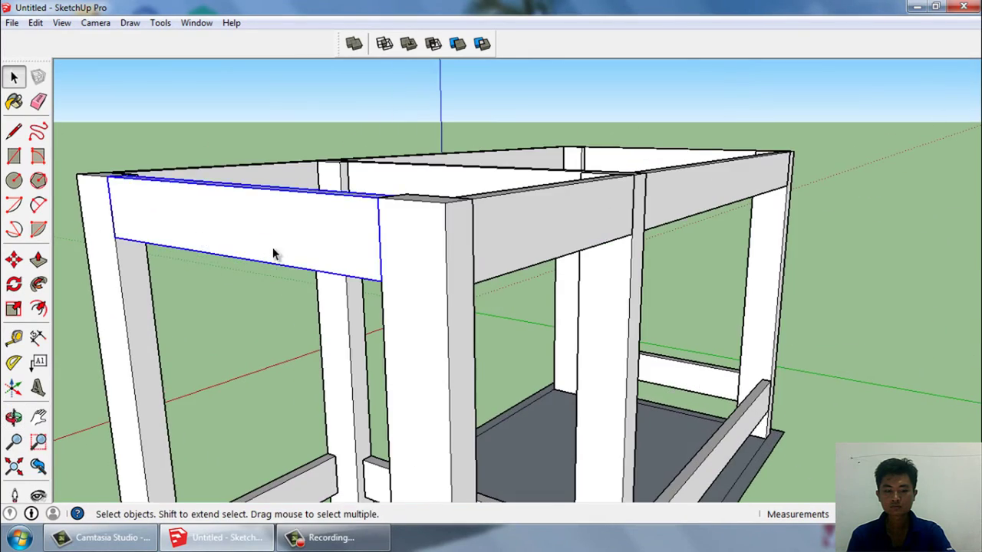
{"action": "mouse_move", "coordinate": [274, 254]}
{"action": "middle_mouse_down"}
{"action": "mouse_move", "coordinate": [390, 344]}
{"action": "mouse_move", "coordinate": [417, 342]}
{"action": "middle_mouse_up"}
{"action": "scroll", "coordinate": [417, 342], "scroll_direction": "down", "scroll_amount": 2}
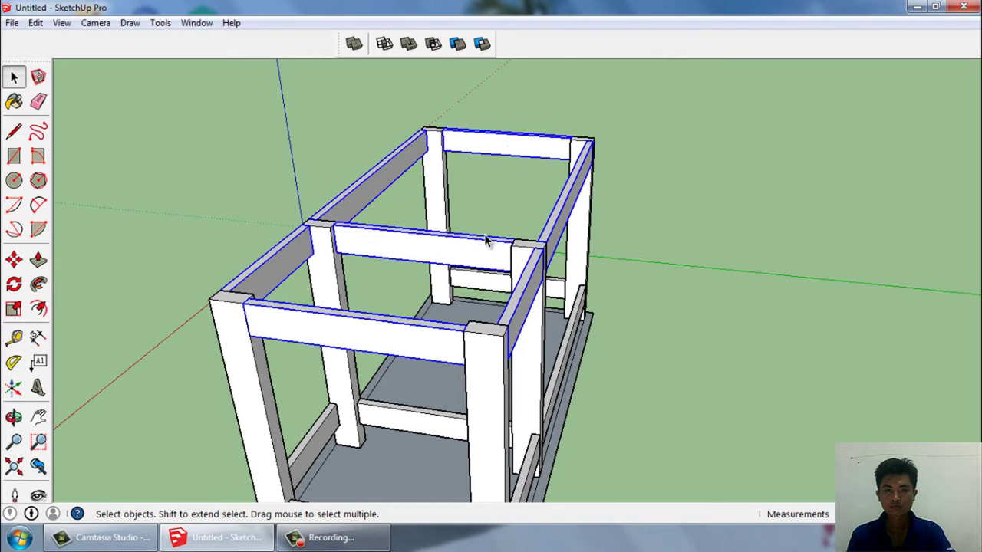
Step: Move-copy the selected top rails down to mid-height on the legs as a middle tier
{"action": "mouse_move", "coordinate": [485, 240]}
{"action": "middle_mouse_down"}
{"action": "mouse_move", "coordinate": [376, 241]}
{"action": "mouse_move", "coordinate": [171, 296]}
{"action": "middle_mouse_up"}
{"action": "key", "text": "m"}
{"action": "scroll", "coordinate": [180, 290], "scroll_direction": "up", "scroll_amount": 1}
{"action": "scroll", "coordinate": [222, 246], "scroll_direction": "up", "scroll_amount": 2}
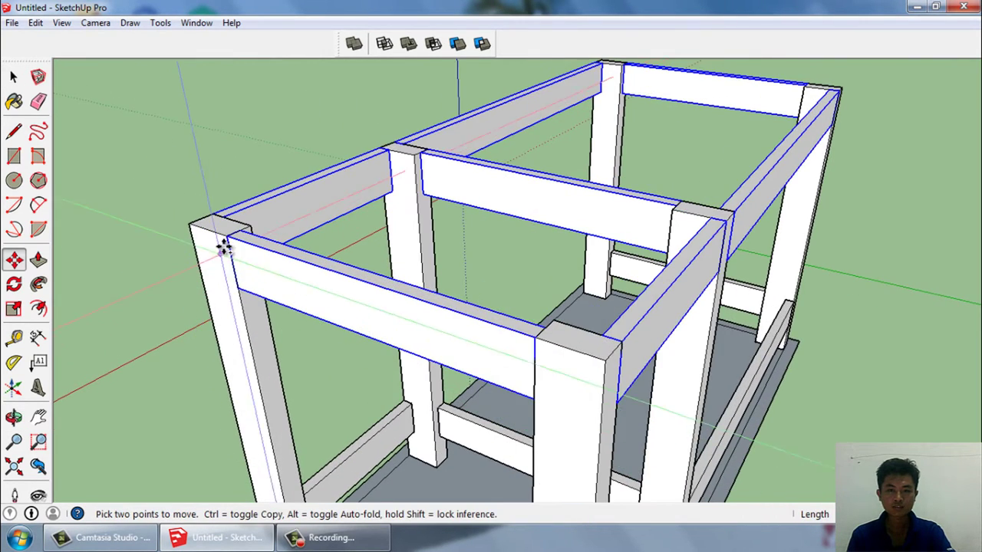
{"action": "left_click", "coordinate": [224, 244]}
{"action": "key", "text": "ctrl"}
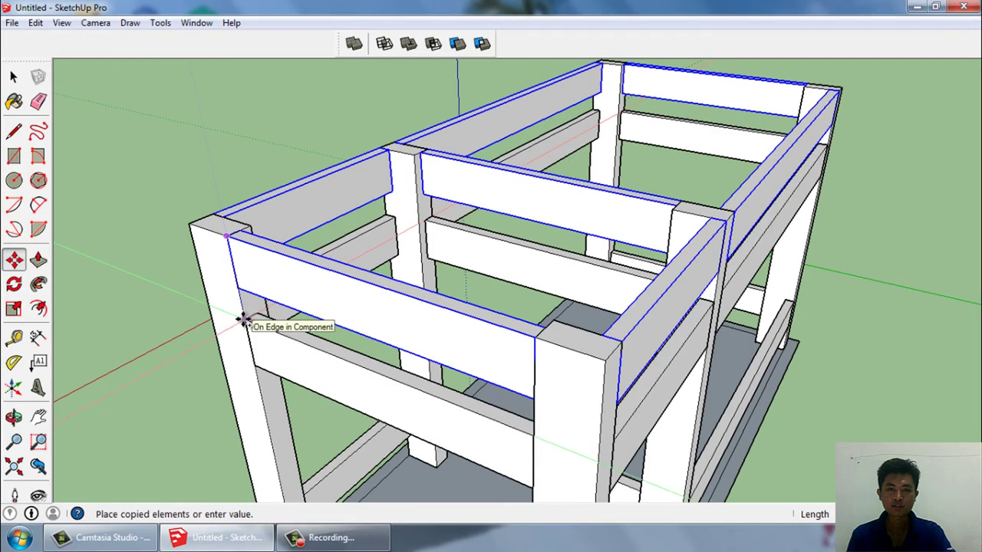
{"action": "left_click", "coordinate": [242, 321]}
{"action": "mouse_move", "coordinate": [193, 292]}
{"action": "middle_mouse_down"}
{"action": "mouse_move", "coordinate": [670, 307]}
{"action": "mouse_move", "coordinate": [524, 298]}
{"action": "mouse_move", "coordinate": [603, 281]}
{"action": "mouse_move", "coordinate": [633, 314]}
{"action": "mouse_move", "coordinate": [526, 340]}
{"action": "mouse_move", "coordinate": [471, 307]}
{"action": "middle_mouse_up"}
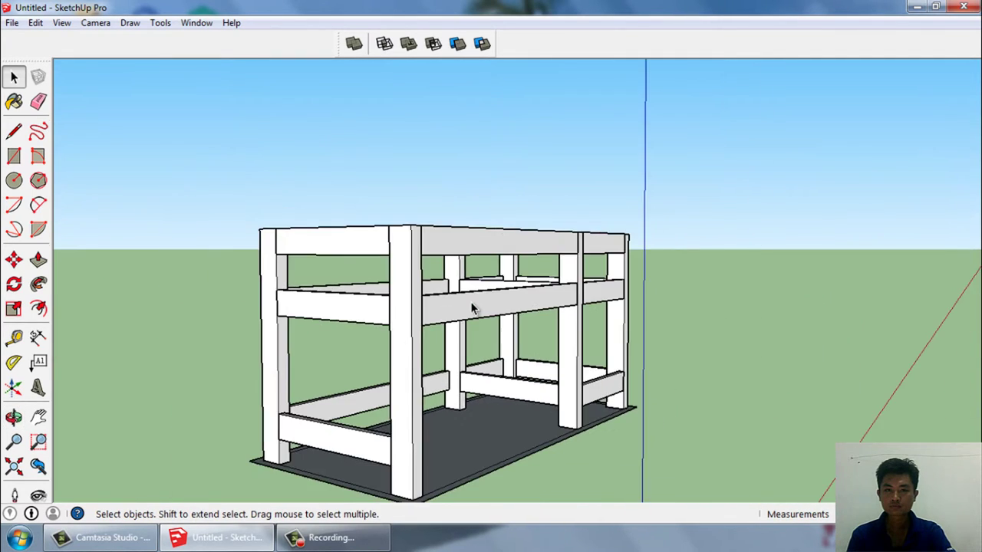
Step: Orbit and zoom around the rail frame to look up at the top beam from below
{"action": "scroll", "coordinate": [470, 301], "scroll_direction": "up", "scroll_amount": 3}
{"action": "mouse_move", "coordinate": [344, 371]}
{"action": "middle_mouse_down"}
{"action": "mouse_move", "coordinate": [477, 377]}
{"action": "mouse_move", "coordinate": [511, 284]}
{"action": "mouse_move", "coordinate": [555, 344]}
{"action": "middle_mouse_up"}
{"action": "scroll", "coordinate": [488, 370], "scroll_direction": "up", "scroll_amount": 4}
{"action": "scroll", "coordinate": [488, 371], "scroll_direction": "down", "scroll_amount": 4}
{"action": "scroll", "coordinate": [511, 285], "scroll_direction": "up", "scroll_amount": 4}
{"action": "scroll", "coordinate": [528, 272], "scroll_direction": "down", "scroll_amount": 2}
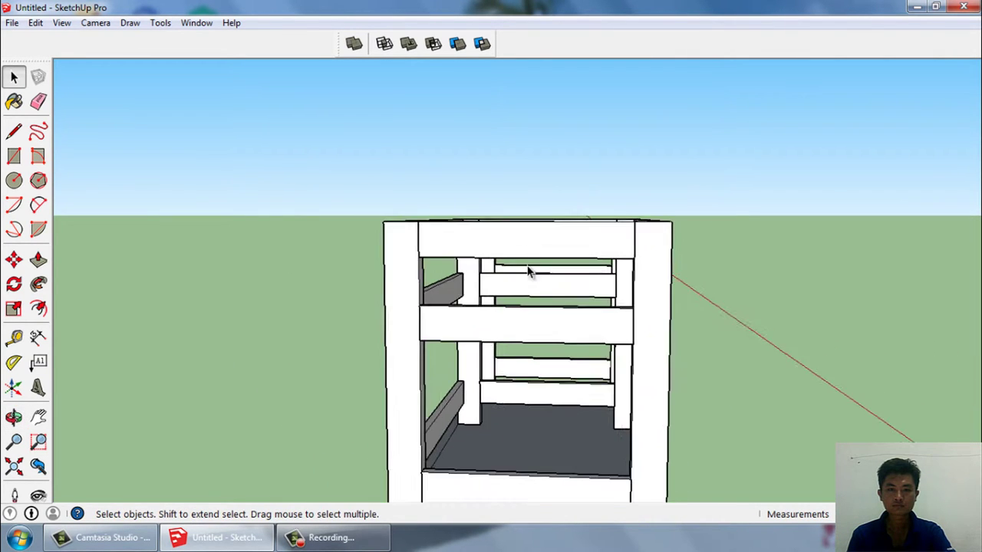
{"action": "scroll", "coordinate": [528, 271], "scroll_direction": "up", "scroll_amount": 2}
{"action": "scroll", "coordinate": [524, 285], "scroll_direction": "up", "scroll_amount": 2}
{"action": "scroll", "coordinate": [508, 287], "scroll_direction": "down", "scroll_amount": 3}
{"action": "middle_click_drag", "start_coordinate": [508, 287], "coordinate": [559, 317]}
{"action": "scroll", "coordinate": [504, 298], "scroll_direction": "down", "scroll_amount": 2}
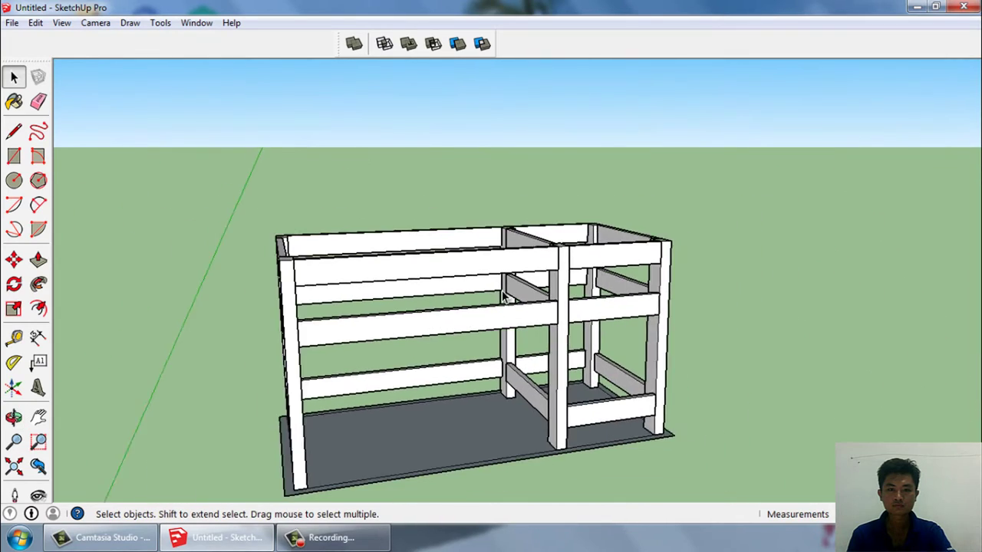
{"action": "scroll", "coordinate": [504, 298], "scroll_direction": "down", "scroll_amount": 2}
{"action": "middle_click_drag", "start_coordinate": [493, 322], "coordinate": [406, 313]}
{"action": "scroll", "coordinate": [552, 340], "scroll_direction": "up", "scroll_amount": 3}
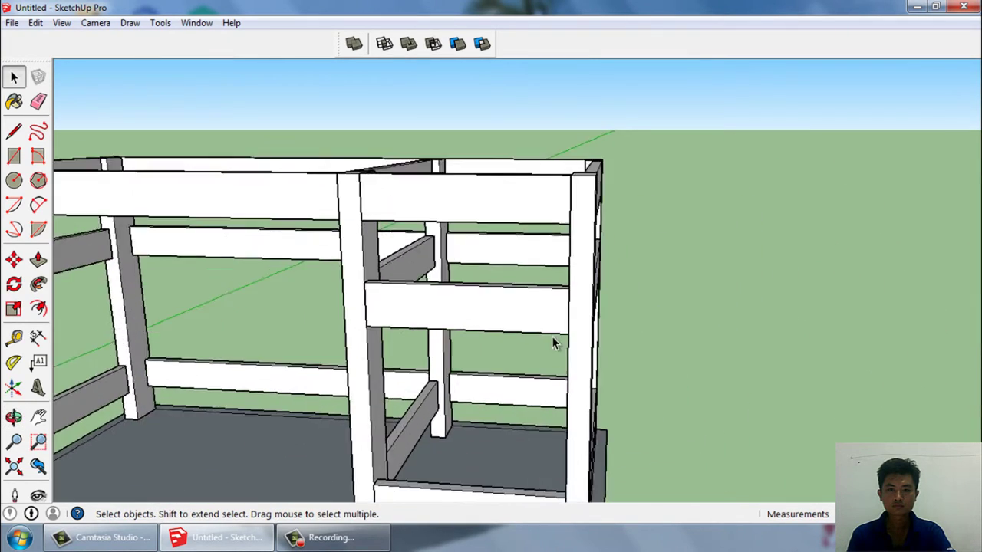
{"action": "scroll", "coordinate": [553, 340], "scroll_direction": "up", "scroll_amount": 2}
{"action": "middle_click_drag", "start_coordinate": [552, 340], "coordinate": [554, 293]}
{"action": "scroll", "coordinate": [568, 270], "scroll_direction": "up", "scroll_amount": 2}
{"action": "scroll", "coordinate": [567, 270], "scroll_direction": "down", "scroll_amount": 3}
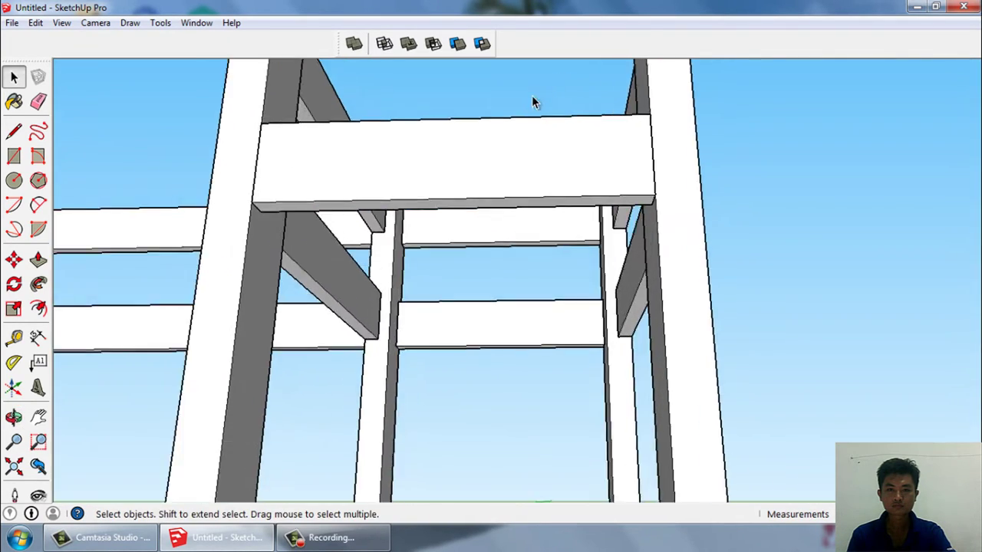
{"action": "middle_click_drag", "start_coordinate": [532, 99], "coordinate": [532, 235]}
Step: Inside the top beam, push its bottom face upward to make the beam thinner
{"action": "left_click", "coordinate": [542, 168]}
{"action": "double_click", "coordinate": [541, 165]}
{"action": "key", "text": "p"}
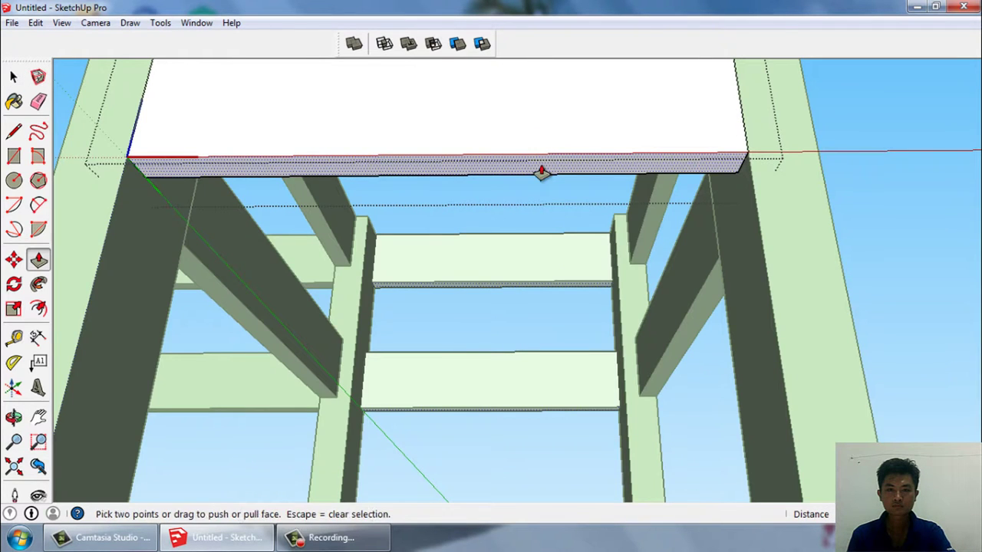
{"action": "left_click", "coordinate": [544, 156]}
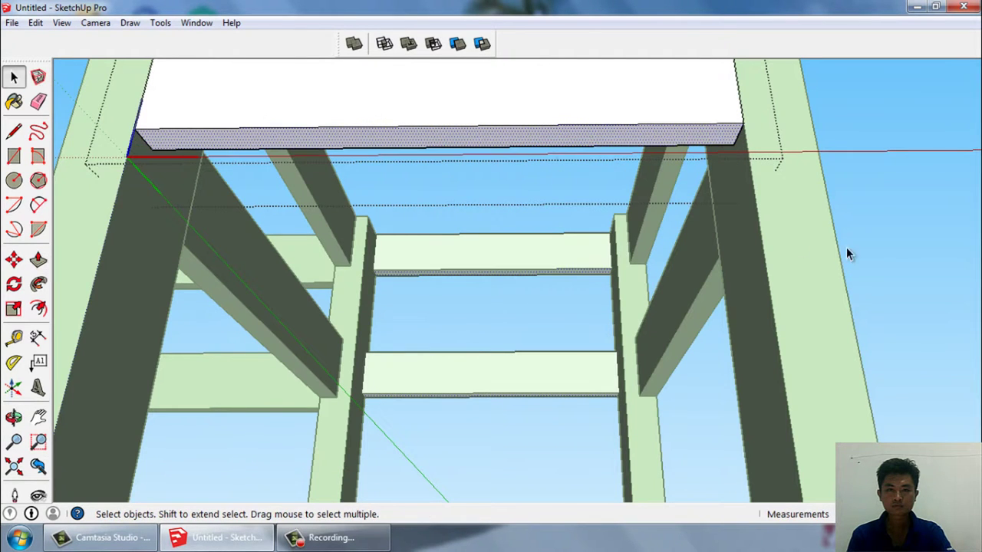
{"action": "mouse_move", "coordinate": [847, 255]}
{"action": "middle_mouse_down"}
{"action": "mouse_move", "coordinate": [767, 405]}
{"action": "mouse_move", "coordinate": [785, 322]}
{"action": "middle_mouse_up"}
{"action": "scroll", "coordinate": [767, 353], "scroll_direction": "down", "scroll_amount": 3}
{"action": "mouse_move", "coordinate": [745, 377]}
{"action": "middle_mouse_down"}
{"action": "mouse_move", "coordinate": [679, 346]}
{"action": "mouse_move", "coordinate": [763, 366]}
{"action": "mouse_move", "coordinate": [730, 420]}
{"action": "middle_mouse_up"}
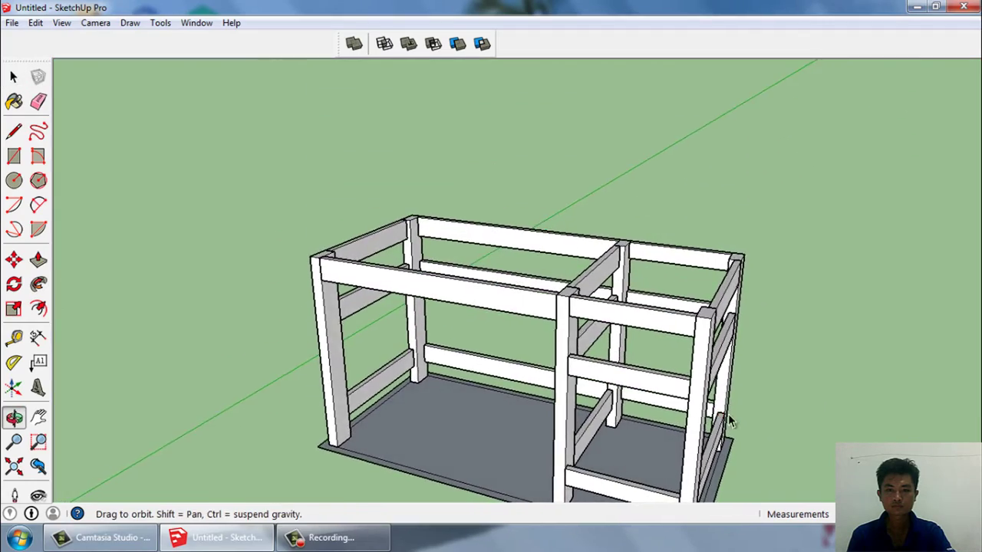
{"action": "scroll", "coordinate": [614, 319], "scroll_direction": "up", "scroll_amount": 5}
{"action": "mouse_move", "coordinate": [614, 318]}
{"action": "middle_mouse_down"}
{"action": "mouse_move", "coordinate": [620, 328]}
{"action": "mouse_move", "coordinate": [716, 335]}
{"action": "mouse_move", "coordinate": [546, 301]}
{"action": "mouse_move", "coordinate": [537, 325]}
{"action": "mouse_move", "coordinate": [684, 345]}
{"action": "mouse_move", "coordinate": [758, 320]}
{"action": "mouse_move", "coordinate": [680, 321]}
{"action": "middle_mouse_up"}
{"action": "scroll", "coordinate": [706, 335], "scroll_direction": "down", "scroll_amount": 2}
{"action": "scroll", "coordinate": [696, 331], "scroll_direction": "down", "scroll_amount": 1}
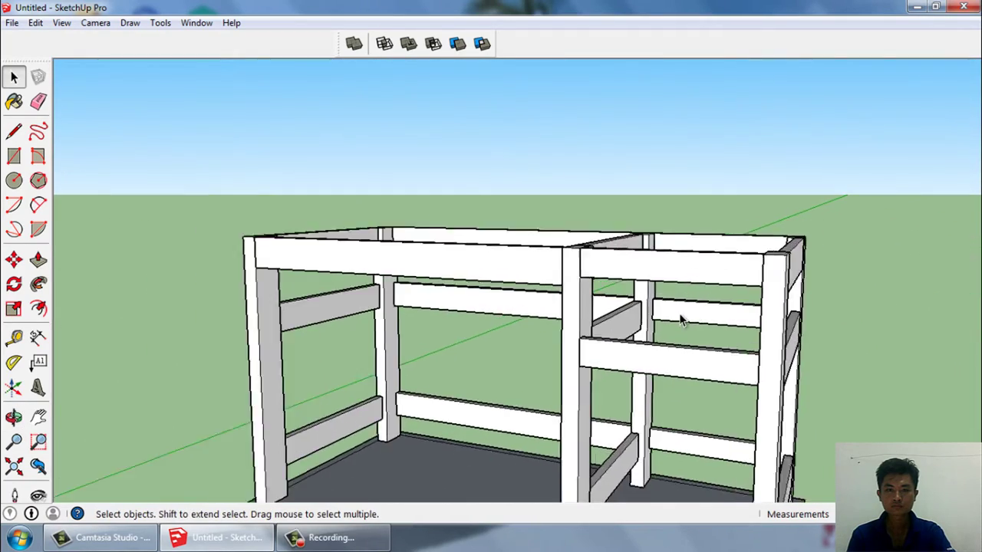
{"action": "scroll", "coordinate": [680, 321], "scroll_direction": "up", "scroll_amount": 5}
Step: Draw a rectangle across the right-hand bay opening and push/pull it into a solid panel
{"action": "middle_click_drag", "start_coordinate": [399, 259], "coordinate": [135, 232]}
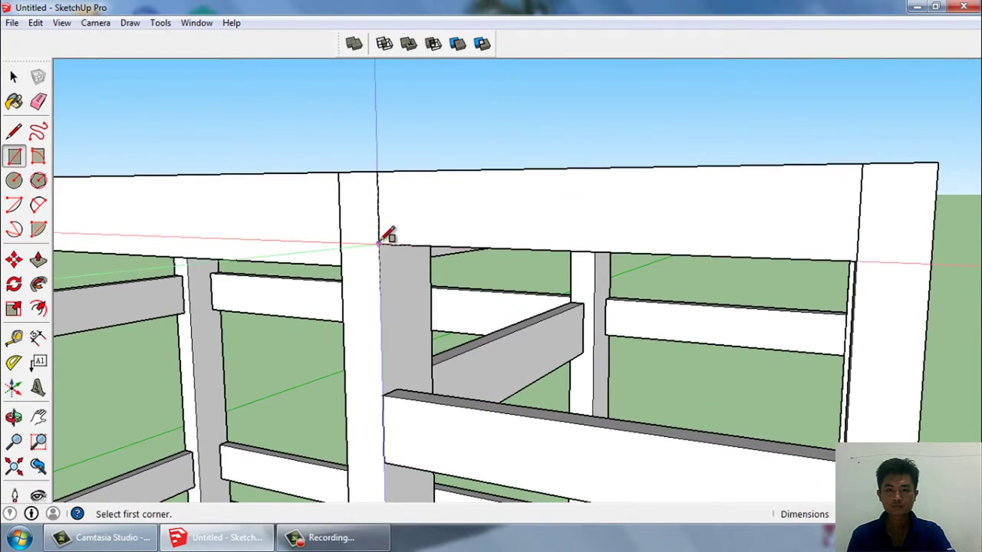
{"action": "left_click", "coordinate": [848, 453]}
{"action": "key", "text": "space"}
{"action": "middle_click_drag", "start_coordinate": [847, 453], "coordinate": [606, 439]}
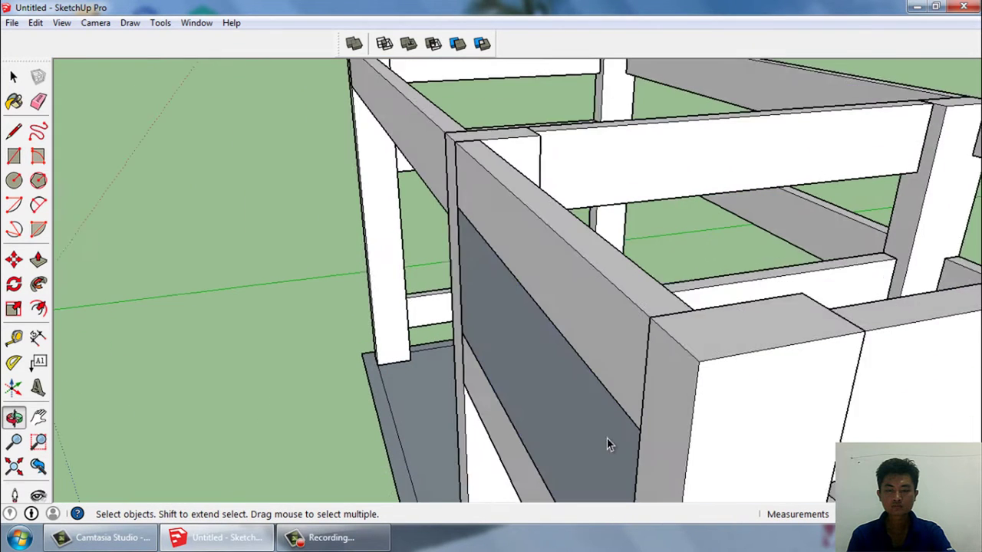
{"action": "left_click", "coordinate": [581, 428]}
{"action": "key", "text": "p"}
{"action": "left_click", "coordinate": [580, 428]}
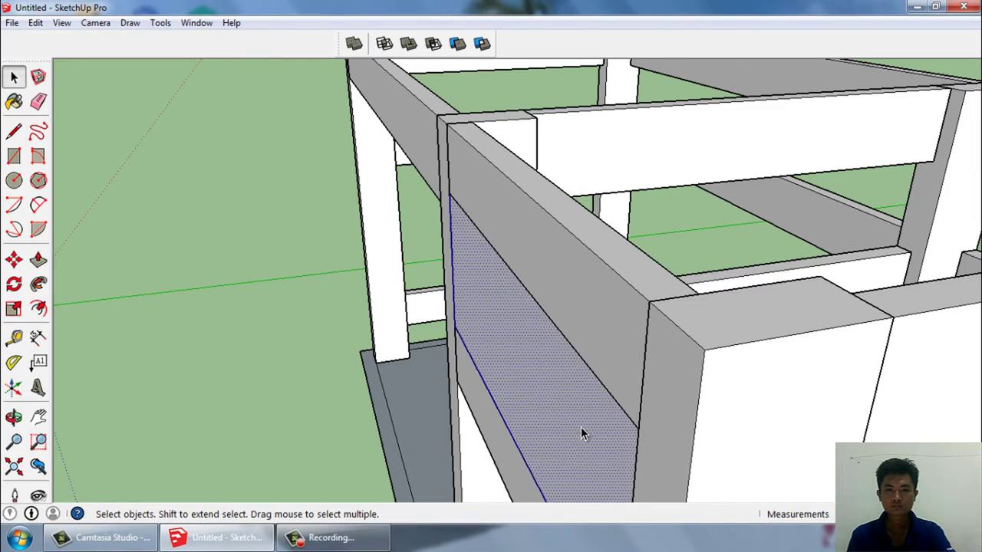
Step: Turn the new panel into a component
{"action": "key", "text": "g"}
{"action": "left_click", "coordinate": [570, 368]}
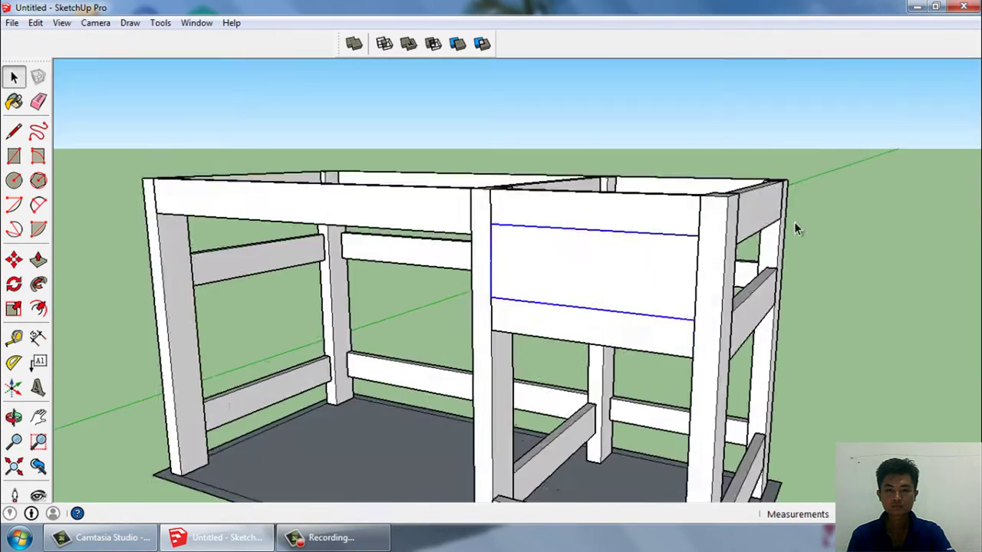
{"action": "scroll", "coordinate": [837, 407], "scroll_direction": "down", "scroll_amount": 3}
{"action": "middle_click_drag", "start_coordinate": [838, 407], "coordinate": [742, 353]}
{"action": "scroll", "coordinate": [631, 311], "scroll_direction": "up", "scroll_amount": 5}
{"action": "scroll", "coordinate": [631, 310], "scroll_direction": "up", "scroll_amount": 3}
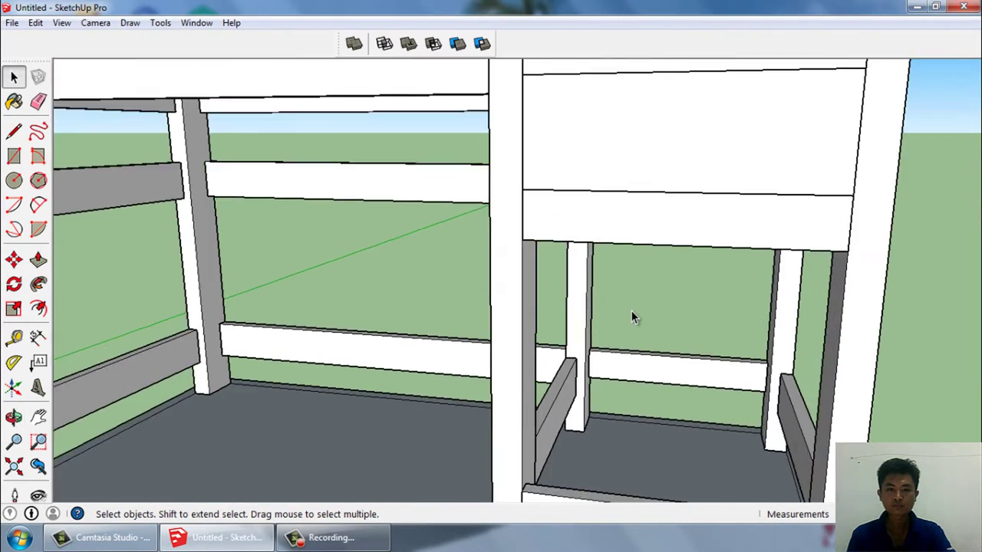
{"action": "scroll", "coordinate": [632, 311], "scroll_direction": "down", "scroll_amount": 3}
{"action": "scroll", "coordinate": [626, 306], "scroll_direction": "down", "scroll_amount": 2}
Step: Push the underside of the beam beneath the top upward to make it shallower
{"action": "mouse_move", "coordinate": [603, 304]}
{"action": "middle_mouse_down"}
{"action": "mouse_move", "coordinate": [667, 288]}
{"action": "mouse_move", "coordinate": [747, 333]}
{"action": "mouse_move", "coordinate": [697, 377]}
{"action": "mouse_move", "coordinate": [279, 296]}
{"action": "middle_mouse_up"}
{"action": "scroll", "coordinate": [573, 270], "scroll_direction": "up", "scroll_amount": 3}
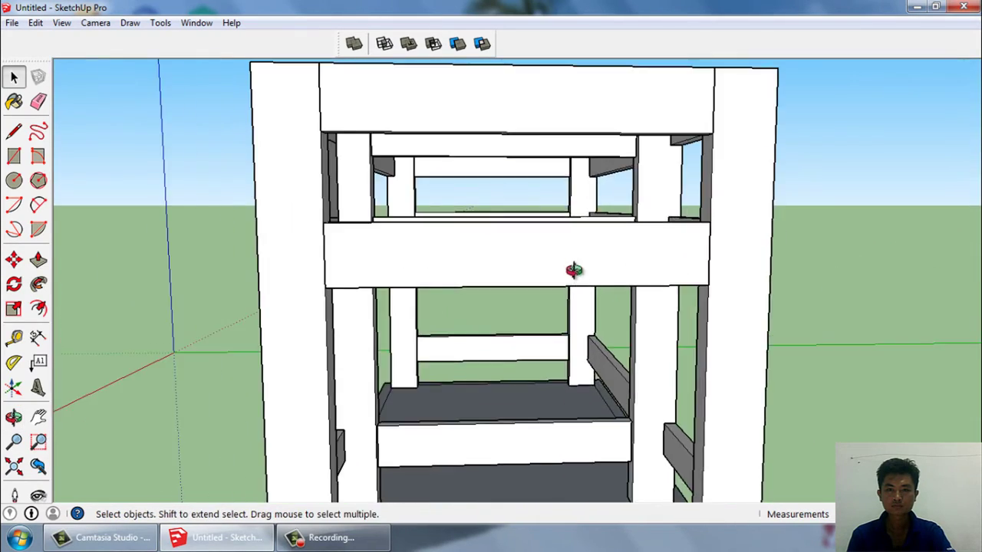
{"action": "mouse_move", "coordinate": [574, 269]}
{"action": "middle_mouse_down"}
{"action": "mouse_move", "coordinate": [577, 130]}
{"action": "mouse_move", "coordinate": [558, 173]}
{"action": "middle_mouse_up"}
{"action": "left_click", "coordinate": [558, 174]}
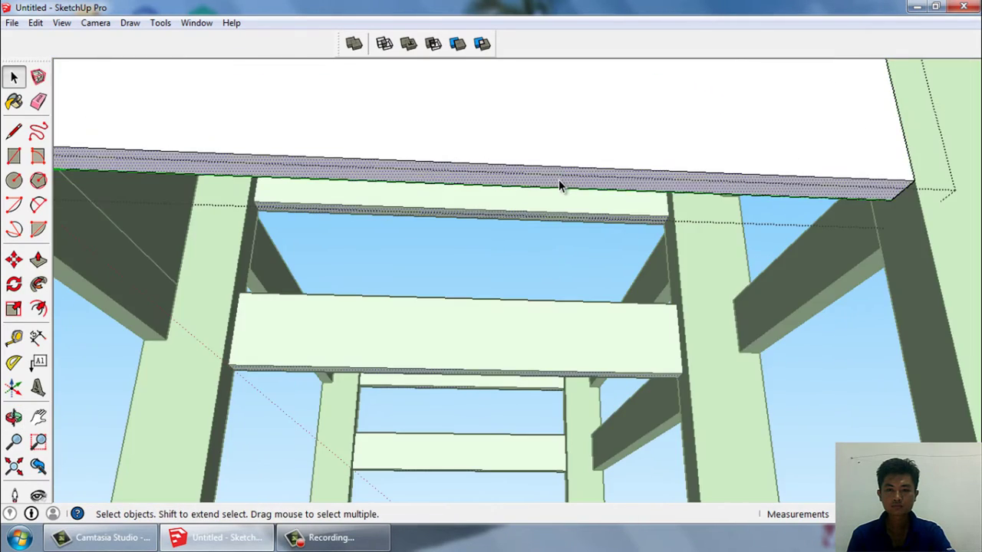
{"action": "key", "text": "p"}
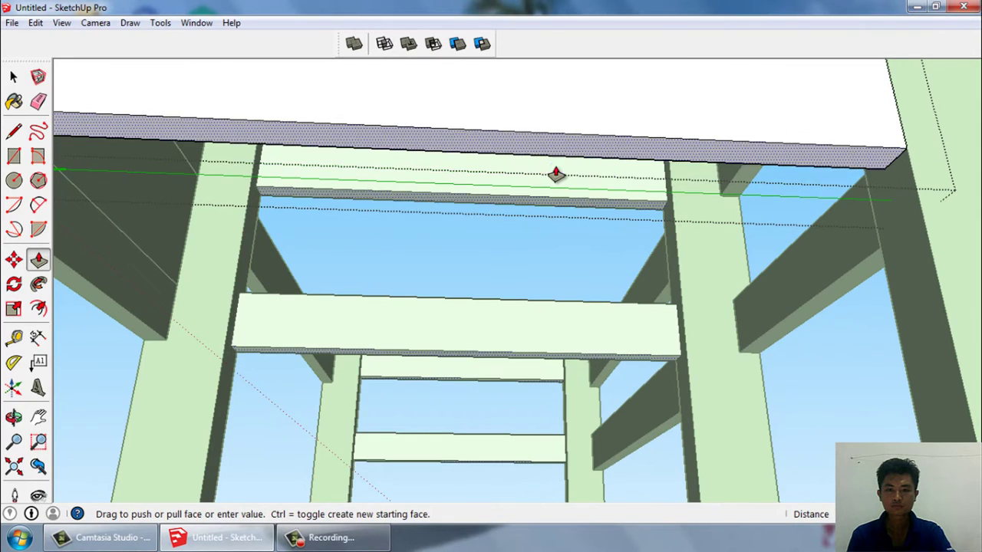
{"action": "scroll", "coordinate": [526, 256], "scroll_direction": "down", "scroll_amount": 3}
{"action": "key", "text": "space"}
{"action": "scroll", "coordinate": [730, 201], "scroll_direction": "down", "scroll_amount": 3}
{"action": "left_click", "coordinate": [730, 201]}
{"action": "middle_click_drag", "start_coordinate": [730, 201], "coordinate": [515, 350]}
{"action": "scroll", "coordinate": [521, 322], "scroll_direction": "down", "scroll_amount": 2}
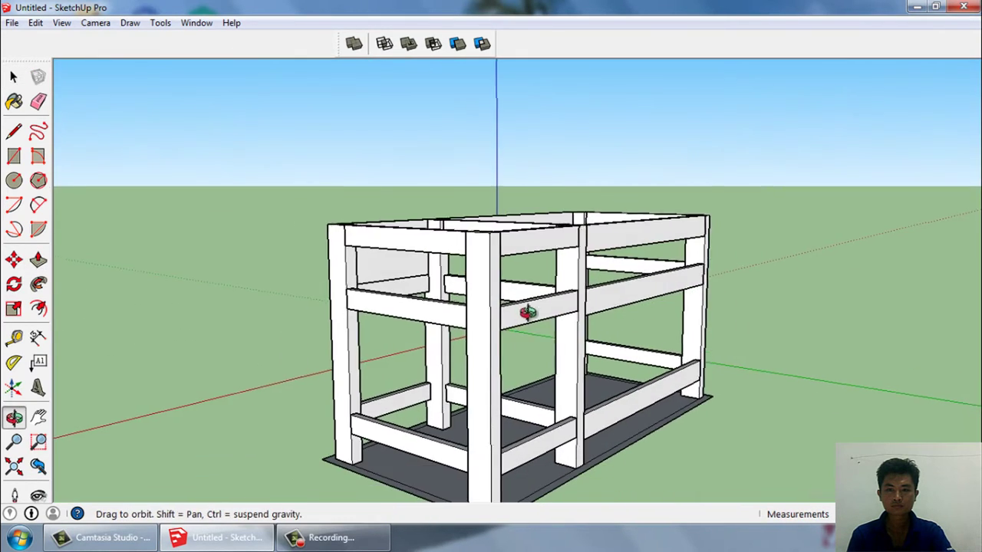
{"action": "mouse_move", "coordinate": [526, 314]}
{"action": "middle_mouse_down"}
{"action": "mouse_move", "coordinate": [580, 299]}
{"action": "mouse_move", "coordinate": [376, 319]}
{"action": "mouse_move", "coordinate": [403, 325]}
{"action": "mouse_move", "coordinate": [360, 245]}
{"action": "middle_mouse_up"}
{"action": "scroll", "coordinate": [580, 303], "scroll_direction": "up", "scroll_amount": 2}
{"action": "key", "text": "space"}
Step: Pull the low front beam's underside upward to make it shallower
{"action": "scroll", "coordinate": [402, 291], "scroll_direction": "up", "scroll_amount": 2}
{"action": "scroll", "coordinate": [561, 445], "scroll_direction": "down", "scroll_amount": 1}
{"action": "scroll", "coordinate": [560, 443], "scroll_direction": "up", "scroll_amount": 3}
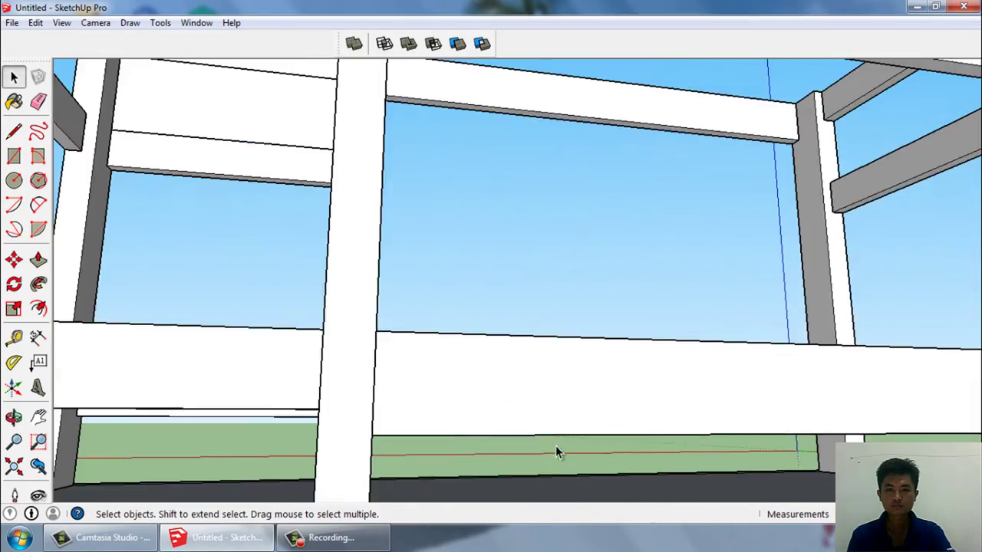
{"action": "mouse_move", "coordinate": [557, 449]}
{"action": "middle_mouse_down"}
{"action": "mouse_move", "coordinate": [496, 411]}
{"action": "mouse_move", "coordinate": [503, 416]}
{"action": "middle_mouse_up"}
{"action": "scroll", "coordinate": [507, 441], "scroll_direction": "down", "scroll_amount": 2}
{"action": "scroll", "coordinate": [519, 444], "scroll_direction": "down", "scroll_amount": 2}
{"action": "scroll", "coordinate": [520, 442], "scroll_direction": "up", "scroll_amount": 3}
{"action": "key", "text": "p"}
{"action": "left_click_drag", "start_coordinate": [502, 424], "coordinate": [505, 405]}
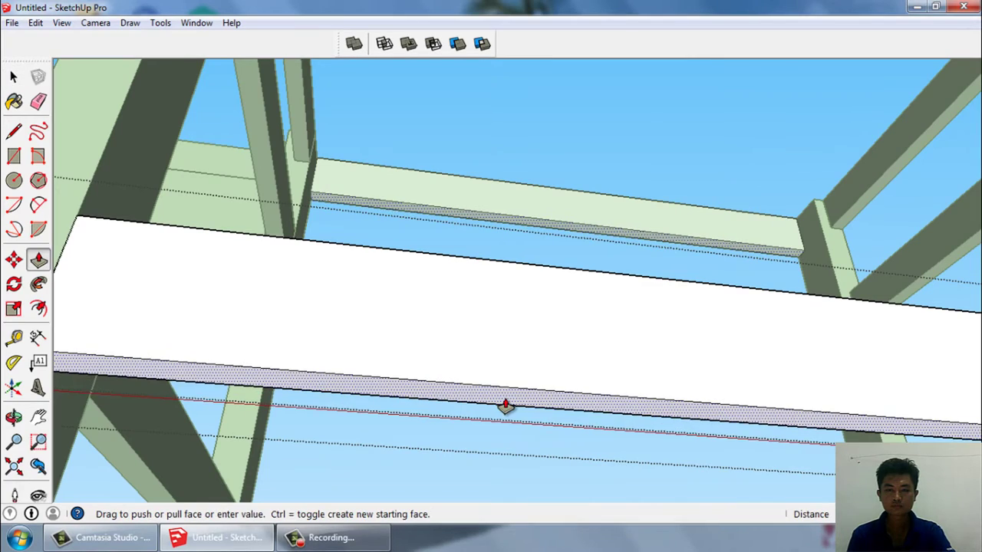
{"action": "key", "text": "space"}
{"action": "scroll", "coordinate": [505, 403], "scroll_direction": "down", "scroll_amount": 3}
{"action": "middle_click_drag", "start_coordinate": [729, 346], "coordinate": [592, 445]}
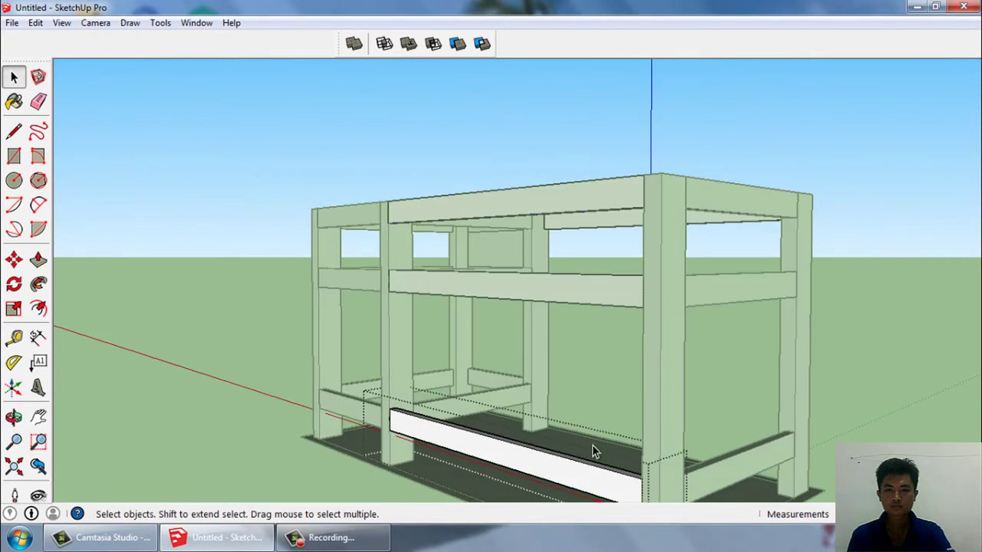
{"action": "scroll", "coordinate": [592, 445], "scroll_direction": "down", "scroll_amount": 2}
{"action": "scroll", "coordinate": [704, 457], "scroll_direction": "up", "scroll_amount": 2}
{"action": "scroll", "coordinate": [698, 453], "scroll_direction": "up", "scroll_amount": 2}
{"action": "scroll", "coordinate": [693, 449], "scroll_direction": "up", "scroll_amount": 3}
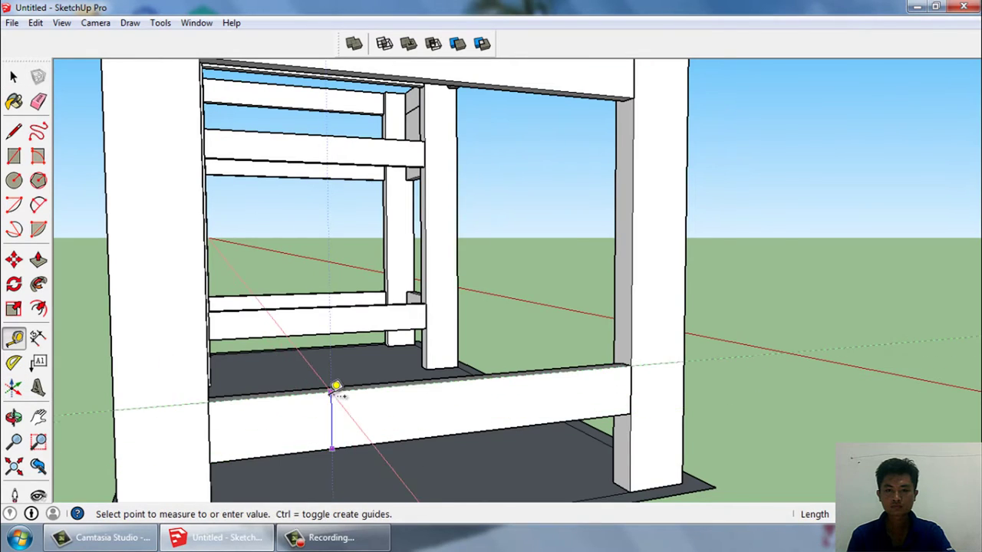
Step: Draw a rectangle filling the desk's end opening under the top rail
{"action": "key", "text": "space"}
{"action": "scroll", "coordinate": [653, 364], "scroll_direction": "down", "scroll_amount": 3}
{"action": "middle_click_drag", "start_coordinate": [652, 363], "coordinate": [311, 438]}
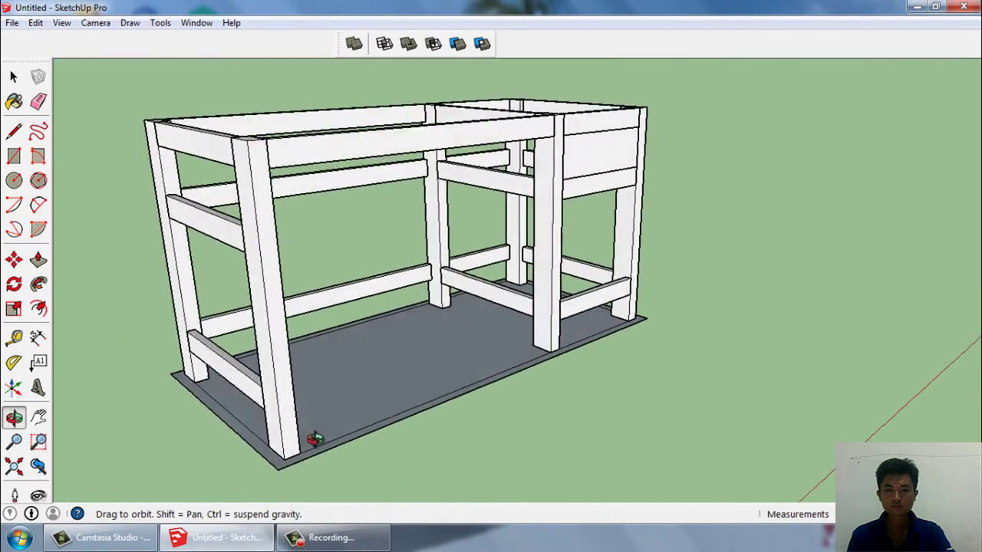
{"action": "scroll", "coordinate": [648, 280], "scroll_direction": "up", "scroll_amount": 4}
{"action": "scroll", "coordinate": [648, 280], "scroll_direction": "down", "scroll_amount": 3}
{"action": "mouse_move", "coordinate": [648, 280]}
{"action": "middle_mouse_down"}
{"action": "mouse_move", "coordinate": [481, 246]}
{"action": "mouse_move", "coordinate": [438, 225]}
{"action": "mouse_move", "coordinate": [661, 224]}
{"action": "mouse_move", "coordinate": [384, 230]}
{"action": "mouse_move", "coordinate": [241, 256]}
{"action": "middle_mouse_up"}
{"action": "scroll", "coordinate": [482, 246], "scroll_direction": "up", "scroll_amount": 3}
{"action": "scroll", "coordinate": [438, 226], "scroll_direction": "up", "scroll_amount": 2}
{"action": "scroll", "coordinate": [417, 235], "scroll_direction": "up", "scroll_amount": 3}
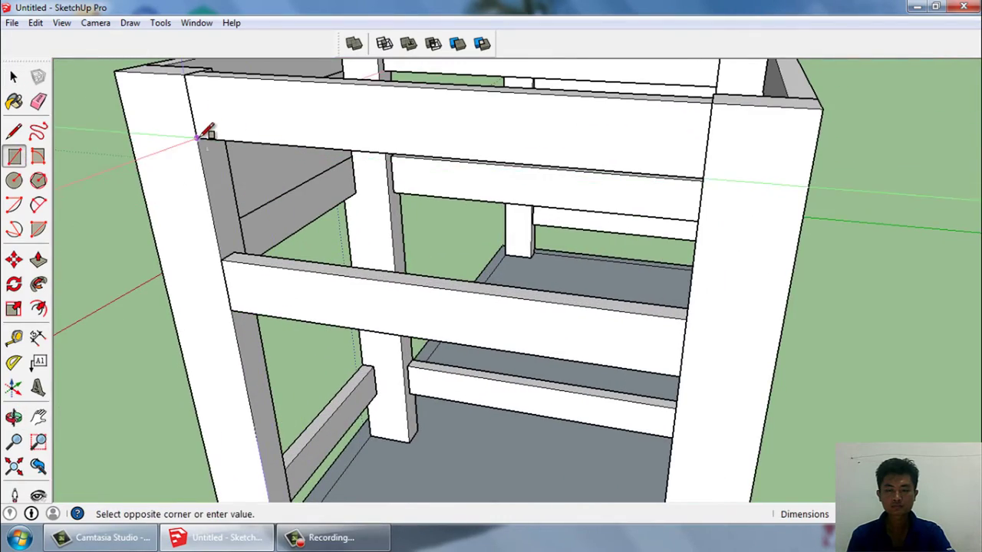
{"action": "left_click", "coordinate": [687, 316]}
Step: Push the end panel face back slightly to recess it
{"action": "key", "text": "space"}
{"action": "mouse_move", "coordinate": [681, 290]}
{"action": "middle_mouse_down"}
{"action": "mouse_move", "coordinate": [532, 329]}
{"action": "mouse_move", "coordinate": [475, 299]}
{"action": "middle_mouse_up"}
{"action": "left_click", "coordinate": [476, 299]}
{"action": "scroll", "coordinate": [460, 303], "scroll_direction": "up", "scroll_amount": 2}
{"action": "key", "text": "p"}
{"action": "left_click", "coordinate": [464, 302]}
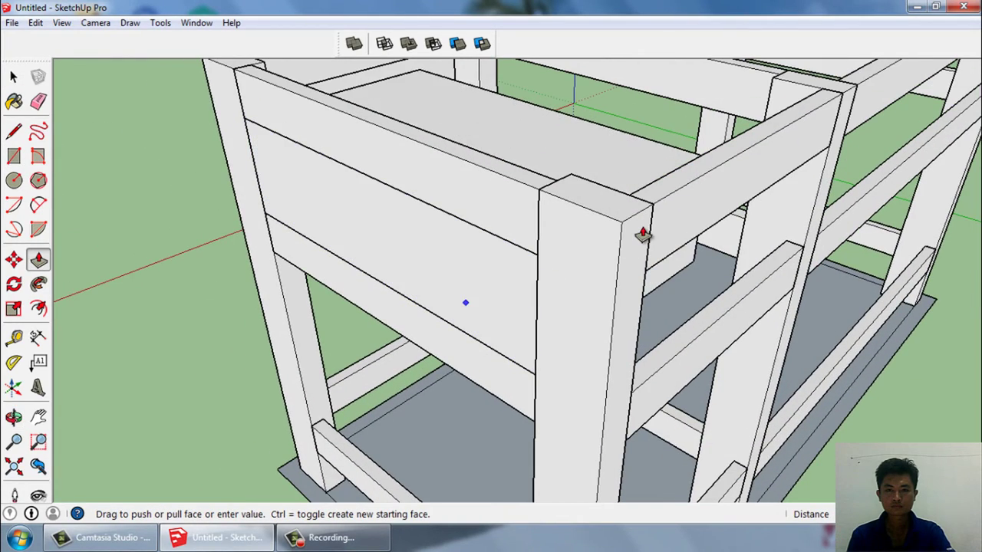
{"action": "left_click", "coordinate": [642, 234]}
{"action": "key", "text": "space"}
{"action": "middle_click_drag", "start_coordinate": [527, 315], "coordinate": [517, 257]}
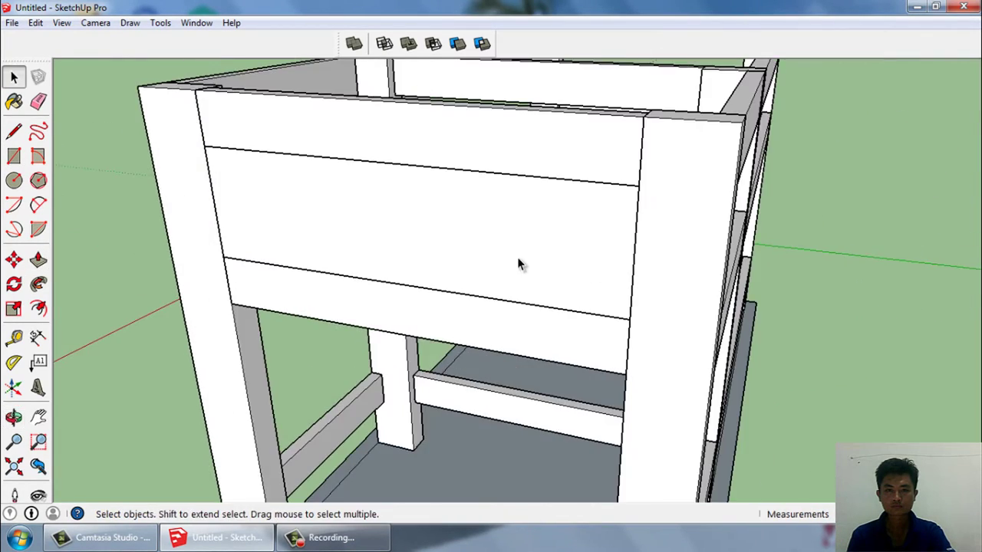
{"action": "left_click", "coordinate": [517, 257]}
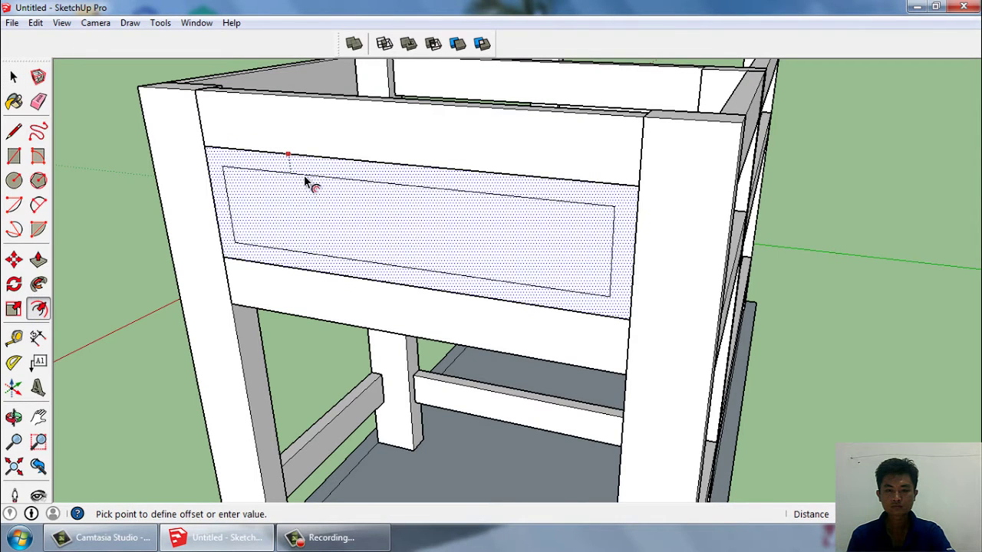
Step: Offset the end panel's outline inward to create an inner rectangle and border
{"action": "middle_click_drag", "start_coordinate": [304, 175], "coordinate": [341, 142]}
{"action": "left_click", "coordinate": [341, 147]}
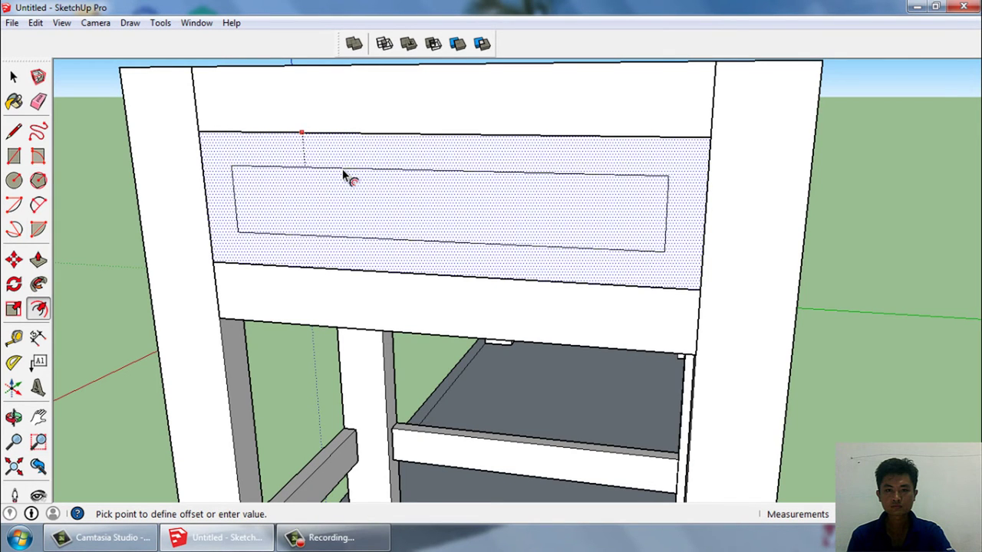
{"action": "left_click", "coordinate": [344, 176]}
{"action": "key", "text": "space"}
Step: Push/pull the outer border face outward to form the drawer front
{"action": "mouse_move", "coordinate": [345, 176]}
{"action": "middle_mouse_down"}
{"action": "mouse_move", "coordinate": [391, 207]}
{"action": "mouse_move", "coordinate": [412, 164]}
{"action": "middle_mouse_up"}
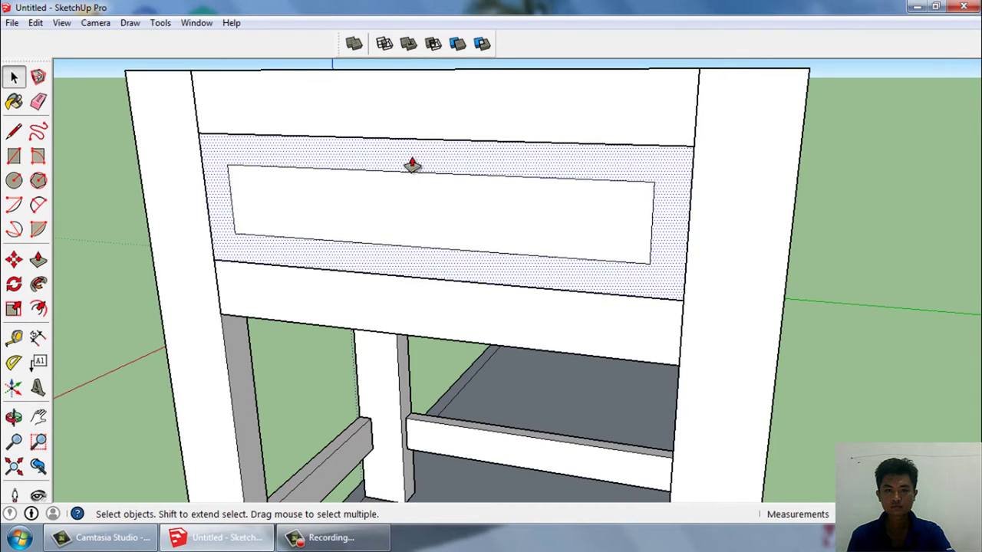
{"action": "key", "text": "p"}
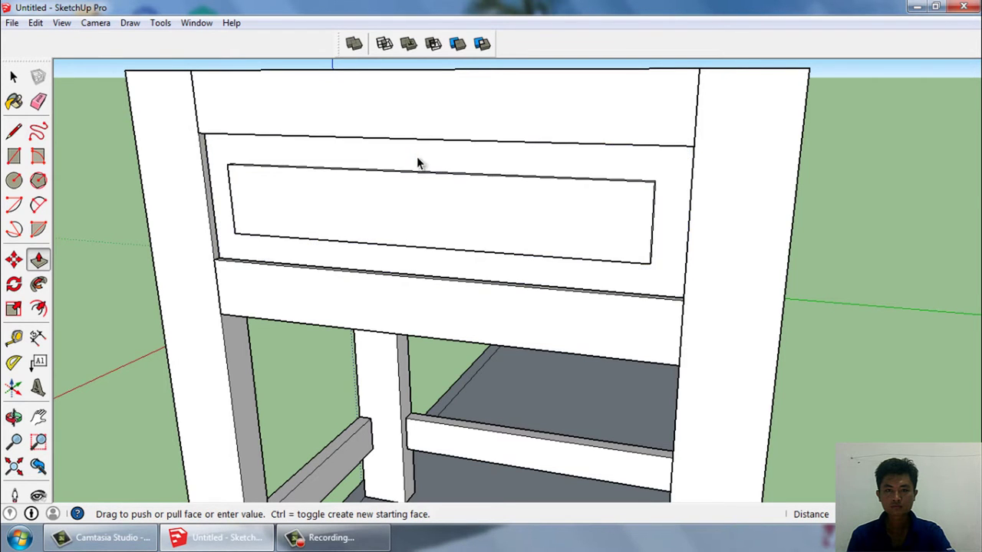
{"action": "key", "text": "space"}
{"action": "middle_click_drag", "start_coordinate": [417, 157], "coordinate": [333, 208]}
Step: Select the drawer front with its edges and make it a component
{"action": "scroll", "coordinate": [329, 210], "scroll_direction": "up", "scroll_amount": 3}
{"action": "left_click", "coordinate": [439, 228]}
{"action": "double_click", "coordinate": [439, 228]}
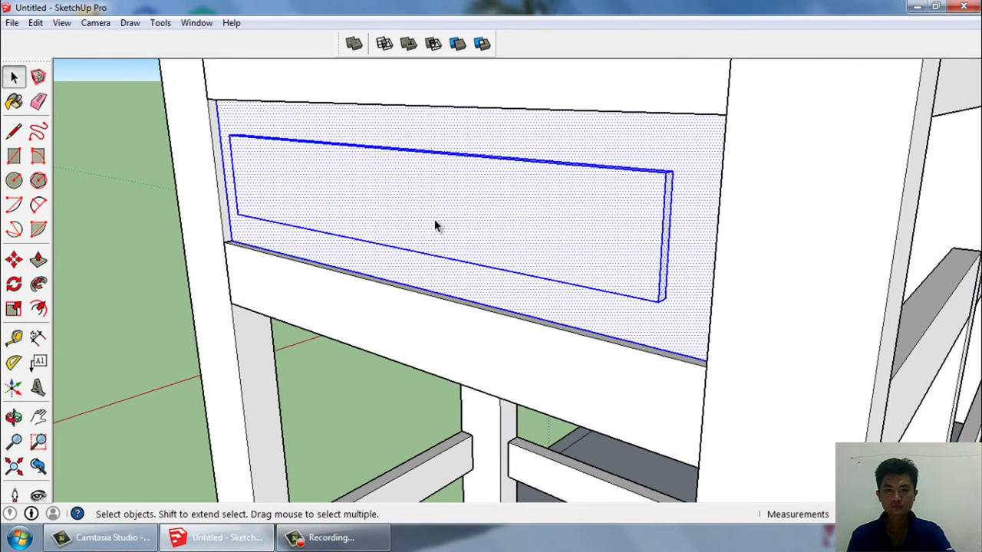
{"action": "key", "text": "g"}
{"action": "key", "text": "Return"}
Step: Copy the drawer front across the desk toward the opposite cabinet
{"action": "scroll", "coordinate": [365, 237], "scroll_direction": "down", "scroll_amount": 5}
{"action": "mouse_move", "coordinate": [365, 237]}
{"action": "middle_mouse_down"}
{"action": "mouse_move", "coordinate": [367, 218]}
{"action": "mouse_move", "coordinate": [284, 188]}
{"action": "middle_mouse_up"}
{"action": "key", "text": "m"}
{"action": "scroll", "coordinate": [280, 187], "scroll_direction": "up", "scroll_amount": 3}
{"action": "scroll", "coordinate": [295, 165], "scroll_direction": "up", "scroll_amount": 2}
{"action": "left_click", "coordinate": [295, 165]}
{"action": "key", "text": "ctrl"}
{"action": "scroll", "coordinate": [100, 261], "scroll_direction": "down", "scroll_amount": 5}
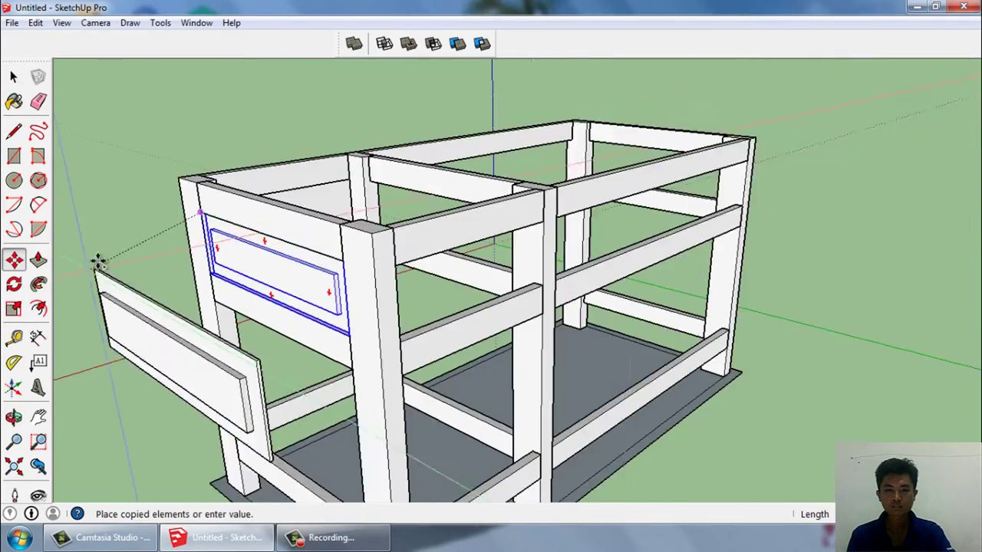
{"action": "mouse_move", "coordinate": [99, 261]}
{"action": "middle_mouse_down"}
{"action": "mouse_move", "coordinate": [460, 253]}
{"action": "mouse_move", "coordinate": [837, 264]}
{"action": "middle_mouse_up"}
{"action": "scroll", "coordinate": [789, 225], "scroll_direction": "up", "scroll_amount": 5}
{"action": "scroll", "coordinate": [788, 225], "scroll_direction": "up", "scroll_amount": 3}
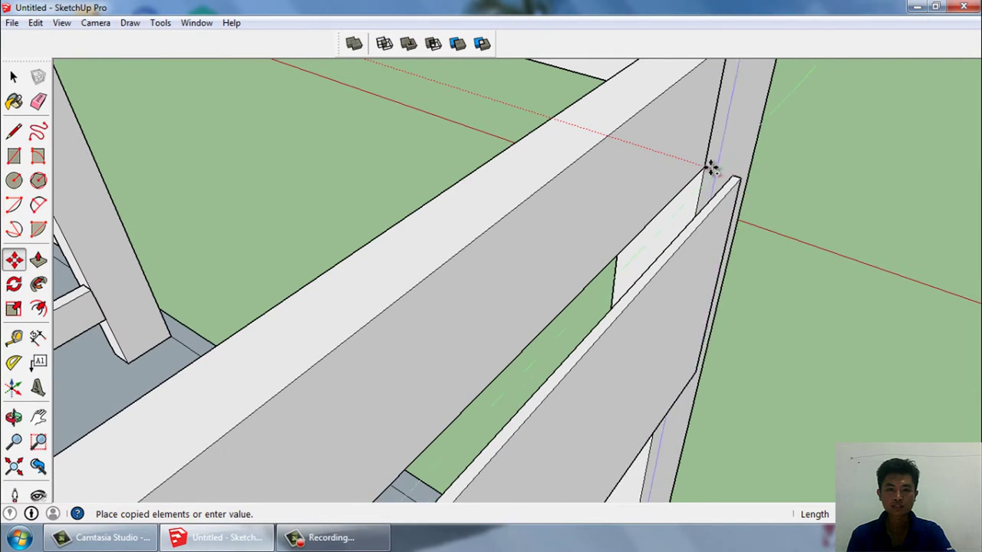
Step: Flip the copied drawer front and snap it to the opposite cabinet's corner
{"action": "right_click", "coordinate": [713, 215]}
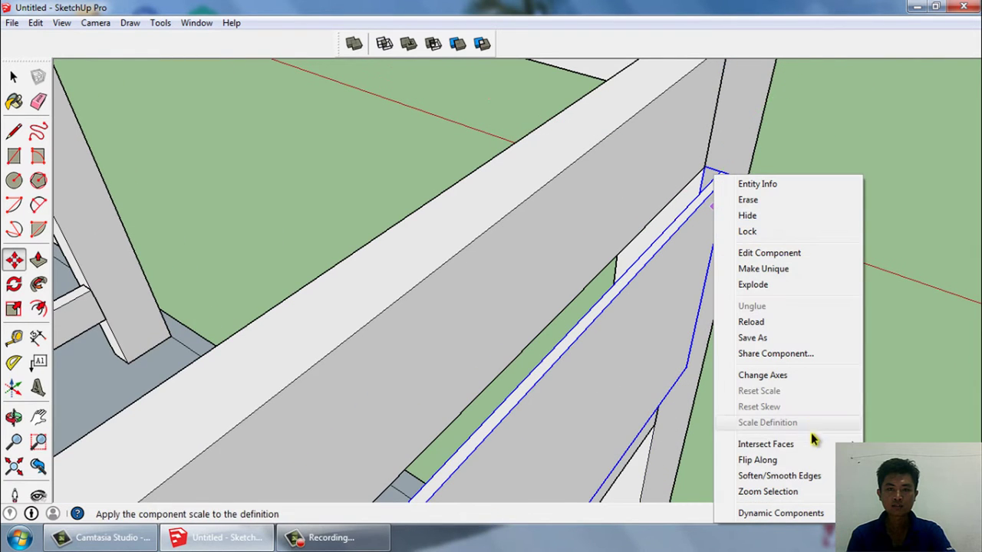
{"action": "mouse_move", "coordinate": [757, 459]}
{"action": "left_click", "coordinate": [668, 458]}
{"action": "mouse_move", "coordinate": [668, 458]}
{"action": "middle_mouse_down"}
{"action": "mouse_move", "coordinate": [511, 279]}
{"action": "mouse_move", "coordinate": [625, 286]}
{"action": "mouse_move", "coordinate": [686, 228]}
{"action": "mouse_move", "coordinate": [675, 223]}
{"action": "middle_mouse_up"}
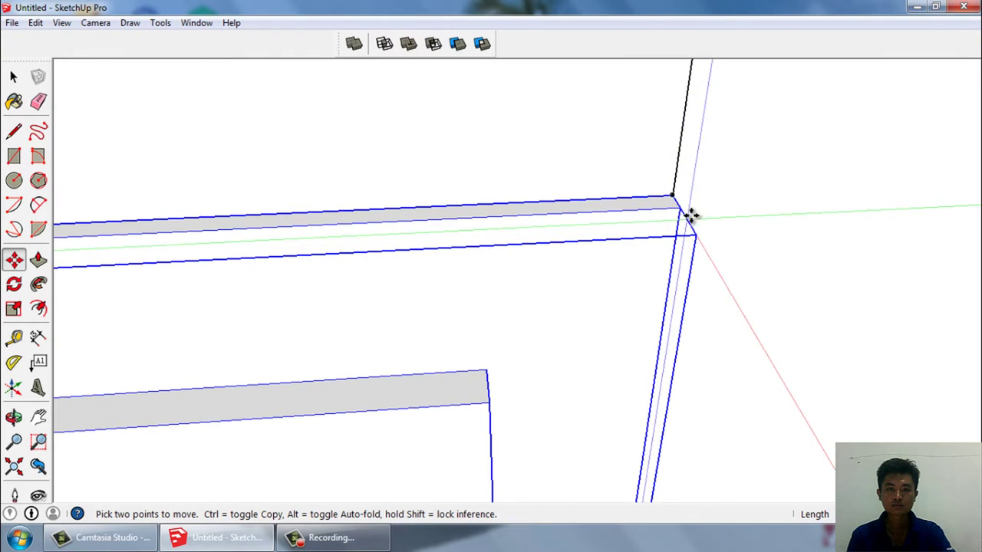
{"action": "scroll", "coordinate": [672, 201], "scroll_direction": "down", "scroll_amount": 3}
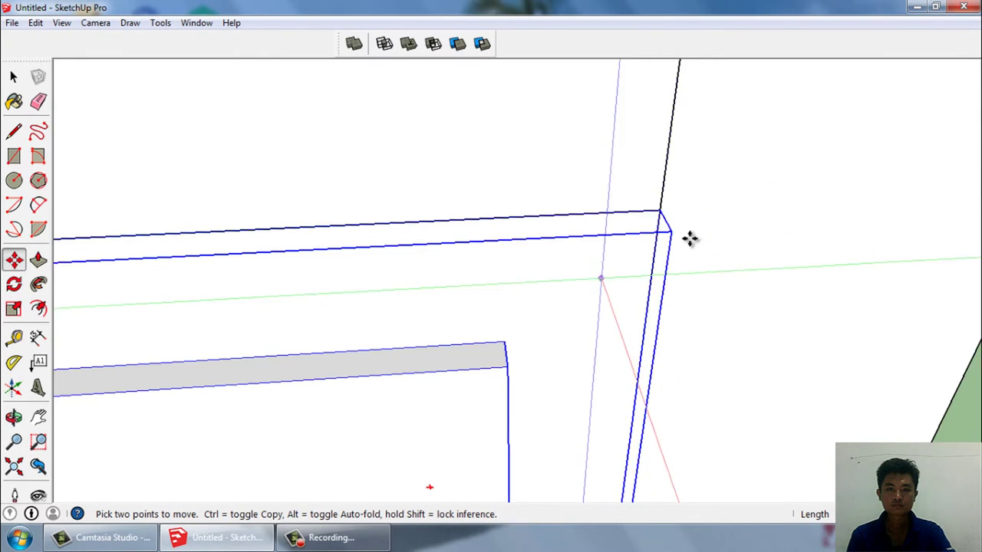
{"action": "mouse_move", "coordinate": [690, 237]}
{"action": "middle_mouse_down"}
{"action": "mouse_move", "coordinate": [524, 307]}
{"action": "mouse_move", "coordinate": [594, 157]}
{"action": "mouse_move", "coordinate": [277, 361]}
{"action": "mouse_move", "coordinate": [544, 222]}
{"action": "mouse_move", "coordinate": [533, 243]}
{"action": "mouse_move", "coordinate": [752, 291]}
{"action": "mouse_move", "coordinate": [775, 285]}
{"action": "mouse_move", "coordinate": [690, 300]}
{"action": "mouse_move", "coordinate": [217, 306]}
{"action": "mouse_move", "coordinate": [471, 309]}
{"action": "middle_mouse_up"}
{"action": "left_click", "coordinate": [597, 125]}
{"action": "key", "text": "space"}
{"action": "scroll", "coordinate": [544, 222], "scroll_direction": "down", "scroll_amount": 2}
{"action": "scroll", "coordinate": [533, 245], "scroll_direction": "down", "scroll_amount": 1}
Step: Draw a small rectangle on the top of the bottom rail at the corner
{"action": "scroll", "coordinate": [471, 309], "scroll_direction": "up", "scroll_amount": 3}
{"action": "left_click", "coordinate": [13, 157]}
{"action": "scroll", "coordinate": [314, 407], "scroll_direction": "up", "scroll_amount": 2}
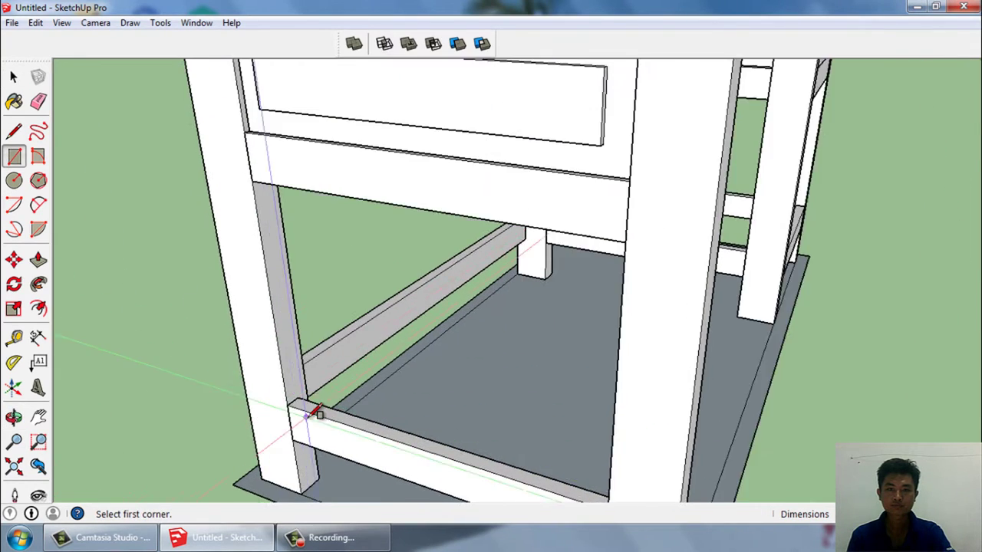
{"action": "scroll", "coordinate": [295, 399], "scroll_direction": "up", "scroll_amount": 3}
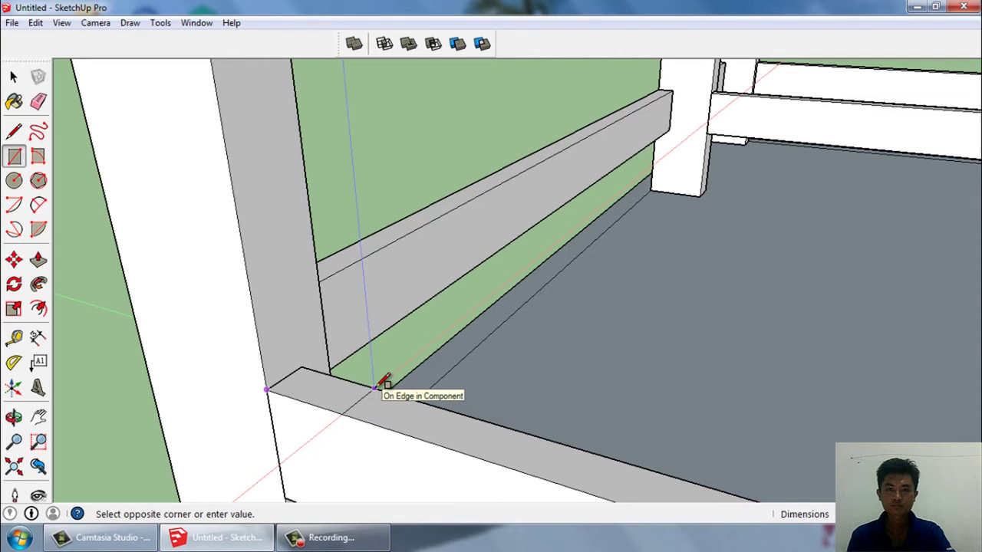
{"action": "left_click", "coordinate": [376, 388]}
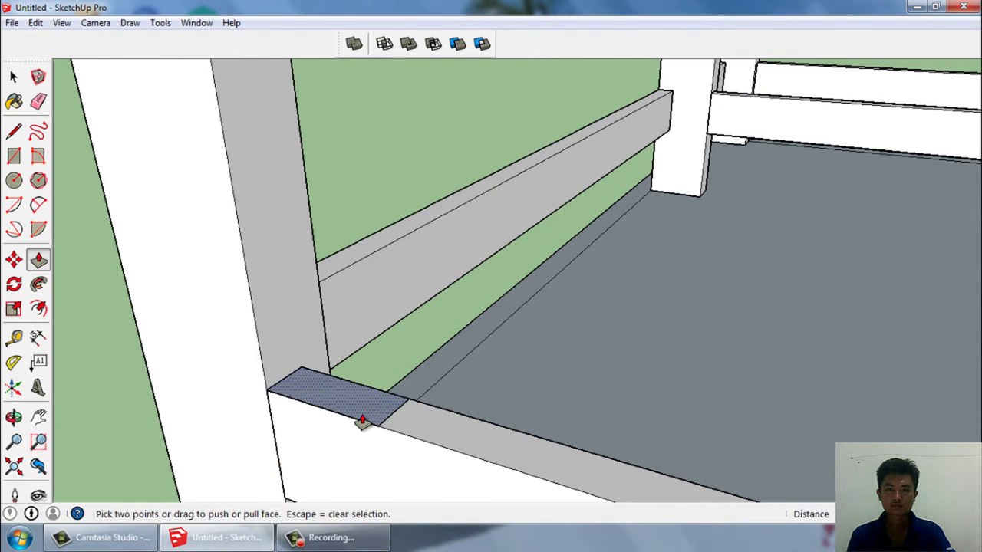
Step: Push/Pull the new rectangle downward into a short block
{"action": "left_click", "coordinate": [362, 421]}
{"action": "scroll", "coordinate": [361, 313], "scroll_direction": "down", "scroll_amount": 3}
{"action": "middle_click_drag", "start_coordinate": [373, 366], "coordinate": [364, 184]}
{"action": "scroll", "coordinate": [498, 377], "scroll_direction": "down", "scroll_amount": 3}
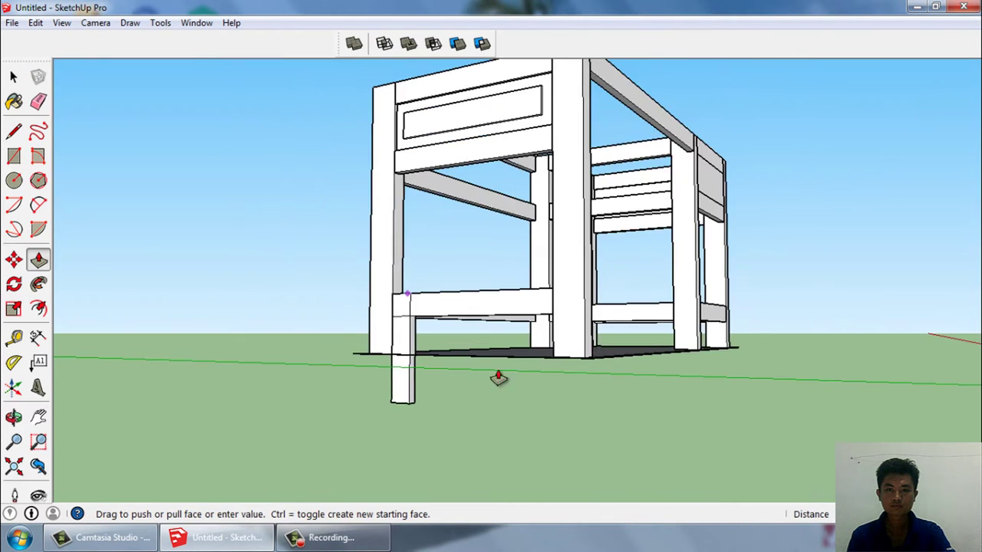
{"action": "scroll", "coordinate": [428, 194], "scroll_direction": "up", "scroll_amount": 3}
{"action": "key", "text": "space"}
Step: Orbit to a corner view of the whole frame with the Tape Measure tool active
{"action": "scroll", "coordinate": [419, 211], "scroll_direction": "down", "scroll_amount": 3}
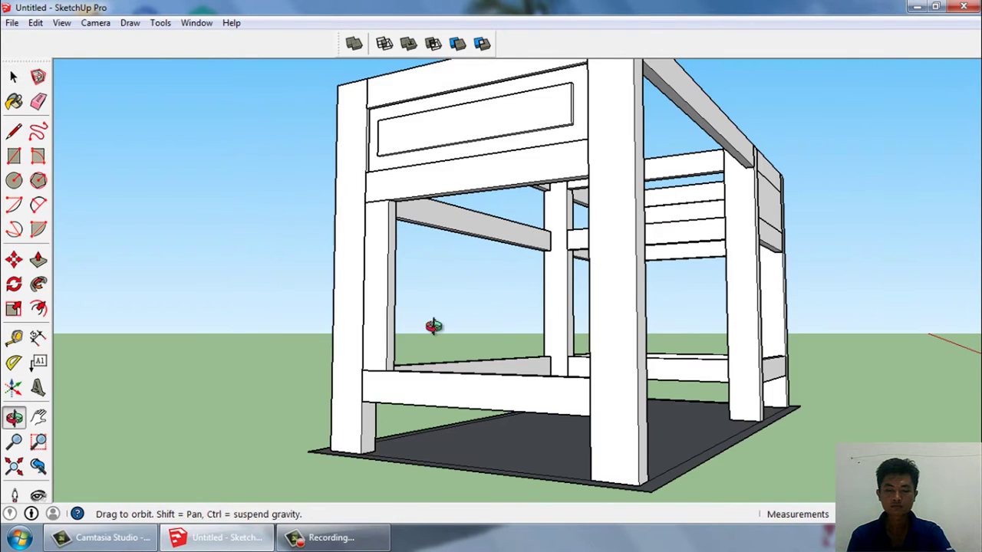
{"action": "middle_click_drag", "start_coordinate": [432, 324], "coordinate": [438, 304]}
{"action": "scroll", "coordinate": [439, 303], "scroll_direction": "down", "scroll_amount": 3}
{"action": "middle_click_drag", "start_coordinate": [461, 435], "coordinate": [430, 399]}
{"action": "left_click", "coordinate": [16, 338]}
{"action": "scroll", "coordinate": [413, 402], "scroll_direction": "up", "scroll_amount": 2}
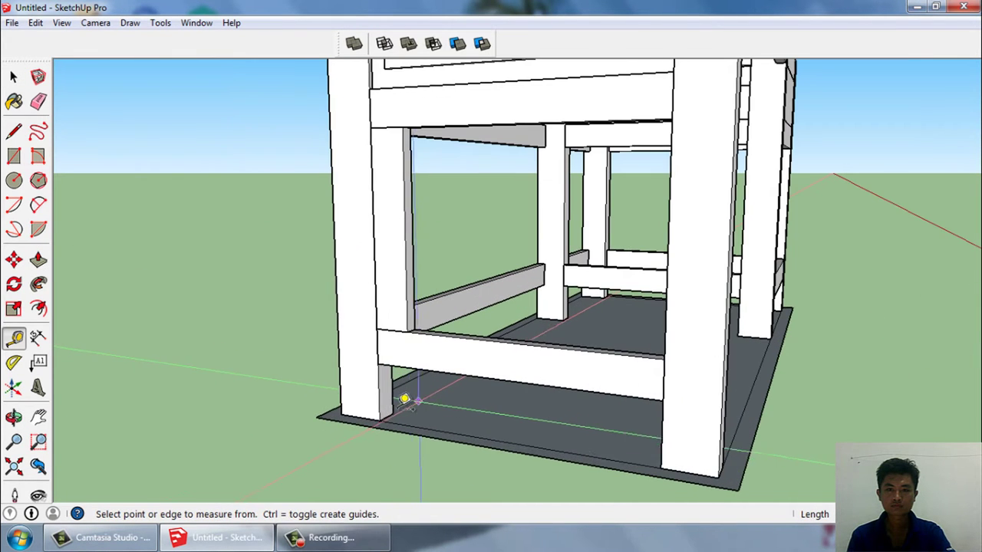
{"action": "scroll", "coordinate": [381, 365], "scroll_direction": "down", "scroll_amount": 3}
{"action": "mouse_move", "coordinate": [380, 366]}
{"action": "middle_mouse_down"}
{"action": "mouse_move", "coordinate": [493, 345]}
{"action": "mouse_move", "coordinate": [373, 399]}
{"action": "middle_mouse_up"}
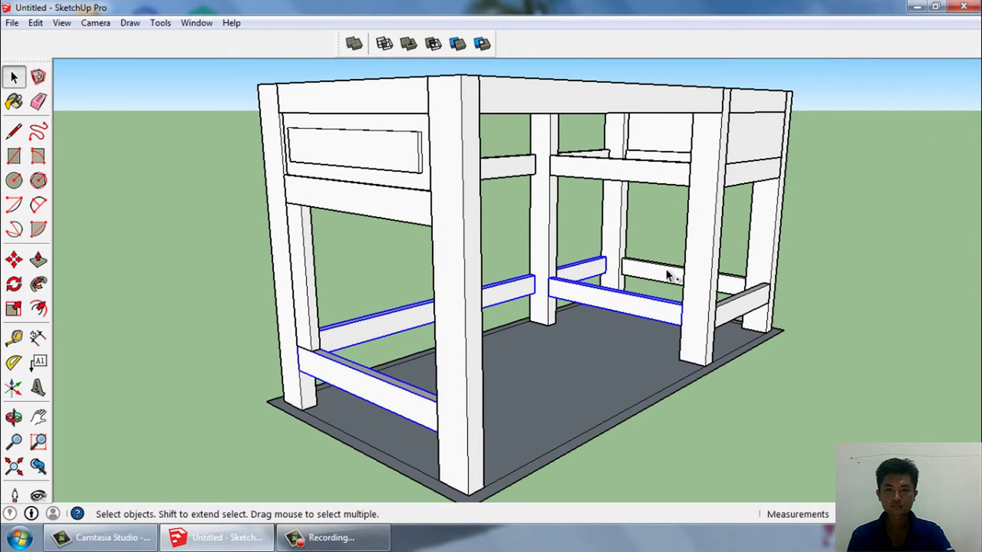
Step: Move the selected lower side rails down to their lower position
{"action": "scroll", "coordinate": [453, 453], "scroll_direction": "up", "scroll_amount": 2}
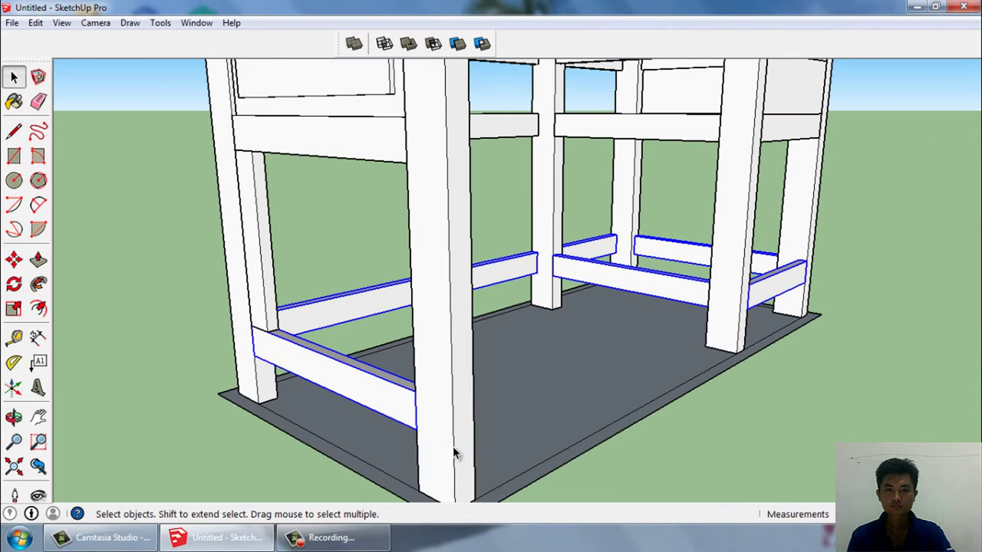
{"action": "left_click", "coordinate": [261, 352]}
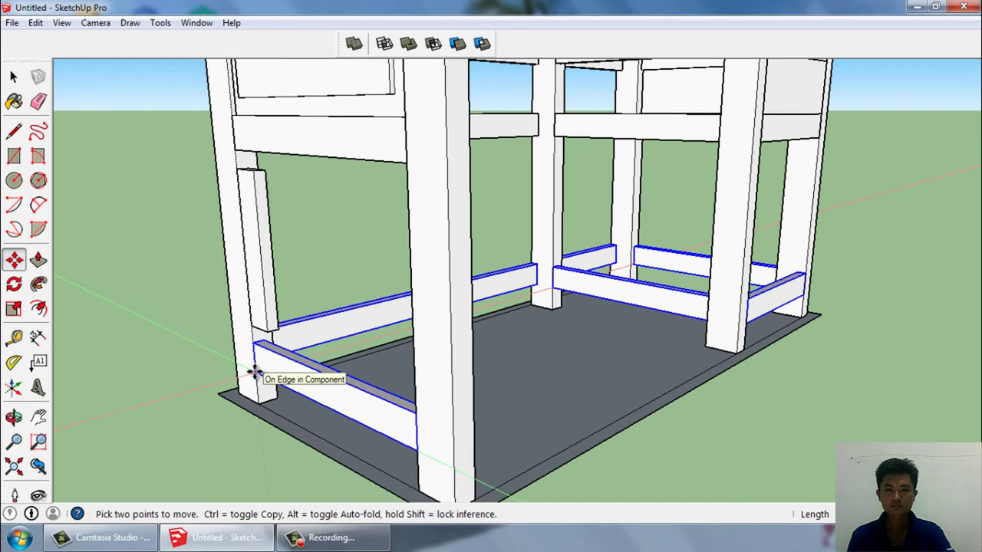
{"action": "left_click", "coordinate": [256, 374]}
{"action": "key", "text": "space"}
{"action": "middle_click_drag", "start_coordinate": [438, 383], "coordinate": [424, 385]}
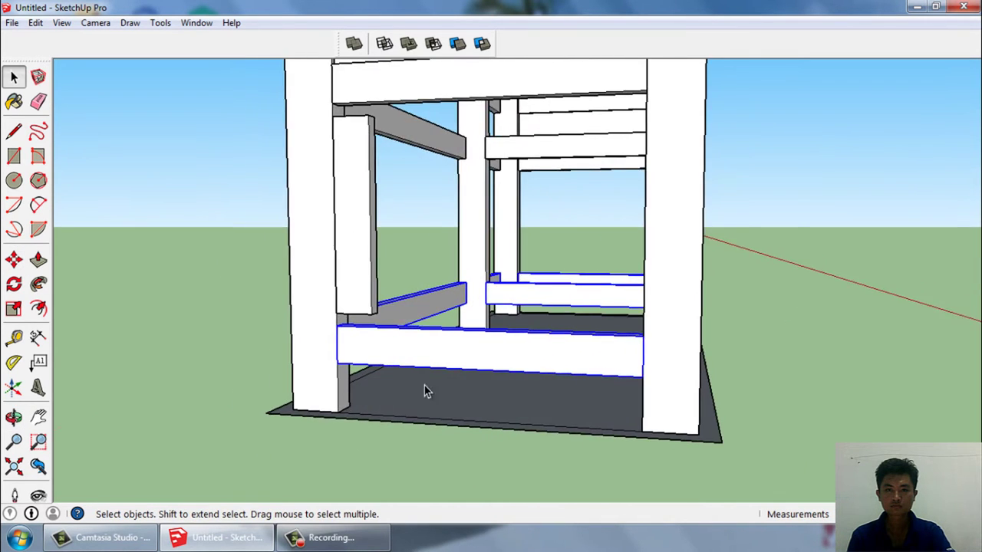
{"action": "scroll", "coordinate": [351, 376], "scroll_direction": "up", "scroll_amount": 3}
{"action": "scroll", "coordinate": [345, 374], "scroll_direction": "up", "scroll_amount": 2}
{"action": "key", "text": "m"}
{"action": "left_click", "coordinate": [305, 352]}
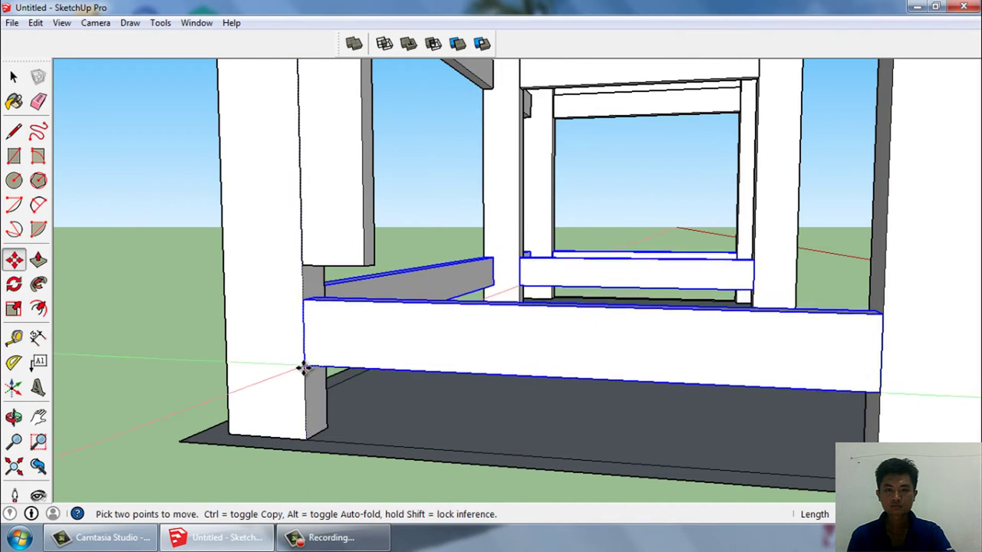
{"action": "mouse_move", "coordinate": [314, 391]}
{"action": "middle_mouse_down"}
{"action": "mouse_move", "coordinate": [351, 325]}
{"action": "mouse_move", "coordinate": [356, 139]}
{"action": "middle_mouse_up"}
{"action": "key", "text": "space"}
Step: Push/Pull the small beam-end face out to form a post
{"action": "left_click", "coordinate": [360, 130]}
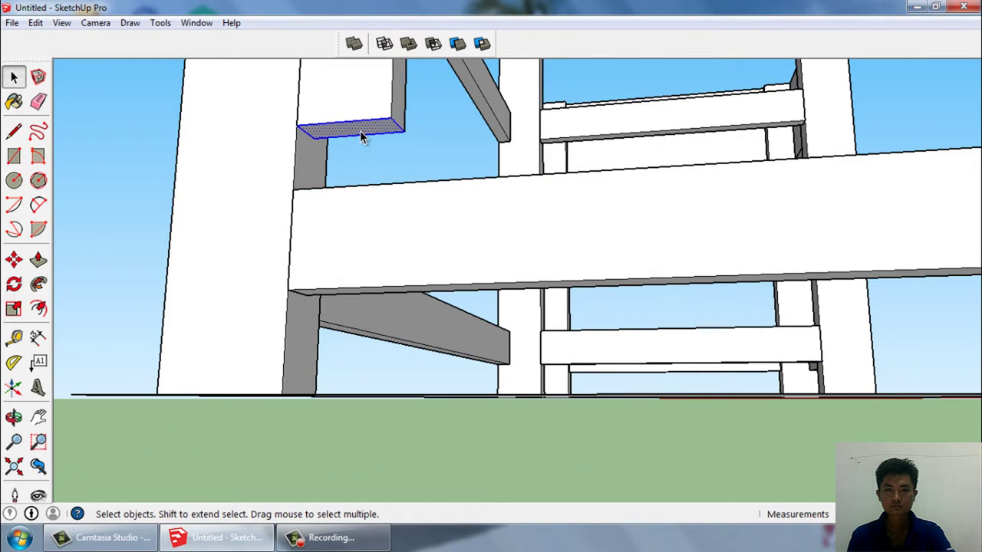
{"action": "key", "text": "p"}
{"action": "left_click", "coordinate": [364, 137]}
{"action": "middle_click_drag", "start_coordinate": [366, 179], "coordinate": [350, 366]}
{"action": "left_click", "coordinate": [350, 366]}
{"action": "key", "text": "space"}
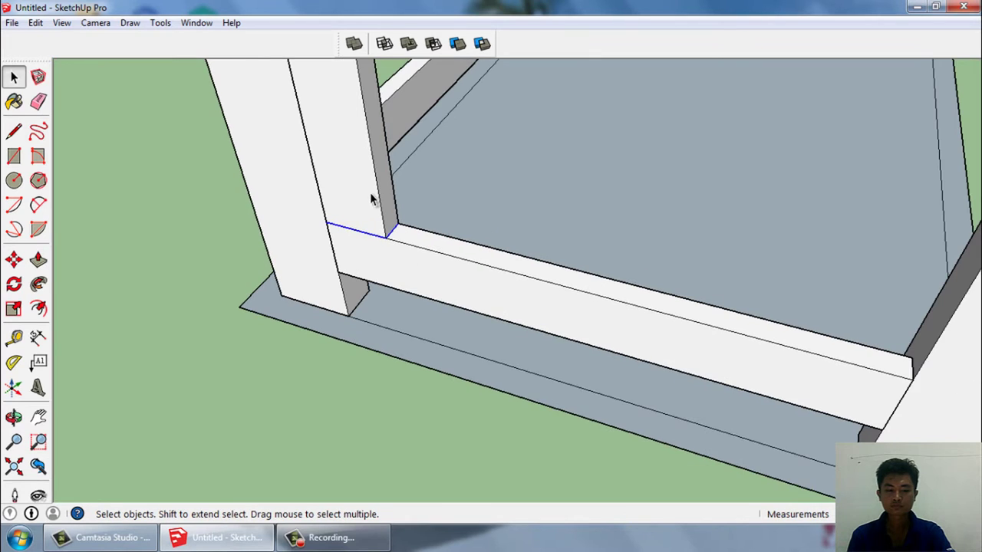
Step: Make the post a component and move it to the lower beam's midpoint
{"action": "key", "text": "g"}
{"action": "key", "text": "Return"}
{"action": "key", "text": "m"}
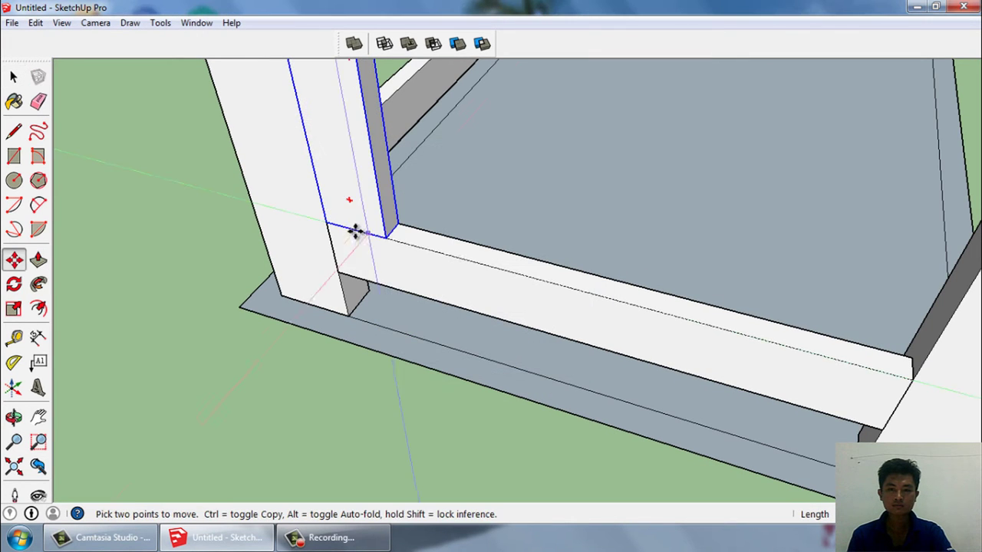
{"action": "left_click", "coordinate": [351, 226]}
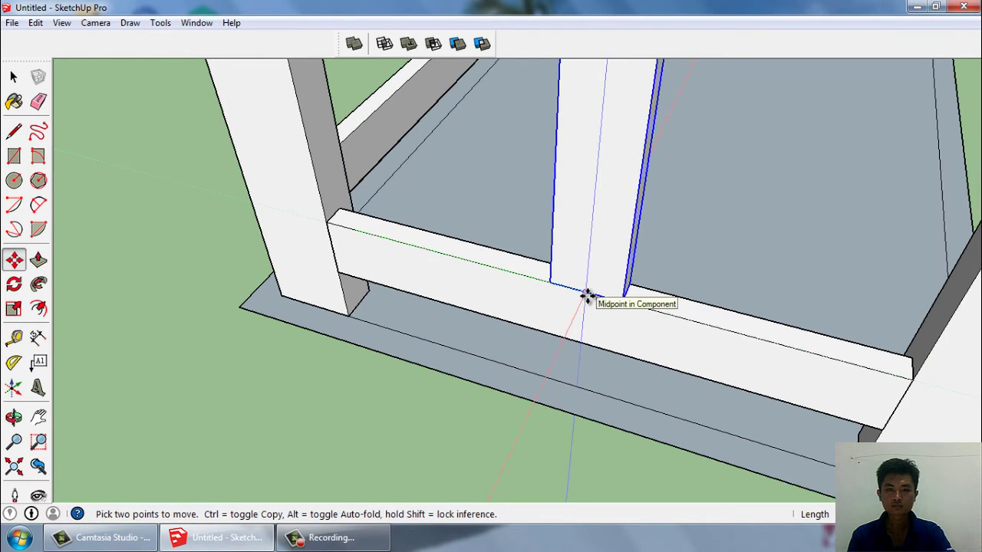
{"action": "left_click", "coordinate": [589, 293]}
{"action": "key", "text": "space"}
Step: Inside the post component, pull its top face up to the top rail
{"action": "scroll", "coordinate": [536, 352], "scroll_direction": "down", "scroll_amount": 3}
{"action": "middle_click_drag", "start_coordinate": [535, 351], "coordinate": [585, 224]}
{"action": "scroll", "coordinate": [562, 225], "scroll_direction": "up", "scroll_amount": 5}
{"action": "scroll", "coordinate": [561, 231], "scroll_direction": "up", "scroll_amount": 2}
{"action": "double_click", "coordinate": [552, 247]}
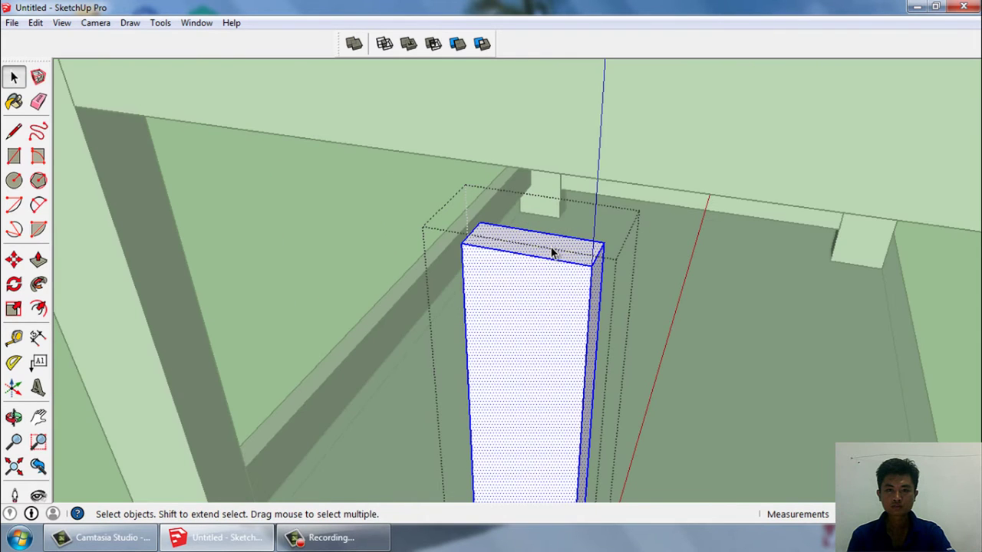
{"action": "left_click", "coordinate": [552, 253]}
{"action": "mouse_move", "coordinate": [552, 154]}
{"action": "middle_mouse_down"}
{"action": "mouse_move", "coordinate": [542, 192]}
{"action": "mouse_move", "coordinate": [570, 142]}
{"action": "middle_mouse_up"}
Step: Finish raising the post and orbit to a front view of the cabinet
{"action": "left_click", "coordinate": [564, 157]}
{"action": "key", "text": "space"}
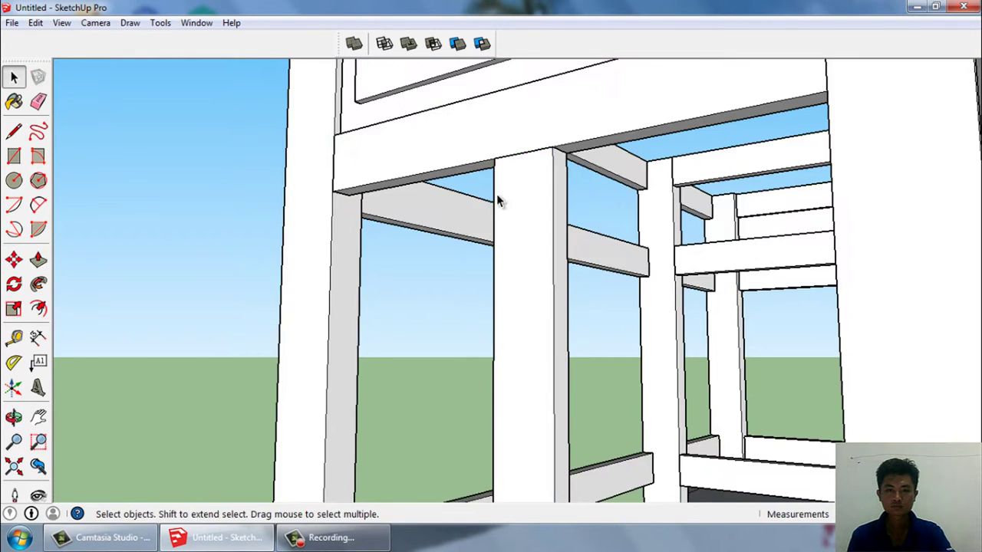
{"action": "mouse_move", "coordinate": [496, 195]}
{"action": "middle_mouse_down"}
{"action": "mouse_move", "coordinate": [495, 223]}
{"action": "mouse_move", "coordinate": [460, 230]}
{"action": "middle_mouse_up"}
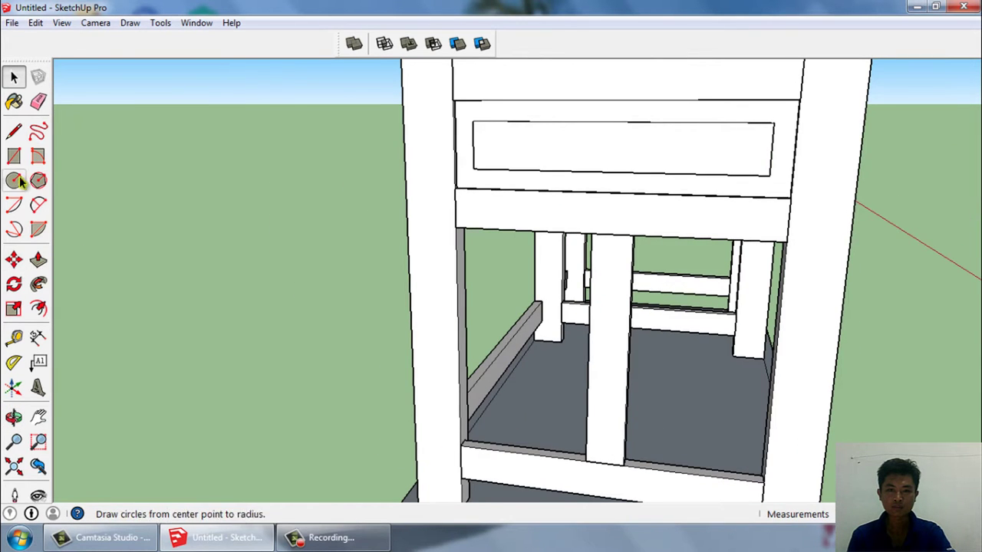
Step: Draw a door rectangle on the cabinet front and push it back into the cabinet
{"action": "left_click", "coordinate": [587, 452]}
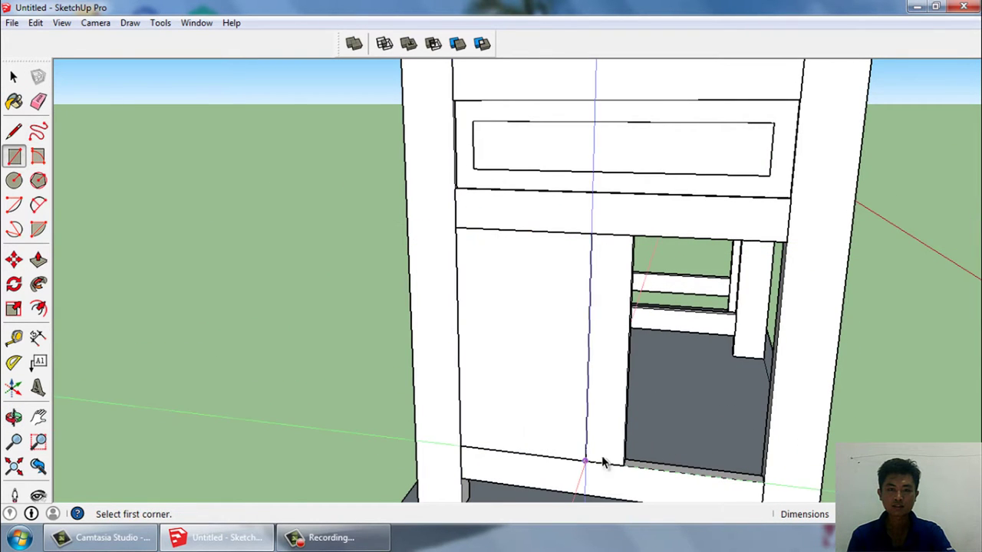
{"action": "middle_click_drag", "start_coordinate": [603, 461], "coordinate": [391, 394]}
{"action": "key", "text": "space"}
{"action": "left_click", "coordinate": [389, 394]}
{"action": "key", "text": "p"}
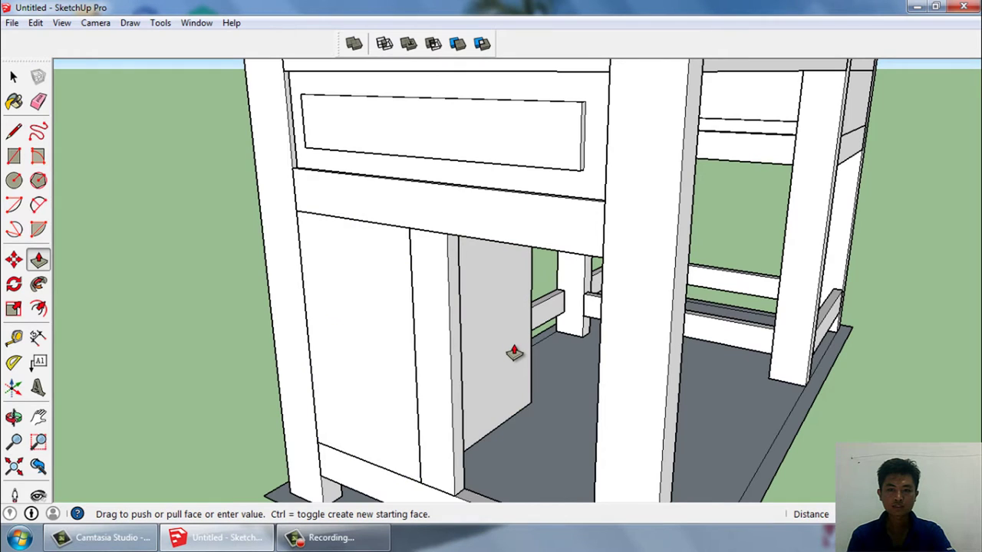
{"action": "left_click_drag", "start_coordinate": [513, 353], "coordinate": [494, 345]}
{"action": "key", "text": "space"}
Step: Offset a border inside the door and pull it out into a raised frame
{"action": "scroll", "coordinate": [383, 380], "scroll_direction": "up", "scroll_amount": 3}
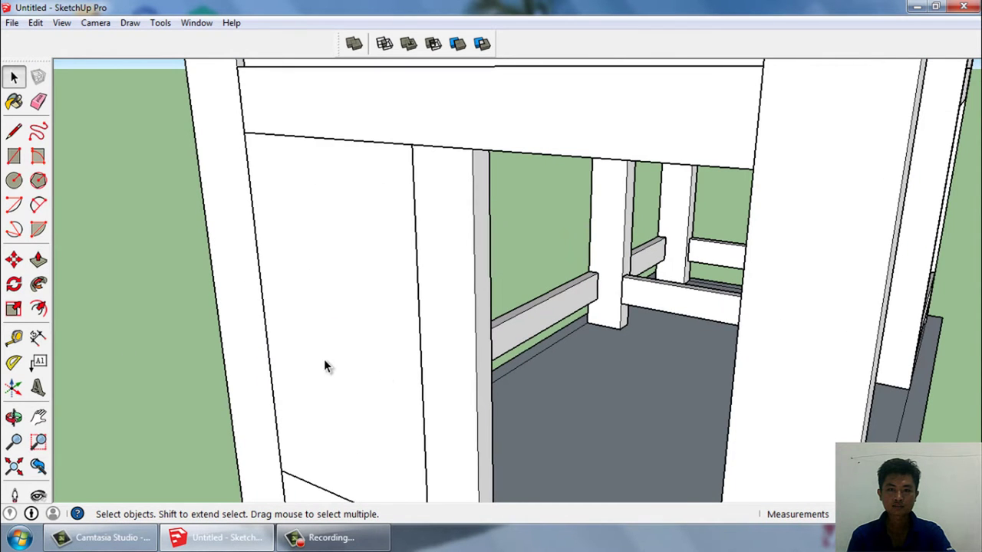
{"action": "left_click", "coordinate": [325, 362]}
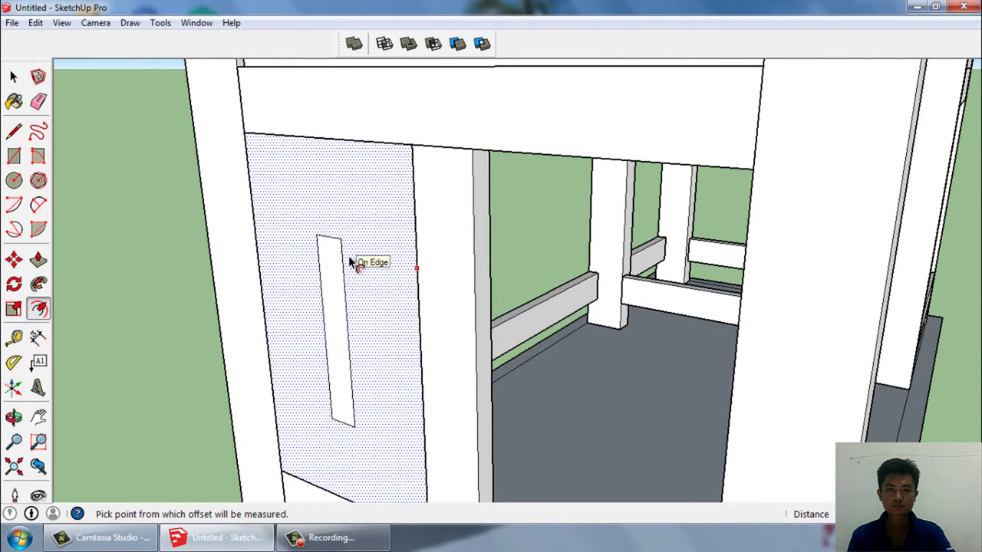
{"action": "left_click", "coordinate": [322, 237]}
{"action": "left_click", "coordinate": [323, 227]}
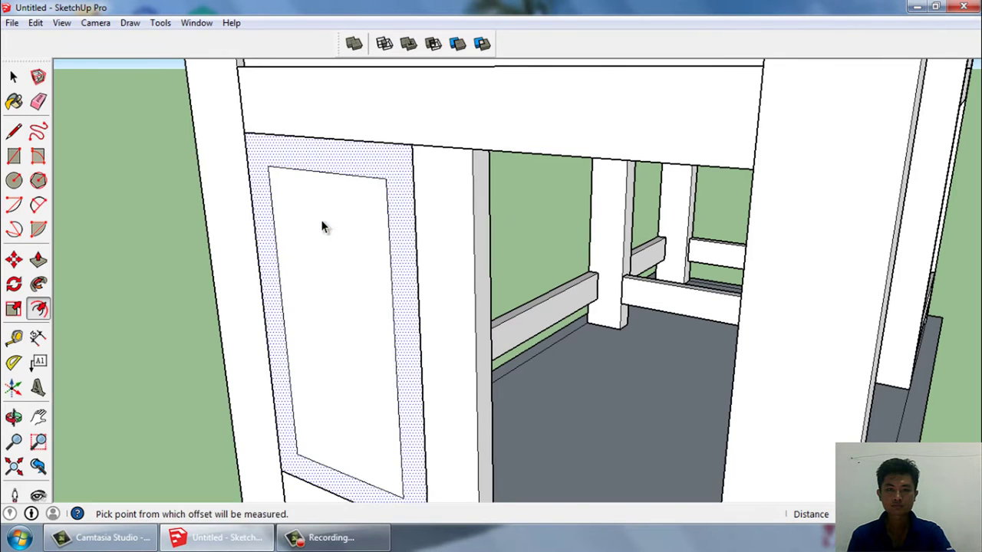
{"action": "left_click_drag", "start_coordinate": [414, 264], "coordinate": [493, 230]}
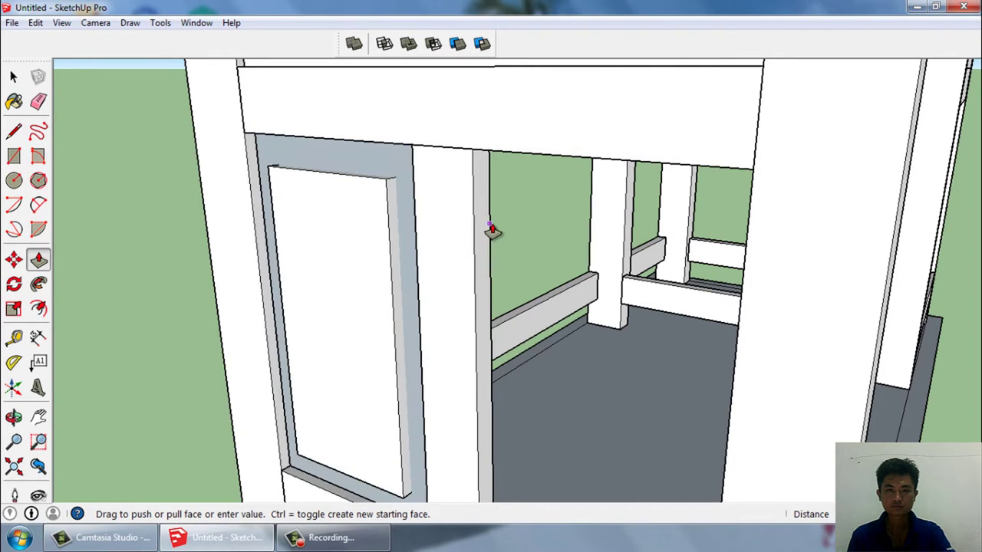
{"action": "key", "text": "space"}
Step: Make the framed door a component and copy it to the right side
{"action": "triple_click", "coordinate": [361, 264]}
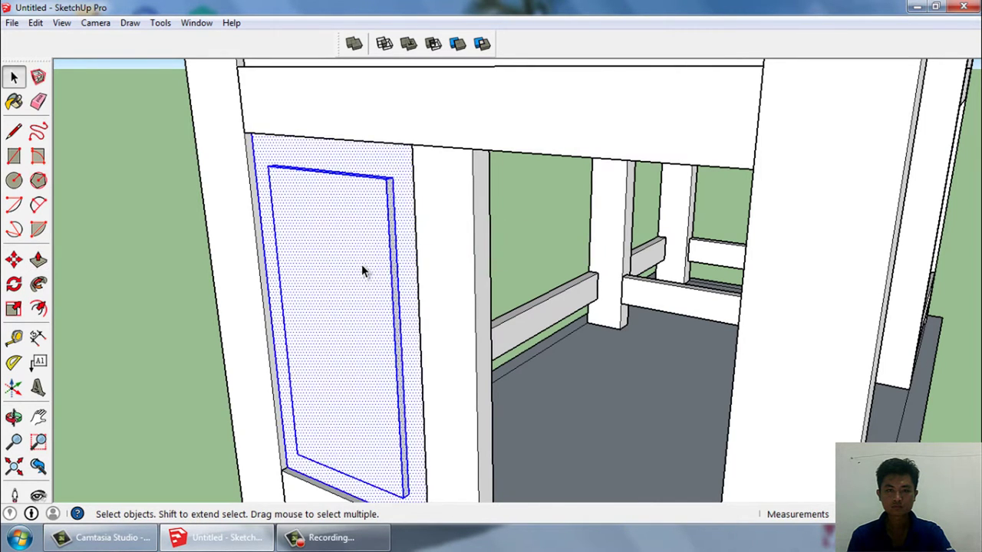
{"action": "key", "text": "g"}
{"action": "key", "text": "Return"}
{"action": "key", "text": "m"}
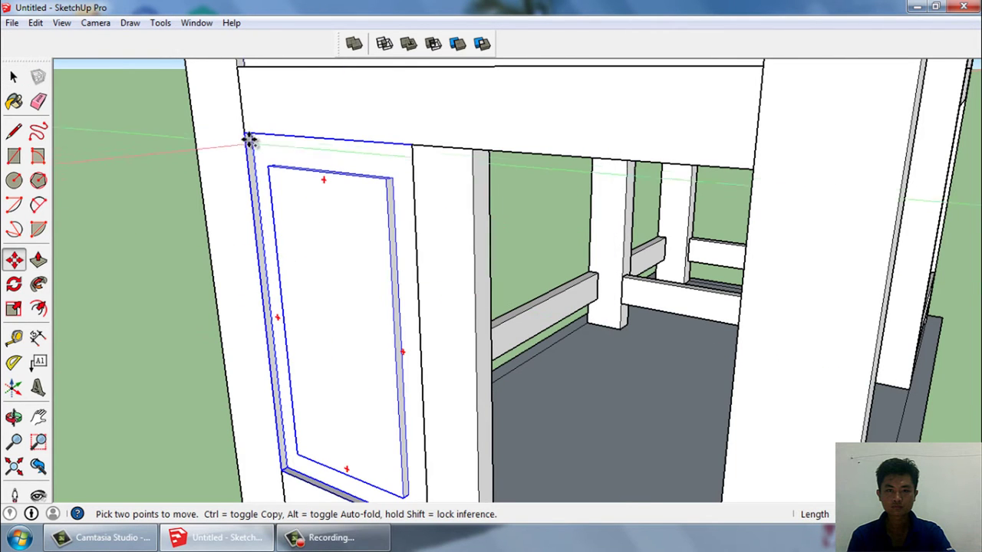
{"action": "key", "text": "ctrl"}
{"action": "left_click", "coordinate": [244, 134]}
{"action": "left_click", "coordinate": [468, 146]}
{"action": "scroll", "coordinate": [450, 158], "scroll_direction": "down", "scroll_amount": 3}
{"action": "key", "text": "space"}
Step: Begin a Ctrl+Move copy of the pair of doors
{"action": "scroll", "coordinate": [243, 227], "scroll_direction": "down", "scroll_amount": 3}
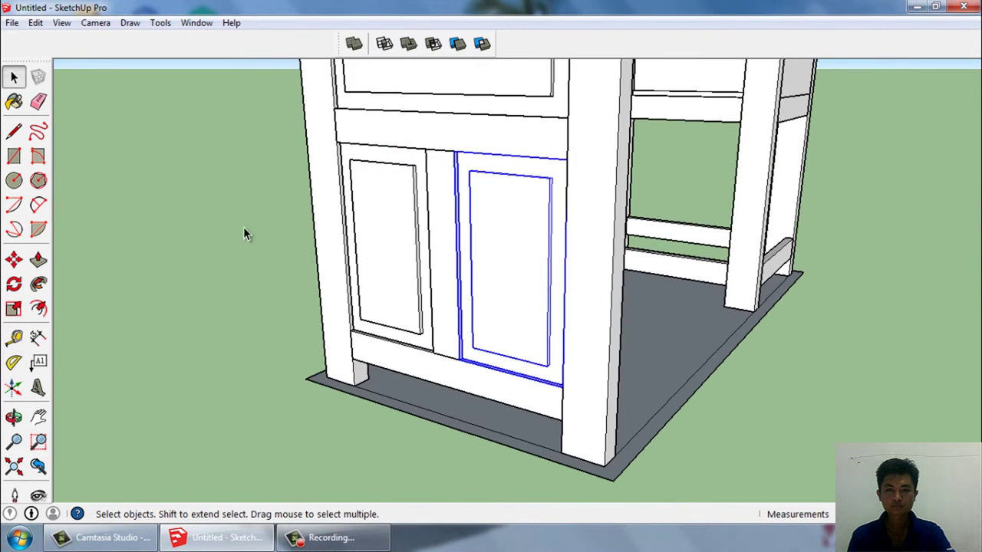
{"action": "scroll", "coordinate": [336, 350], "scroll_direction": "down", "scroll_amount": 3}
{"action": "scroll", "coordinate": [451, 330], "scroll_direction": "up", "scroll_amount": 2}
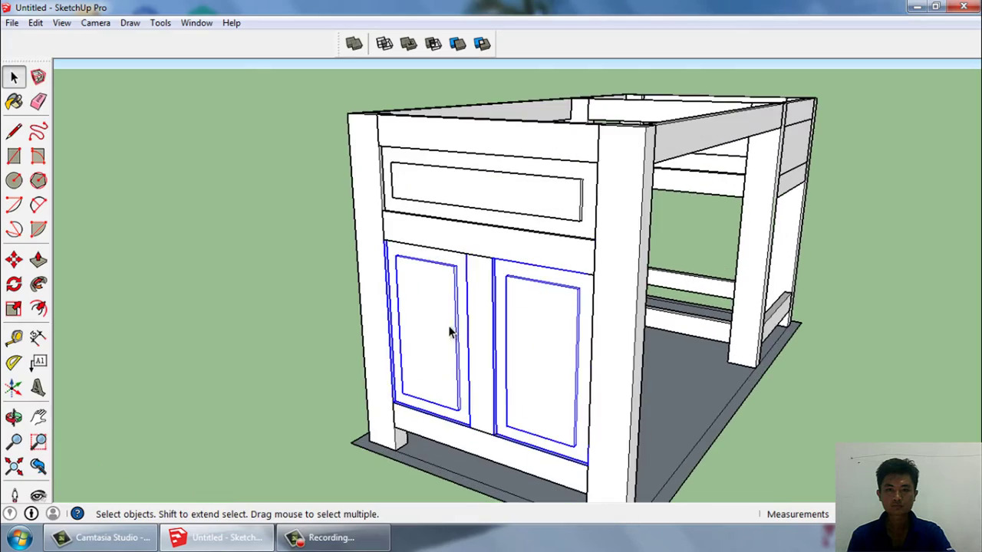
{"action": "middle_click_drag", "start_coordinate": [448, 325], "coordinate": [416, 336]}
{"action": "scroll", "coordinate": [438, 344], "scroll_direction": "up", "scroll_amount": 3}
{"action": "scroll", "coordinate": [455, 335], "scroll_direction": "up", "scroll_amount": 2}
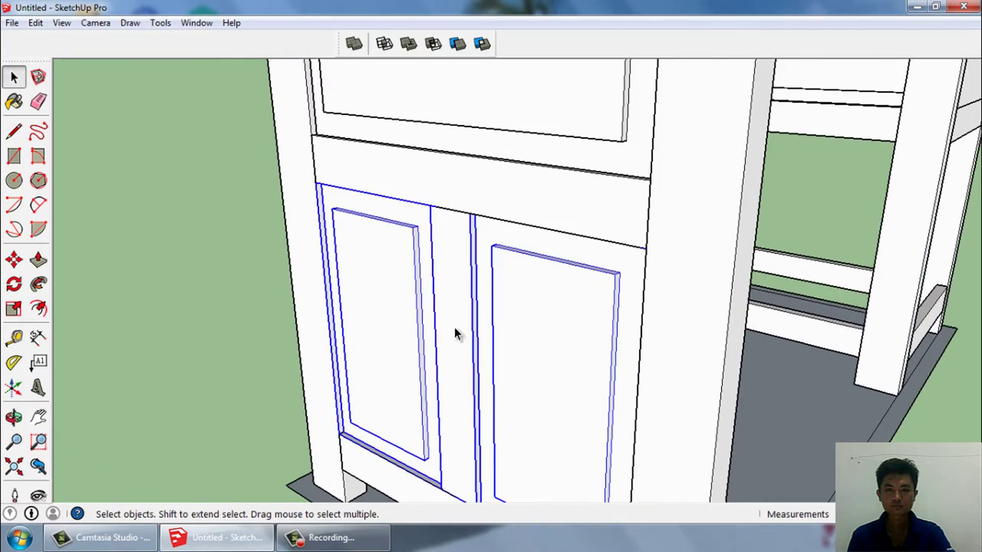
{"action": "key", "text": "m"}
{"action": "key", "text": "ctrl"}
{"action": "left_click", "coordinate": [339, 438]}
{"action": "scroll", "coordinate": [219, 455], "scroll_direction": "down", "scroll_amount": 5}
Step: Orbit to the desk's other end and drop the door copy on the opposite cabinet
{"action": "key", "text": "o"}
{"action": "middle_click_drag", "start_coordinate": [712, 333], "coordinate": [818, 366]}
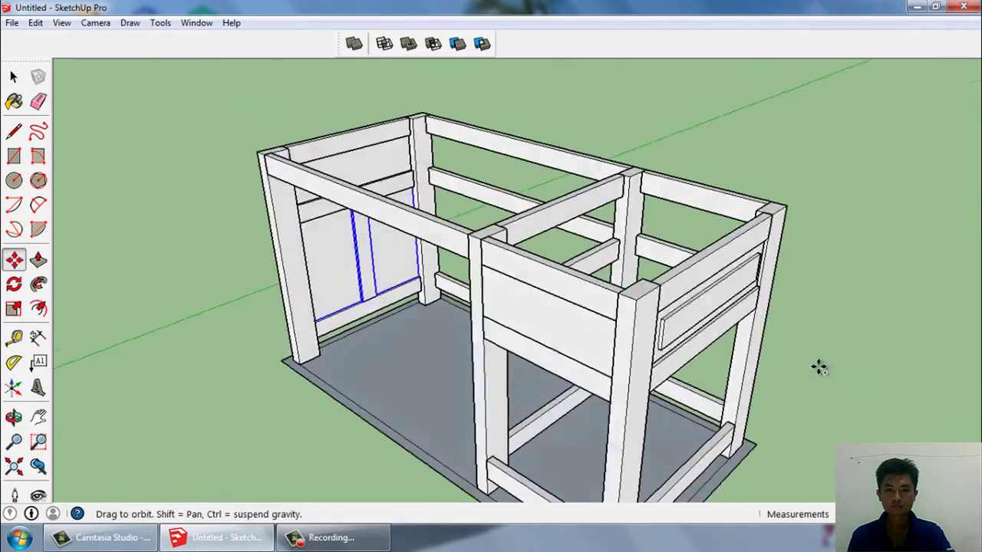
{"action": "scroll", "coordinate": [654, 452], "scroll_direction": "up", "scroll_amount": 3}
{"action": "middle_click_drag", "start_coordinate": [653, 452], "coordinate": [287, 355]}
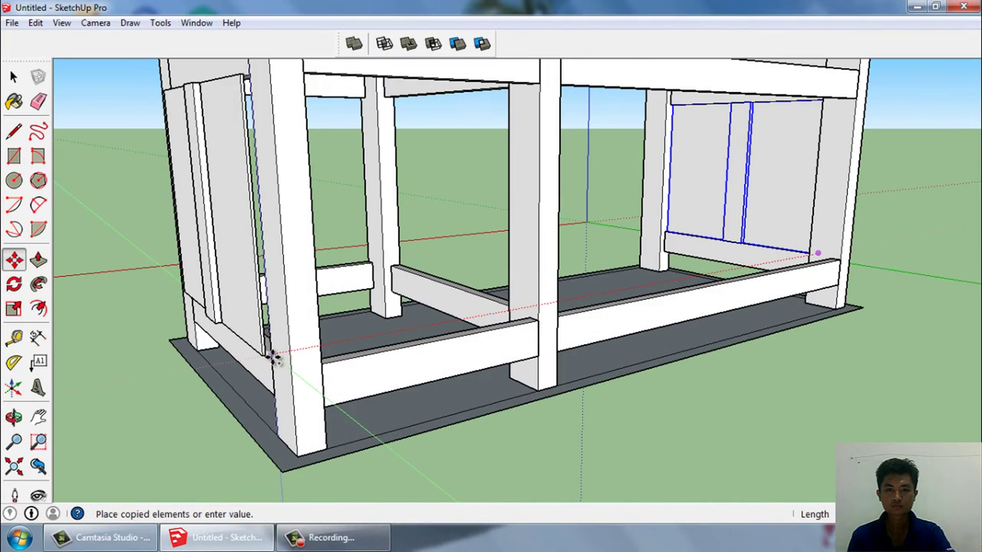
{"action": "left_click", "coordinate": [274, 358]}
Step: Zoom to the copied doors and nudge them into line with the cabinet
{"action": "scroll", "coordinate": [307, 351], "scroll_direction": "up", "scroll_amount": 3}
{"action": "right_click", "coordinate": [350, 330]}
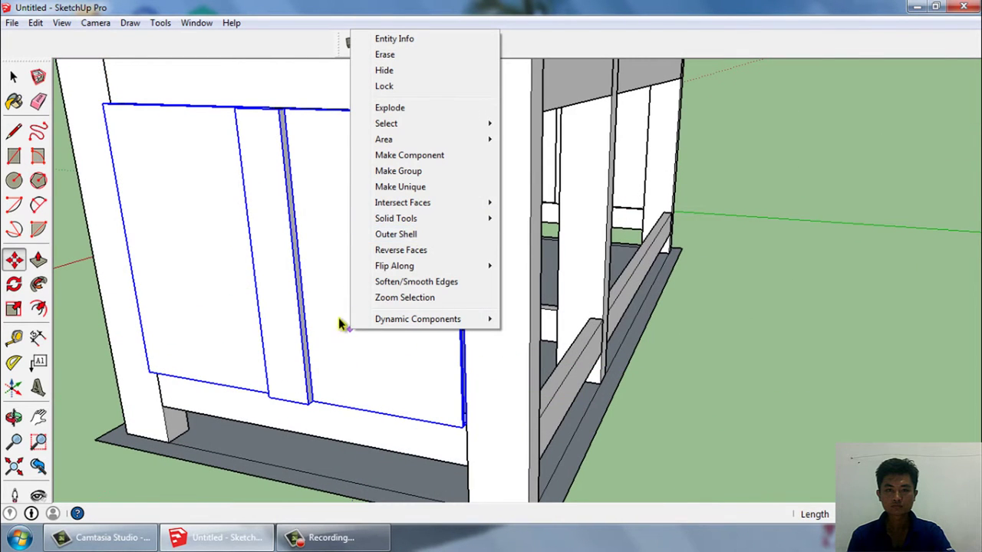
{"action": "left_click", "coordinate": [404, 298]}
{"action": "scroll", "coordinate": [460, 437], "scroll_direction": "up", "scroll_amount": 3}
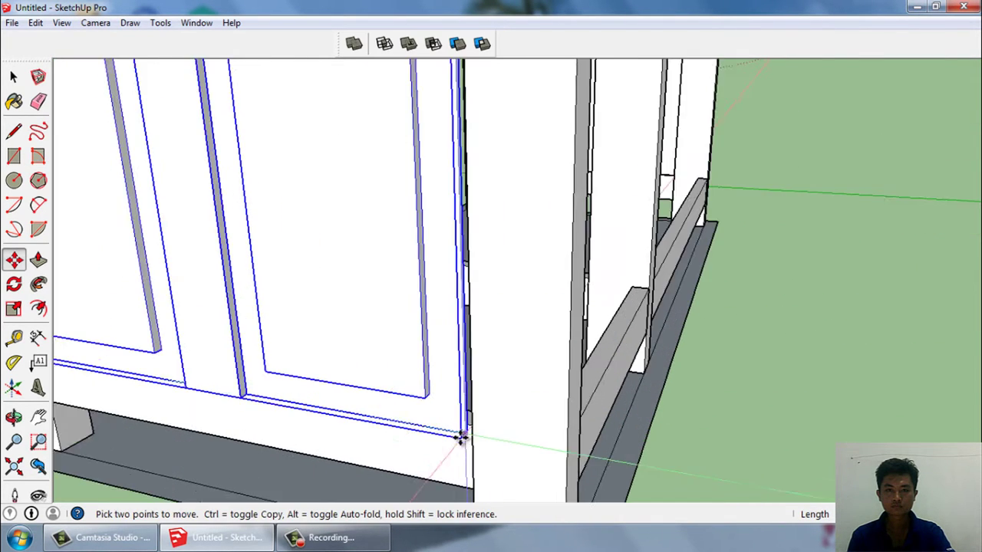
{"action": "scroll", "coordinate": [461, 437], "scroll_direction": "up", "scroll_amount": 2}
{"action": "left_click", "coordinate": [449, 417]}
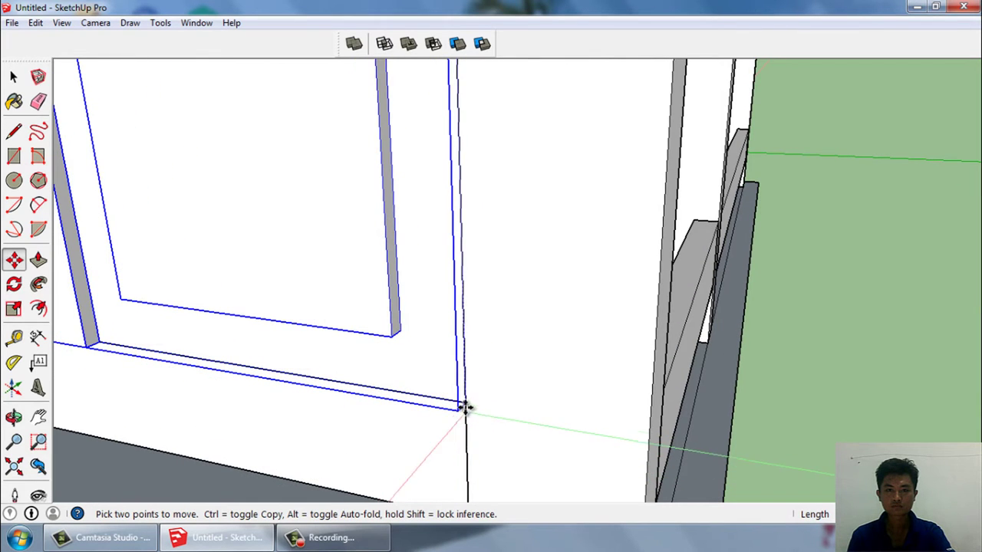
Step: Place the moved door in its opening and orbit to face the cabinet front
{"action": "scroll", "coordinate": [488, 364], "scroll_direction": "down", "scroll_amount": 2}
{"action": "middle_click_drag", "start_coordinate": [491, 375], "coordinate": [637, 331]}
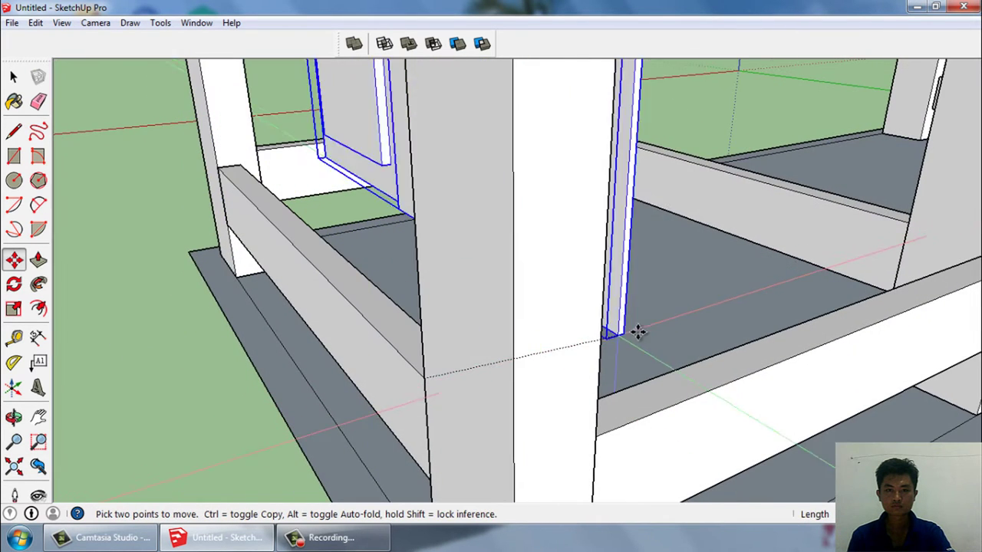
{"action": "scroll", "coordinate": [688, 299], "scroll_direction": "up", "scroll_amount": 2}
{"action": "left_click", "coordinate": [688, 299]}
{"action": "scroll", "coordinate": [688, 297], "scroll_direction": "down", "scroll_amount": 2}
{"action": "key", "text": "space"}
{"action": "scroll", "coordinate": [688, 297], "scroll_direction": "down", "scroll_amount": 2}
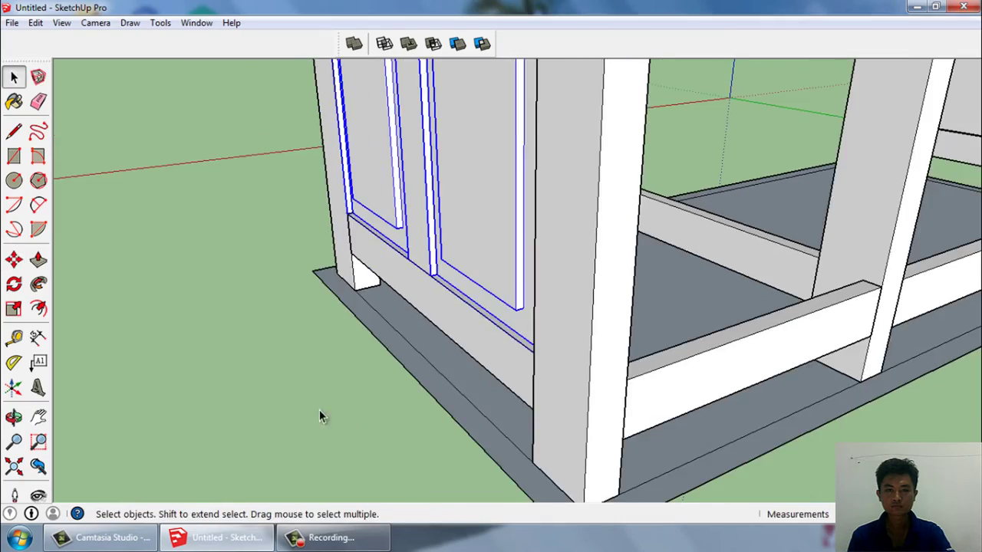
{"action": "mouse_move", "coordinate": [319, 410]}
{"action": "middle_mouse_down"}
{"action": "mouse_move", "coordinate": [436, 391]}
{"action": "mouse_move", "coordinate": [688, 420]}
{"action": "mouse_move", "coordinate": [435, 256]}
{"action": "middle_mouse_up"}
{"action": "scroll", "coordinate": [435, 255], "scroll_direction": "up", "scroll_amount": 1}
Step: Draw a rectangle filling the left cabinet's upper opening
{"action": "scroll", "coordinate": [447, 262], "scroll_direction": "up", "scroll_amount": 2}
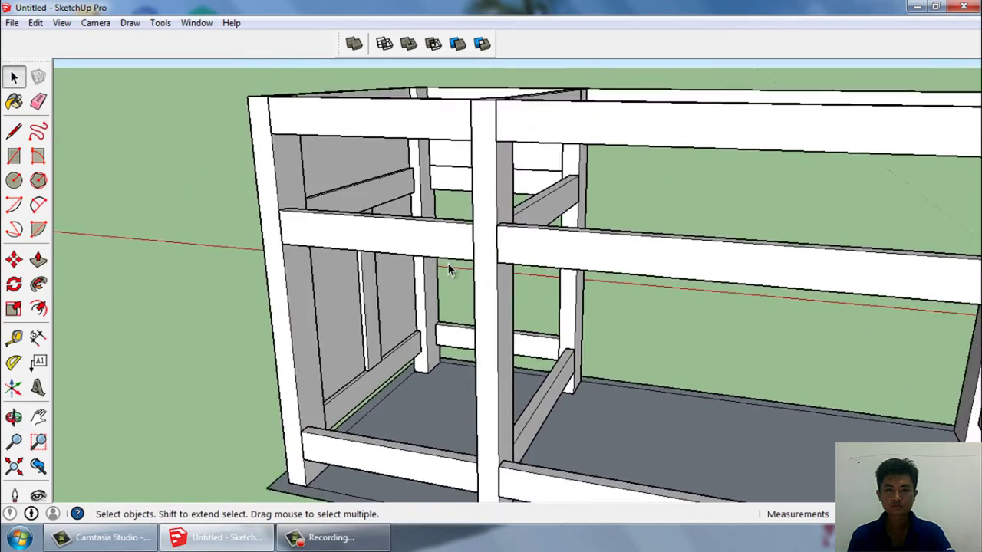
{"action": "scroll", "coordinate": [447, 262], "scroll_direction": "up", "scroll_amount": 2}
{"action": "left_click", "coordinate": [15, 157]}
{"action": "left_click", "coordinate": [250, 120]}
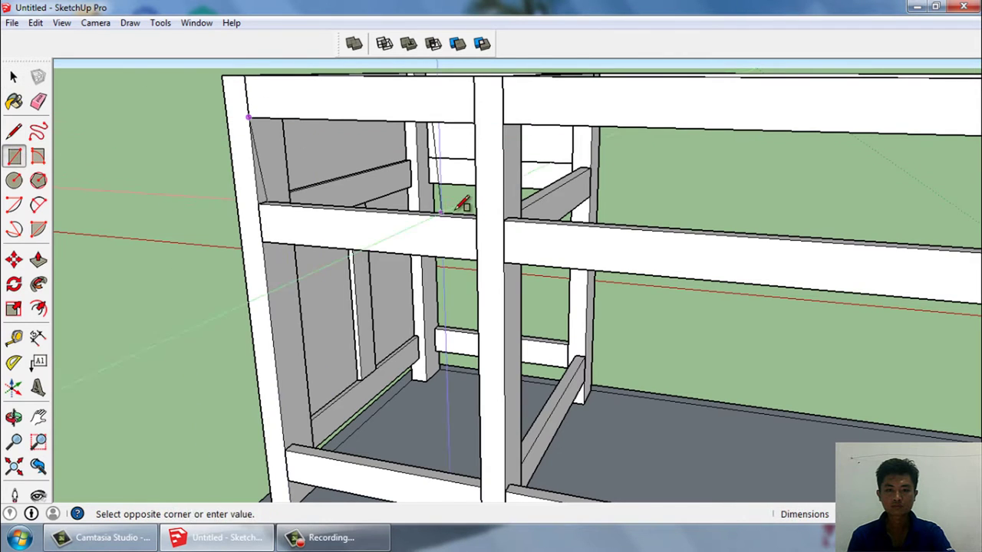
{"action": "left_click", "coordinate": [476, 220]}
{"action": "left_click", "coordinate": [438, 197]}
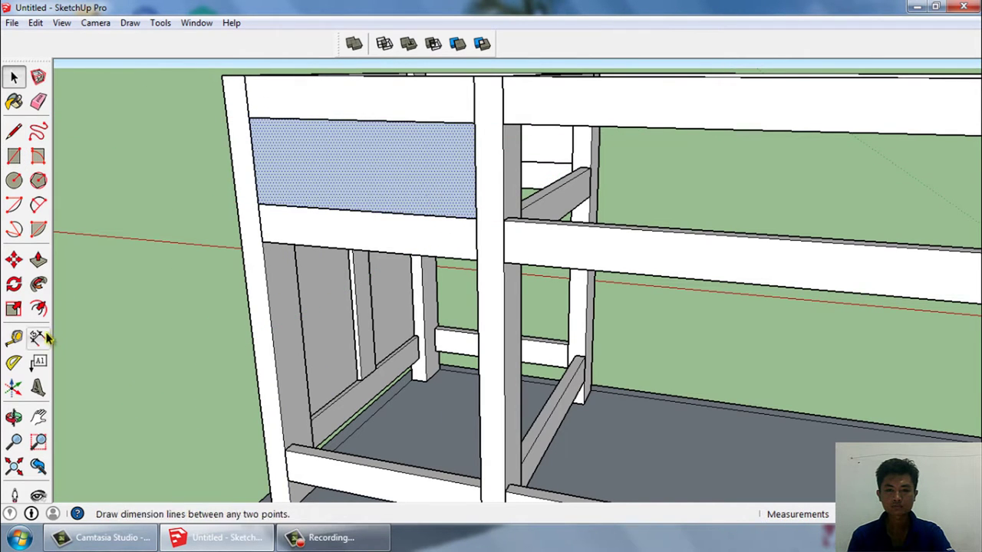
Step: Offset the drawer face's edges inward to form an inset panel border
{"action": "key", "text": "p"}
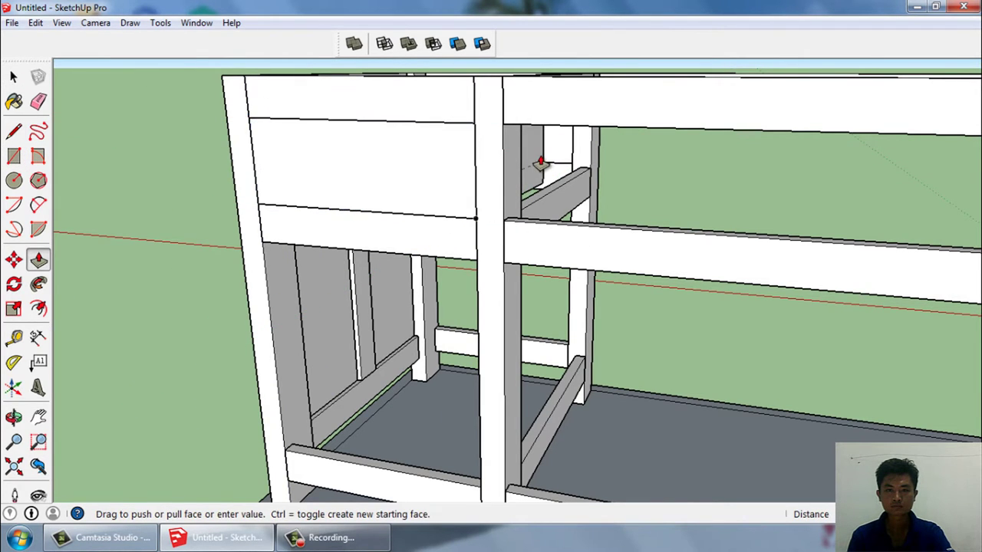
{"action": "key", "text": "space"}
{"action": "left_click", "coordinate": [327, 201]}
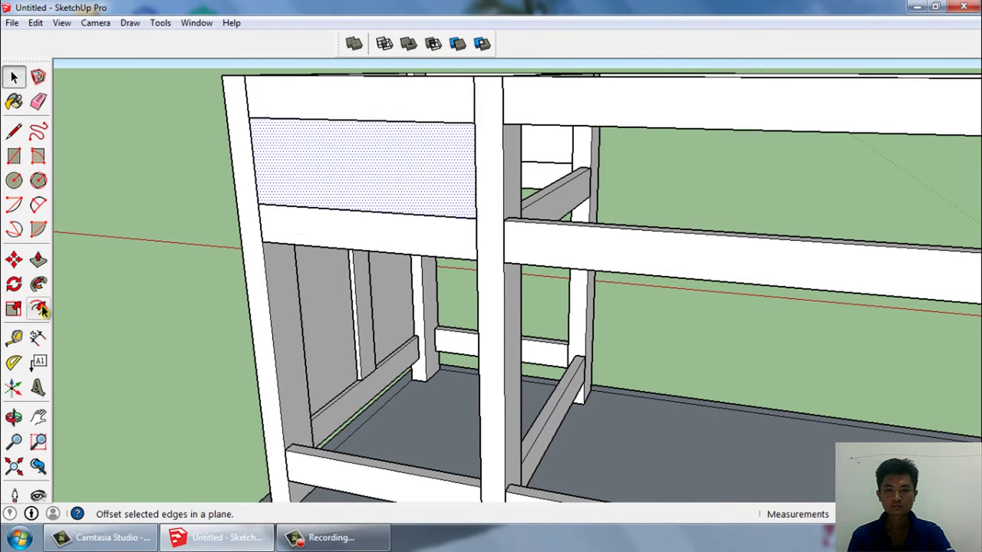
{"action": "left_click", "coordinate": [38, 309]}
{"action": "scroll", "coordinate": [370, 162], "scroll_direction": "up", "scroll_amount": 1}
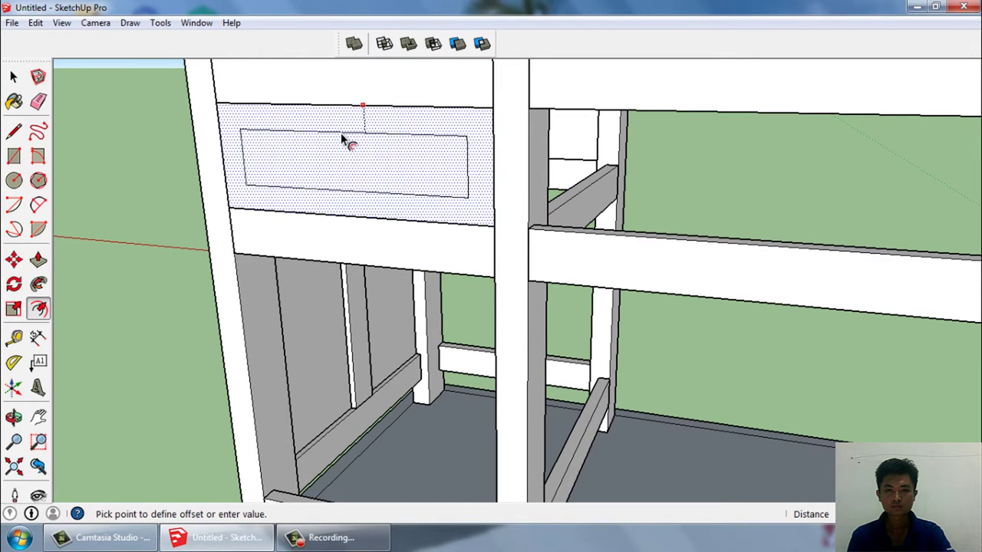
{"action": "left_click", "coordinate": [343, 136]}
Step: Push the outer border face back to give the drawer panel depth
{"action": "key", "text": "space"}
{"action": "scroll", "coordinate": [349, 136], "scroll_direction": "up", "scroll_amount": 1}
{"action": "key", "text": "p"}
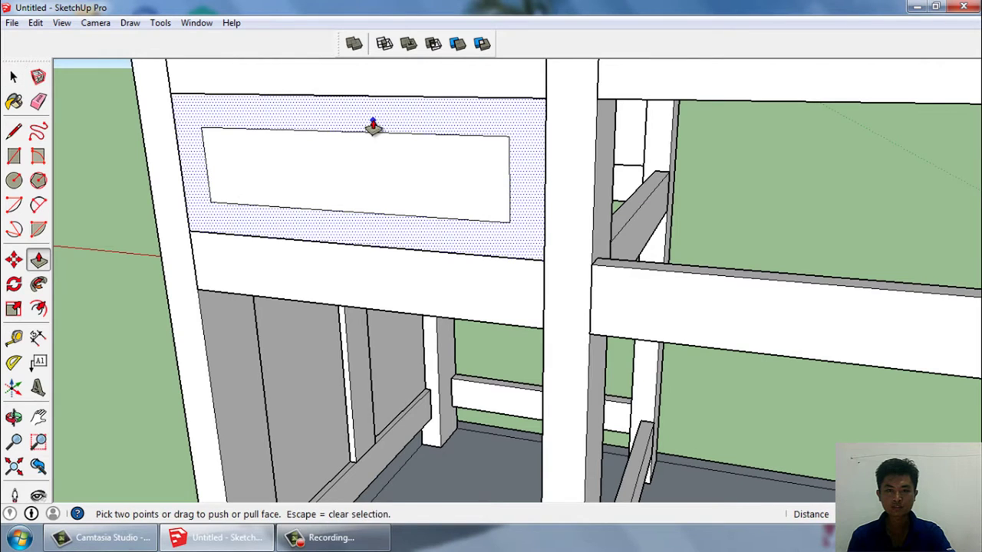
{"action": "left_click", "coordinate": [383, 123]}
{"action": "key", "text": "space"}
Step: Select the finished drawer front with its edges and bring up its context menu
{"action": "double_click", "coordinate": [386, 147]}
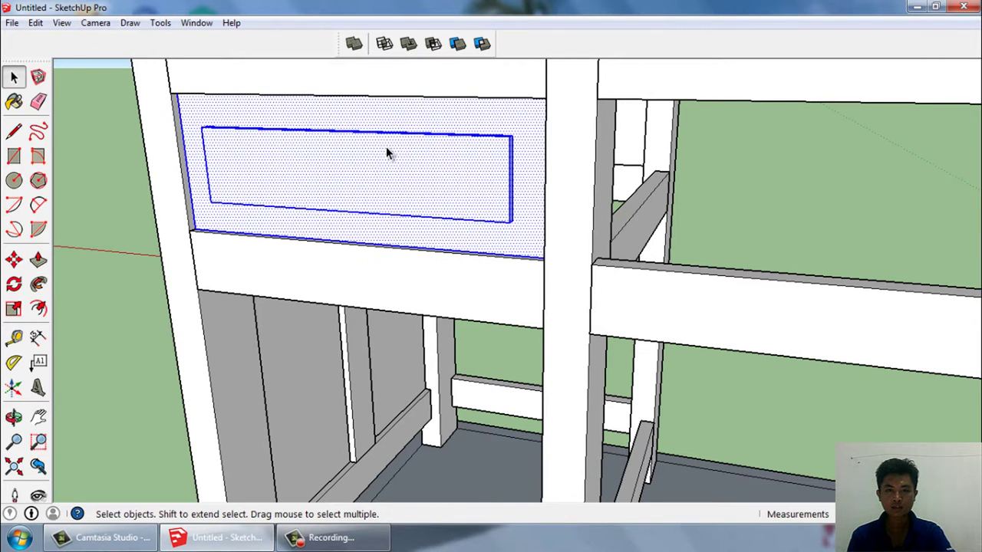
{"action": "right_click", "coordinate": [386, 146]}
{"action": "scroll", "coordinate": [160, 290], "scroll_direction": "down", "scroll_amount": 3}
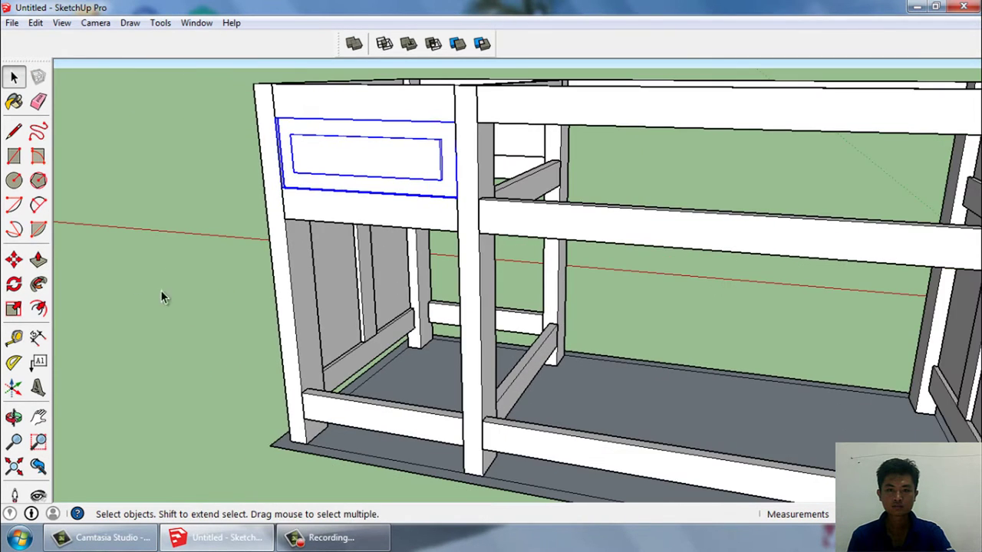
{"action": "scroll", "coordinate": [163, 251], "scroll_direction": "up", "scroll_amount": 3}
Step: Draw a rectangular door face across the lower cabinet opening
{"action": "left_click", "coordinate": [14, 157]}
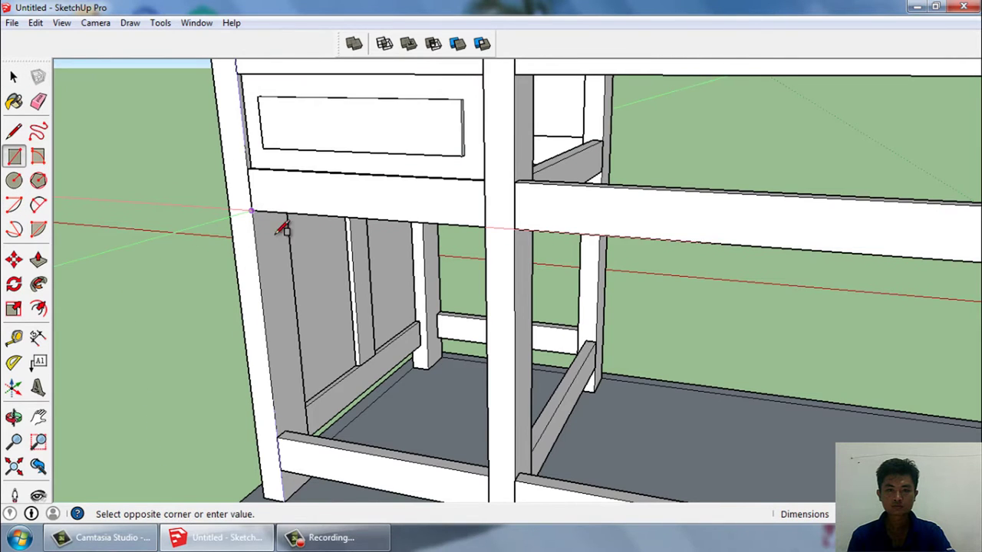
{"action": "left_click", "coordinate": [494, 468]}
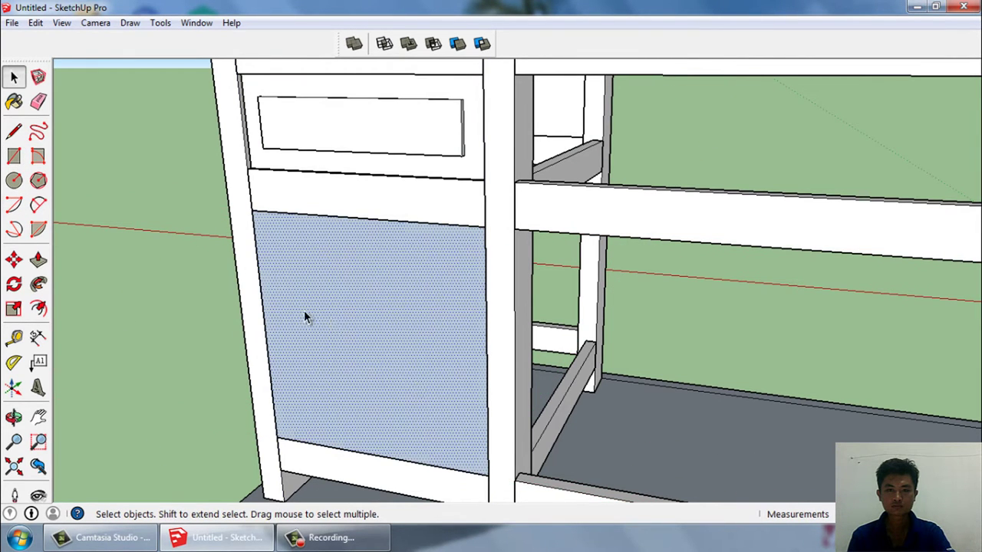
{"action": "key", "text": "p"}
{"action": "left_click", "coordinate": [415, 374]}
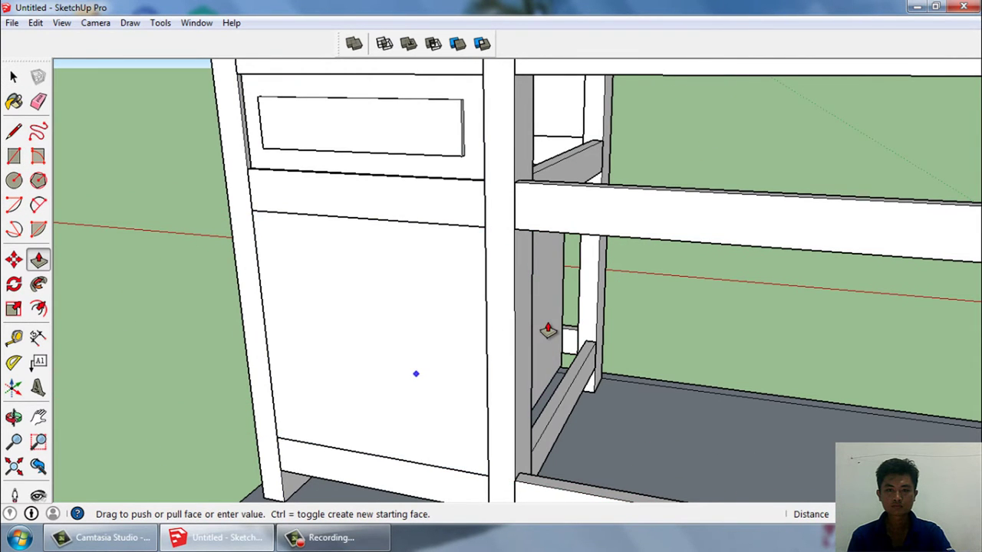
{"action": "key", "text": "space"}
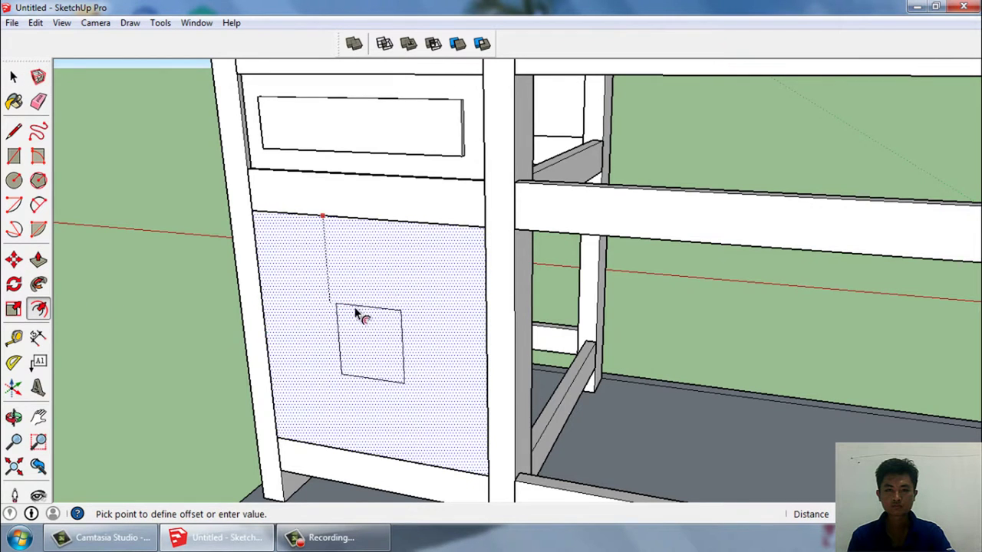
Step: Offset an inset border on the door and push the frame face for depth
{"action": "left_click", "coordinate": [326, 258]}
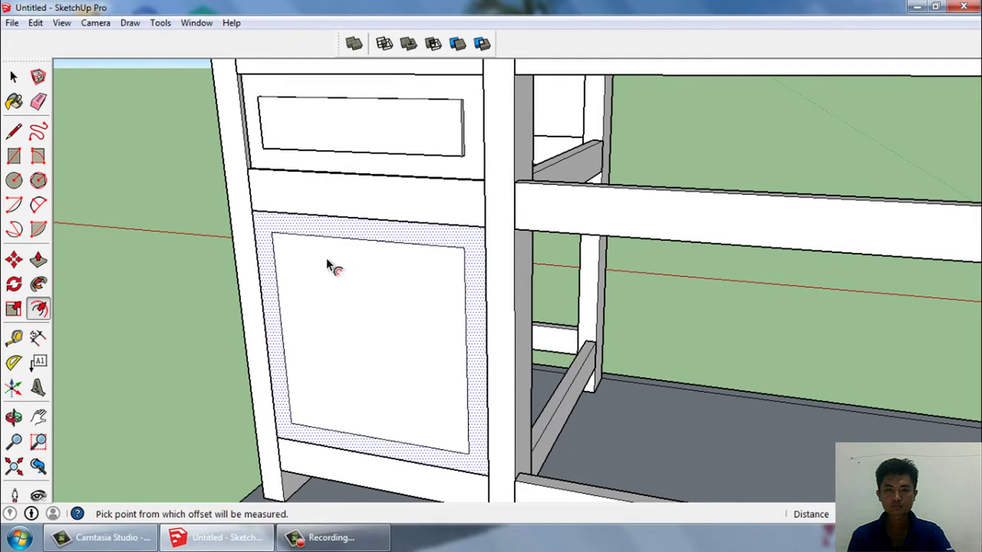
{"action": "key", "text": "space"}
{"action": "scroll", "coordinate": [472, 291], "scroll_direction": "up", "scroll_amount": 1}
{"action": "key", "text": "p"}
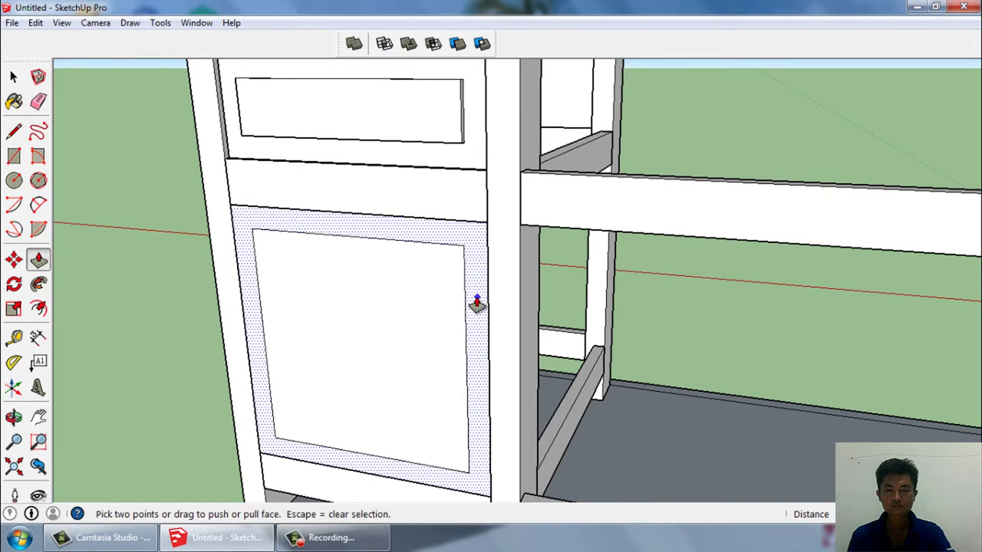
{"action": "left_click", "coordinate": [479, 300]}
Step: Select the door face with its edges and make it a component
{"action": "key", "text": "space"}
{"action": "double_click", "coordinate": [403, 313]}
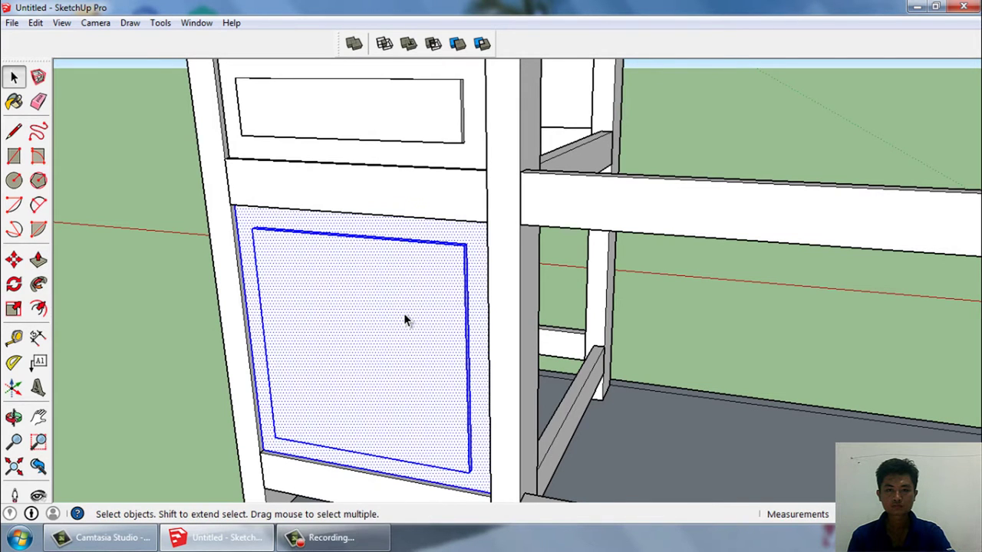
{"action": "key", "text": "g"}
{"action": "key", "text": "Return"}
Step: Select the drawer front above the door and orbit in toward the middle rail
{"action": "middle_click_drag", "start_coordinate": [403, 312], "coordinate": [379, 266]}
{"action": "left_click", "coordinate": [372, 187]}
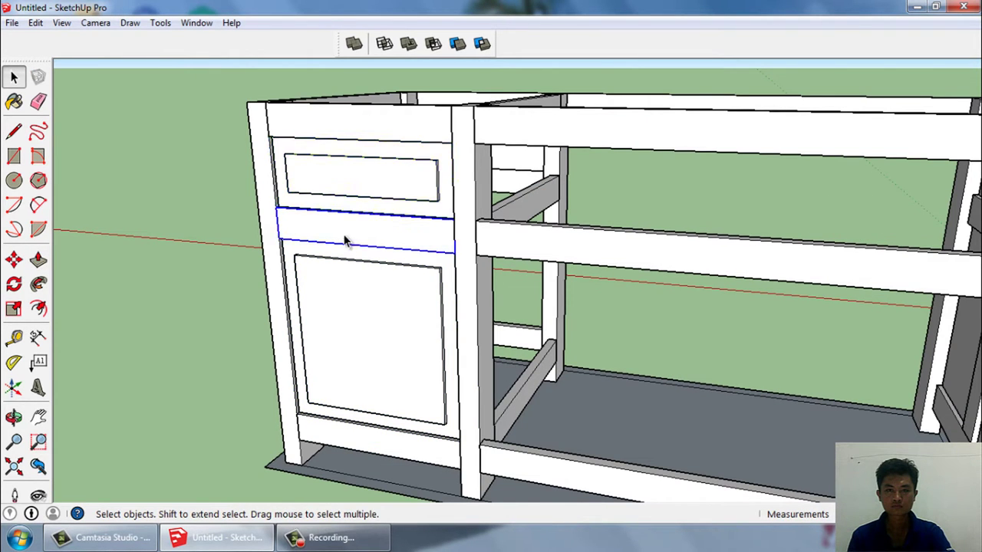
{"action": "middle_click_drag", "start_coordinate": [192, 340], "coordinate": [350, 372]}
{"action": "scroll", "coordinate": [350, 373], "scroll_direction": "down", "scroll_amount": 5}
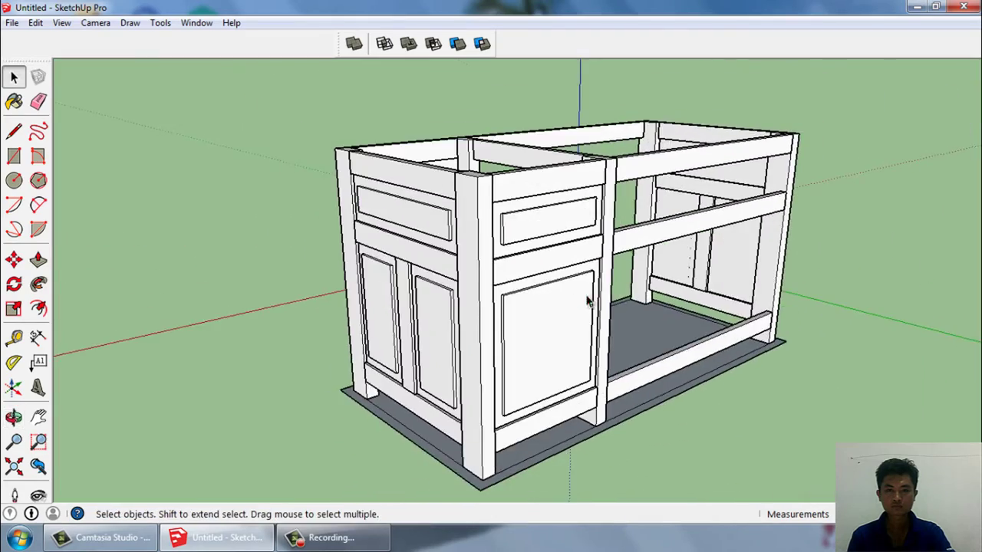
{"action": "middle_click_drag", "start_coordinate": [307, 322], "coordinate": [241, 281]}
Step: Draw a small rectangle on the front rail of the centre opening
{"action": "scroll", "coordinate": [605, 263], "scroll_direction": "up", "scroll_amount": 8}
{"action": "middle_click_drag", "start_coordinate": [605, 263], "coordinate": [567, 263]}
{"action": "scroll", "coordinate": [568, 263], "scroll_direction": "up", "scroll_amount": 3}
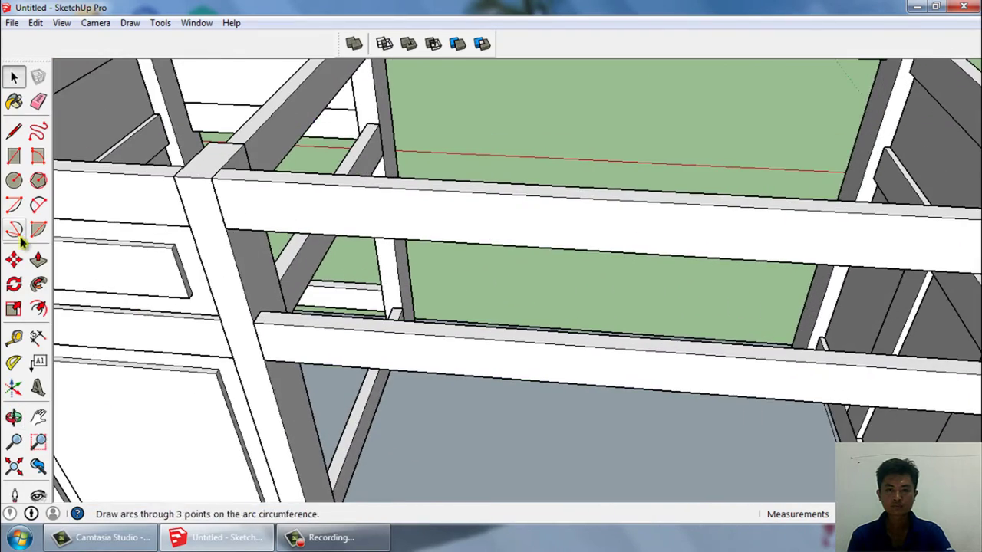
{"action": "left_click", "coordinate": [14, 155]}
{"action": "scroll", "coordinate": [189, 335], "scroll_direction": "up", "scroll_amount": 3}
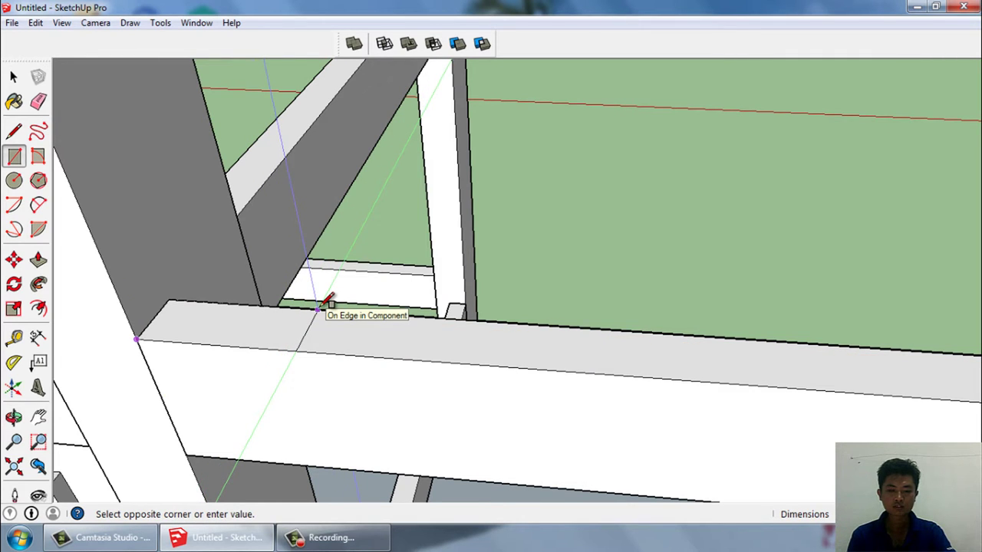
{"action": "left_click", "coordinate": [318, 309]}
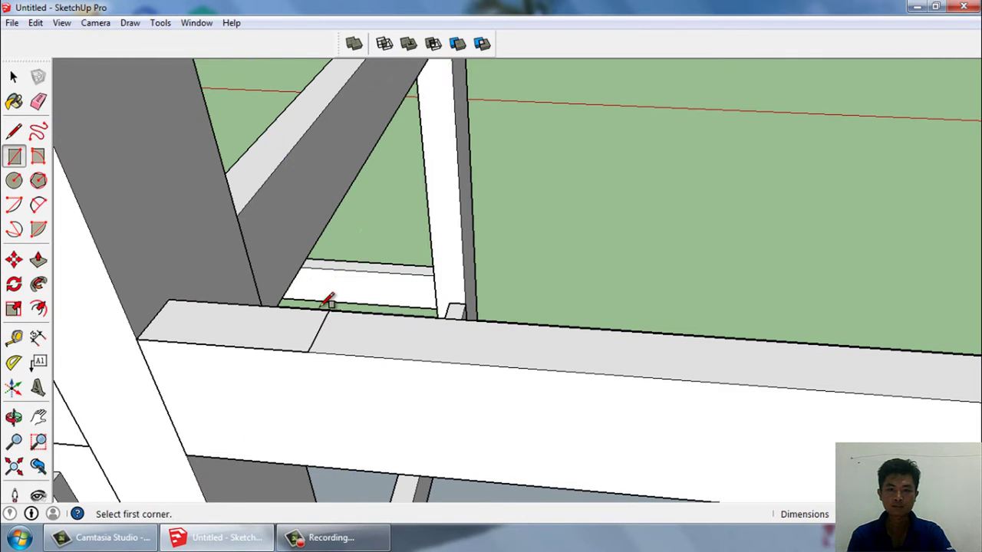
{"action": "key", "text": "space"}
Step: Push/pull the rectangle up to the top rail to form a short post
{"action": "key", "text": "p"}
{"action": "scroll", "coordinate": [354, 343], "scroll_direction": "down", "scroll_amount": 2}
{"action": "mouse_move", "coordinate": [354, 343]}
{"action": "middle_mouse_down"}
{"action": "mouse_move", "coordinate": [401, 396]}
{"action": "mouse_move", "coordinate": [395, 298]}
{"action": "mouse_move", "coordinate": [414, 97]}
{"action": "middle_mouse_up"}
{"action": "key", "text": "space"}
{"action": "left_click", "coordinate": [300, 175]}
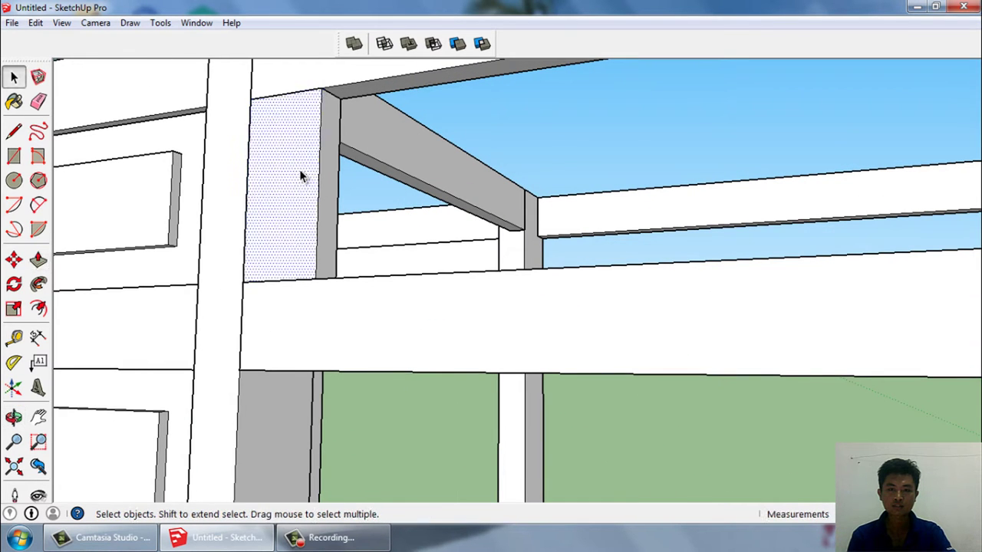
{"action": "middle_click_drag", "start_coordinate": [301, 175], "coordinate": [384, 375]}
Step: Move the post to the centre of the rail
{"action": "key", "text": "m"}
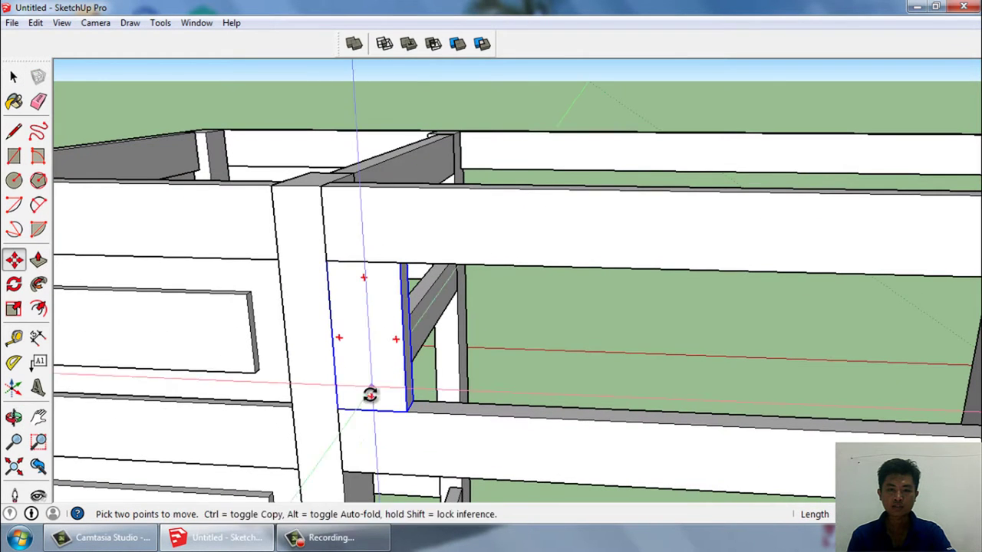
{"action": "scroll", "coordinate": [370, 408], "scroll_direction": "down", "scroll_amount": 4}
{"action": "left_click", "coordinate": [329, 394]}
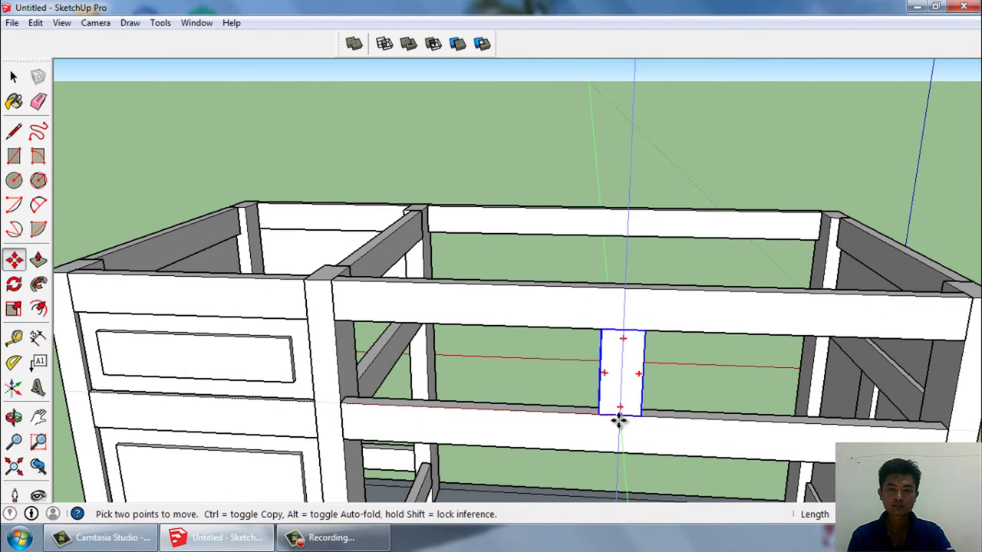
{"action": "left_click", "coordinate": [625, 414]}
{"action": "key", "text": "space"}
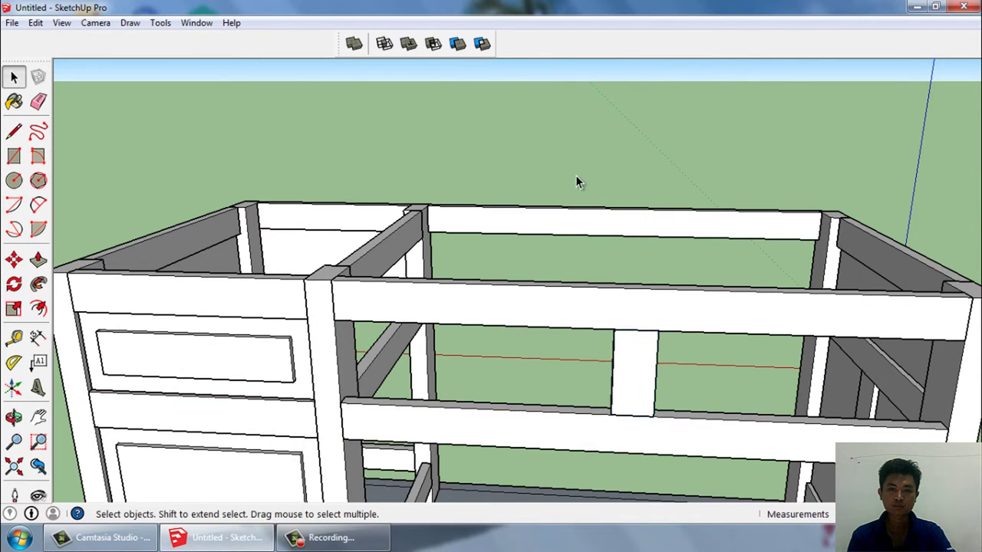
{"action": "middle_click_drag", "start_coordinate": [575, 177], "coordinate": [537, 319]}
{"action": "scroll", "coordinate": [537, 320], "scroll_direction": "up", "scroll_amount": 3}
Step: Draw a rectangle filling the drawer opening between the rails
{"action": "key", "text": "a"}
{"action": "key", "text": "r"}
{"action": "scroll", "coordinate": [451, 297], "scroll_direction": "up", "scroll_amount": 2}
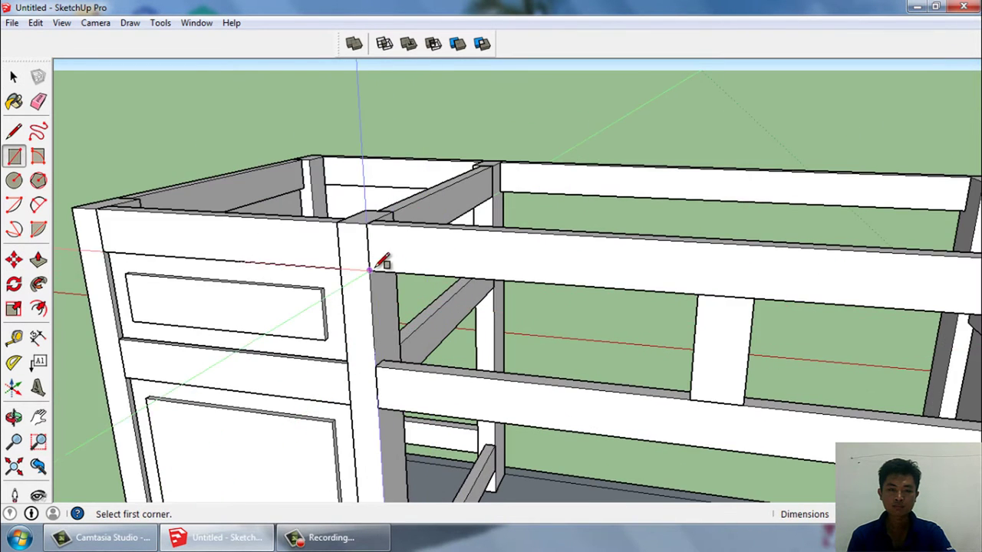
{"action": "left_click", "coordinate": [373, 273]}
{"action": "left_click", "coordinate": [692, 399]}
{"action": "key", "text": "space"}
{"action": "left_click", "coordinate": [584, 376]}
{"action": "middle_click_drag", "start_coordinate": [584, 375], "coordinate": [613, 380]}
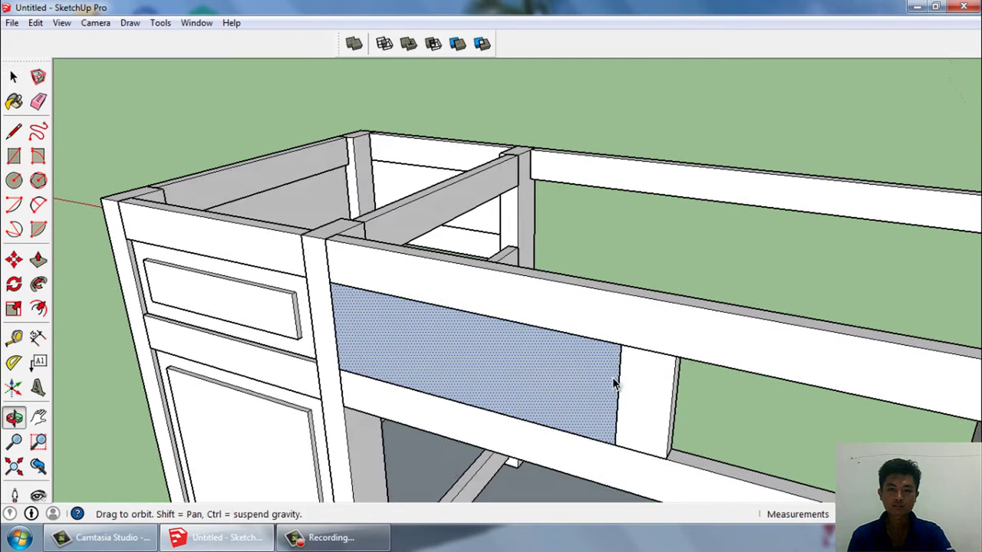
Step: Offset the centre drawer face inward to create an inset panel border
{"action": "key", "text": "p"}
{"action": "left_click", "coordinate": [590, 374]}
{"action": "key", "text": "Escape"}
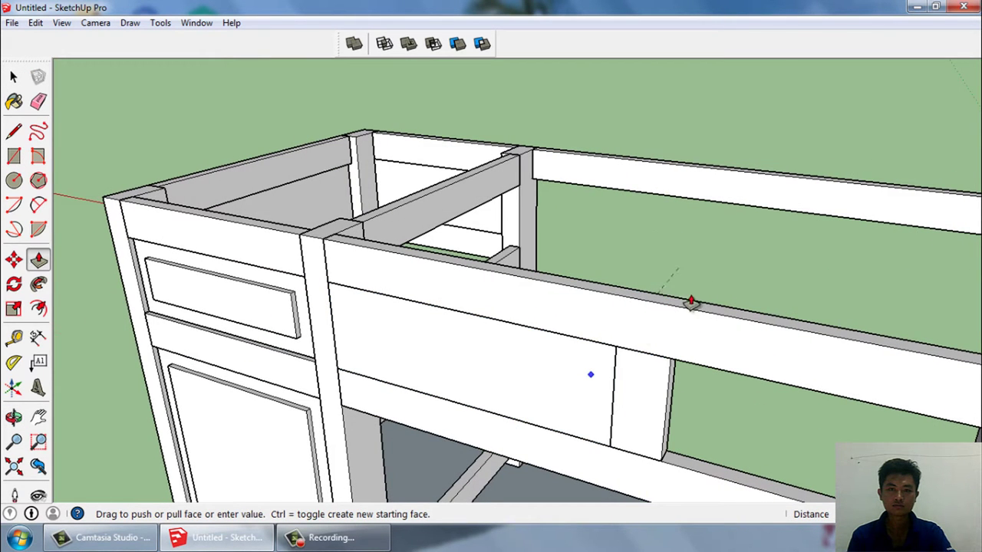
{"action": "key", "text": "space"}
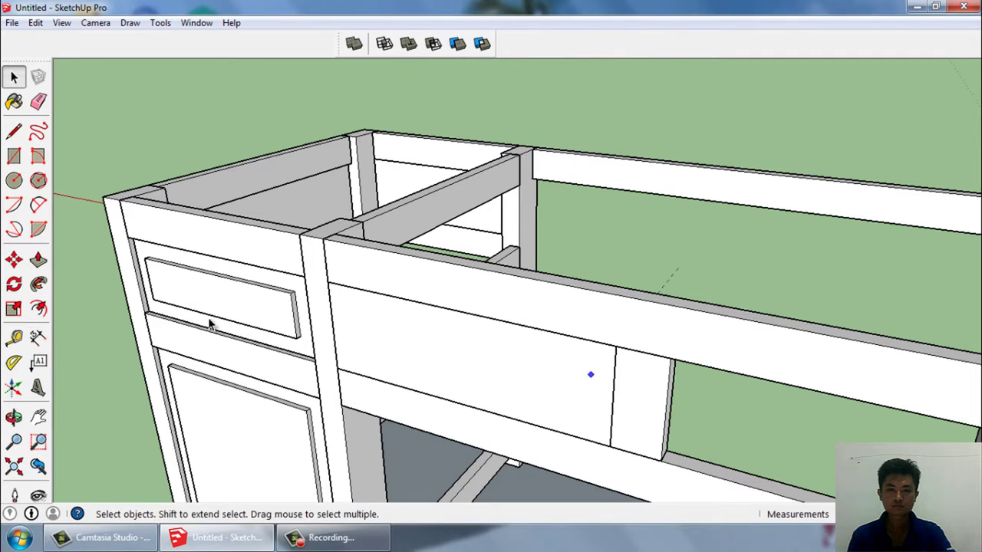
{"action": "left_click", "coordinate": [39, 286]}
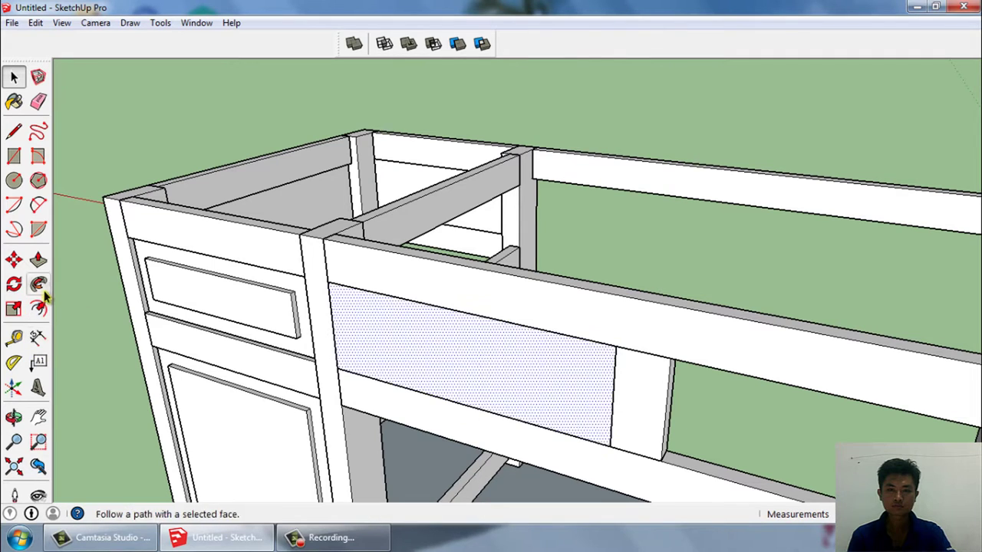
{"action": "left_click", "coordinate": [460, 354]}
{"action": "key", "text": "space"}
Step: Select the whole drawer front and make it a component
{"action": "key", "text": "p"}
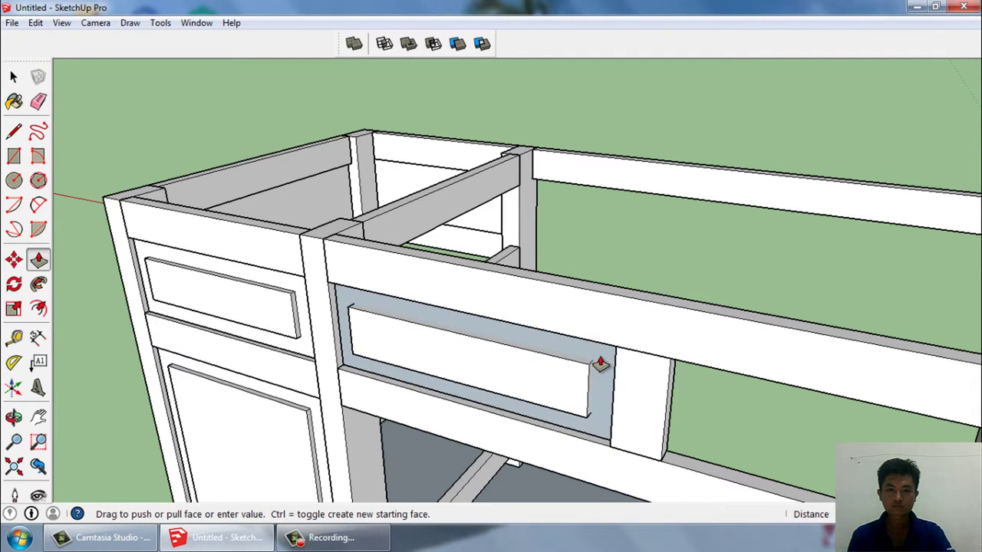
{"action": "key", "text": "space"}
{"action": "triple_click", "coordinate": [544, 367]}
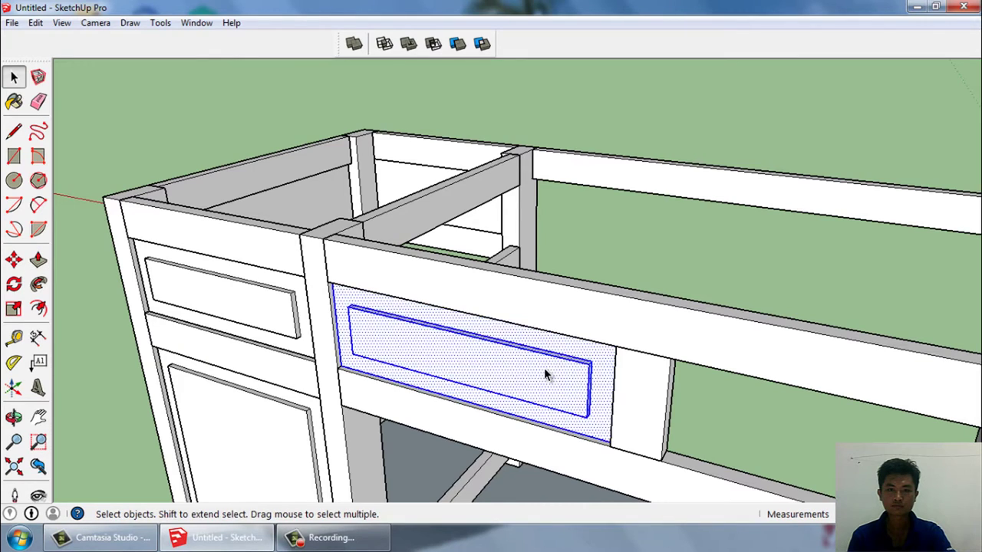
{"action": "key", "text": "g"}
{"action": "key", "text": "Return"}
Step: Ctrl-move a copy of the drawer front into the right drawer opening
{"action": "key", "text": "m"}
{"action": "scroll", "coordinate": [280, 333], "scroll_direction": "down", "scroll_amount": 2}
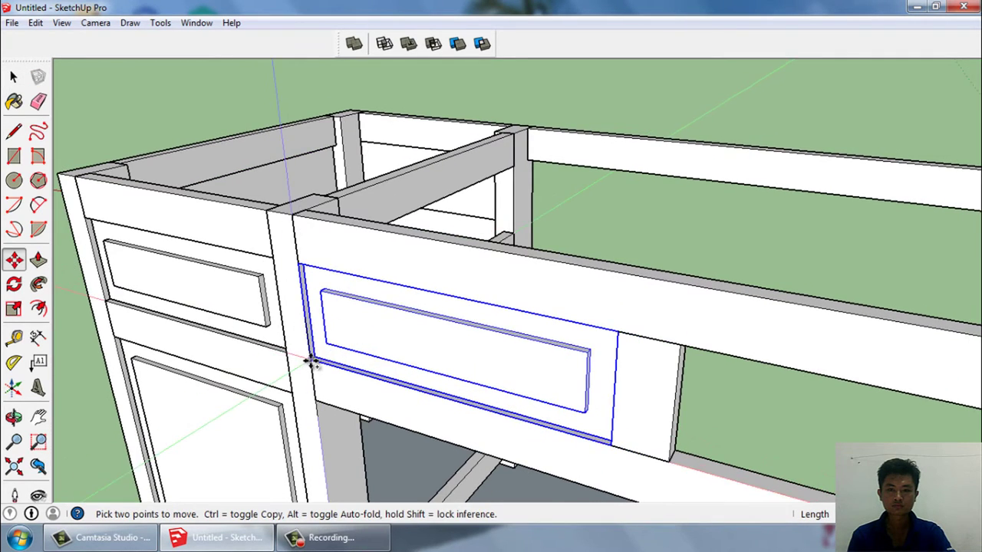
{"action": "left_click", "coordinate": [304, 354]}
{"action": "key", "text": "ctrl"}
{"action": "scroll", "coordinate": [515, 379], "scroll_direction": "down", "scroll_amount": 2}
{"action": "left_click", "coordinate": [524, 415]}
{"action": "scroll", "coordinate": [524, 415], "scroll_direction": "down", "scroll_amount": 2}
{"action": "key", "text": "space"}
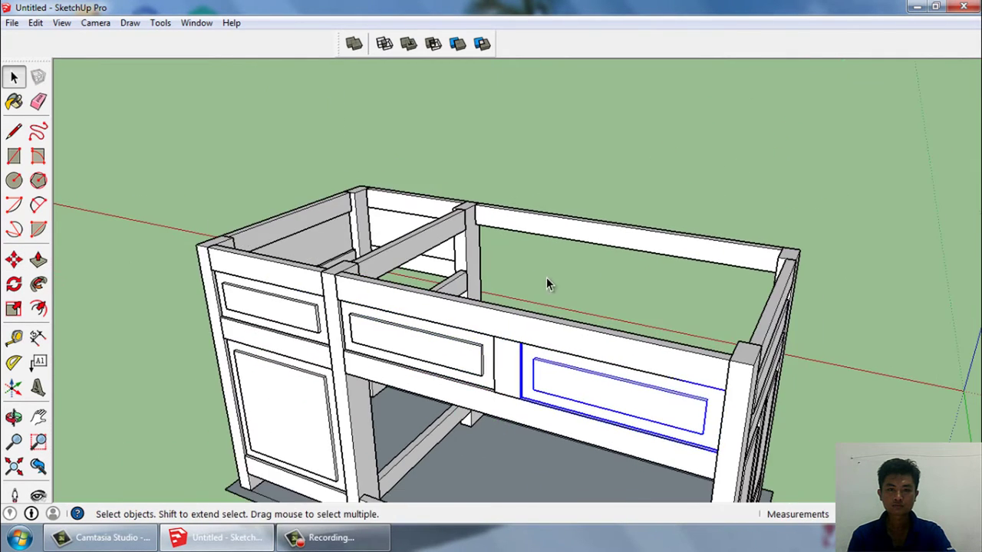
Step: Copy the centre divider down into the lower opening
{"action": "middle_click_drag", "start_coordinate": [546, 277], "coordinate": [568, 322]}
{"action": "scroll", "coordinate": [581, 349], "scroll_direction": "up", "scroll_amount": 2}
{"action": "left_click", "coordinate": [13, 156]}
{"action": "scroll", "coordinate": [422, 401], "scroll_direction": "up", "scroll_amount": 2}
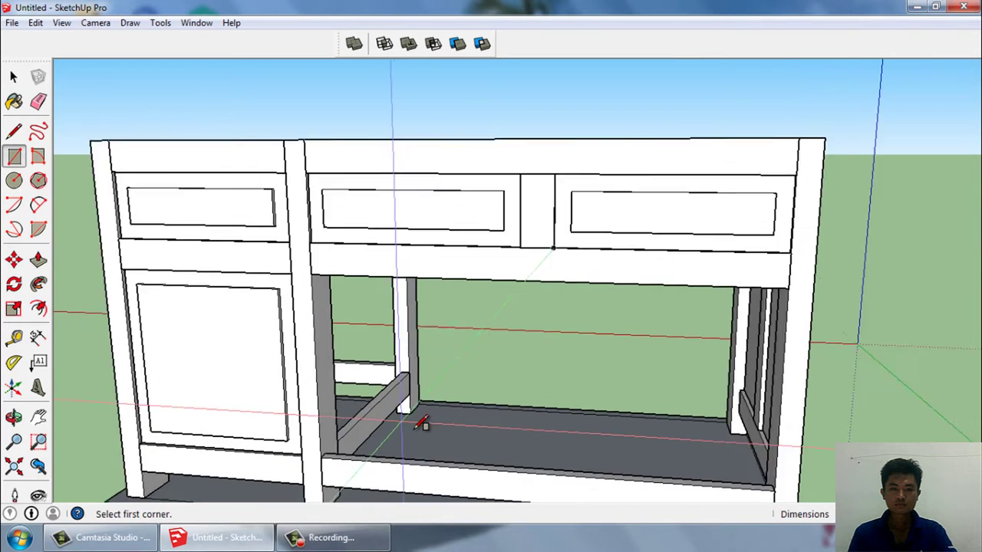
{"action": "scroll", "coordinate": [432, 394], "scroll_direction": "up", "scroll_amount": 2}
{"action": "scroll", "coordinate": [417, 401], "scroll_direction": "down", "scroll_amount": 3}
{"action": "key", "text": "space"}
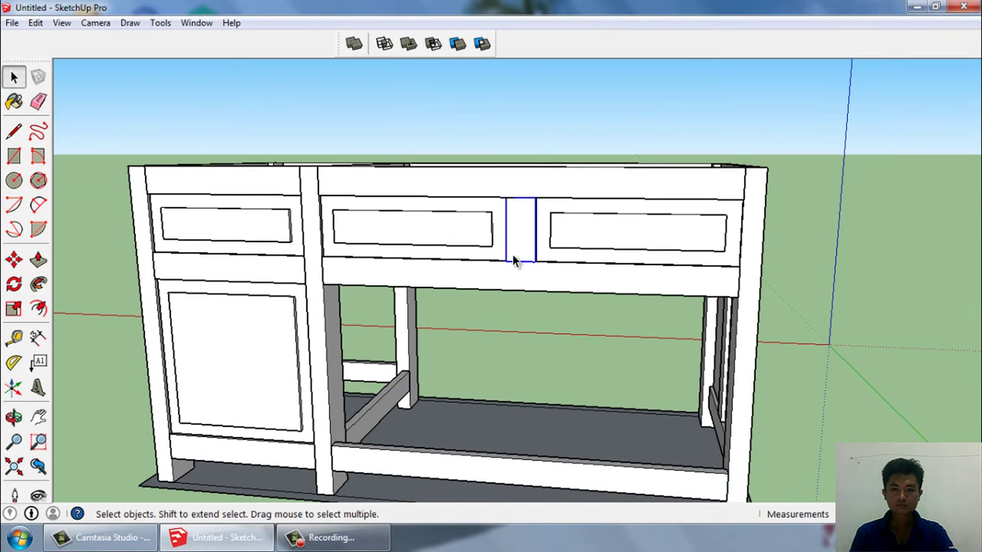
{"action": "key", "text": "m"}
{"action": "key", "text": "ctrl"}
{"action": "left_click", "coordinate": [319, 258]}
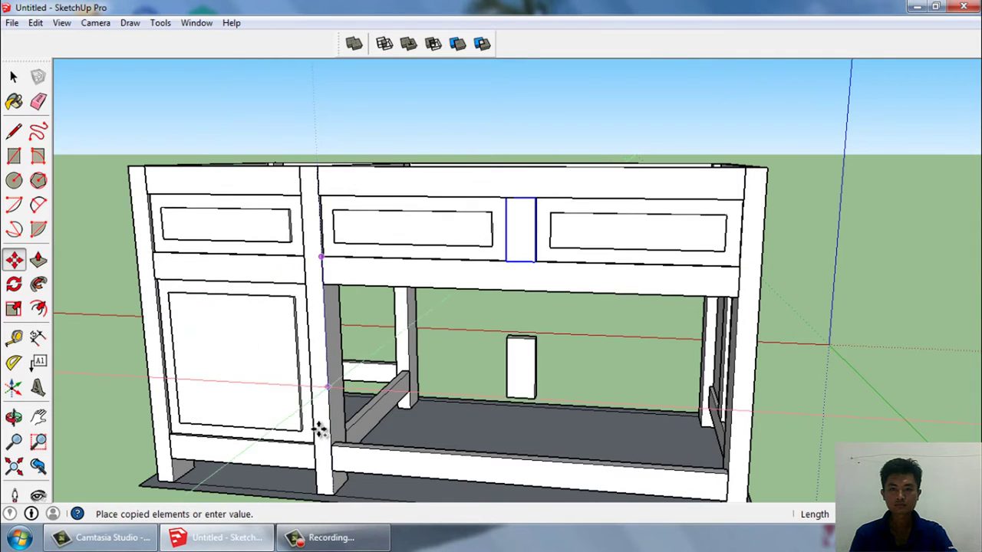
{"action": "left_click", "coordinate": [329, 451]}
{"action": "key", "text": "space"}
Step: Push/pull the copied divider up toward the drawer rail
{"action": "scroll", "coordinate": [476, 425], "scroll_direction": "up", "scroll_amount": 3}
{"action": "scroll", "coordinate": [473, 428], "scroll_direction": "up", "scroll_amount": 1}
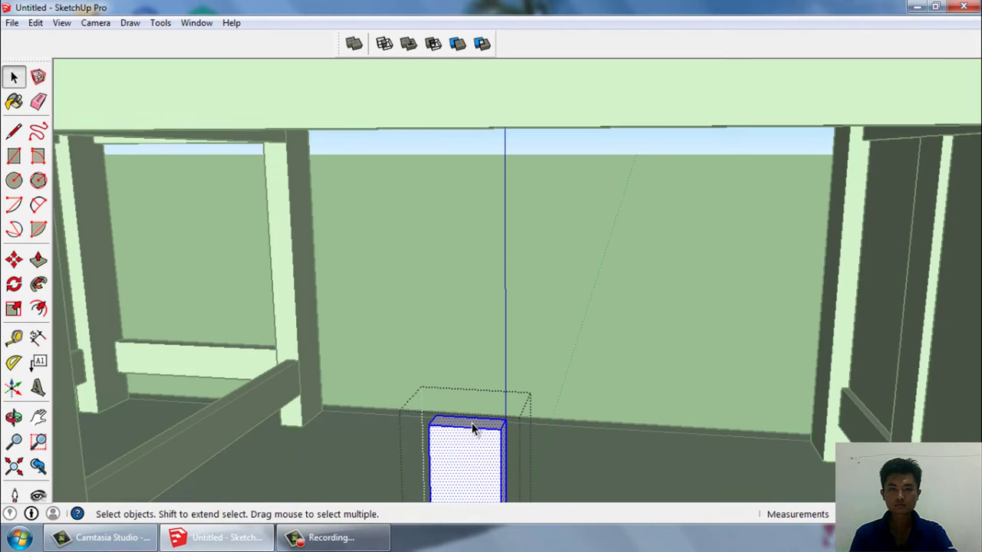
{"action": "key", "text": "p"}
{"action": "left_click", "coordinate": [473, 428]}
{"action": "middle_click_drag", "start_coordinate": [465, 265], "coordinate": [475, 175]}
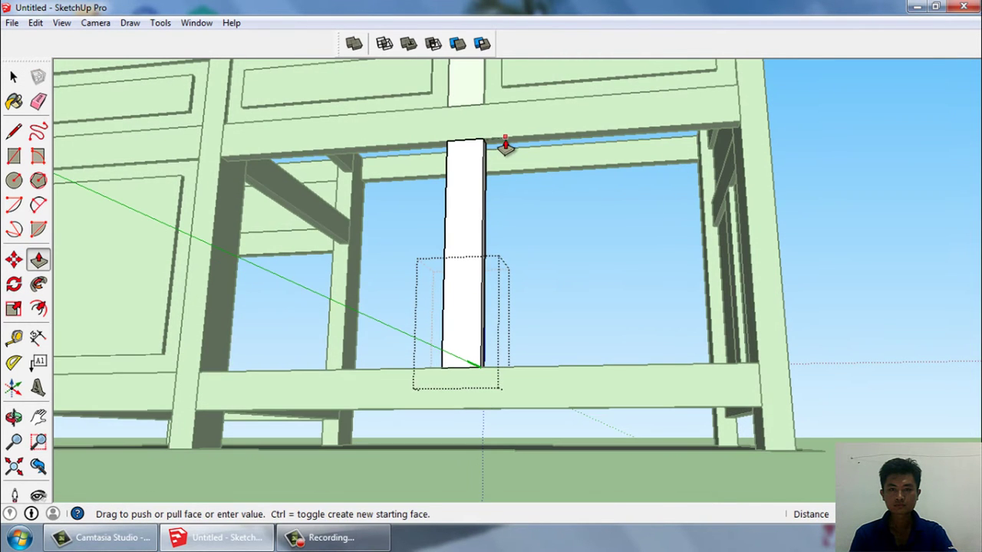
Step: Finish stretching the divider up to the drawer rail
{"action": "left_click", "coordinate": [506, 146]}
{"action": "key", "text": "space"}
{"action": "middle_click_drag", "start_coordinate": [533, 213], "coordinate": [578, 328]}
Step: Draw a rectangular door face filling the left lower opening
{"action": "key", "text": "c"}
{"action": "key", "text": "r"}
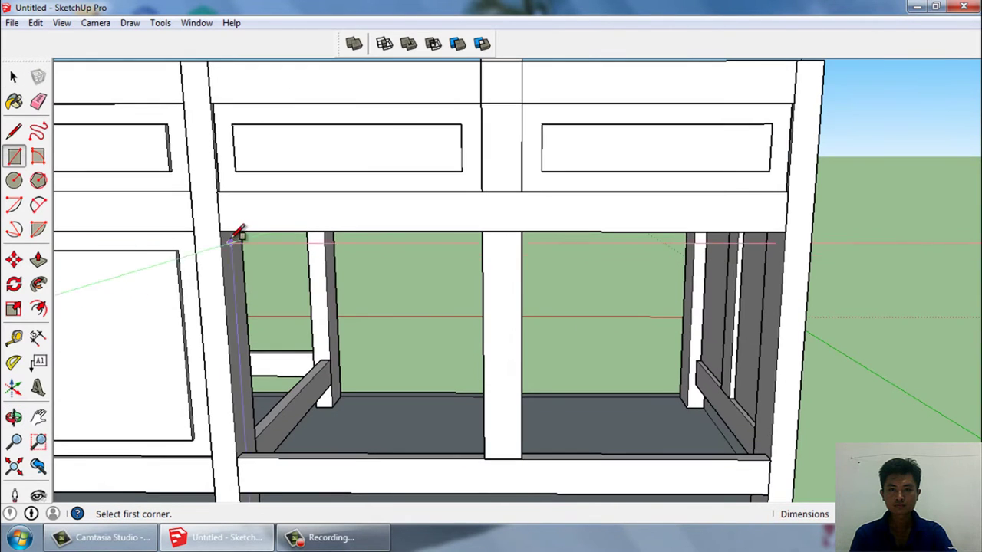
{"action": "left_click", "coordinate": [221, 231]}
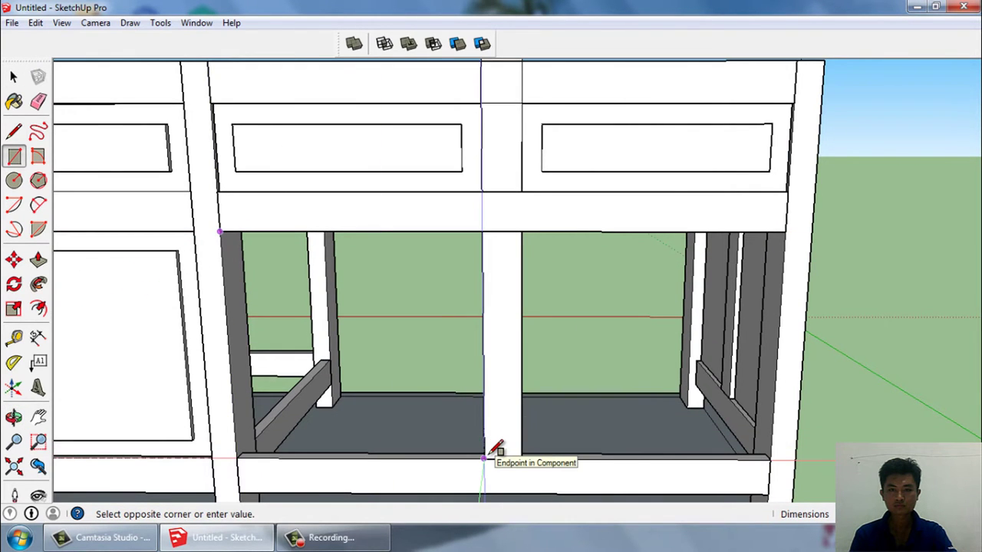
{"action": "left_click", "coordinate": [483, 459]}
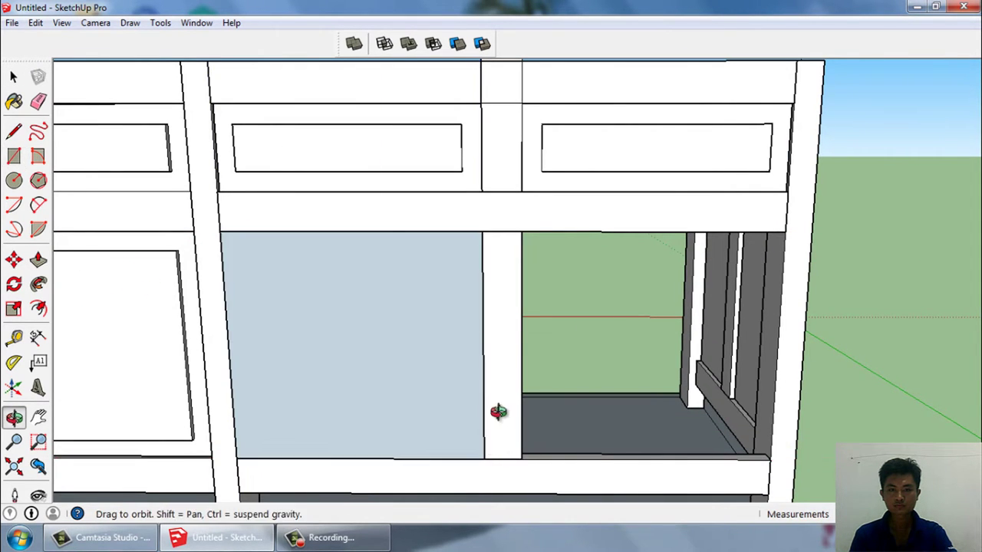
{"action": "middle_click_drag", "start_coordinate": [495, 409], "coordinate": [349, 386]}
{"action": "key", "text": "space"}
{"action": "left_click", "coordinate": [349, 385]}
Step: Offset an inner outline on the door face to form the panel border
{"action": "key", "text": "p"}
{"action": "left_click", "coordinate": [357, 382]}
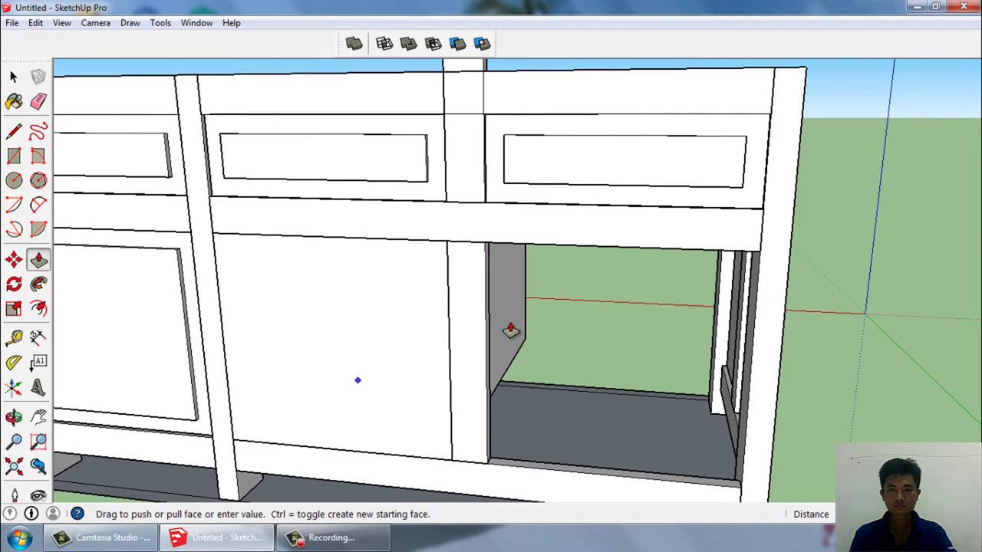
{"action": "key", "text": "space"}
{"action": "left_click", "coordinate": [376, 326]}
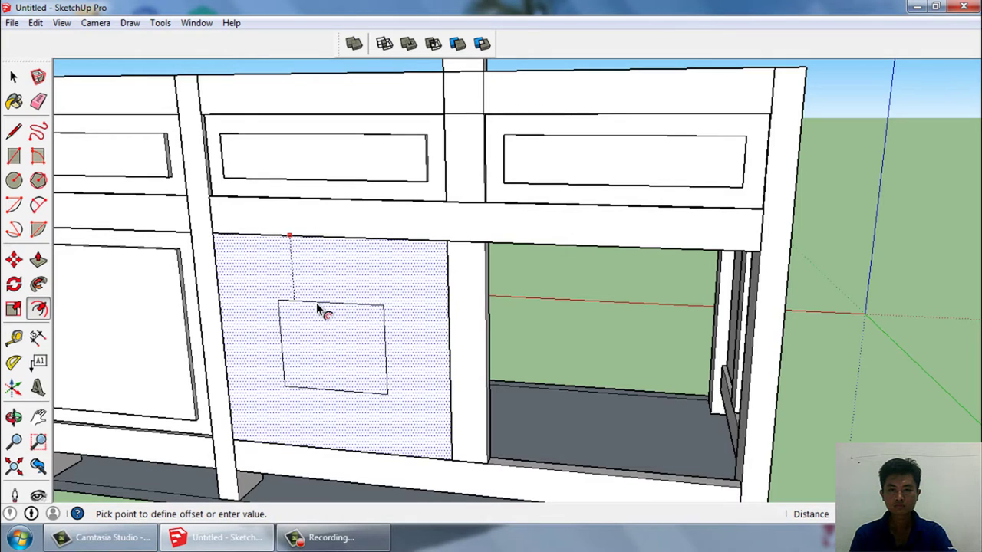
{"action": "left_click", "coordinate": [317, 304]}
{"action": "key", "text": "space"}
Step: Push the door's outer frame ring inward to raise the panel
{"action": "middle_click_drag", "start_coordinate": [346, 300], "coordinate": [389, 288]}
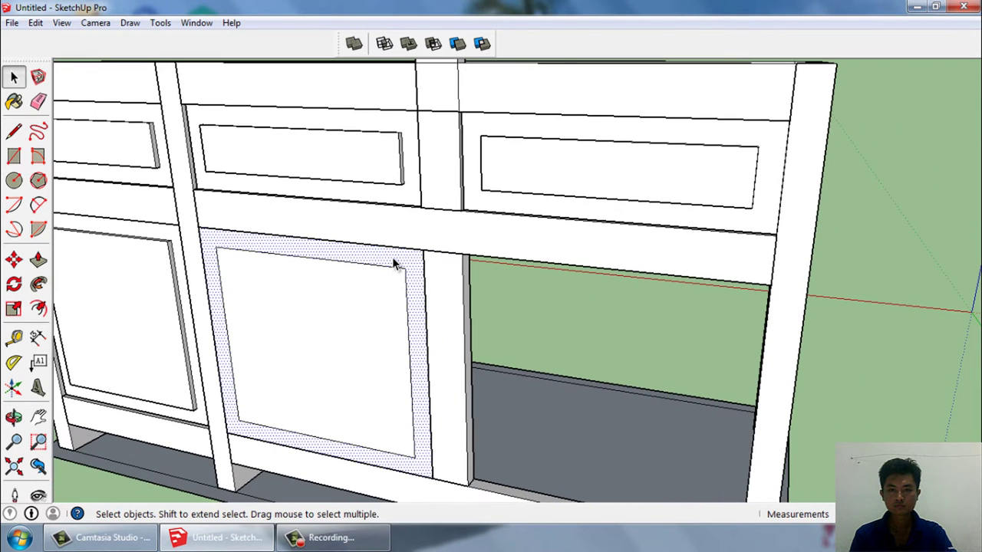
{"action": "key", "text": "p"}
{"action": "left_click", "coordinate": [392, 264]}
{"action": "left_click", "coordinate": [394, 259]}
{"action": "key", "text": "space"}
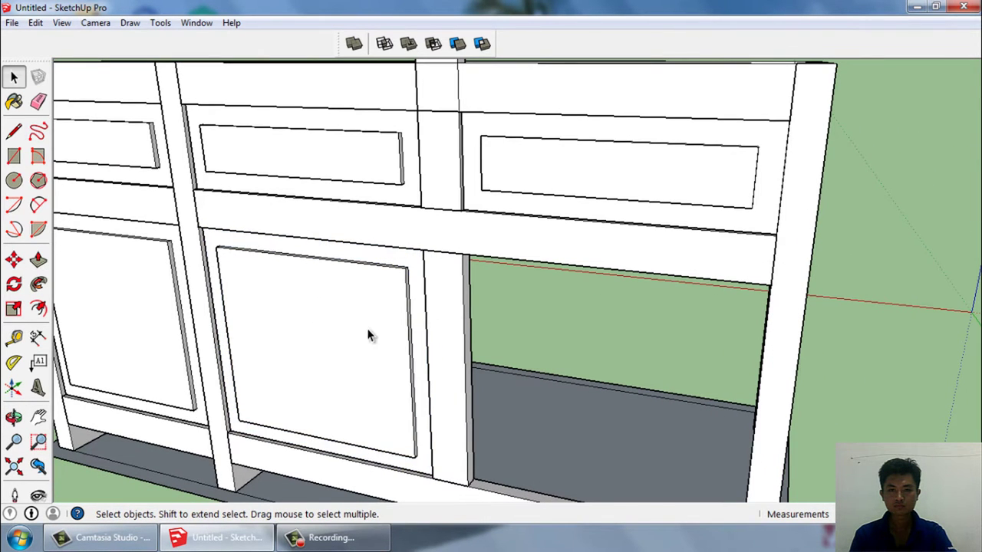
Step: Select all the door geometry and make it a component
{"action": "triple_click", "coordinate": [361, 326]}
{"action": "key", "text": "g"}
{"action": "key", "text": "Return"}
Step: Ctrl-move a copy of the door into the right opening
{"action": "key", "text": "m"}
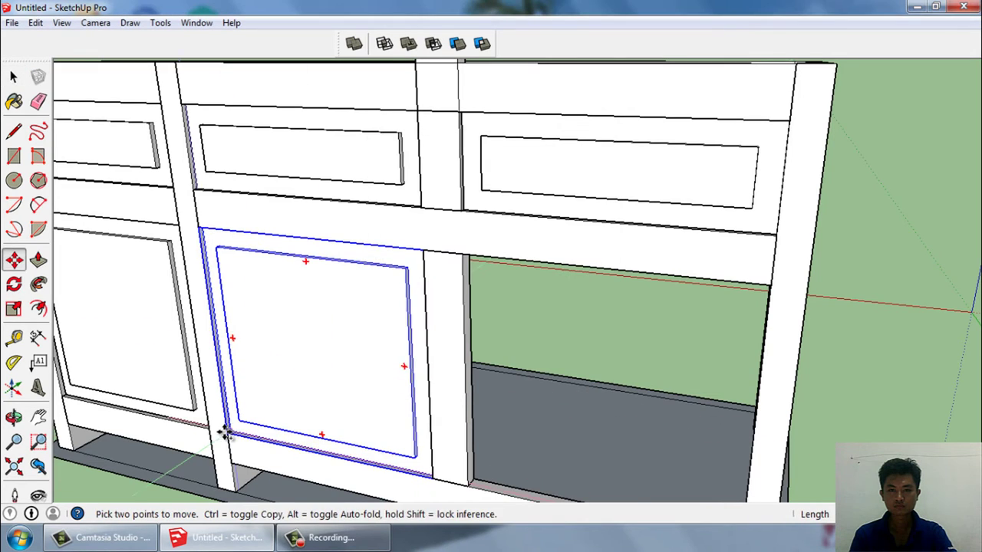
{"action": "key", "text": "ctrl"}
{"action": "left_click", "coordinate": [224, 434]}
{"action": "left_click", "coordinate": [465, 478]}
{"action": "scroll", "coordinate": [403, 381], "scroll_direction": "down", "scroll_amount": 5}
Step: Select the top rail and bring up its context options
{"action": "key", "text": "space"}
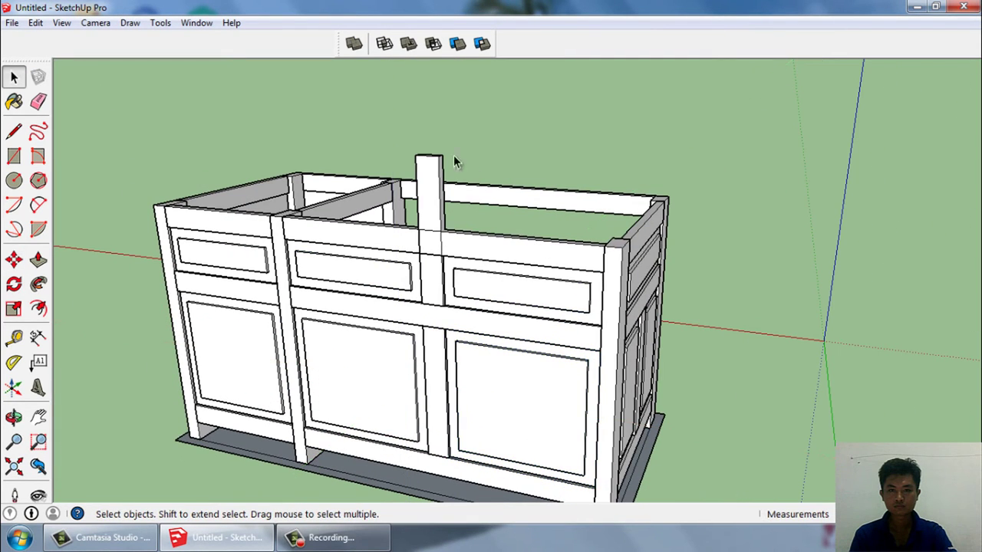
{"action": "scroll", "coordinate": [448, 258], "scroll_direction": "up", "scroll_amount": 3}
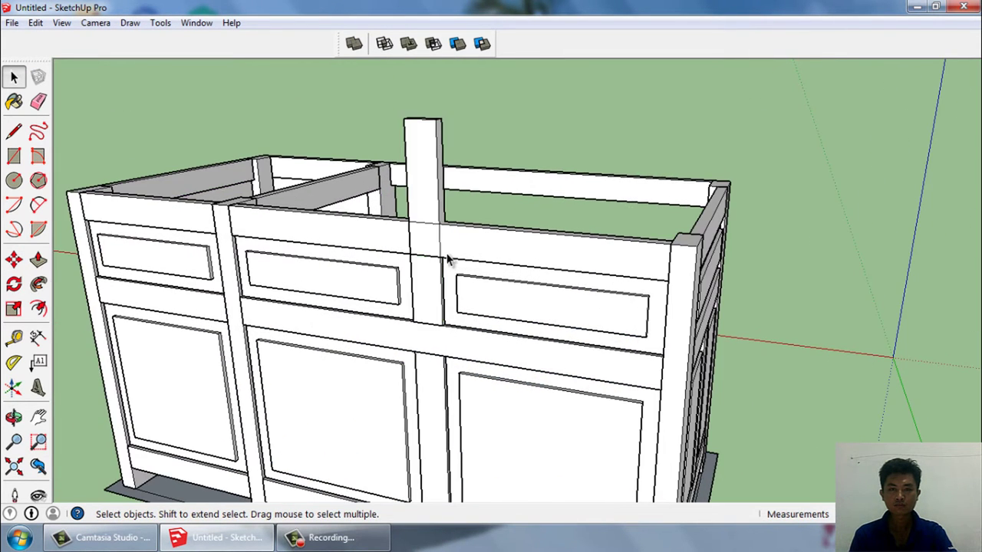
{"action": "scroll", "coordinate": [460, 246], "scroll_direction": "up", "scroll_amount": 3}
{"action": "left_click", "coordinate": [482, 237]}
{"action": "right_click", "coordinate": [483, 238]}
Step: Orbit above the tall post, open it for editing, then undo to leave it unchanged
{"action": "middle_click_drag", "start_coordinate": [461, 220], "coordinate": [402, 211]}
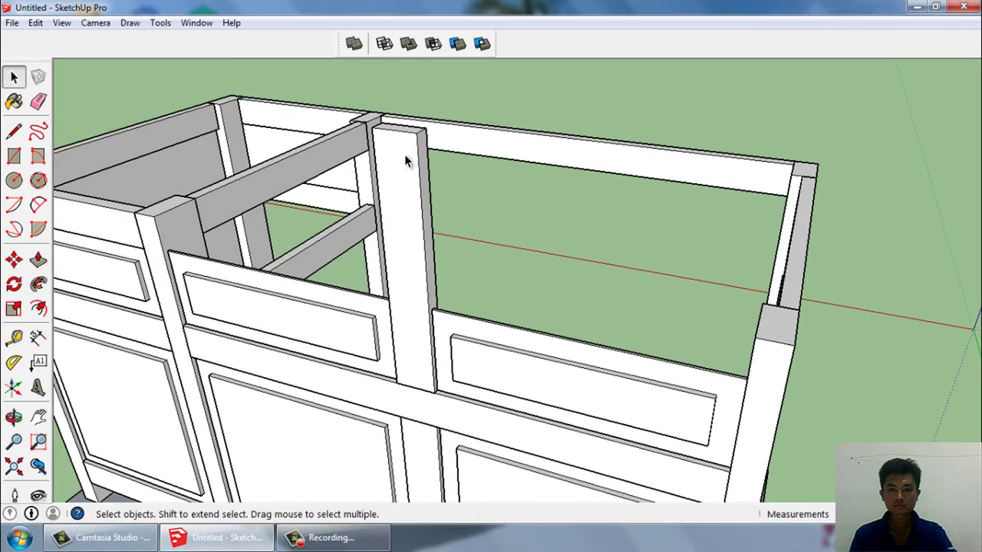
{"action": "scroll", "coordinate": [402, 211], "scroll_direction": "up", "scroll_amount": 2}
{"action": "scroll", "coordinate": [402, 212], "scroll_direction": "up", "scroll_amount": 2}
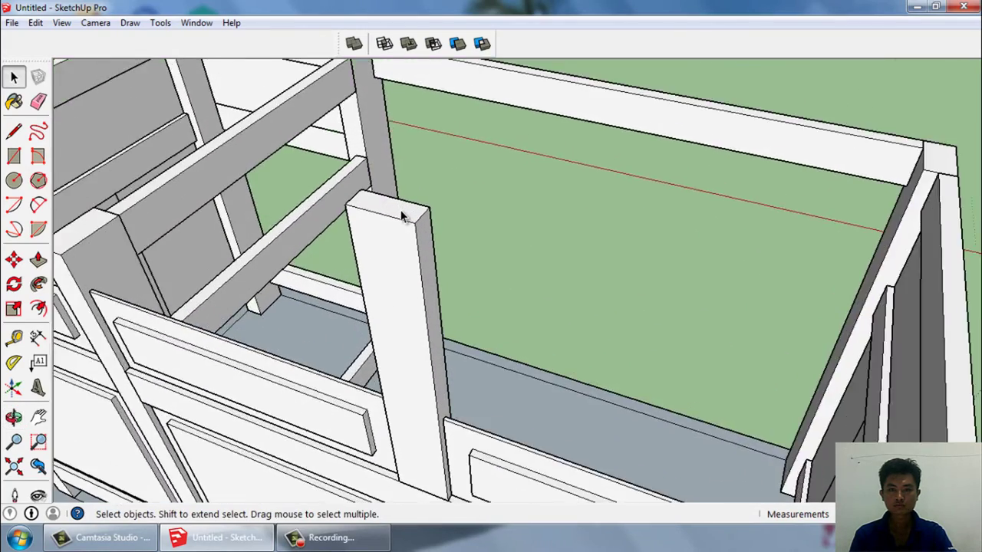
{"action": "double_click", "coordinate": [402, 214]}
{"action": "key", "text": "p"}
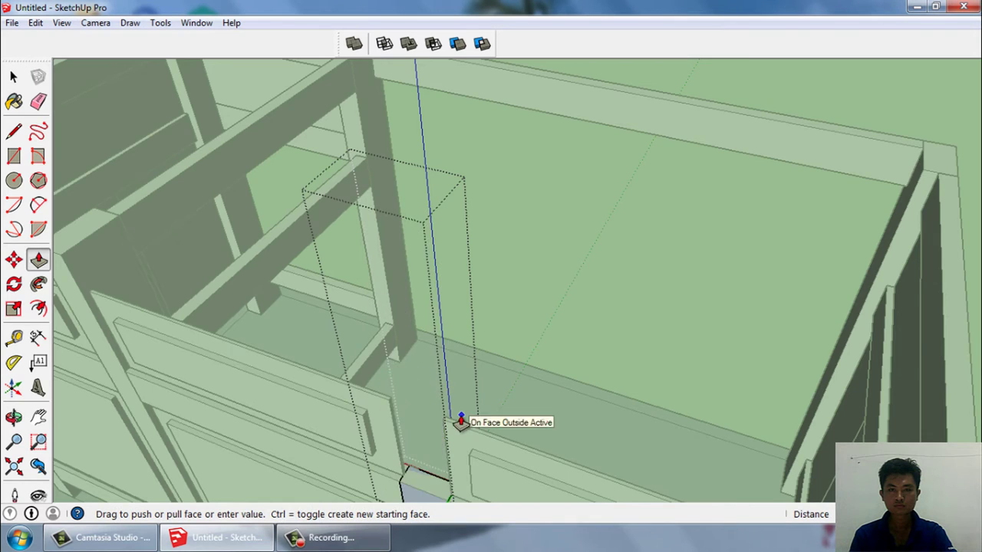
{"action": "scroll", "coordinate": [373, 401], "scroll_direction": "up", "scroll_amount": 4}
{"action": "scroll", "coordinate": [351, 386], "scroll_direction": "down", "scroll_amount": 2}
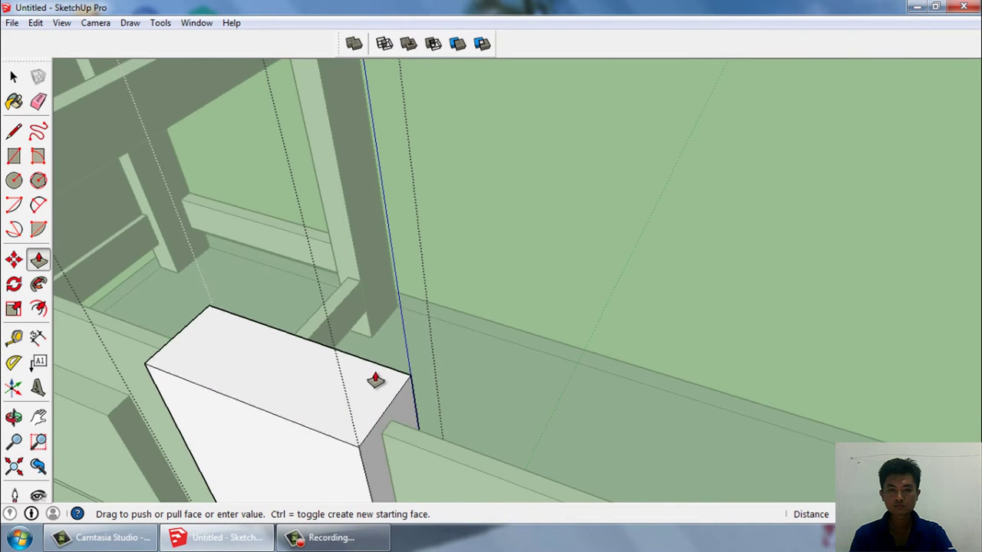
{"action": "scroll", "coordinate": [377, 388], "scroll_direction": "down", "scroll_amount": 3}
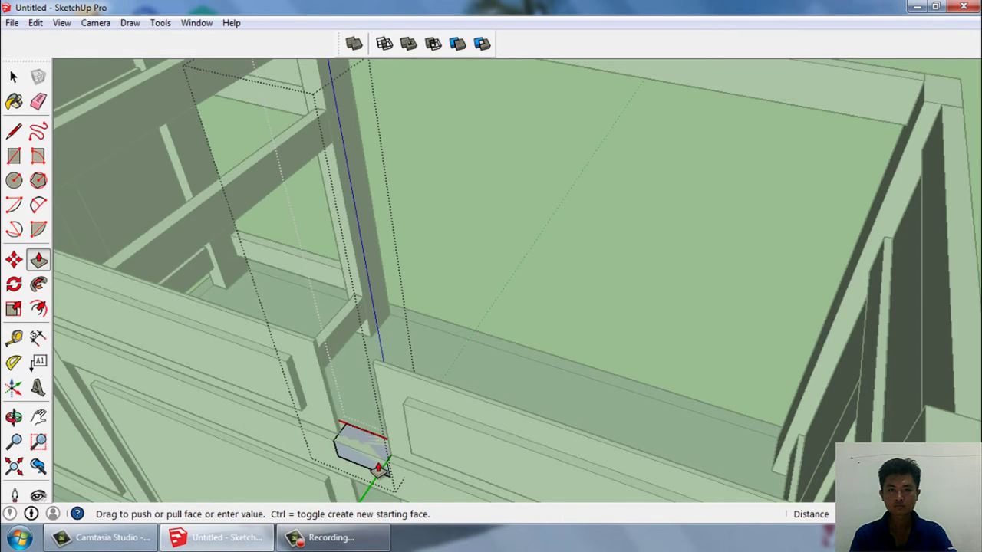
{"action": "scroll", "coordinate": [376, 430], "scroll_direction": "down", "scroll_amount": 3}
{"action": "key", "text": "ctrl+z"}
{"action": "scroll", "coordinate": [376, 412], "scroll_direction": "down", "scroll_amount": 2}
Step: Unhide the front piece and delete the tall vertical post between the drawer fronts
{"action": "left_click", "coordinate": [35, 22]}
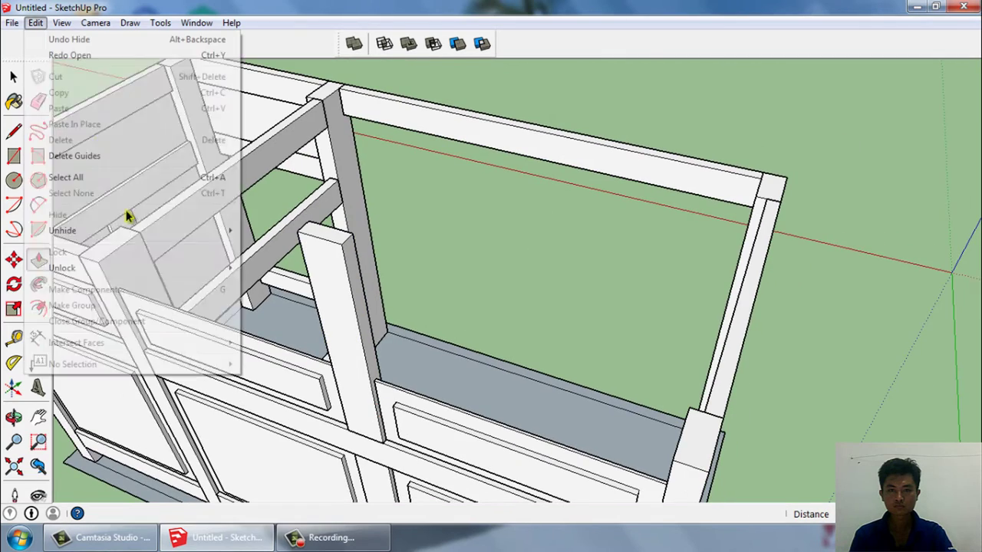
{"action": "left_click", "coordinate": [277, 266]}
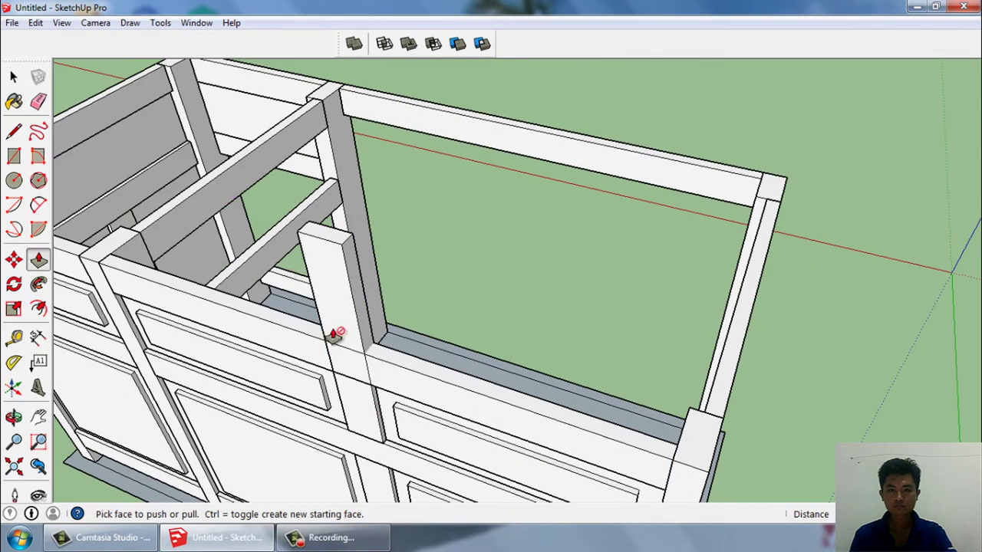
{"action": "key", "text": "space"}
{"action": "middle_click_drag", "start_coordinate": [336, 336], "coordinate": [426, 299]}
{"action": "scroll", "coordinate": [412, 333], "scroll_direction": "up", "scroll_amount": 2}
{"action": "left_click", "coordinate": [397, 362]}
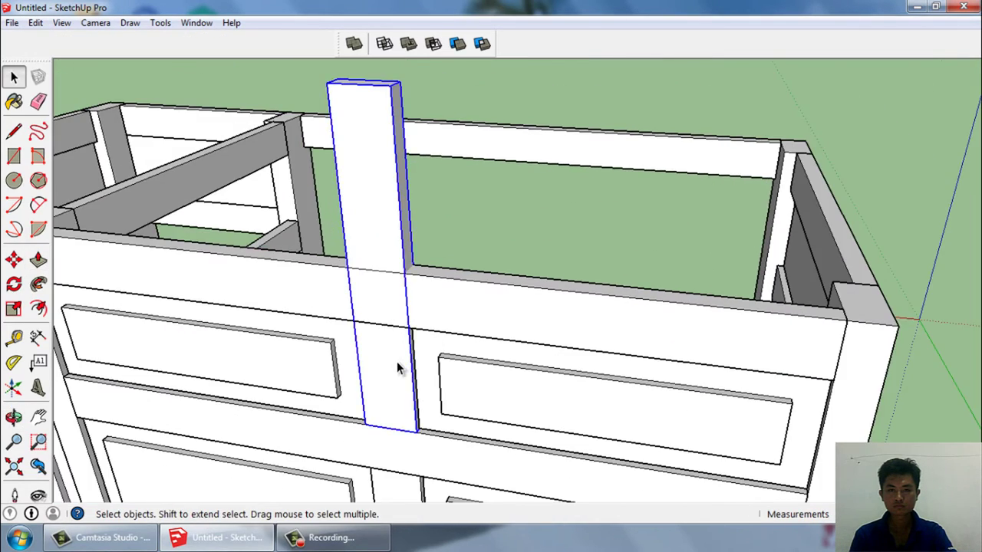
{"action": "key", "text": "Delete"}
{"action": "scroll", "coordinate": [427, 424], "scroll_direction": "up", "scroll_amount": 3}
{"action": "scroll", "coordinate": [420, 413], "scroll_direction": "down", "scroll_amount": 2}
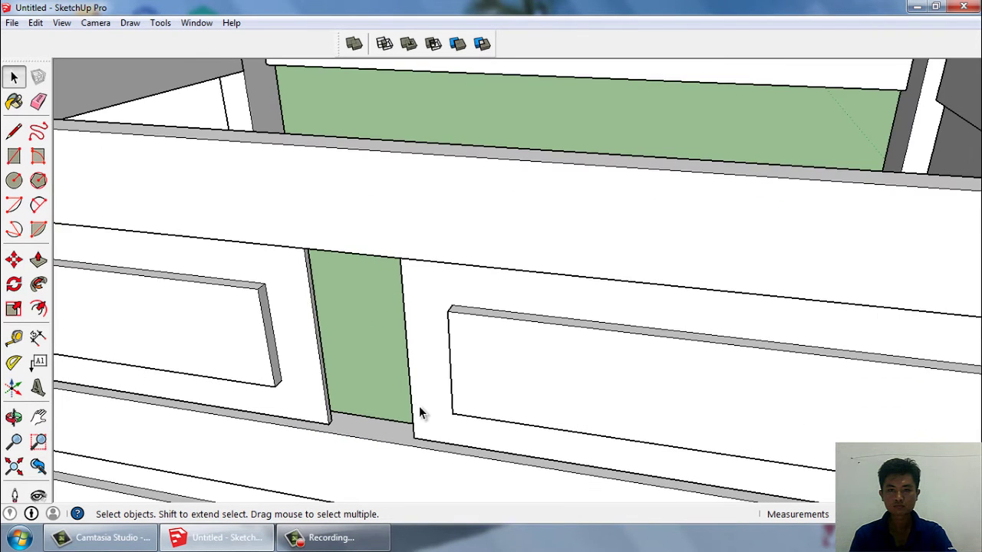
{"action": "scroll", "coordinate": [318, 400], "scroll_direction": "down", "scroll_amount": 1}
{"action": "scroll", "coordinate": [316, 397], "scroll_direction": "down", "scroll_amount": 3}
{"action": "scroll", "coordinate": [242, 357], "scroll_direction": "up", "scroll_amount": 2}
Step: Hide the left drawer front
{"action": "left_click", "coordinate": [242, 357]}
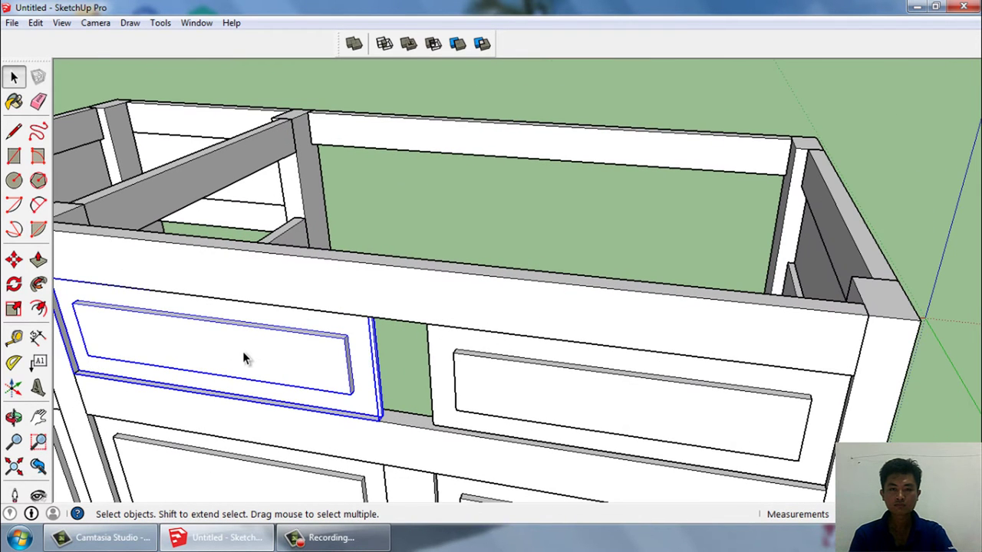
{"action": "key", "text": "h"}
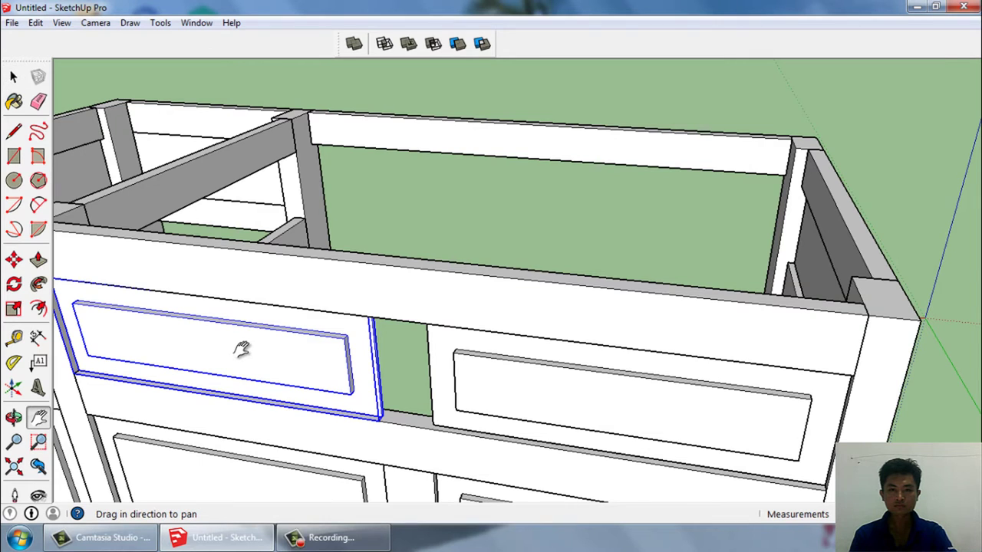
{"action": "right_click", "coordinate": [244, 357]}
{"action": "key", "text": "Escape"}
{"action": "key", "text": "space"}
{"action": "right_click", "coordinate": [330, 386]}
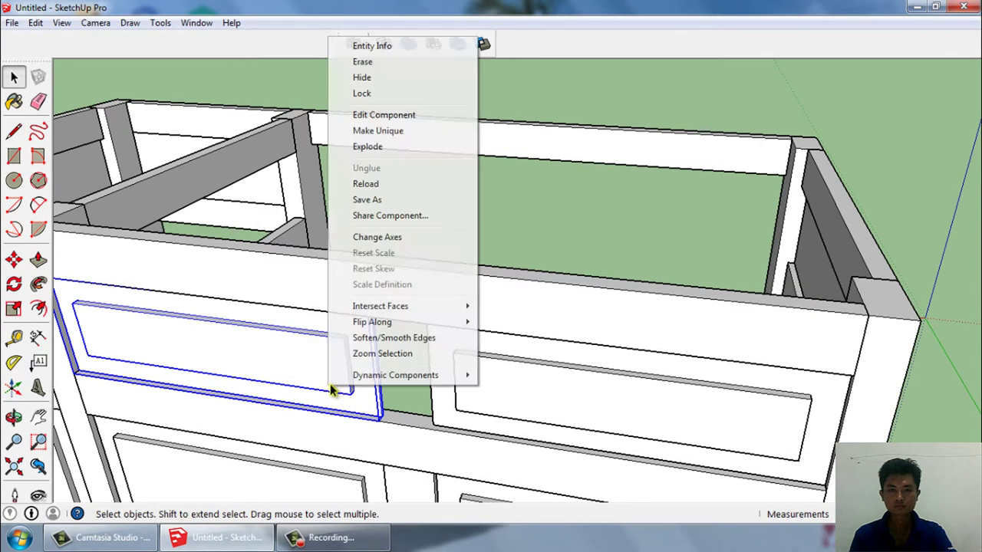
{"action": "left_click", "coordinate": [360, 77]}
Step: Turn the selected post into a component
{"action": "left_click", "coordinate": [17, 156]}
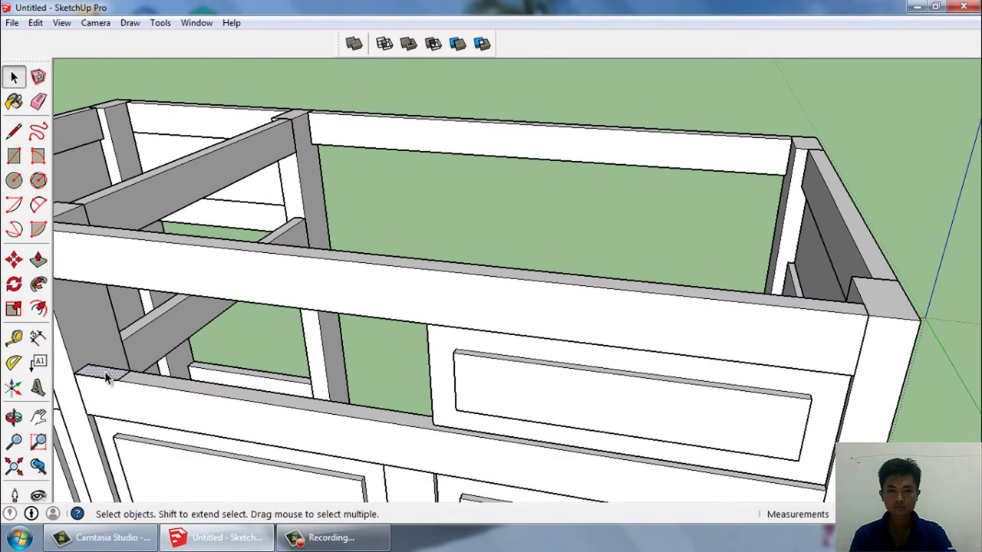
{"action": "key", "text": "p"}
{"action": "scroll", "coordinate": [100, 284], "scroll_direction": "down", "scroll_amount": 3}
{"action": "key", "text": "space"}
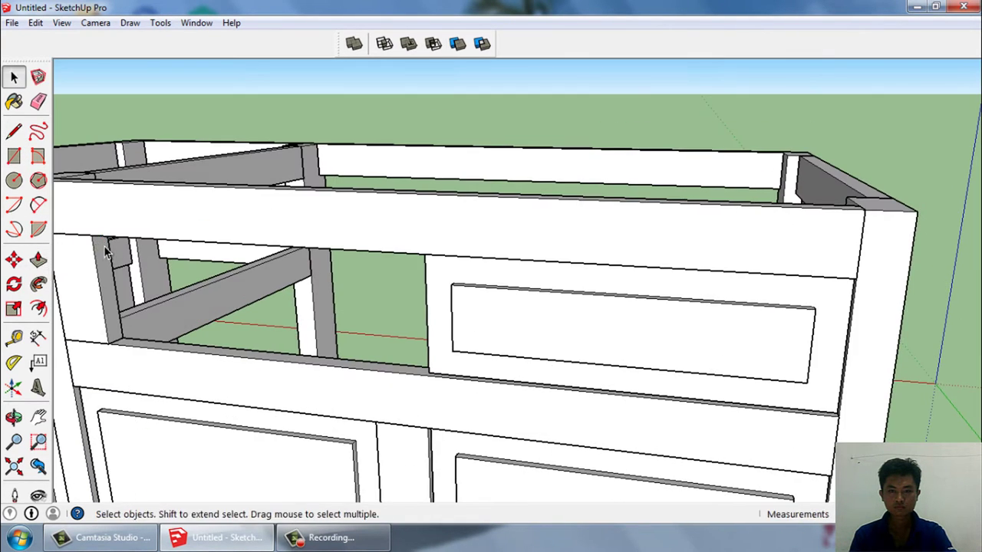
{"action": "key", "text": "g"}
{"action": "key", "text": "Return"}
{"action": "scroll", "coordinate": [94, 299], "scroll_direction": "up", "scroll_amount": 5}
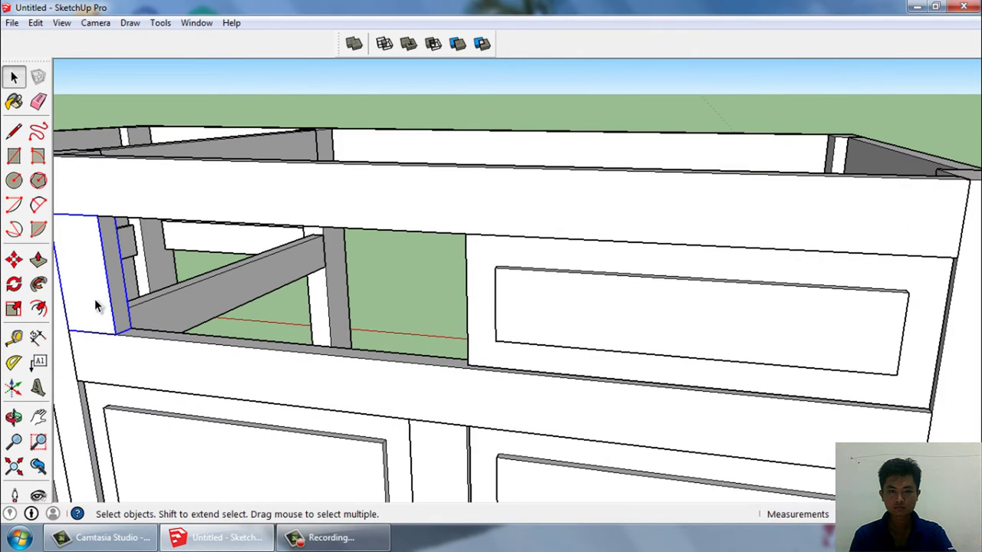
Step: Copy the post to the rail midpoint, then delete the misplaced copy
{"action": "key", "text": "m"}
{"action": "left_click", "coordinate": [95, 324]}
{"action": "key", "text": "ctrl"}
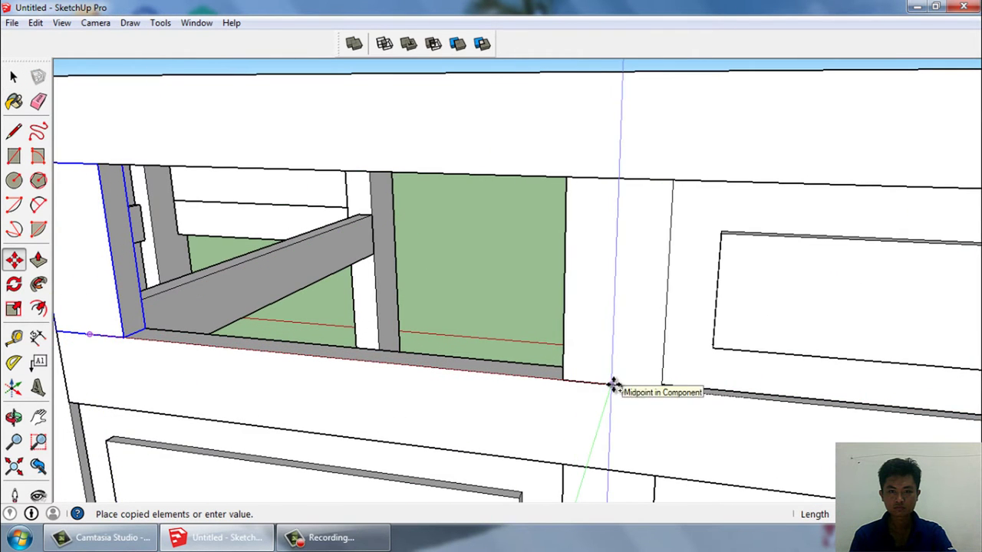
{"action": "left_click", "coordinate": [611, 388]}
{"action": "key", "text": "space"}
{"action": "scroll", "coordinate": [290, 347], "scroll_direction": "down", "scroll_amount": 2}
{"action": "key", "text": "Delete"}
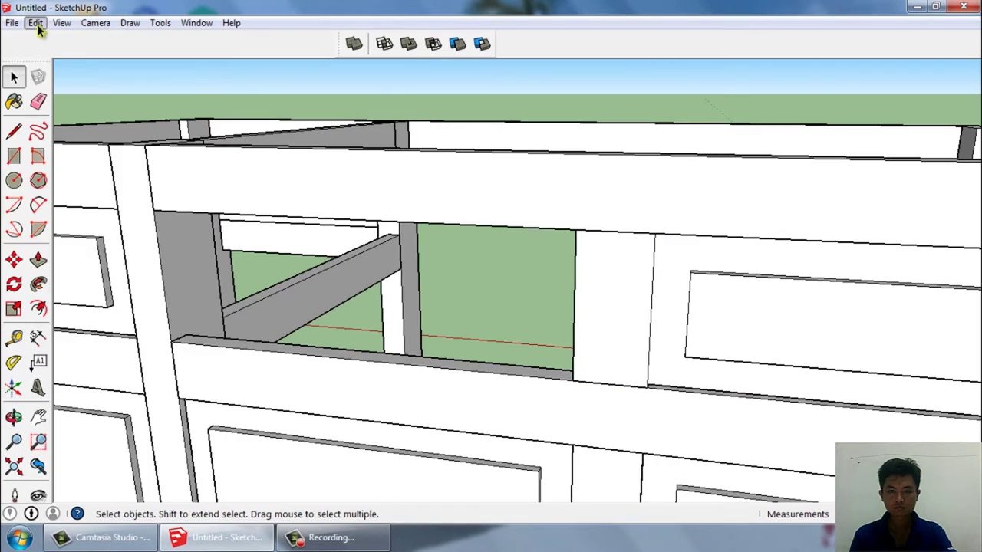
Step: Unhide all the hidden desk parts with Edit > Unhide > All
{"action": "left_click", "coordinate": [36, 24]}
{"action": "left_click", "coordinate": [267, 258]}
{"action": "scroll", "coordinate": [267, 257], "scroll_direction": "down", "scroll_amount": 3}
Step: Copy the end cabinet's door-and-drawer front from its bottom corner into the opposite opening
{"action": "scroll", "coordinate": [278, 215], "scroll_direction": "down", "scroll_amount": 3}
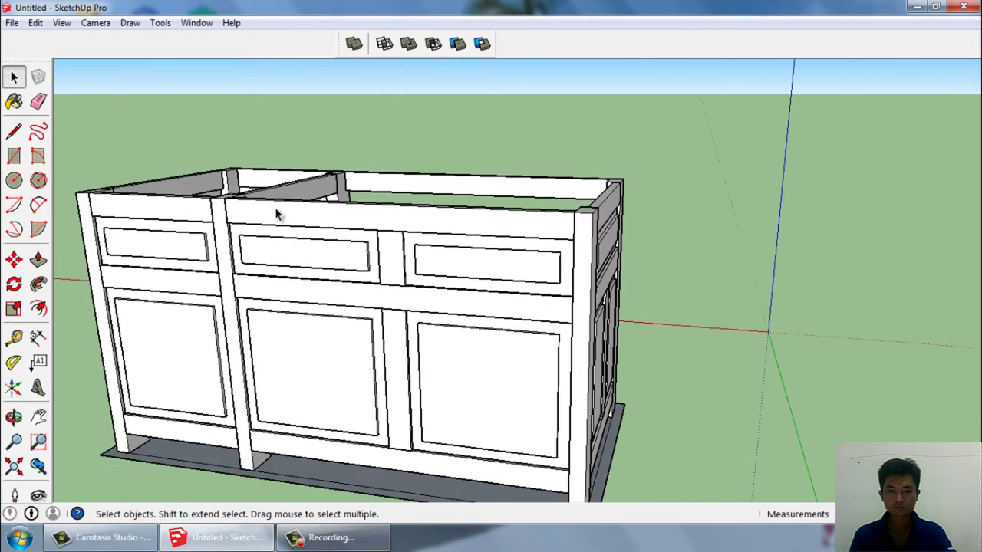
{"action": "mouse_move", "coordinate": [278, 215]}
{"action": "middle_mouse_down"}
{"action": "mouse_move", "coordinate": [544, 355]}
{"action": "mouse_move", "coordinate": [226, 322]}
{"action": "mouse_move", "coordinate": [460, 381]}
{"action": "mouse_move", "coordinate": [806, 291]}
{"action": "mouse_move", "coordinate": [730, 307]}
{"action": "mouse_move", "coordinate": [458, 302]}
{"action": "mouse_move", "coordinate": [484, 327]}
{"action": "middle_mouse_up"}
{"action": "scroll", "coordinate": [460, 381], "scroll_direction": "up", "scroll_amount": 5}
{"action": "scroll", "coordinate": [484, 327], "scroll_direction": "down", "scroll_amount": 5}
{"action": "middle_click_drag", "start_coordinate": [567, 300], "coordinate": [561, 387]}
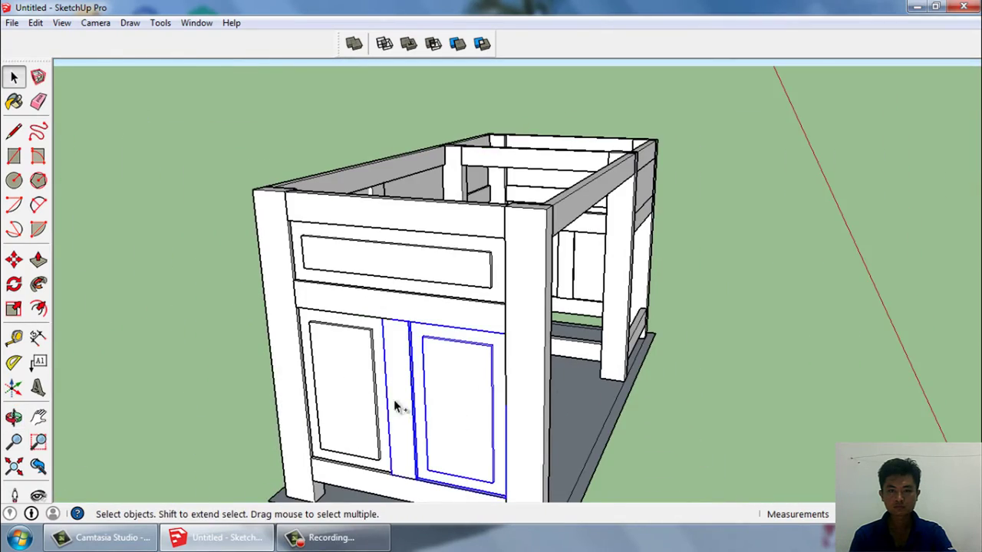
{"action": "scroll", "coordinate": [432, 441], "scroll_direction": "up", "scroll_amount": 3}
{"action": "mouse_move", "coordinate": [432, 441]}
{"action": "middle_mouse_down"}
{"action": "mouse_move", "coordinate": [344, 384]}
{"action": "mouse_move", "coordinate": [335, 397]}
{"action": "middle_mouse_up"}
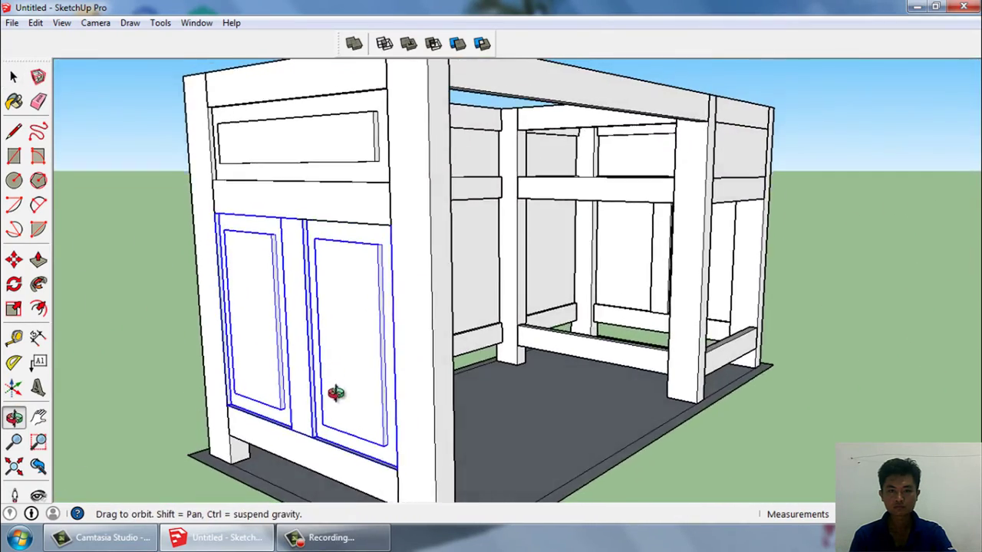
{"action": "key", "text": "m"}
{"action": "scroll", "coordinate": [384, 405], "scroll_direction": "down", "scroll_amount": 3}
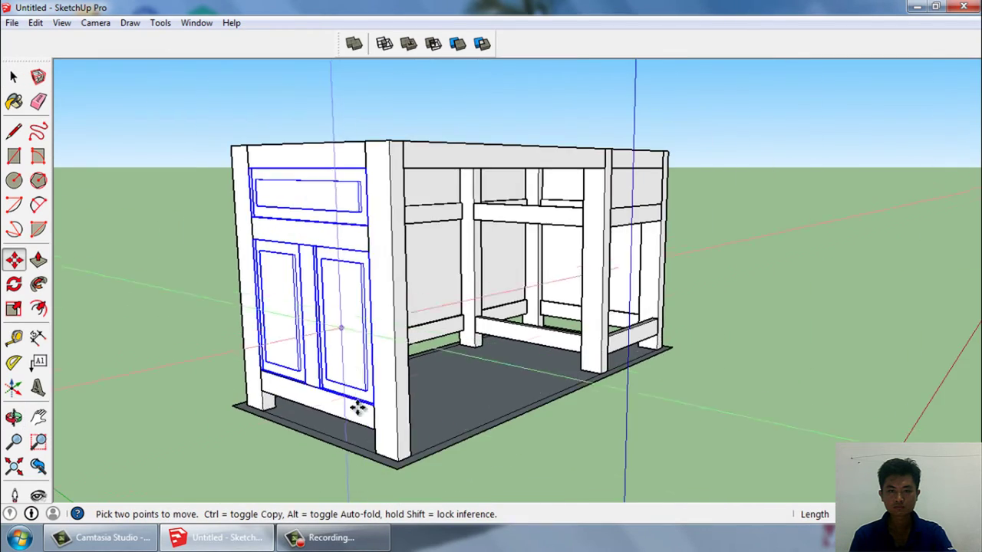
{"action": "scroll", "coordinate": [383, 405], "scroll_direction": "up", "scroll_amount": 3}
{"action": "left_click", "coordinate": [408, 463]}
{"action": "key", "text": "ctrl"}
{"action": "left_click", "coordinate": [673, 334]}
{"action": "key", "text": "space"}
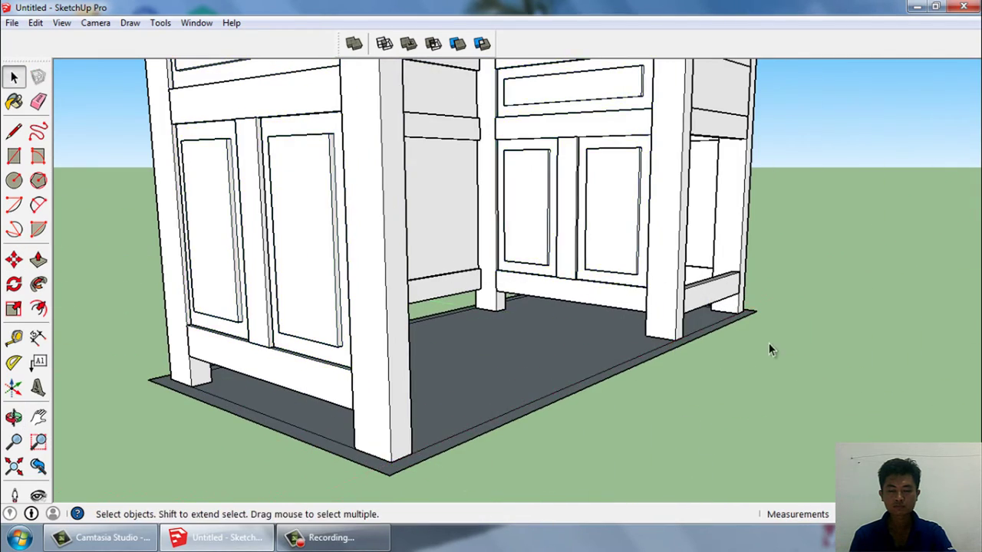
Step: Orbit to a front eye-level view of the desk to check the copied front
{"action": "mouse_move", "coordinate": [768, 343]}
{"action": "middle_mouse_down"}
{"action": "mouse_move", "coordinate": [530, 383]}
{"action": "mouse_move", "coordinate": [470, 224]}
{"action": "middle_mouse_up"}
{"action": "scroll", "coordinate": [471, 224], "scroll_direction": "down", "scroll_amount": 3}
{"action": "mouse_move", "coordinate": [480, 368]}
{"action": "middle_mouse_down"}
{"action": "mouse_move", "coordinate": [581, 379]}
{"action": "mouse_move", "coordinate": [590, 412]}
{"action": "middle_mouse_up"}
{"action": "scroll", "coordinate": [590, 413], "scroll_direction": "up", "scroll_amount": 3}
{"action": "mouse_move", "coordinate": [503, 405]}
{"action": "middle_mouse_down"}
{"action": "mouse_move", "coordinate": [330, 377]}
{"action": "mouse_move", "coordinate": [596, 366]}
{"action": "mouse_move", "coordinate": [762, 273]}
{"action": "middle_mouse_up"}
{"action": "scroll", "coordinate": [574, 339], "scroll_direction": "down", "scroll_amount": 3}
Step: Hide the selected frame parts and the back wall
{"action": "left_click_drag", "start_coordinate": [771, 252], "coordinate": [334, 157]}
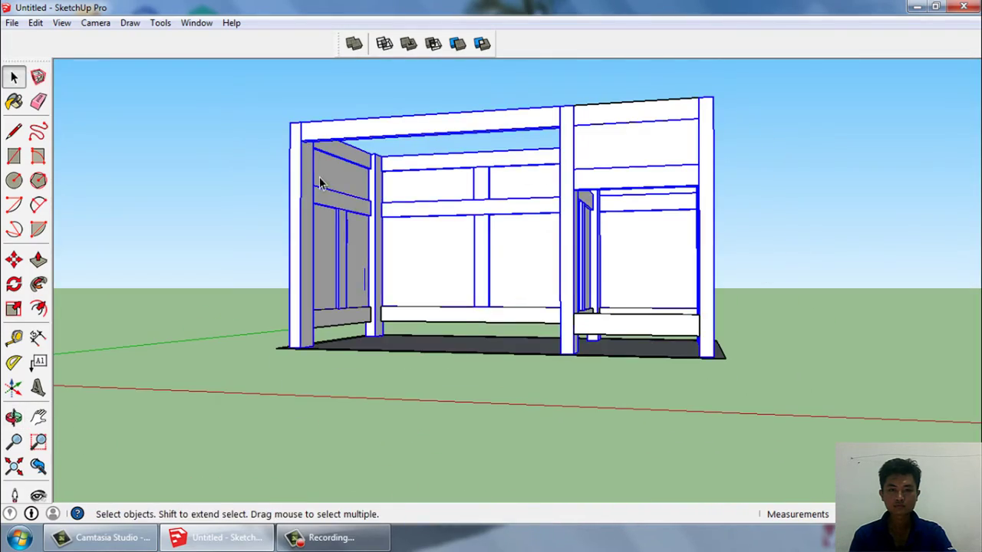
{"action": "right_click", "coordinate": [321, 179]}
{"action": "left_click", "coordinate": [361, 220]}
{"action": "middle_click_drag", "start_coordinate": [366, 221], "coordinate": [515, 282]}
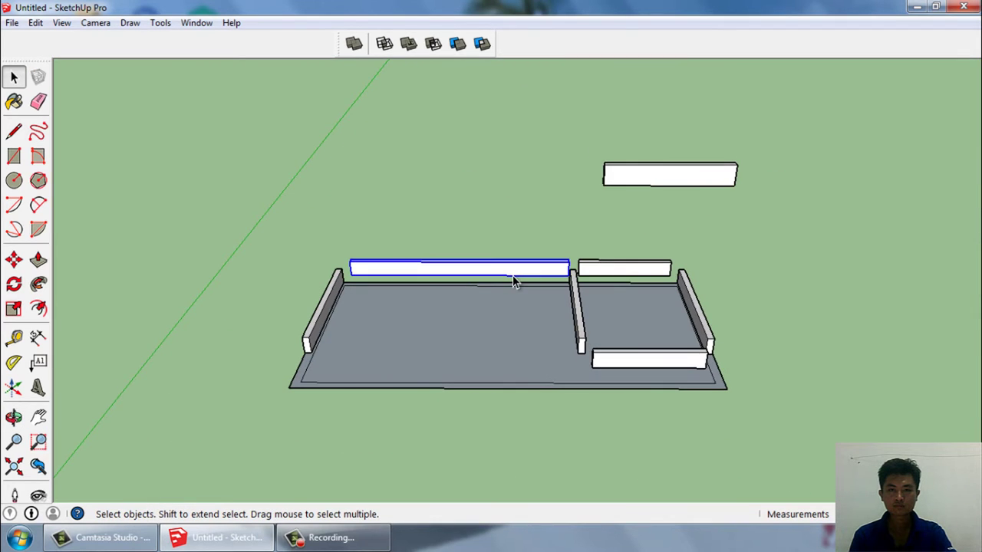
{"action": "right_click", "coordinate": [513, 273]}
{"action": "left_click", "coordinate": [547, 215]}
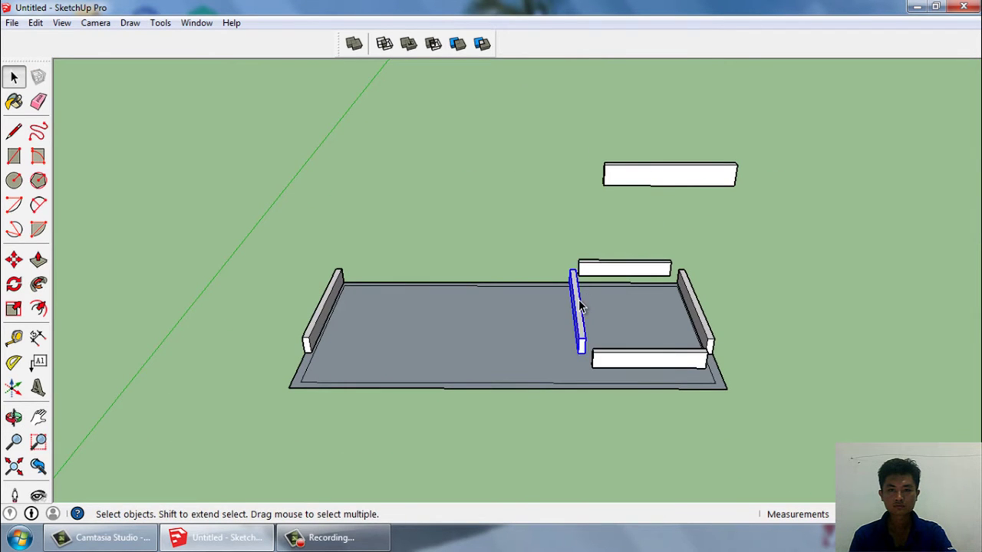
Step: Hide the remaining loose parts, leaving only the floor slab
{"action": "right_click", "coordinate": [581, 306]}
{"action": "mouse_move", "coordinate": [514, 186]}
{"action": "middle_mouse_down"}
{"action": "mouse_move", "coordinate": [652, 152]}
{"action": "mouse_move", "coordinate": [712, 328]}
{"action": "middle_mouse_up"}
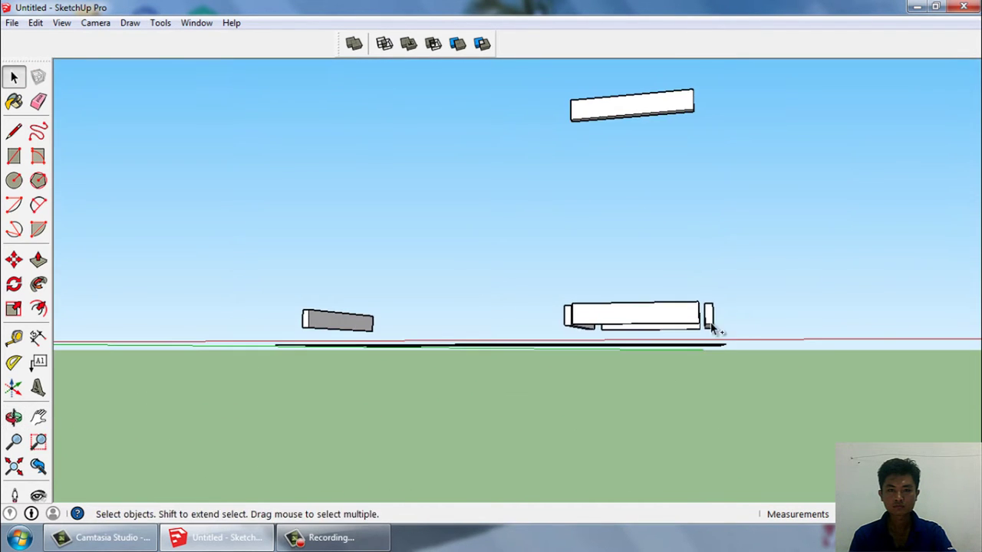
{"action": "left_click_drag", "start_coordinate": [306, 110], "coordinate": [305, 109]}
{"action": "right_click", "coordinate": [589, 107]}
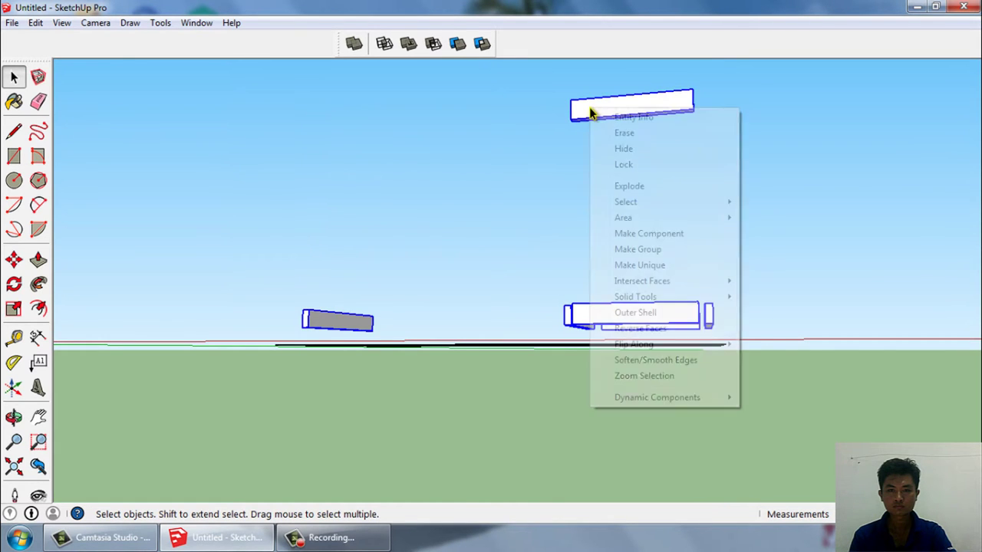
{"action": "left_click", "coordinate": [641, 149]}
{"action": "mouse_move", "coordinate": [640, 150]}
{"action": "middle_mouse_down"}
{"action": "mouse_move", "coordinate": [565, 434]}
{"action": "mouse_move", "coordinate": [639, 435]}
{"action": "mouse_move", "coordinate": [604, 384]}
{"action": "mouse_move", "coordinate": [583, 407]}
{"action": "middle_mouse_up"}
Step: Open the slab component for editing and select its top face
{"action": "left_click", "coordinate": [17, 157]}
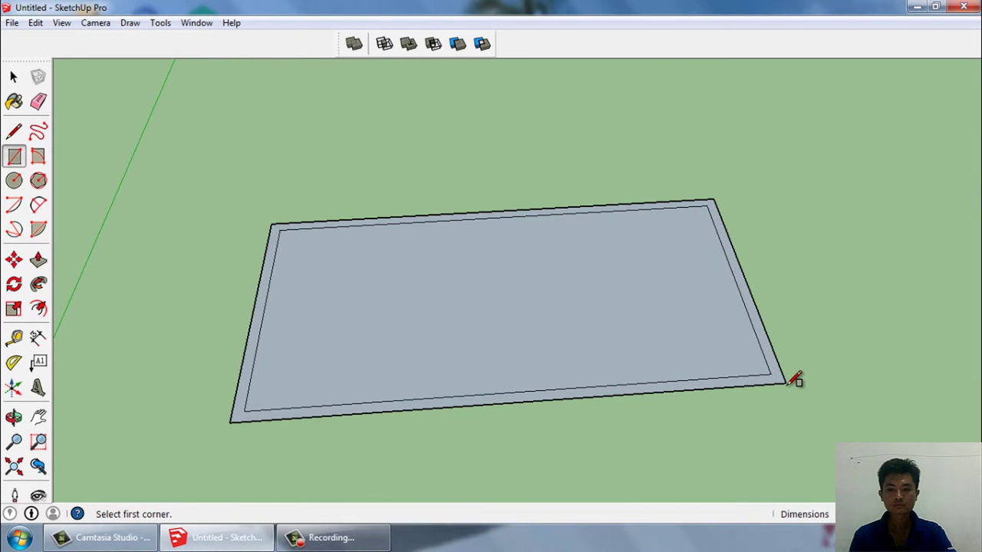
{"action": "mouse_move", "coordinate": [794, 380]}
{"action": "middle_mouse_down"}
{"action": "mouse_move", "coordinate": [782, 394]}
{"action": "mouse_move", "coordinate": [736, 345]}
{"action": "middle_mouse_up"}
{"action": "key", "text": "space"}
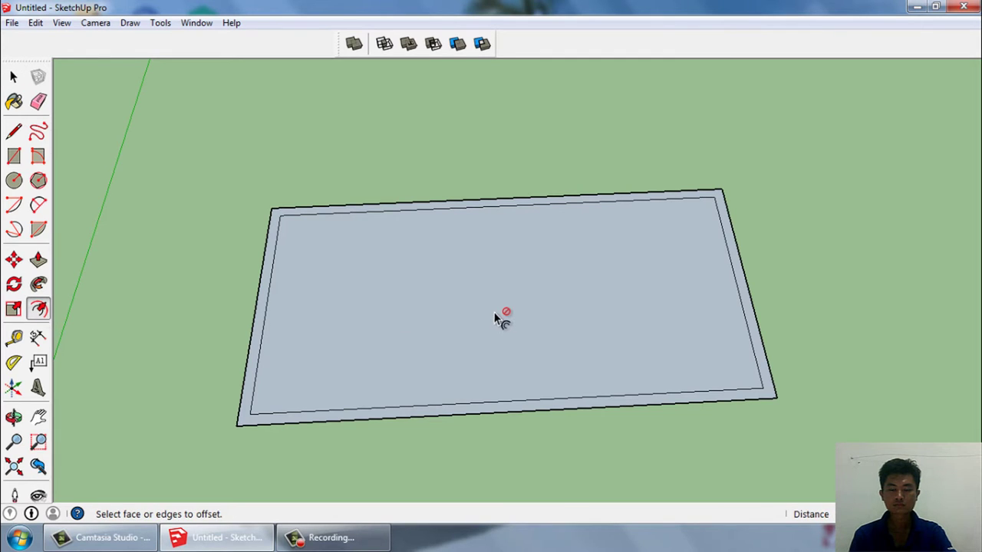
{"action": "key", "text": "space"}
{"action": "scroll", "coordinate": [505, 286], "scroll_direction": "up", "scroll_amount": 3}
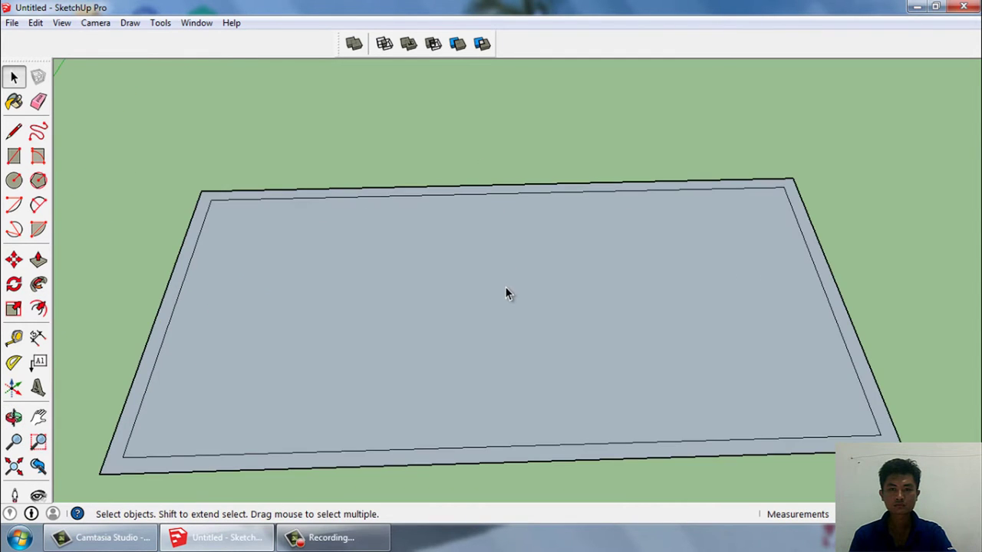
{"action": "left_click", "coordinate": [505, 286]}
{"action": "right_click", "coordinate": [505, 286]}
{"action": "left_click", "coordinate": [549, 253]}
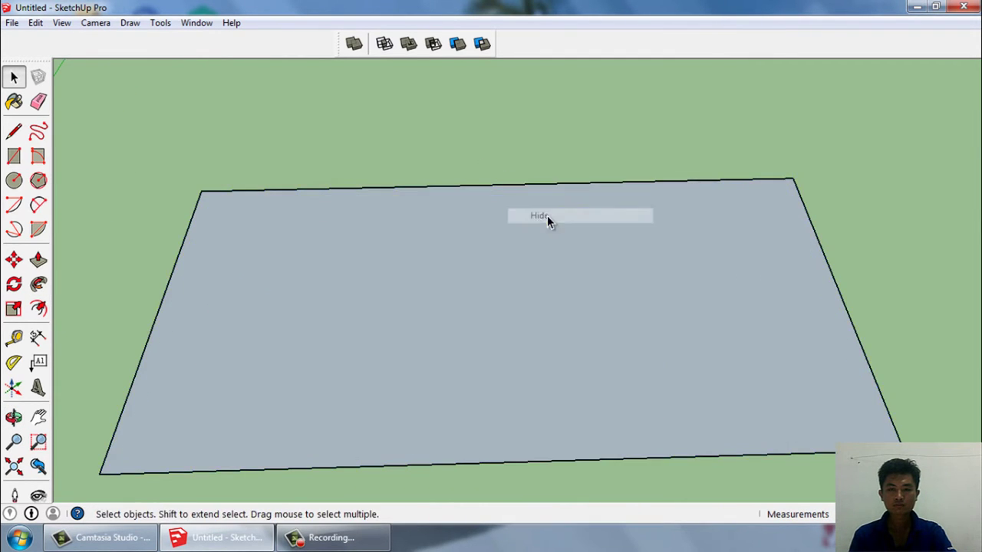
{"action": "left_click", "coordinate": [516, 273]}
{"action": "scroll", "coordinate": [516, 274], "scroll_direction": "down", "scroll_amount": 2}
Step: Offset the slab's top face inward into a border and draw the corner mitre line
{"action": "left_click", "coordinate": [38, 308]}
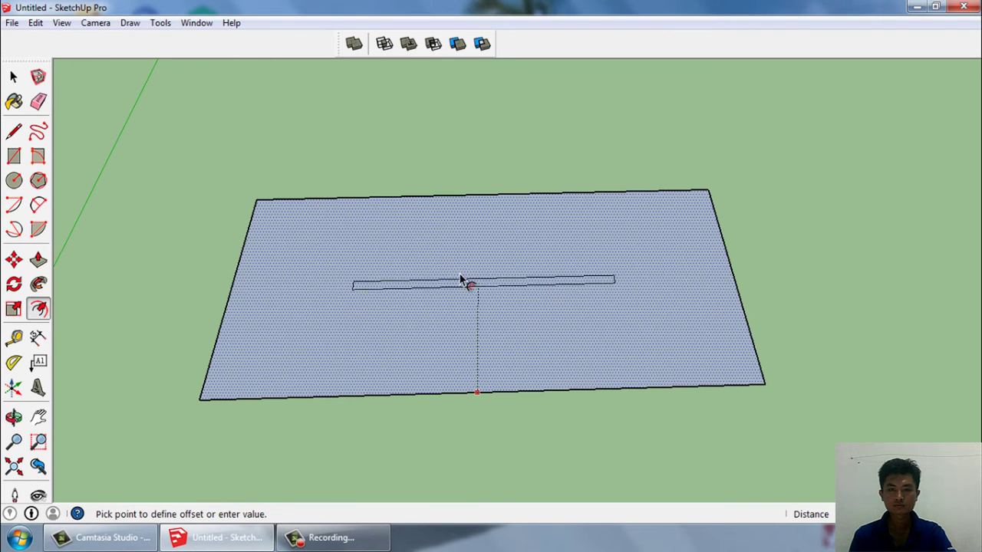
{"action": "left_click", "coordinate": [454, 263]}
{"action": "key", "text": "space"}
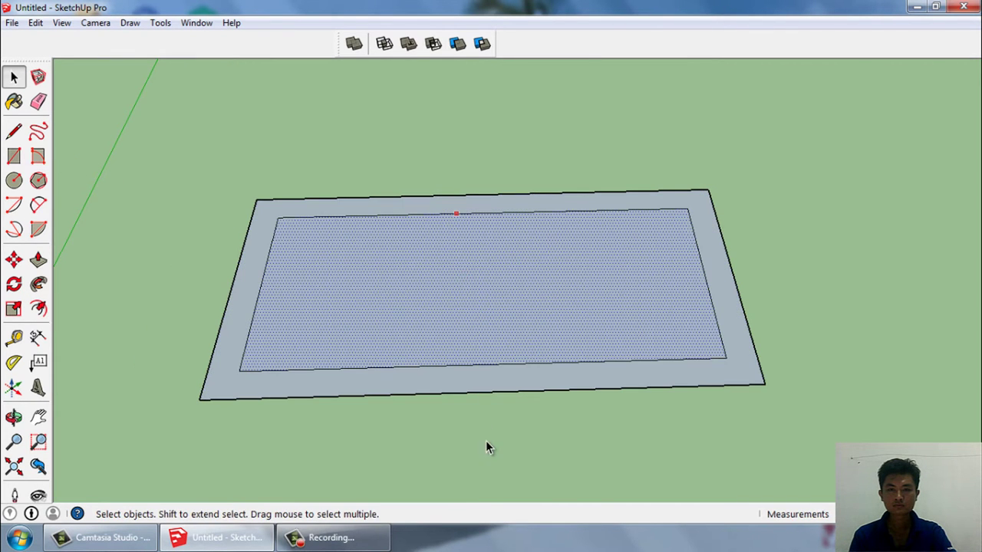
{"action": "key", "text": "l"}
{"action": "scroll", "coordinate": [300, 211], "scroll_direction": "up", "scroll_amount": 1}
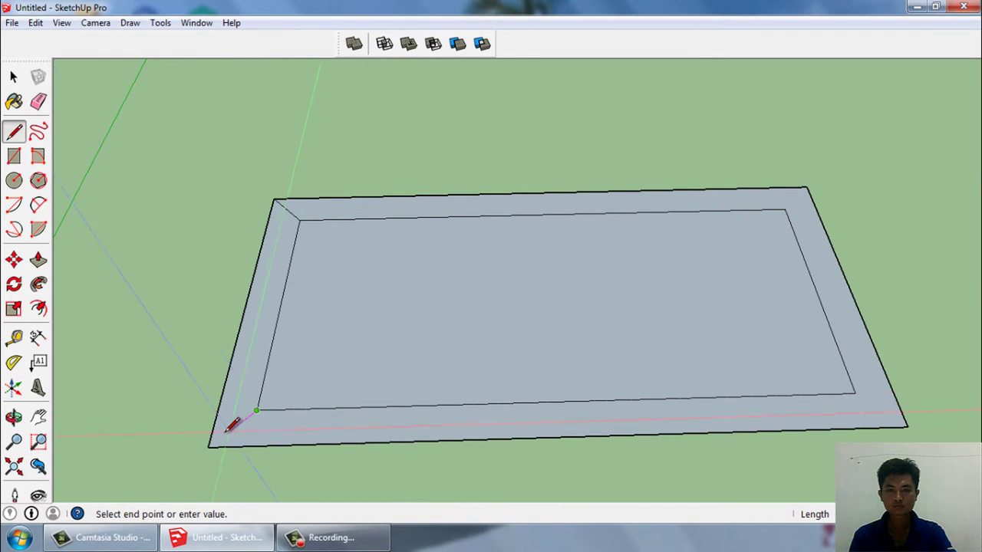
{"action": "key", "text": "space"}
{"action": "left_click", "coordinate": [255, 385]}
{"action": "scroll", "coordinate": [261, 381], "scroll_direction": "up", "scroll_amount": 1}
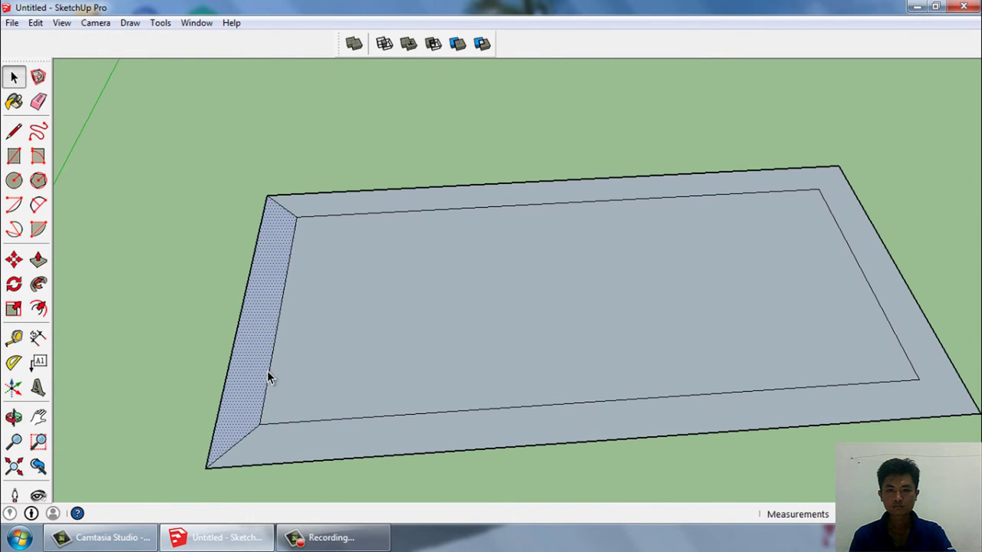
Step: Copy the mitred left strip beside the slab and push/pull it into a thick board
{"action": "key", "text": "m"}
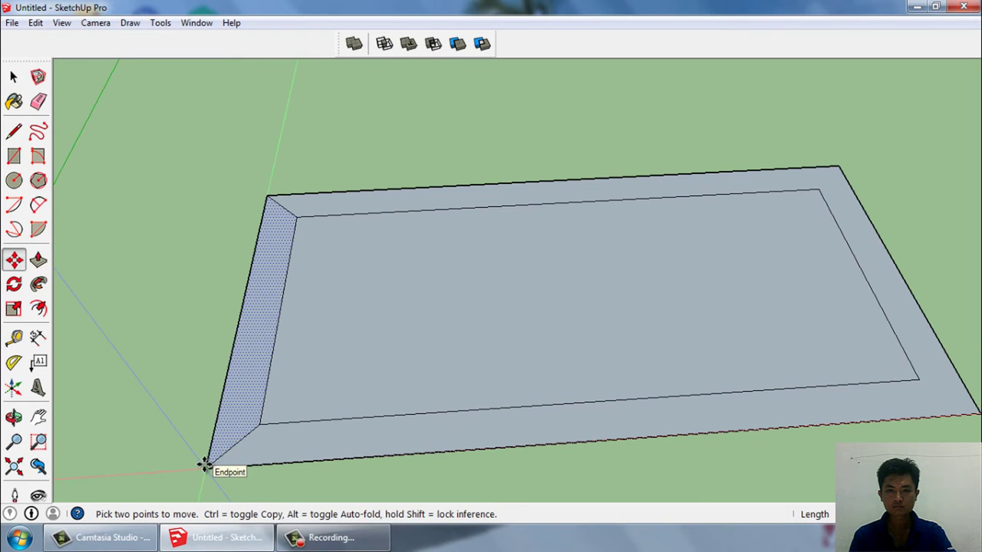
{"action": "left_click", "coordinate": [205, 464]}
{"action": "key", "text": "ctrl"}
{"action": "left_click", "coordinate": [124, 473]}
{"action": "key", "text": "space"}
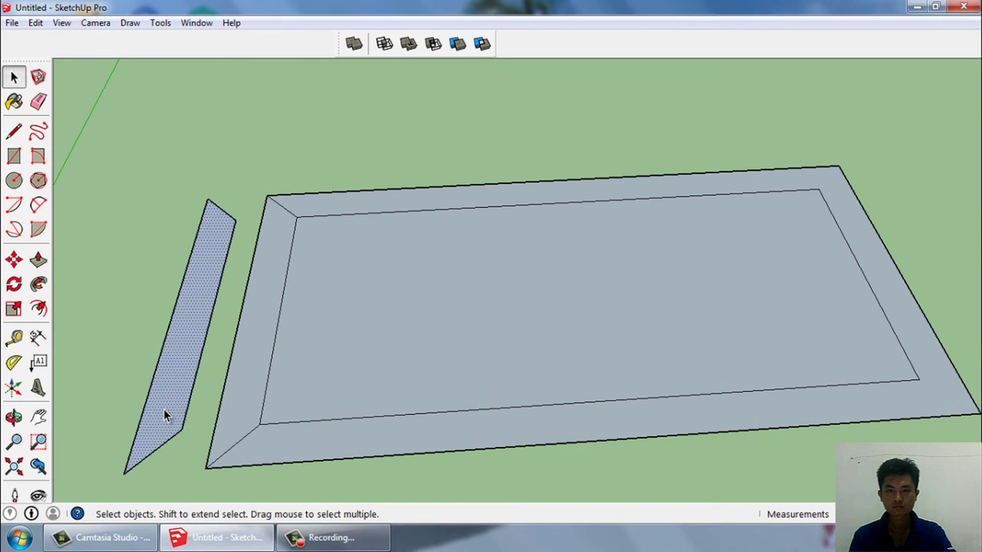
{"action": "key", "text": "p"}
{"action": "left_click", "coordinate": [163, 412]}
{"action": "left_click", "coordinate": [163, 386]}
Step: Make the board a component and place a copy at the slab's corner
{"action": "key", "text": "space"}
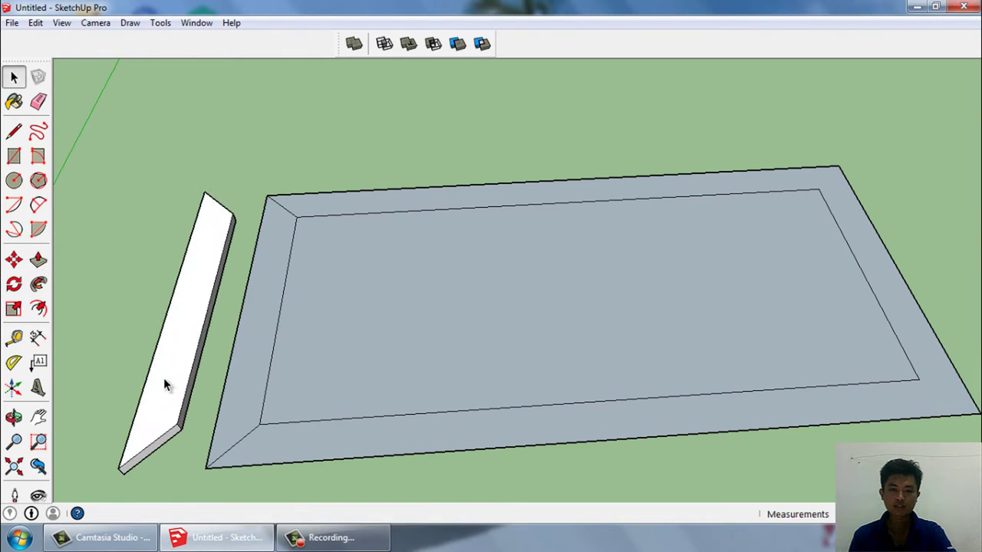
{"action": "triple_click", "coordinate": [163, 378]}
{"action": "key", "text": "g"}
{"action": "key", "text": "Return"}
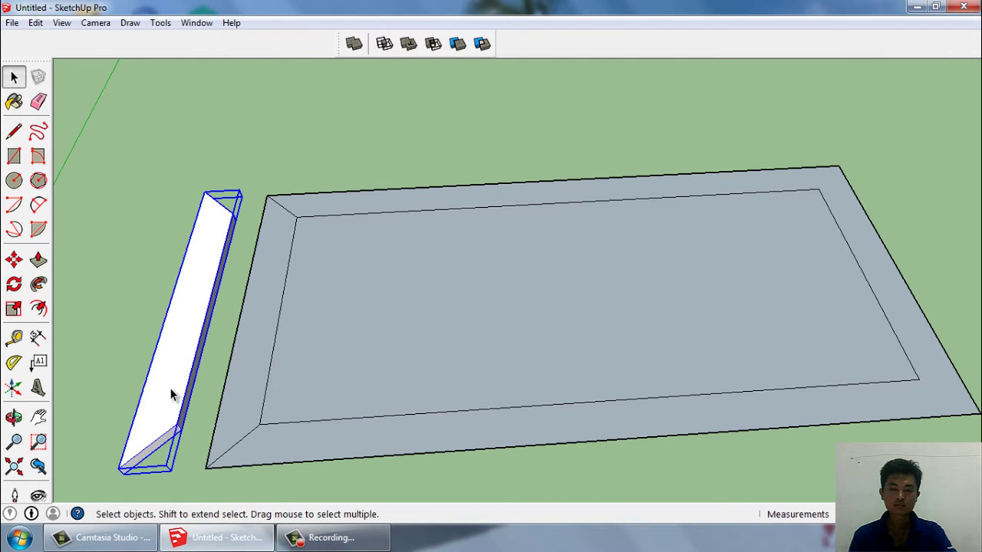
{"action": "key", "text": "m"}
{"action": "middle_click_drag", "start_coordinate": [123, 468], "coordinate": [127, 417]}
{"action": "scroll", "coordinate": [157, 396], "scroll_direction": "up", "scroll_amount": 3}
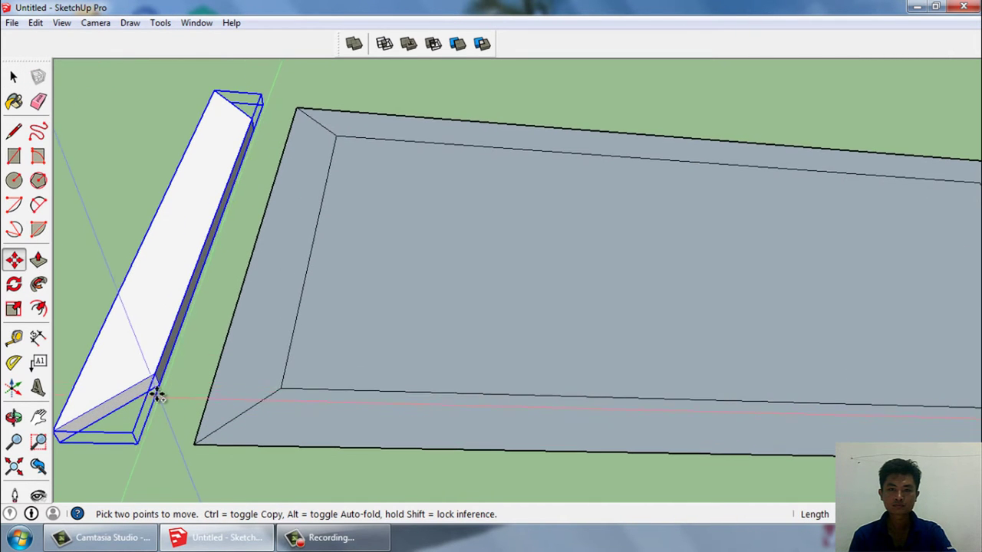
{"action": "left_click", "coordinate": [157, 383]}
{"action": "key", "text": "ctrl"}
{"action": "left_click", "coordinate": [281, 389]}
Step: Flip the board copy along its red axis
{"action": "key", "text": "space"}
{"action": "right_click", "coordinate": [140, 349]}
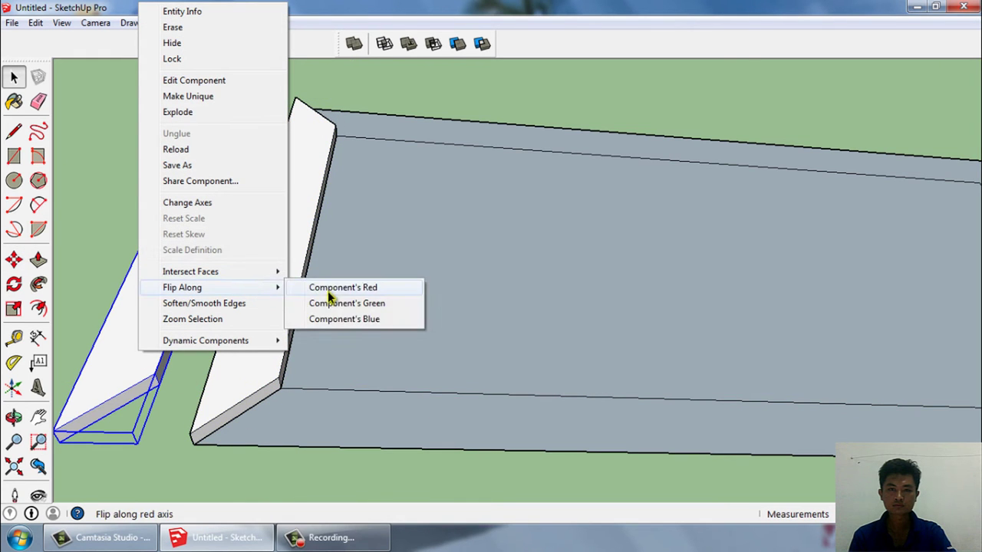
{"action": "left_click", "coordinate": [327, 289]}
{"action": "middle_click_drag", "start_coordinate": [164, 383], "coordinate": [278, 362]}
{"action": "scroll", "coordinate": [279, 362], "scroll_direction": "down", "scroll_amount": 3}
{"action": "scroll", "coordinate": [282, 463], "scroll_direction": "up", "scroll_amount": 2}
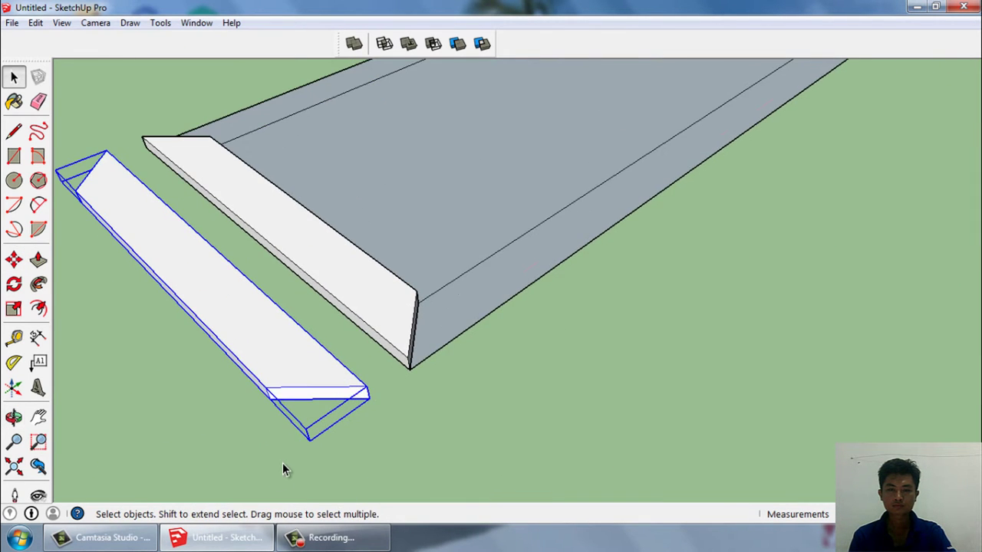
Step: Move a copy of the mirrored board to the slab's opposite end
{"action": "key", "text": "m"}
{"action": "scroll", "coordinate": [283, 463], "scroll_direction": "up", "scroll_amount": 3}
{"action": "left_click", "coordinate": [269, 378]}
{"action": "key", "text": "ctrl"}
{"action": "scroll", "coordinate": [306, 371], "scroll_direction": "down", "scroll_amount": 4}
{"action": "scroll", "coordinate": [642, 114], "scroll_direction": "up", "scroll_amount": 5}
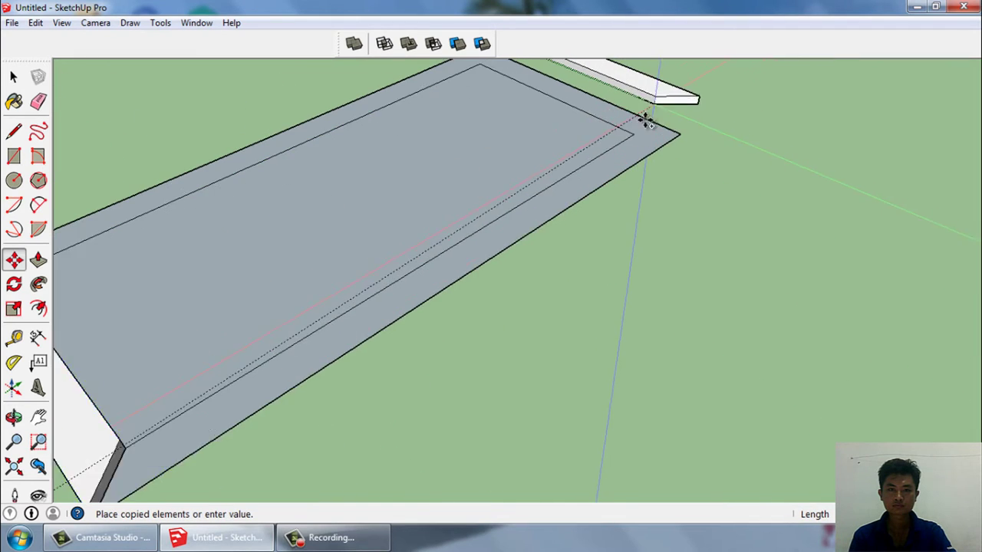
{"action": "middle_click_drag", "start_coordinate": [624, 131], "coordinate": [645, 208]}
{"action": "scroll", "coordinate": [614, 215], "scroll_direction": "down", "scroll_amount": 3}
{"action": "mouse_move", "coordinate": [574, 218]}
{"action": "middle_mouse_down"}
{"action": "mouse_move", "coordinate": [507, 359]}
{"action": "mouse_move", "coordinate": [403, 287]}
{"action": "middle_mouse_up"}
{"action": "scroll", "coordinate": [403, 288], "scroll_direction": "up", "scroll_amount": 4}
Step: Draw the diagonal mitre line from the inner corner to the slab's end corner
{"action": "key", "text": "l"}
{"action": "scroll", "coordinate": [278, 306], "scroll_direction": "up", "scroll_amount": 1}
{"action": "scroll", "coordinate": [245, 337], "scroll_direction": "up", "scroll_amount": 1}
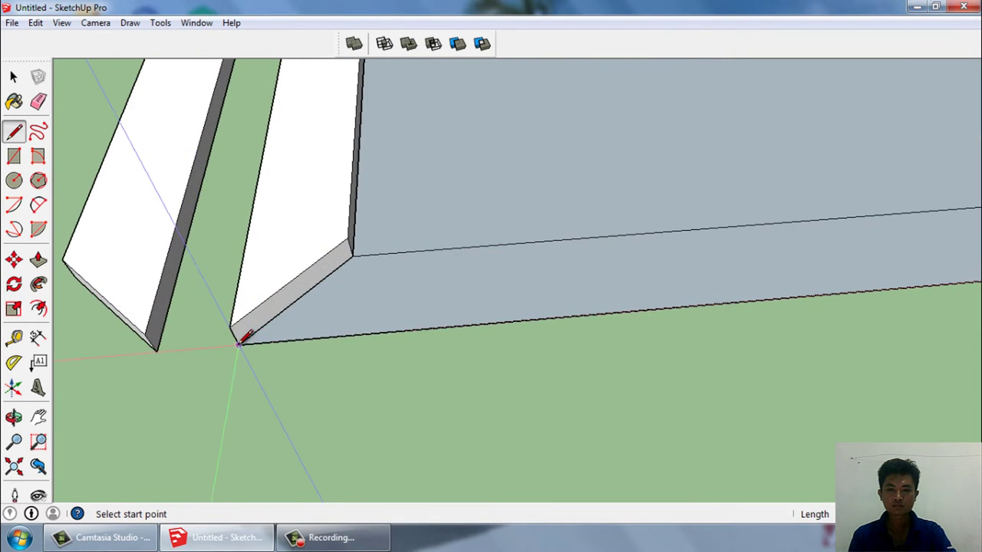
{"action": "left_click", "coordinate": [354, 253]}
{"action": "scroll", "coordinate": [274, 318], "scroll_direction": "down", "scroll_amount": 2}
{"action": "scroll", "coordinate": [804, 232], "scroll_direction": "down", "scroll_amount": 2}
{"action": "scroll", "coordinate": [804, 233], "scroll_direction": "up", "scroll_amount": 3}
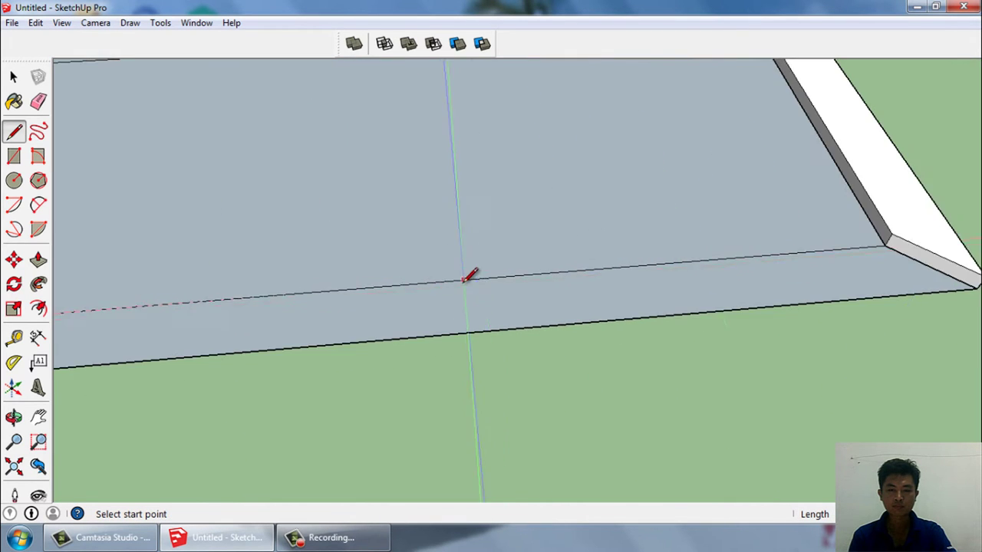
{"action": "scroll", "coordinate": [805, 253], "scroll_direction": "up", "scroll_amount": 2}
{"action": "left_click", "coordinate": [915, 292]}
{"action": "scroll", "coordinate": [844, 314], "scroll_direction": "down", "scroll_amount": 1}
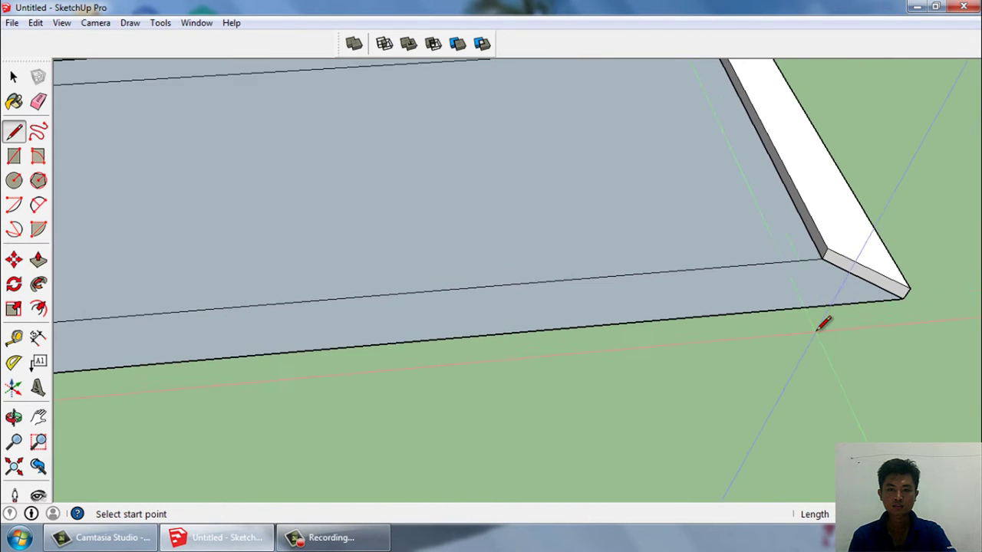
{"action": "scroll", "coordinate": [230, 405], "scroll_direction": "down", "scroll_amount": 3}
{"action": "scroll", "coordinate": [197, 345], "scroll_direction": "up", "scroll_amount": 3}
{"action": "key", "text": "space"}
Step: Move the slab's front strip face out, away from the slab
{"action": "left_click", "coordinate": [323, 338]}
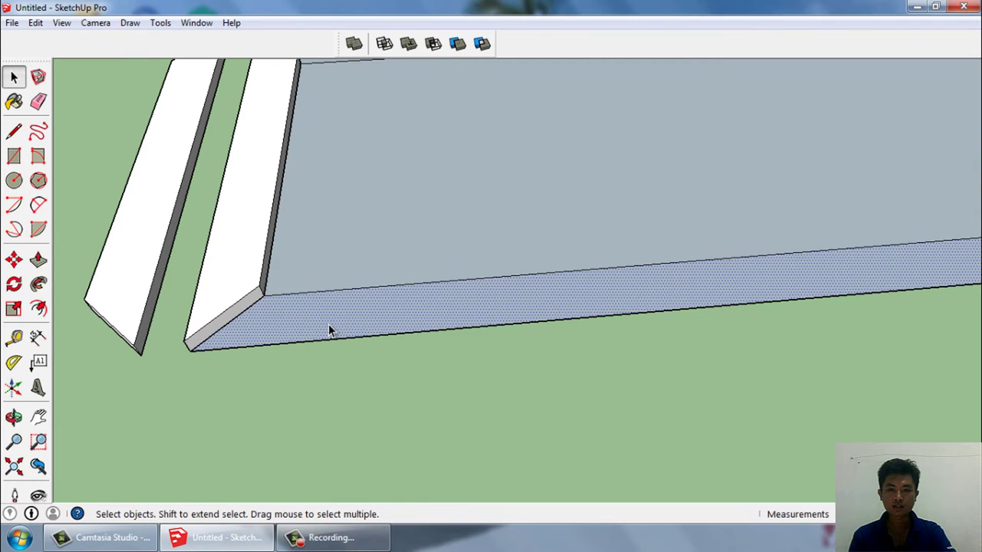
{"action": "double_click", "coordinate": [339, 323]}
{"action": "scroll", "coordinate": [369, 389], "scroll_direction": "down", "scroll_amount": 2}
{"action": "scroll", "coordinate": [360, 353], "scroll_direction": "up", "scroll_amount": 1}
{"action": "left_click", "coordinate": [354, 327]}
{"action": "key", "text": "m"}
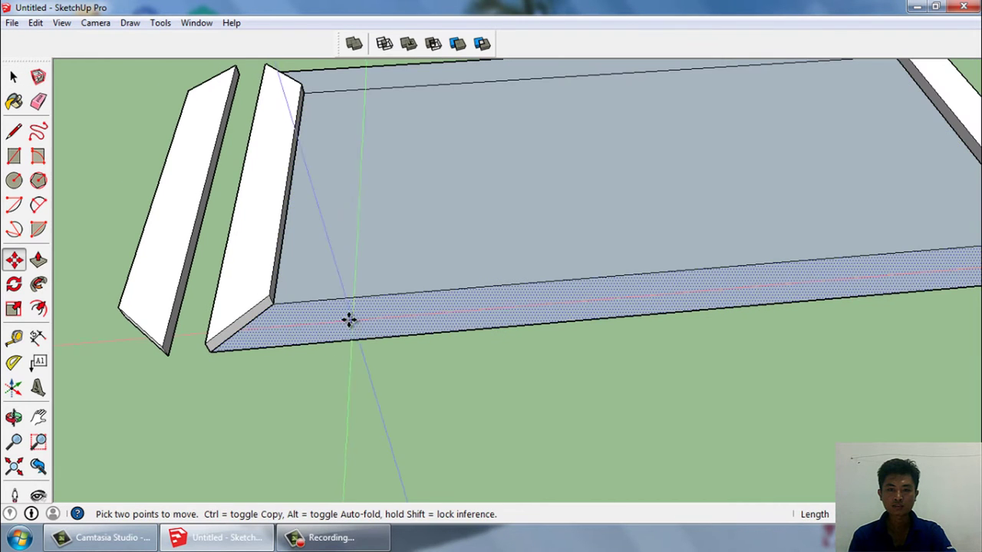
{"action": "left_click", "coordinate": [274, 302]}
{"action": "left_click", "coordinate": [259, 378]}
{"action": "key", "text": "space"}
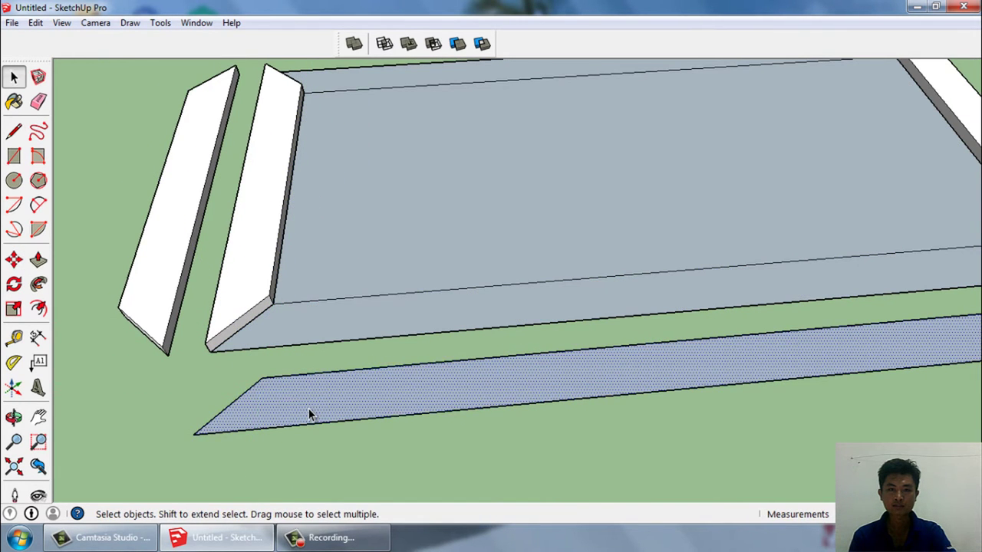
Step: Thicken the strip by the previous push distance and make it a component
{"action": "right_click", "coordinate": [308, 408]}
{"action": "key", "text": "Escape"}
{"action": "key", "text": "p"}
{"action": "double_click", "coordinate": [306, 388]}
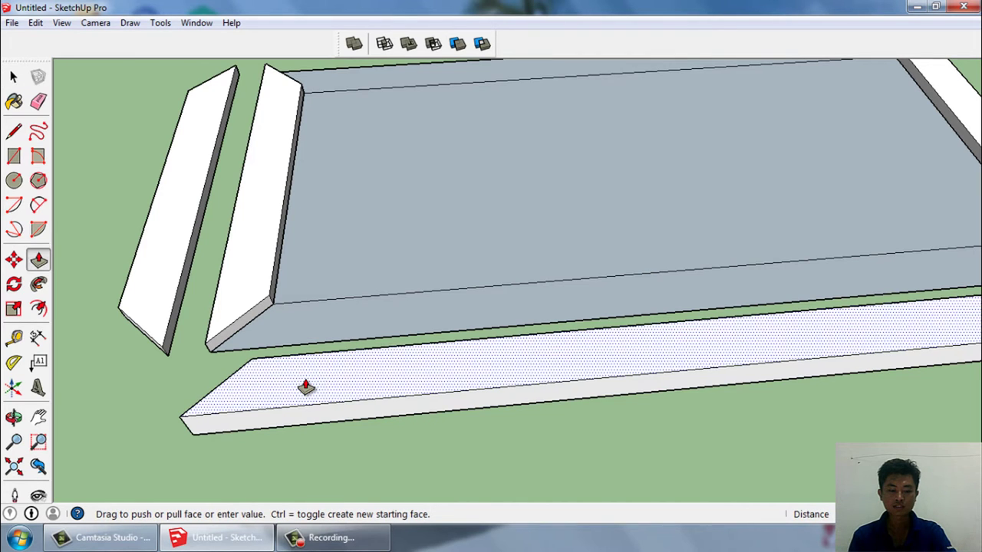
{"action": "key", "text": "space"}
{"action": "triple_click", "coordinate": [316, 383]}
{"action": "key", "text": "g"}
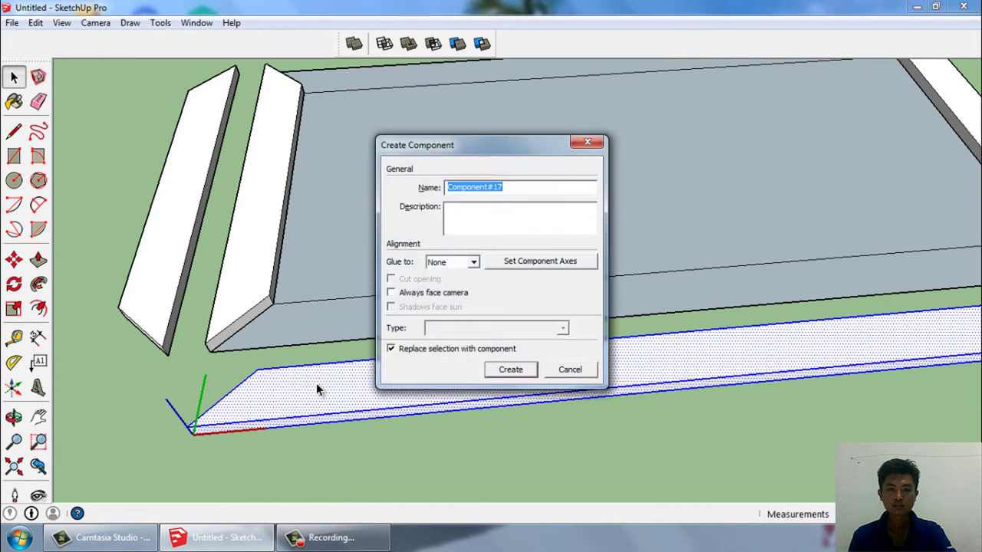
{"action": "key", "text": "Return"}
{"action": "middle_click_drag", "start_coordinate": [316, 383], "coordinate": [408, 259]}
{"action": "scroll", "coordinate": [343, 424], "scroll_direction": "up", "scroll_amount": 3}
Step: Place a copy of the strip component at the frame's far corner
{"action": "key", "text": "m"}
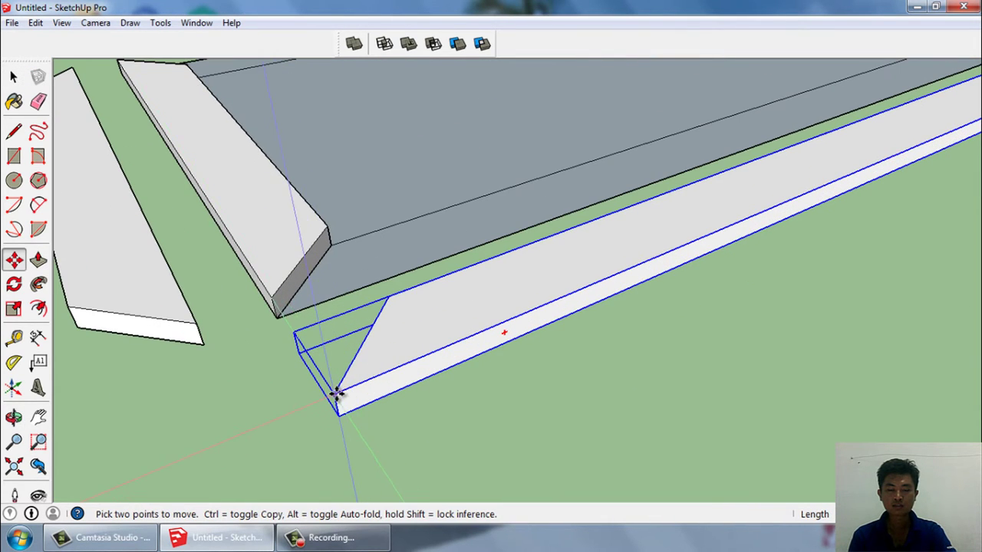
{"action": "scroll", "coordinate": [276, 307], "scroll_direction": "up", "scroll_amount": 2}
{"action": "scroll", "coordinate": [271, 294], "scroll_direction": "down", "scroll_amount": 2}
{"action": "scroll", "coordinate": [363, 346], "scroll_direction": "up", "scroll_amount": 2}
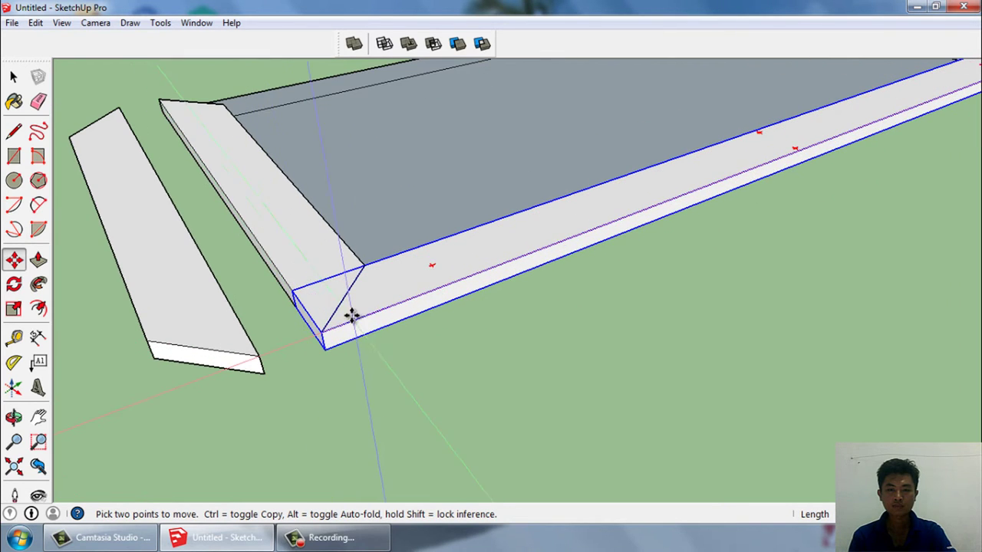
{"action": "key", "text": "ctrl"}
{"action": "left_click", "coordinate": [341, 328]}
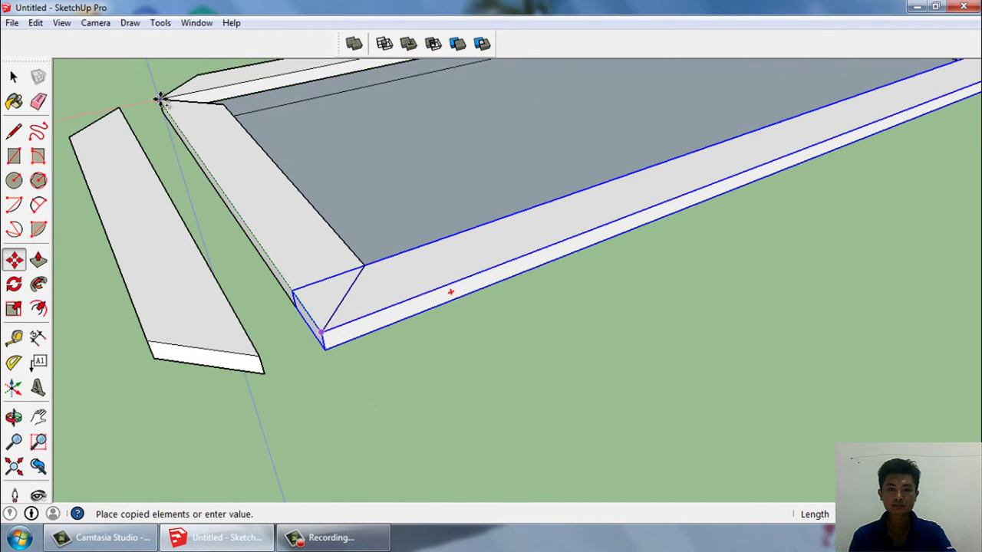
{"action": "left_click", "coordinate": [159, 98]}
{"action": "scroll", "coordinate": [650, 182], "scroll_direction": "down", "scroll_amount": 2}
{"action": "scroll", "coordinate": [456, 335], "scroll_direction": "down", "scroll_amount": 3}
Step: Flip the copy along green, fit it into the frame corner, and delete the leftover strip
{"action": "key", "text": "space"}
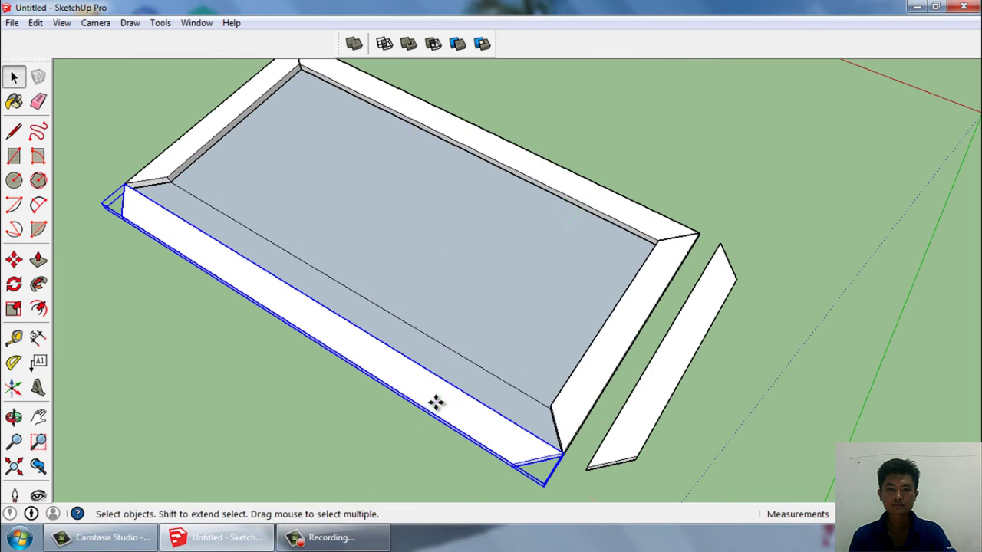
{"action": "right_click", "coordinate": [436, 401]}
{"action": "left_click", "coordinate": [602, 357]}
{"action": "scroll", "coordinate": [558, 443], "scroll_direction": "up", "scroll_amount": 4}
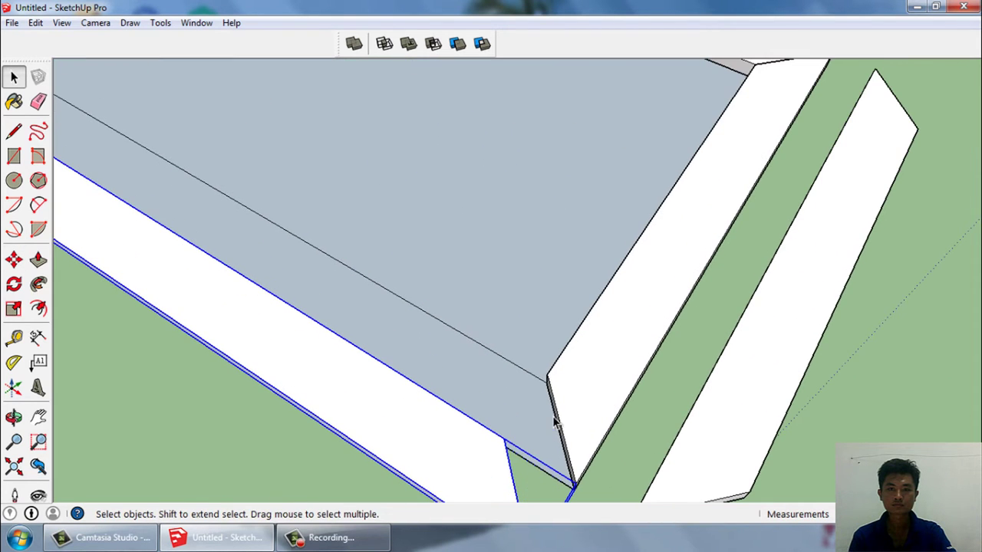
{"action": "key", "text": "m"}
{"action": "left_click", "coordinate": [548, 374]}
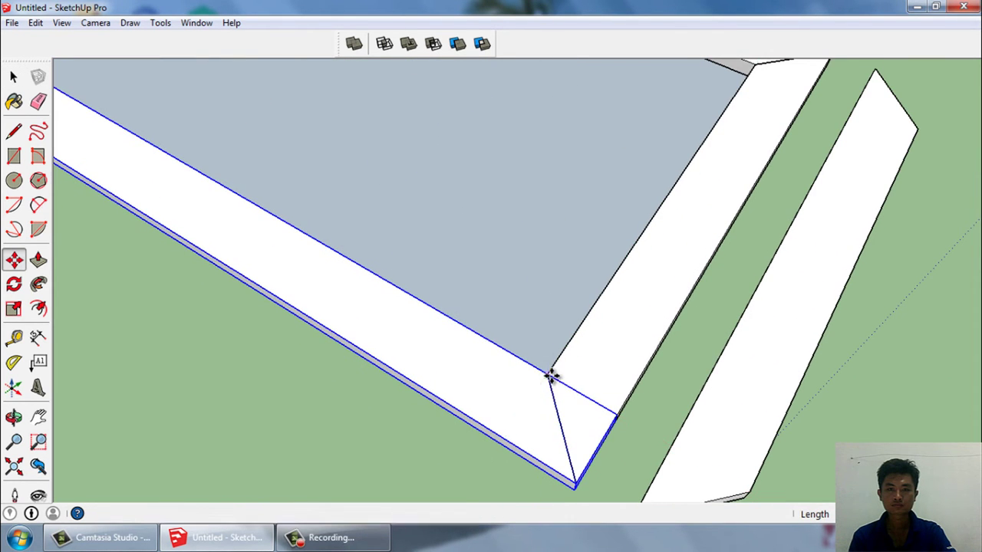
{"action": "key", "text": "space"}
{"action": "left_click", "coordinate": [743, 402]}
{"action": "key", "text": "Delete"}
{"action": "scroll", "coordinate": [561, 256], "scroll_direction": "down", "scroll_amount": 3}
Step: Draw a rectangle panel filling the mitred frame's opening
{"action": "scroll", "coordinate": [561, 383], "scroll_direction": "down", "scroll_amount": 3}
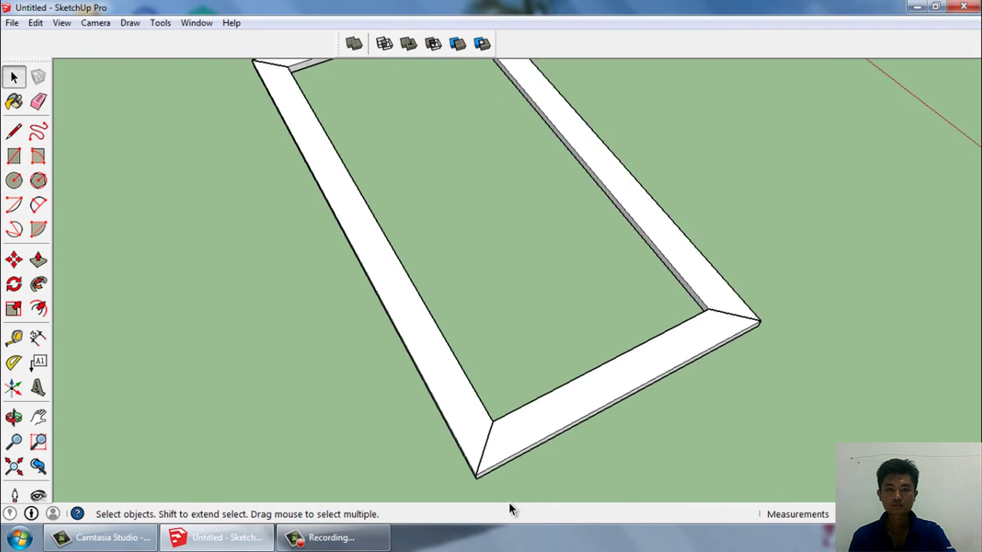
{"action": "middle_click_drag", "start_coordinate": [509, 503], "coordinate": [64, 72]}
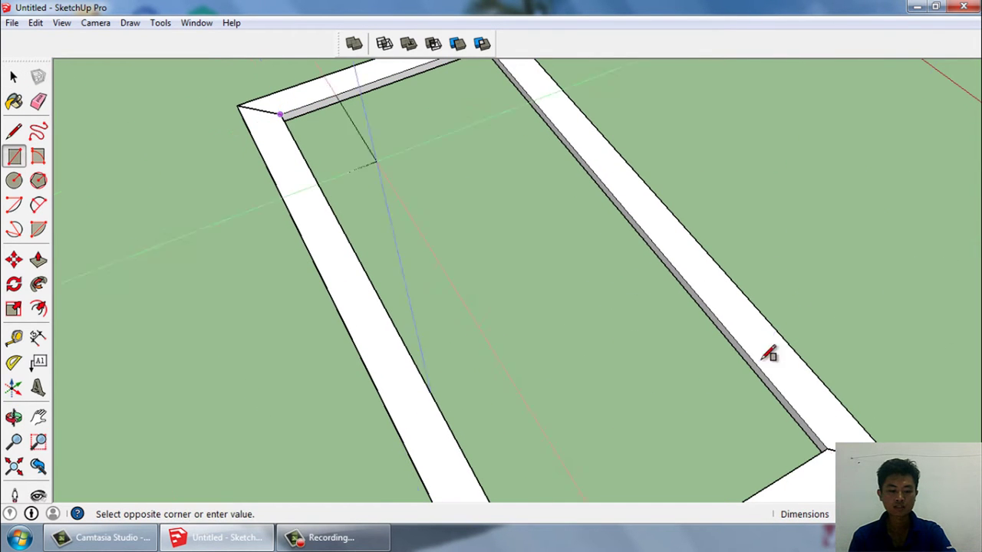
{"action": "left_click", "coordinate": [832, 445]}
{"action": "key", "text": "space"}
{"action": "mouse_move", "coordinate": [822, 450]}
{"action": "middle_mouse_down"}
{"action": "mouse_move", "coordinate": [646, 265]}
{"action": "mouse_move", "coordinate": [565, 212]}
{"action": "middle_mouse_up"}
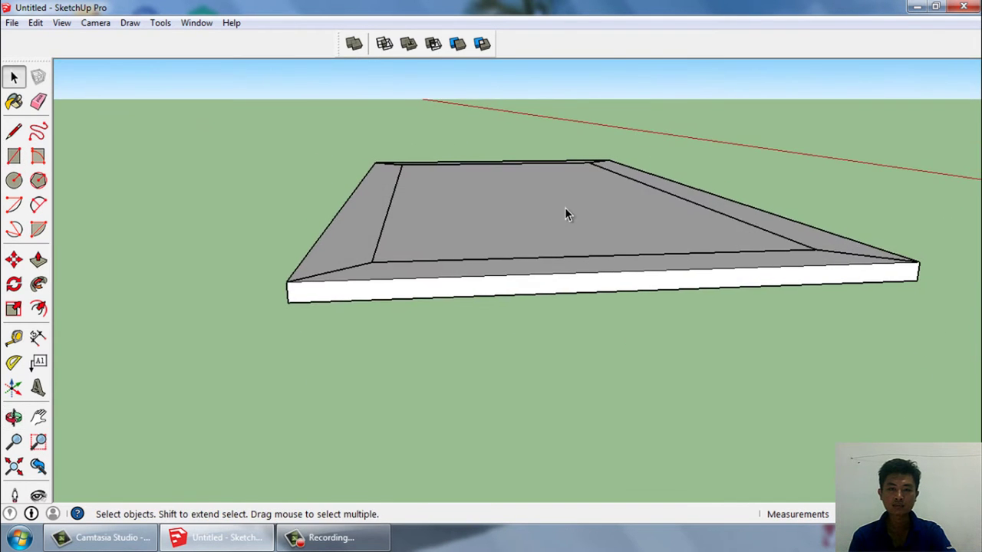
{"action": "left_click", "coordinate": [565, 214]}
{"action": "key", "text": "p"}
{"action": "left_click_drag", "start_coordinate": [564, 215], "coordinate": [580, 338]}
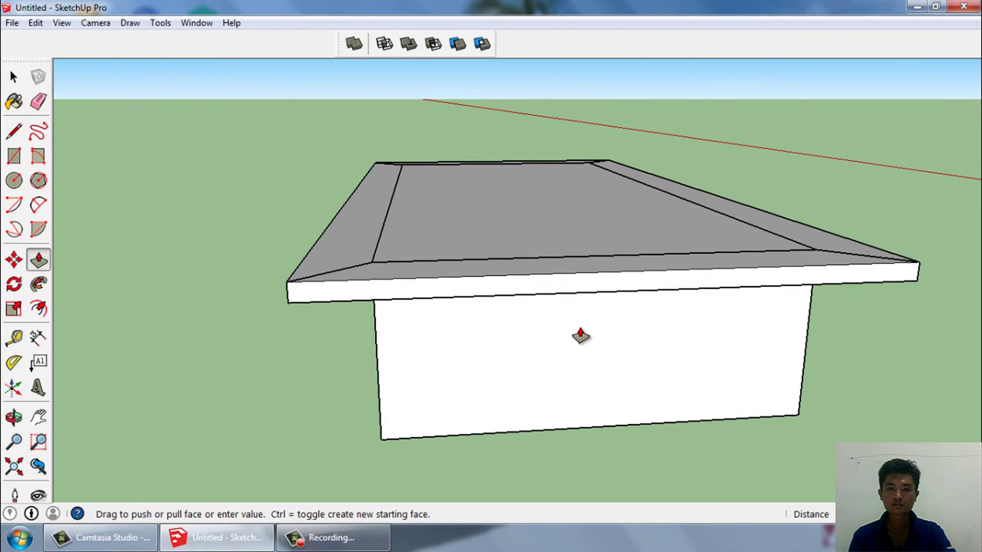
{"action": "key", "text": "space"}
Step: Make the inner panel face a group
{"action": "middle_click_drag", "start_coordinate": [611, 225], "coordinate": [330, 292]}
{"action": "left_click", "coordinate": [382, 241]}
{"action": "right_click", "coordinate": [382, 240]}
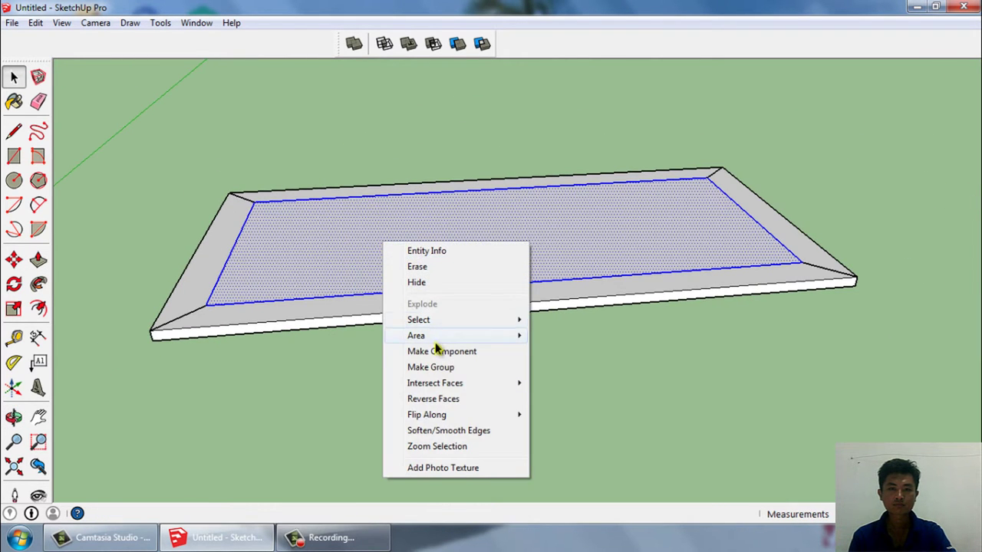
{"action": "left_click", "coordinate": [431, 367]}
Step: Select the frame top and unhide all hidden desk parts via Edit > Unhide > All
{"action": "left_click_drag", "start_coordinate": [158, 163], "coordinate": [175, 165]}
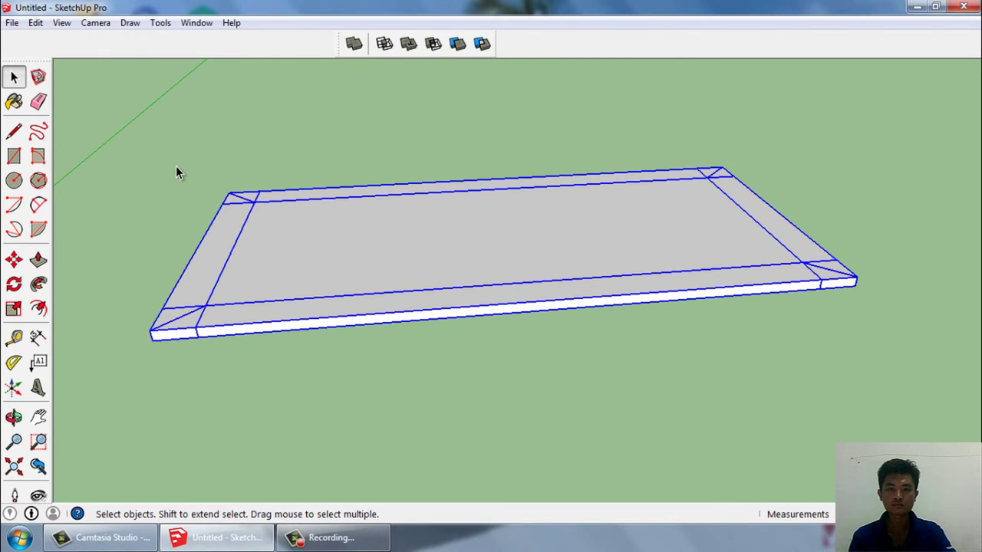
{"action": "left_click", "coordinate": [35, 23]}
{"action": "mouse_move", "coordinate": [62, 231]}
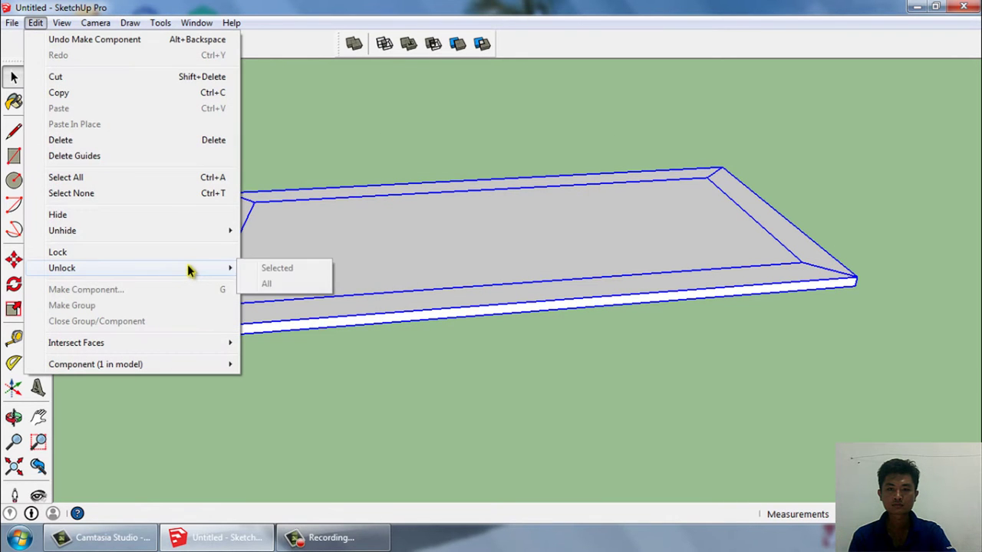
{"action": "left_click", "coordinate": [267, 263]}
Step: Lift the mitred-frame top and seat it on the desk cabinet
{"action": "scroll", "coordinate": [448, 360], "scroll_direction": "down", "scroll_amount": 3}
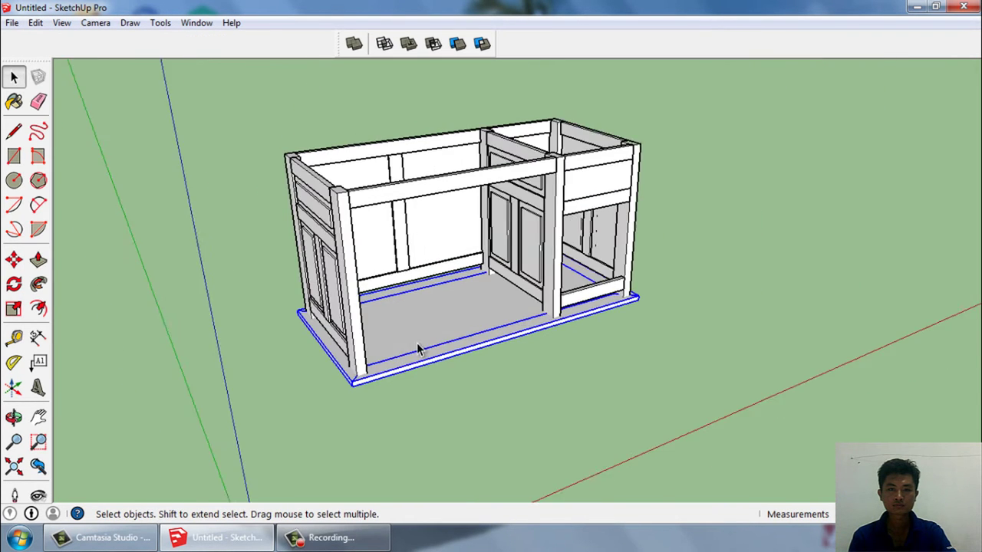
{"action": "scroll", "coordinate": [417, 345], "scroll_direction": "up", "scroll_amount": 2}
{"action": "scroll", "coordinate": [333, 417], "scroll_direction": "up", "scroll_amount": 2}
{"action": "key", "text": "m"}
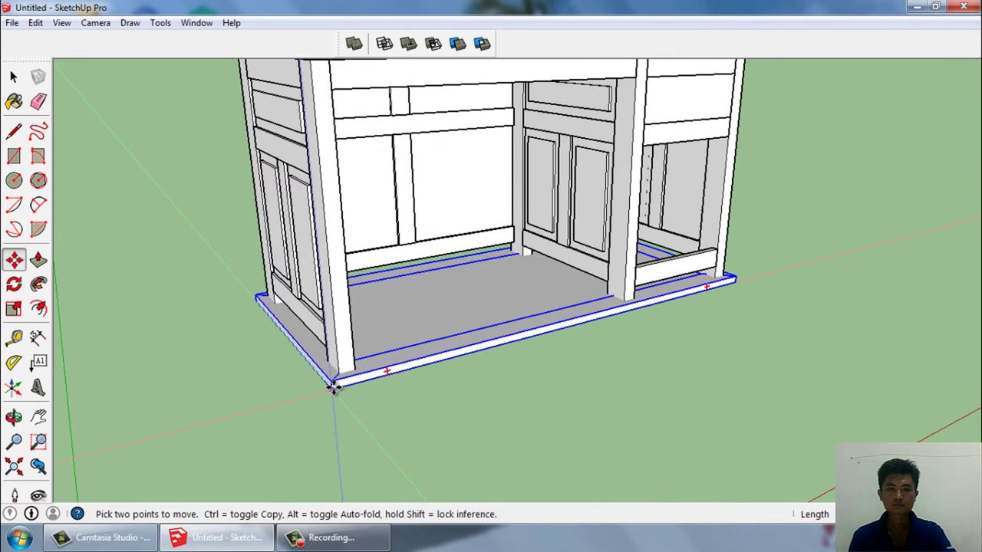
{"action": "scroll", "coordinate": [334, 388], "scroll_direction": "down", "scroll_amount": 3}
{"action": "left_click", "coordinate": [285, 318]}
{"action": "middle_click_drag", "start_coordinate": [307, 134], "coordinate": [515, 127]}
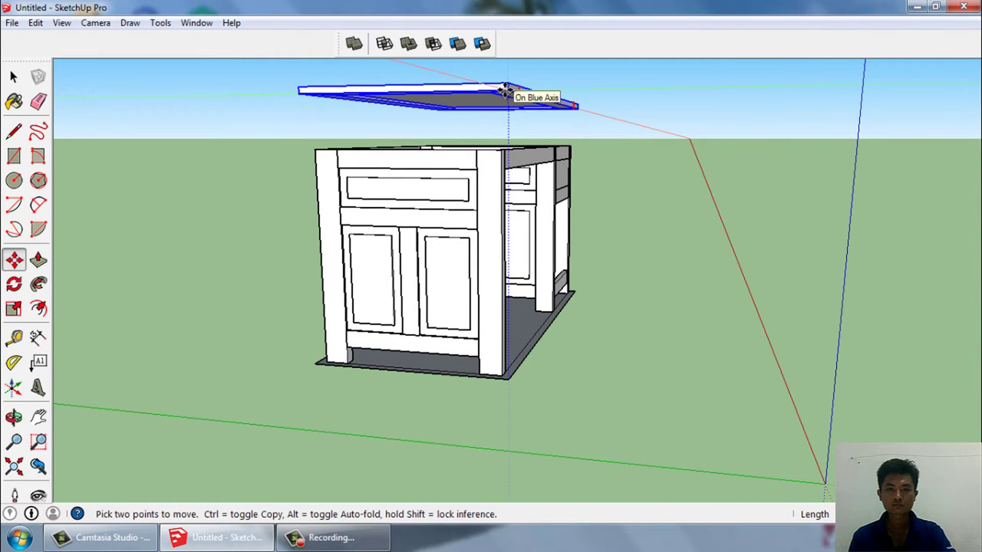
{"action": "key", "text": "Escape"}
Step: Delete the floor panel, then undo the deletion to restore it
{"action": "mouse_move", "coordinate": [504, 92]}
{"action": "middle_mouse_down"}
{"action": "mouse_move", "coordinate": [427, 151]}
{"action": "mouse_move", "coordinate": [504, 143]}
{"action": "mouse_move", "coordinate": [491, 230]}
{"action": "middle_mouse_up"}
{"action": "scroll", "coordinate": [427, 151], "scroll_direction": "up", "scroll_amount": 3}
{"action": "scroll", "coordinate": [662, 175], "scroll_direction": "down", "scroll_amount": 5}
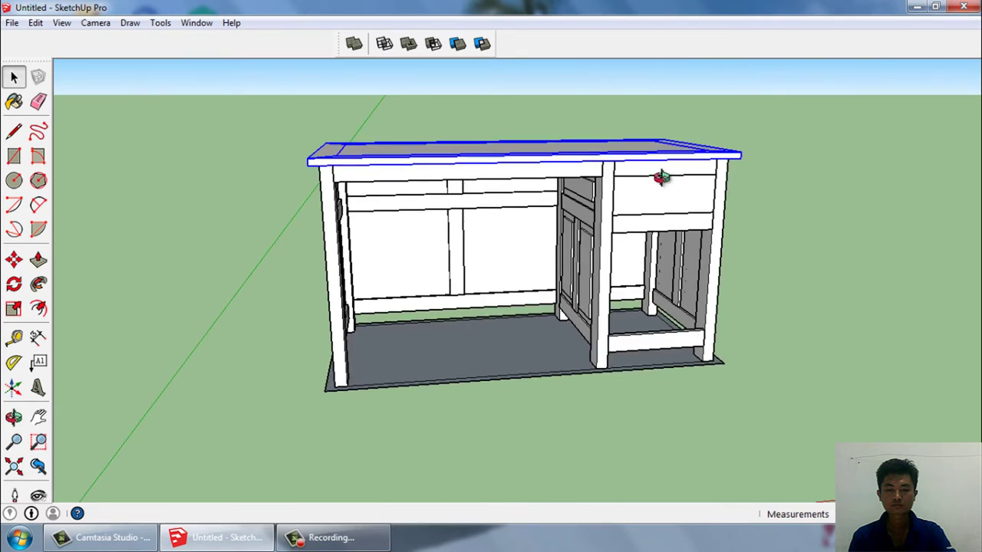
{"action": "middle_click_drag", "start_coordinate": [662, 176], "coordinate": [500, 430]}
{"action": "left_click", "coordinate": [500, 431]}
{"action": "left_click", "coordinate": [510, 358]}
{"action": "mouse_move", "coordinate": [481, 346]}
{"action": "middle_mouse_down"}
{"action": "mouse_move", "coordinate": [510, 358]}
{"action": "mouse_move", "coordinate": [792, 349]}
{"action": "mouse_move", "coordinate": [684, 366]}
{"action": "mouse_move", "coordinate": [591, 329]}
{"action": "middle_mouse_up"}
{"action": "key", "text": "Delete"}
{"action": "key", "text": "ctrl+z"}
{"action": "scroll", "coordinate": [666, 336], "scroll_direction": "up", "scroll_amount": 5}
{"action": "scroll", "coordinate": [666, 336], "scroll_direction": "down", "scroll_amount": 5}
Step: Start a rectangle at the centre leg's inner corner under the rail
{"action": "middle_click_drag", "start_coordinate": [666, 336], "coordinate": [596, 300]}
{"action": "scroll", "coordinate": [130, 154], "scroll_direction": "up", "scroll_amount": 5}
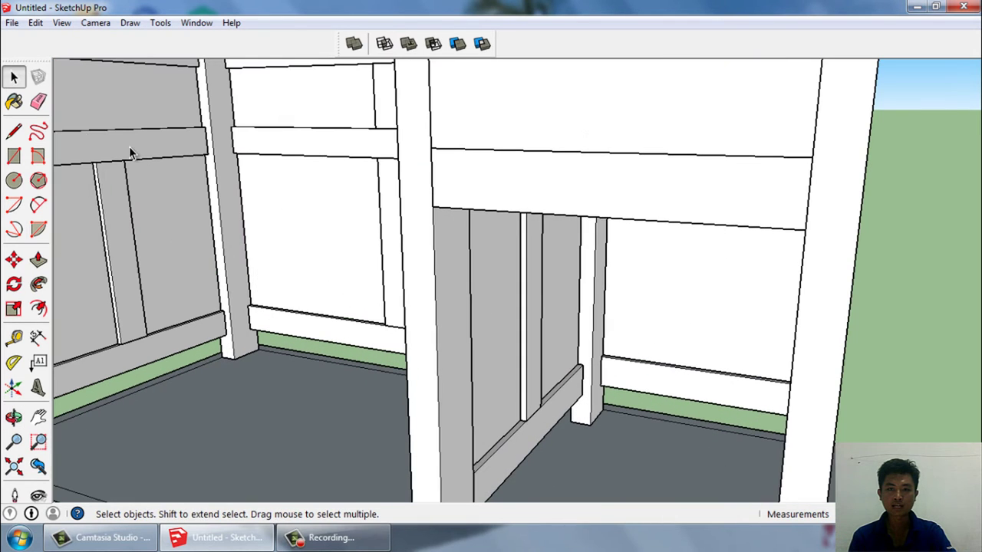
{"action": "left_click", "coordinate": [438, 204]}
{"action": "scroll", "coordinate": [449, 196], "scroll_direction": "down", "scroll_amount": 3}
{"action": "middle_click_drag", "start_coordinate": [463, 184], "coordinate": [459, 418]}
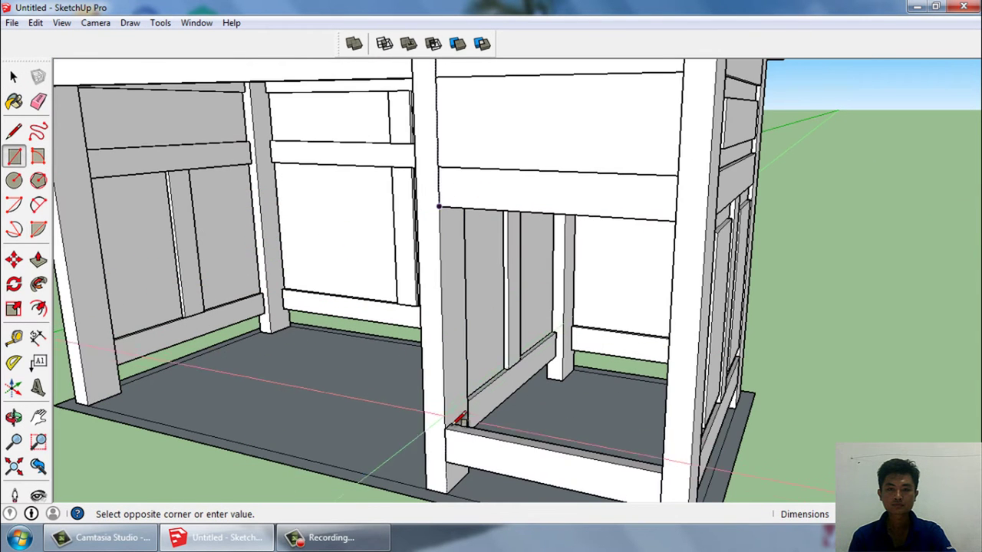
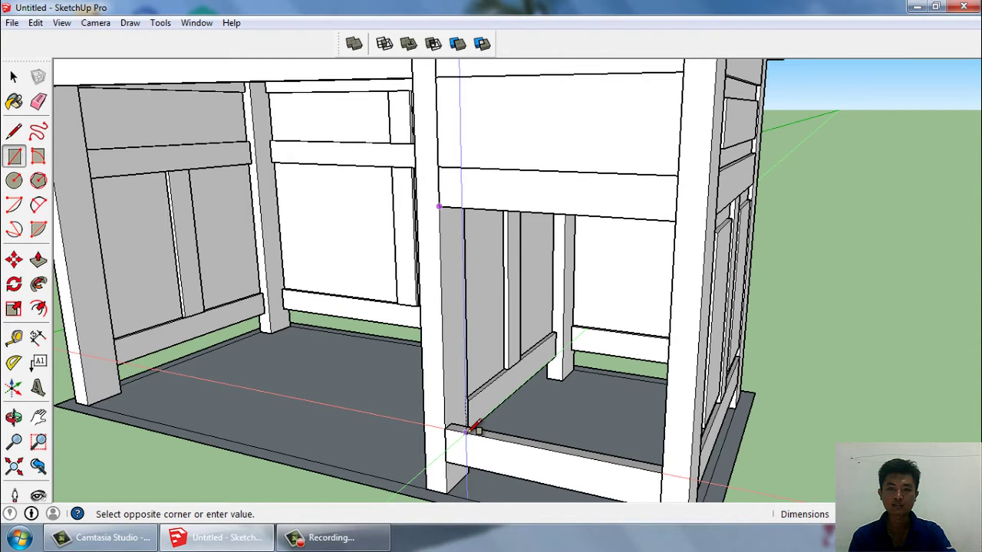
Step: Finish the rectangle on the post face and Push/Pull it out into a vertical side board
{"action": "left_click", "coordinate": [467, 431]}
{"action": "key", "text": "space"}
{"action": "scroll", "coordinate": [461, 392], "scroll_direction": "up", "scroll_amount": 2}
{"action": "left_click", "coordinate": [461, 392]}
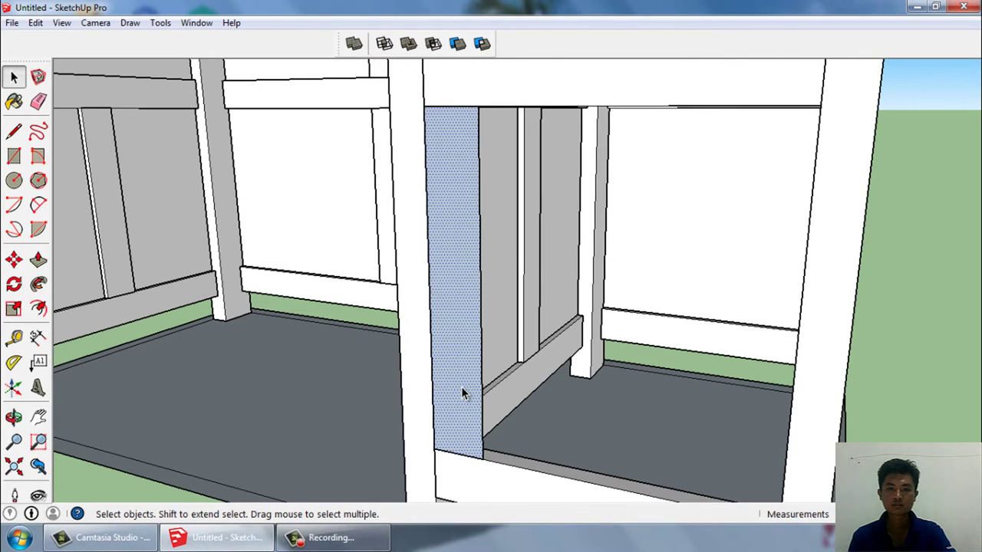
{"action": "scroll", "coordinate": [462, 391], "scroll_direction": "down", "scroll_amount": 2}
{"action": "scroll", "coordinate": [471, 393], "scroll_direction": "up", "scroll_amount": 1}
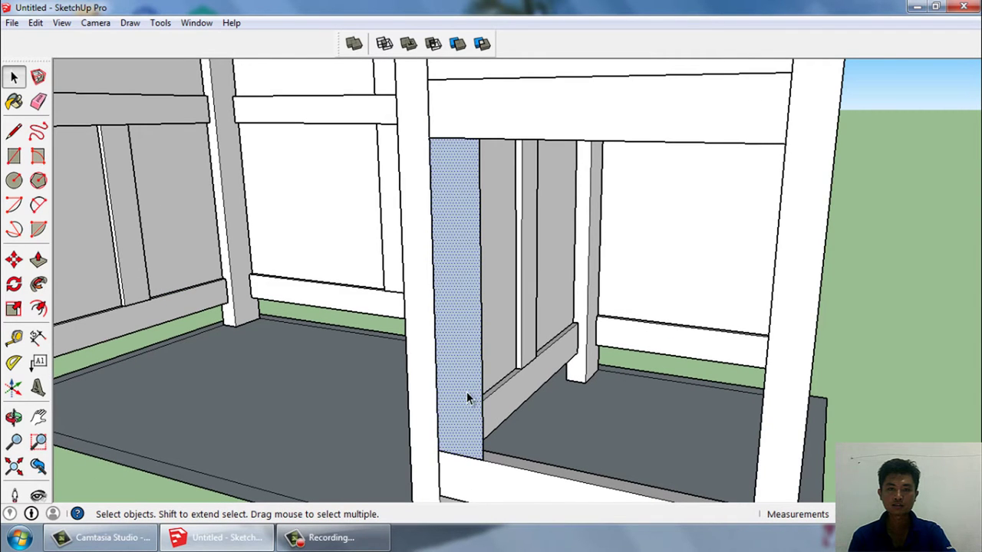
{"action": "key", "text": "p"}
{"action": "left_click", "coordinate": [465, 400]}
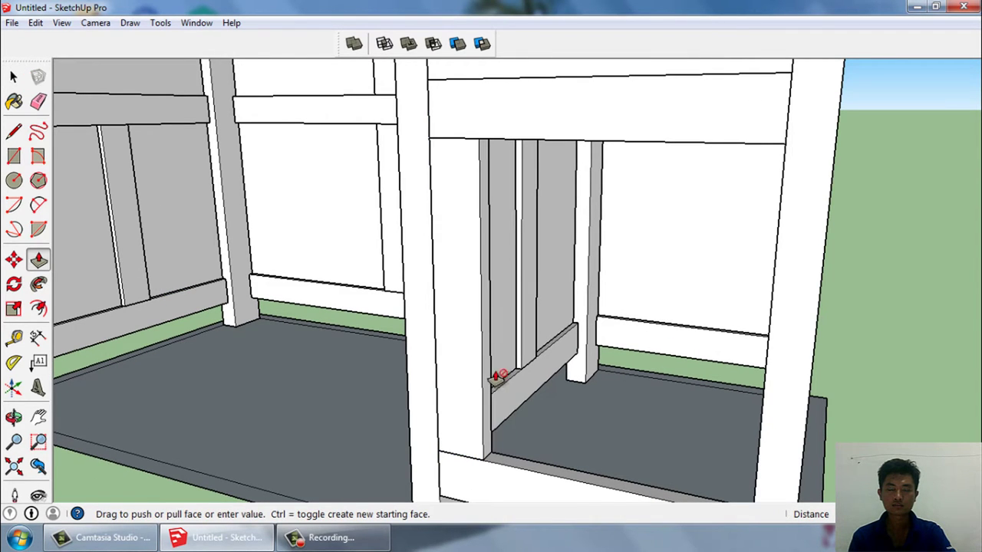
{"action": "key", "text": "space"}
{"action": "left_click", "coordinate": [466, 336]}
{"action": "scroll", "coordinate": [464, 336], "scroll_direction": "up", "scroll_amount": 2}
{"action": "scroll", "coordinate": [457, 344], "scroll_direction": "down", "scroll_amount": 2}
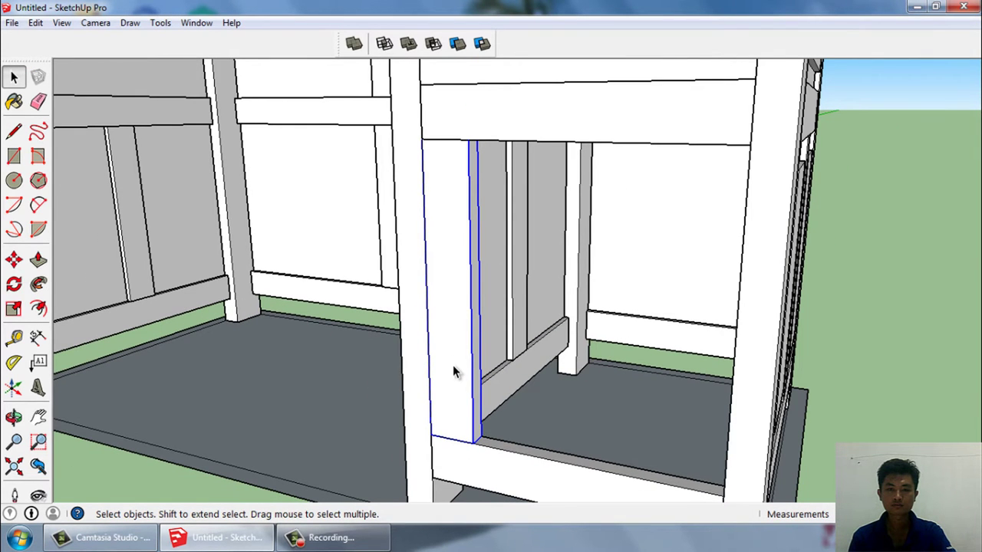
{"action": "scroll", "coordinate": [453, 375], "scroll_direction": "down", "scroll_amount": 1}
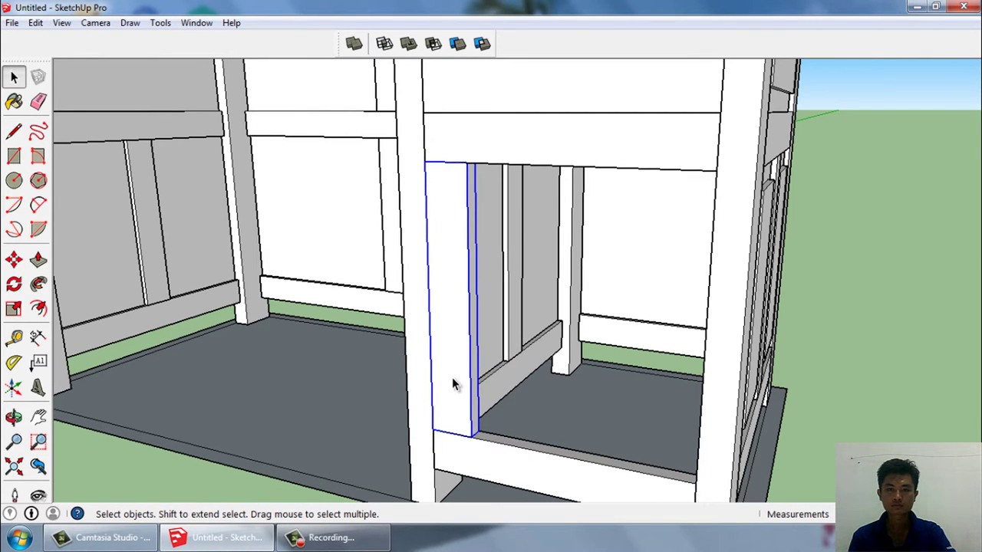
Step: Copy the side board to the right side of the opening with Move plus Ctrl
{"action": "key", "text": "m"}
{"action": "key", "text": "ctrl"}
{"action": "left_click", "coordinate": [470, 436]}
{"action": "left_click", "coordinate": [695, 483]}
{"action": "key", "text": "space"}
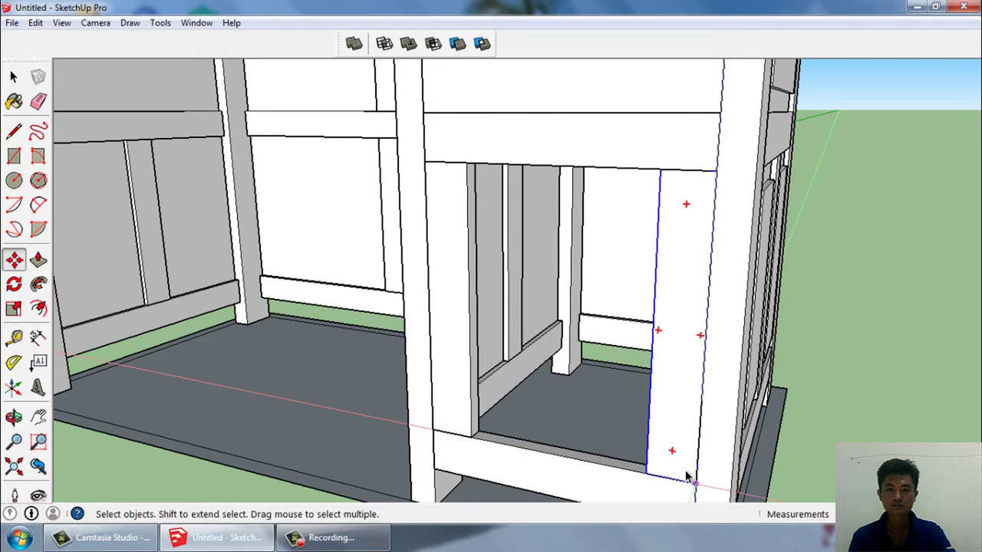
{"action": "scroll", "coordinate": [720, 459], "scroll_direction": "up", "scroll_amount": 2}
{"action": "scroll", "coordinate": [800, 416], "scroll_direction": "down", "scroll_amount": 3}
{"action": "scroll", "coordinate": [809, 418], "scroll_direction": "up", "scroll_amount": 3}
{"action": "middle_click_drag", "start_coordinate": [808, 412], "coordinate": [755, 403]}
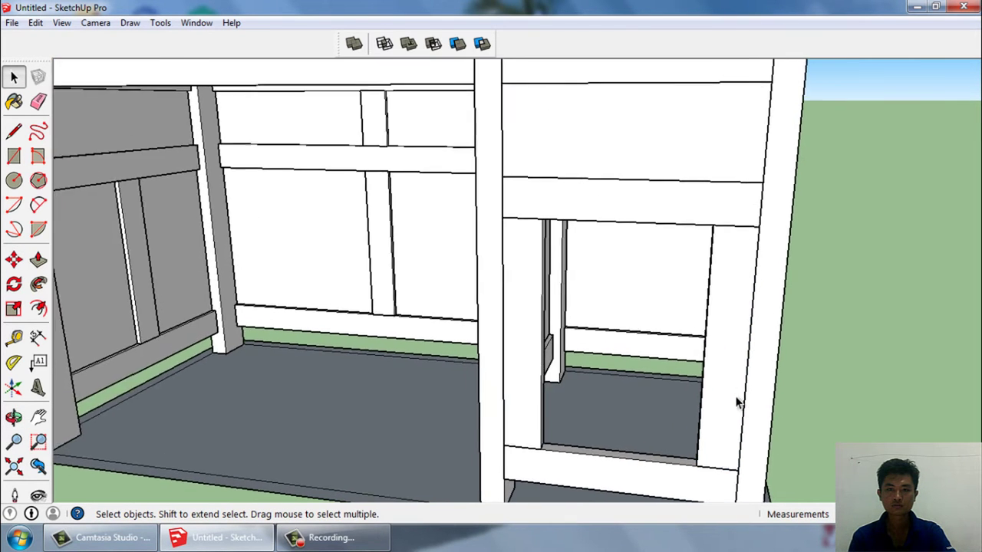
{"action": "scroll", "coordinate": [752, 406], "scroll_direction": "up", "scroll_amount": 2}
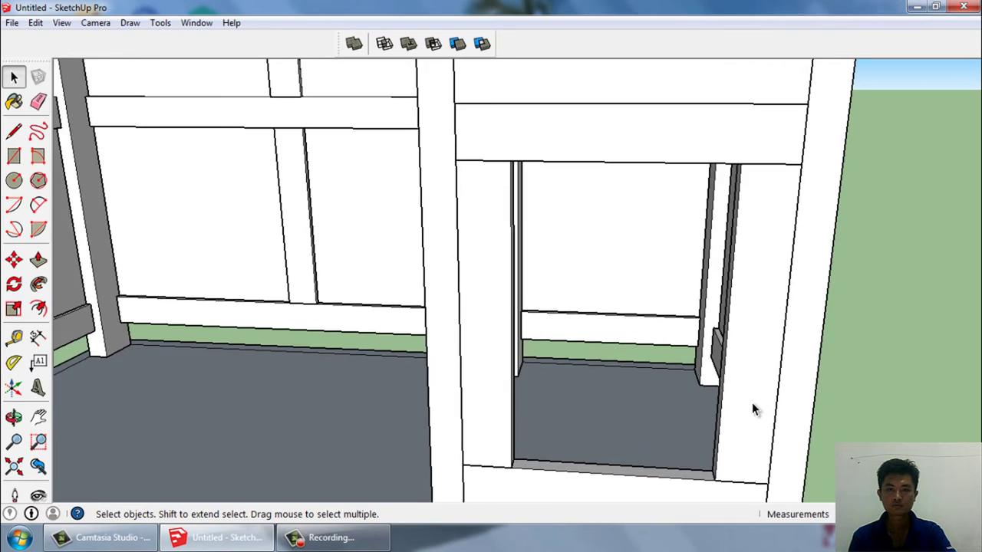
{"action": "scroll", "coordinate": [747, 406], "scroll_direction": "down", "scroll_amount": 2}
{"action": "middle_click_drag", "start_coordinate": [748, 406], "coordinate": [613, 406]}
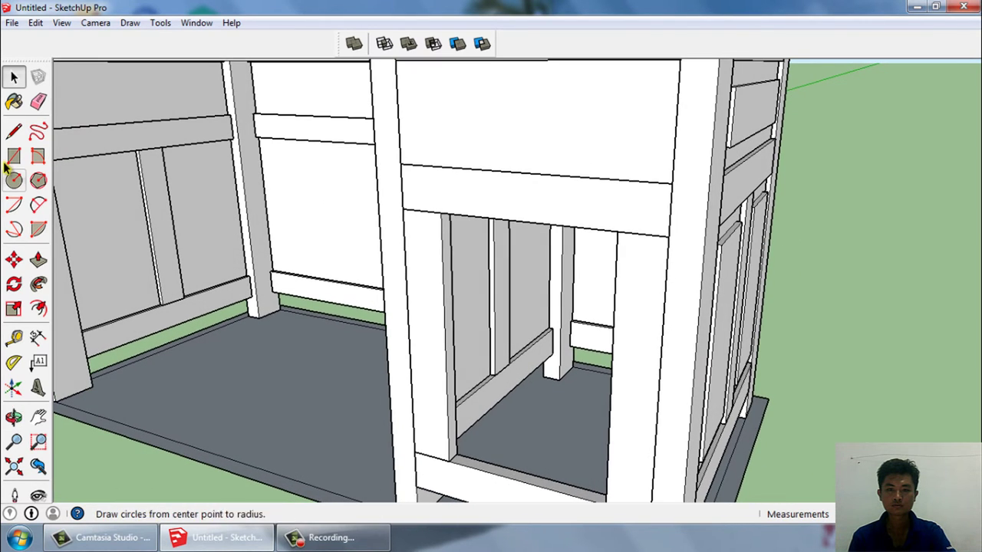
Step: Draw a threshold rectangle across the opening's base and push it up by the previous thickness
{"action": "left_click", "coordinate": [14, 155]}
{"action": "scroll", "coordinate": [460, 427], "scroll_direction": "up", "scroll_amount": 3}
{"action": "left_click", "coordinate": [447, 429]}
{"action": "middle_click_drag", "start_coordinate": [508, 461], "coordinate": [901, 396]}
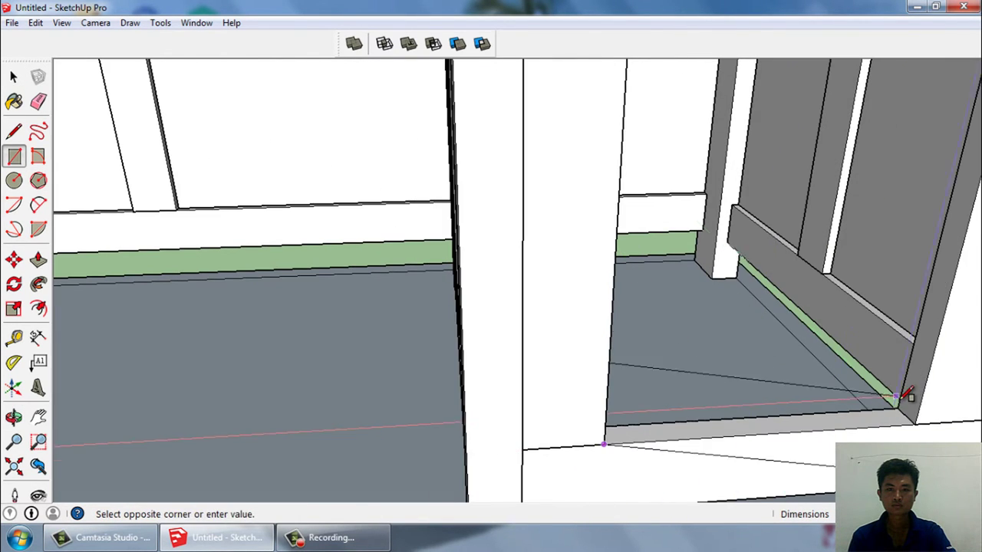
{"action": "left_click", "coordinate": [902, 395]}
{"action": "key", "text": "space"}
{"action": "key", "text": "p"}
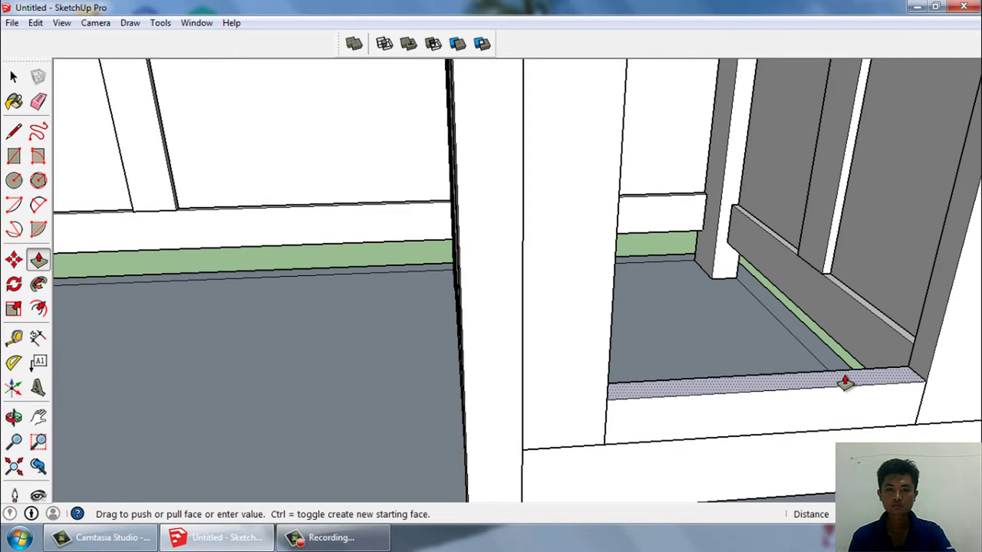
{"action": "double_click", "coordinate": [845, 383]}
{"action": "key", "text": "space"}
Step: Copy the threshold board up to the top of the opening
{"action": "mouse_move", "coordinate": [817, 389]}
{"action": "middle_mouse_down"}
{"action": "mouse_move", "coordinate": [647, 384]}
{"action": "mouse_move", "coordinate": [586, 368]}
{"action": "middle_mouse_up"}
{"action": "key", "text": "m"}
{"action": "left_click", "coordinate": [586, 368]}
{"action": "key", "text": "ctrl"}
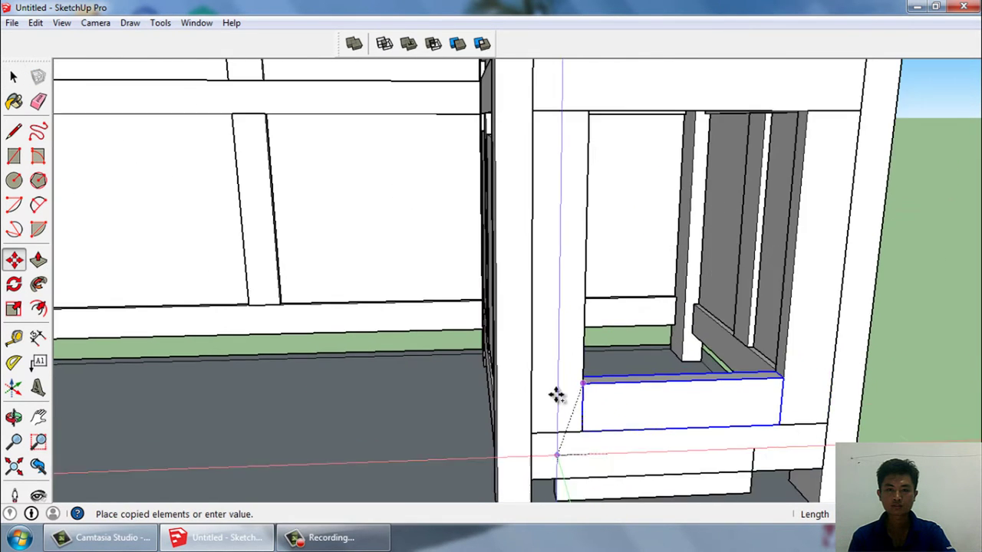
{"action": "left_click", "coordinate": [587, 113]}
{"action": "key", "text": "space"}
{"action": "mouse_move", "coordinate": [902, 268]}
{"action": "middle_mouse_down"}
{"action": "mouse_move", "coordinate": [883, 329]}
{"action": "mouse_move", "coordinate": [268, 257]}
{"action": "middle_mouse_up"}
{"action": "scroll", "coordinate": [268, 257], "scroll_direction": "up", "scroll_amount": 2}
Step: Draw a rectangle panel filling the inner opening
{"action": "key", "text": "r"}
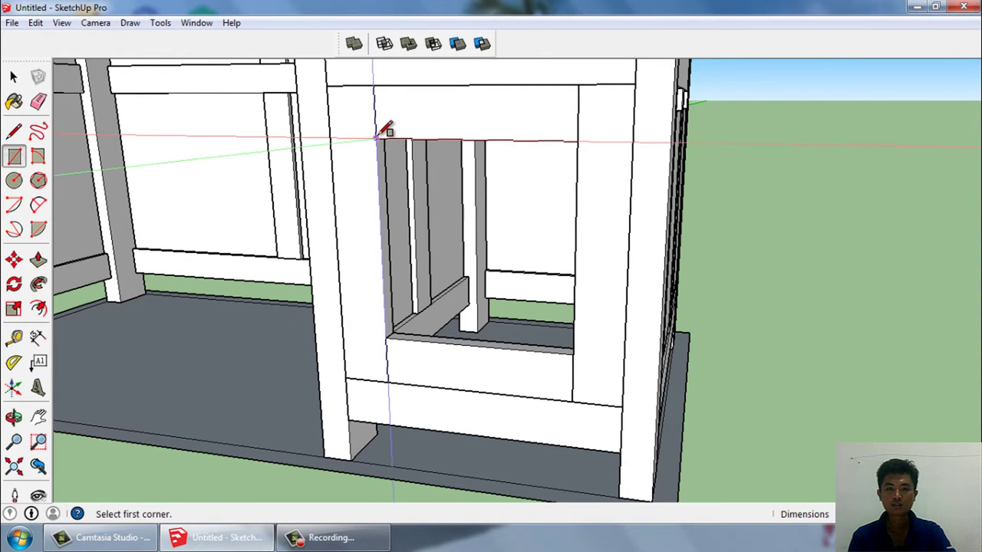
{"action": "left_click", "coordinate": [376, 139]}
{"action": "left_click", "coordinate": [574, 351]}
Step: Delete the panel that fills the opening
{"action": "key", "text": "space"}
{"action": "scroll", "coordinate": [542, 369], "scroll_direction": "down", "scroll_amount": 2}
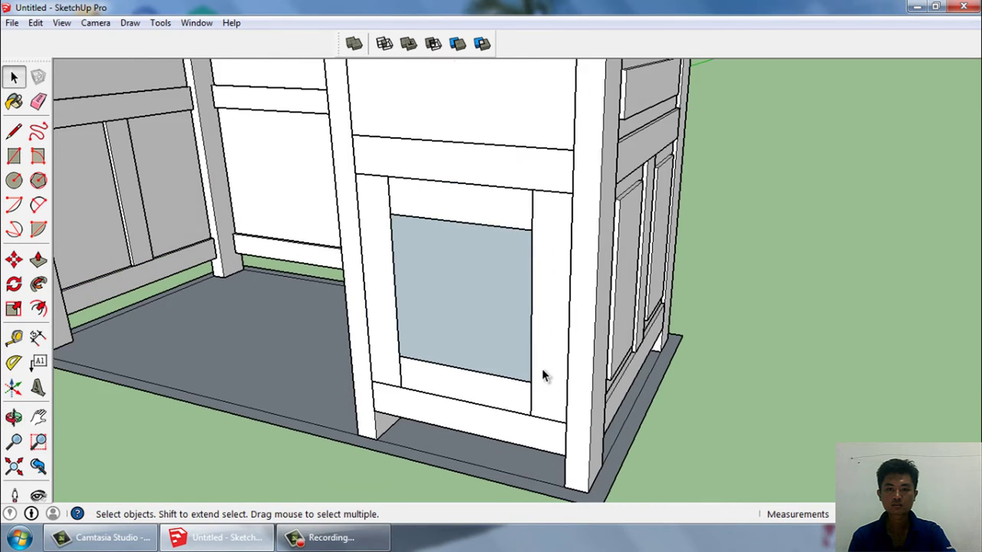
{"action": "scroll", "coordinate": [494, 327], "scroll_direction": "up", "scroll_amount": 2}
{"action": "middle_click_drag", "start_coordinate": [493, 327], "coordinate": [583, 311]}
{"action": "scroll", "coordinate": [570, 299], "scroll_direction": "up", "scroll_amount": 1}
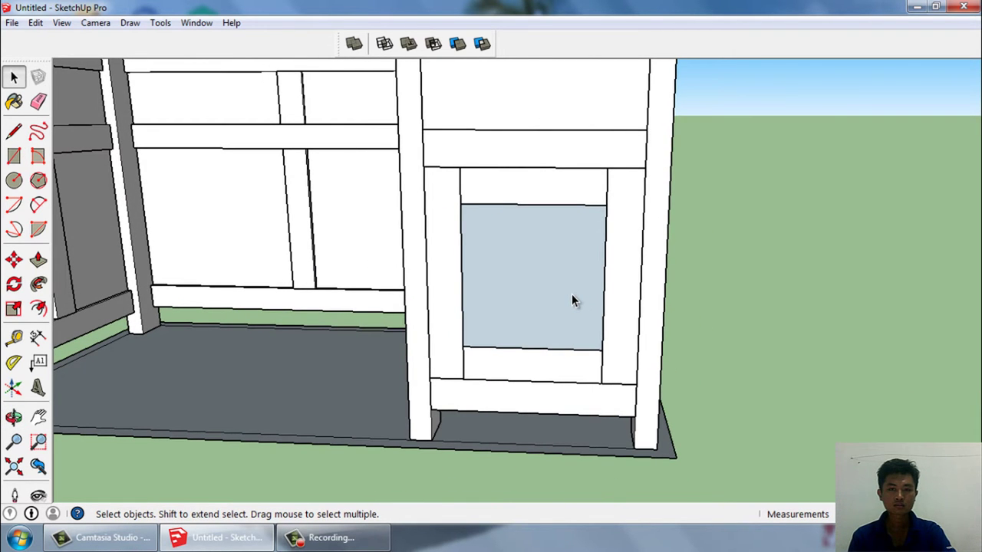
{"action": "left_click", "coordinate": [548, 289]}
{"action": "key", "text": "Delete"}
Step: Open the board group for editing and delete the lower drawer front board
{"action": "middle_click_drag", "start_coordinate": [538, 287], "coordinate": [439, 325]}
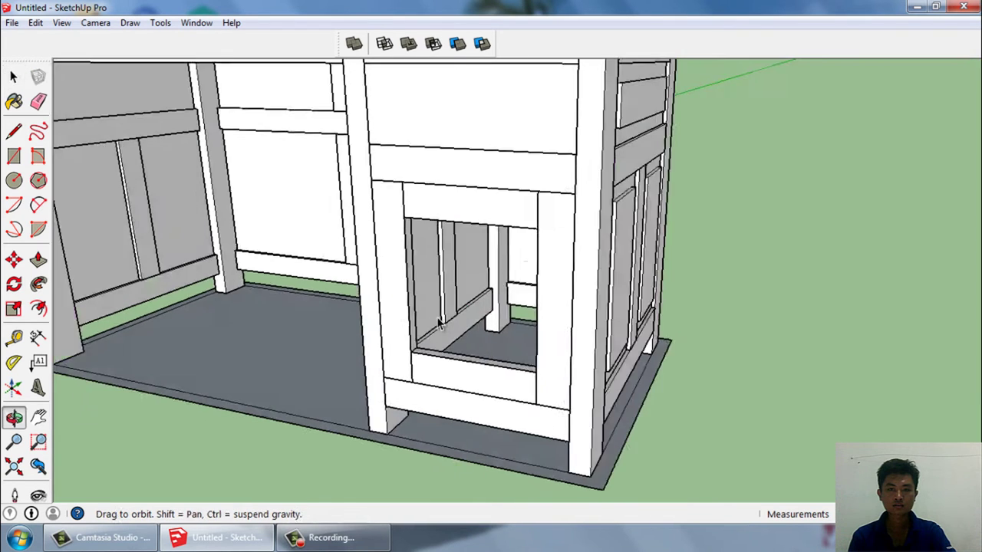
{"action": "scroll", "coordinate": [383, 303], "scroll_direction": "up", "scroll_amount": 3}
{"action": "double_click", "coordinate": [380, 299]}
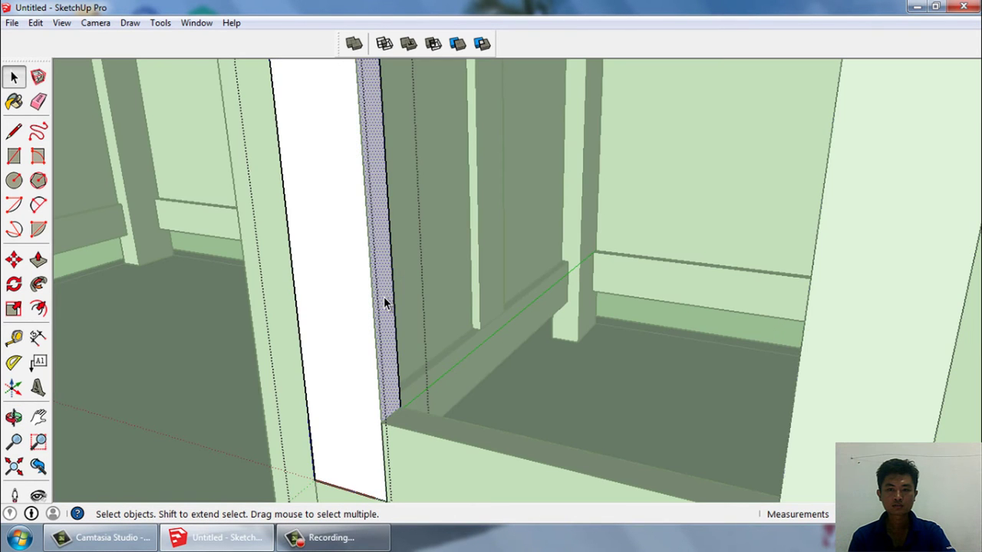
{"action": "key", "text": "p"}
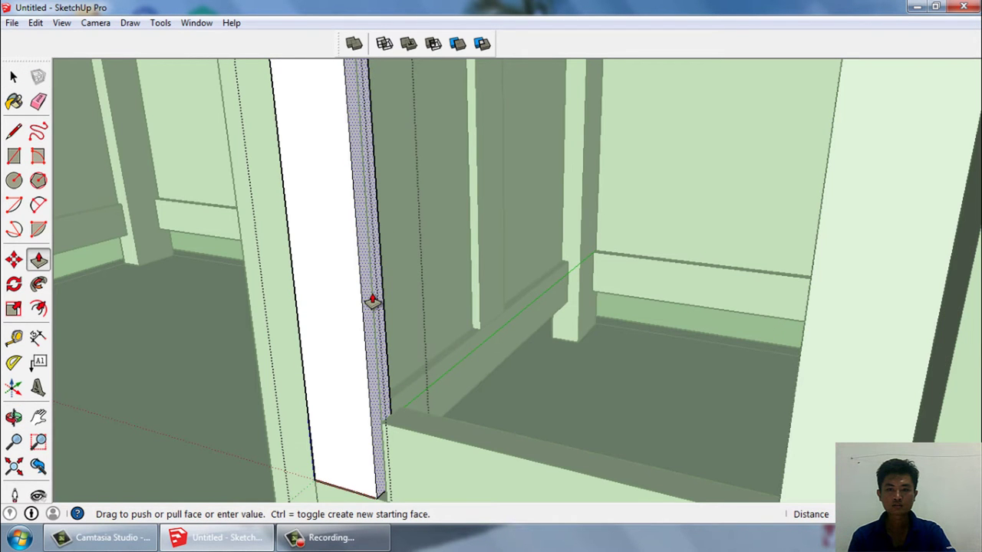
{"action": "key", "text": "space"}
{"action": "middle_click_drag", "start_coordinate": [372, 302], "coordinate": [963, 361]}
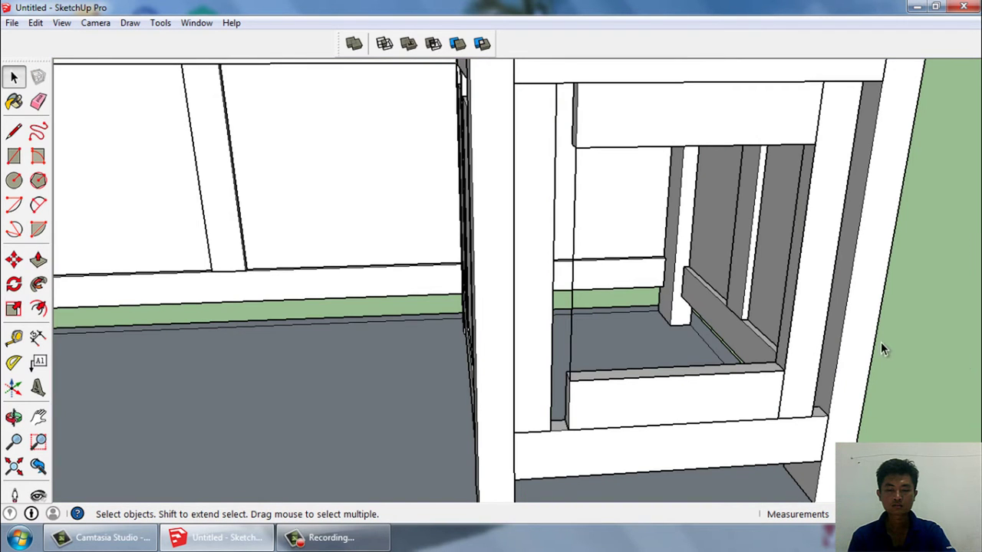
{"action": "scroll", "coordinate": [806, 304], "scroll_direction": "up", "scroll_amount": 1}
{"action": "key", "text": "m"}
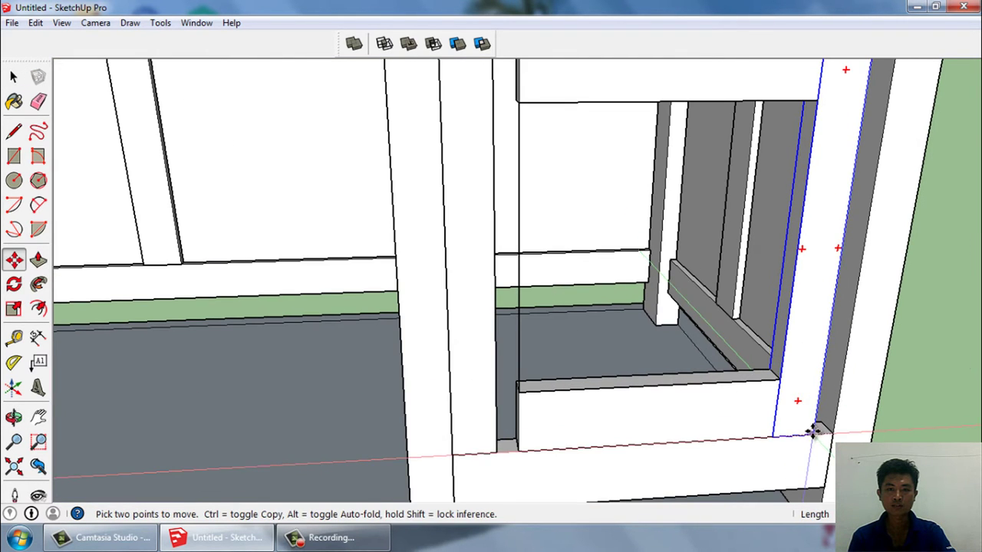
{"action": "key", "text": "space"}
{"action": "left_click", "coordinate": [713, 411]}
{"action": "key", "text": "Delete"}
Step: Delete the top drawer panel from the cavity
{"action": "middle_click_drag", "start_coordinate": [713, 411], "coordinate": [630, 299]}
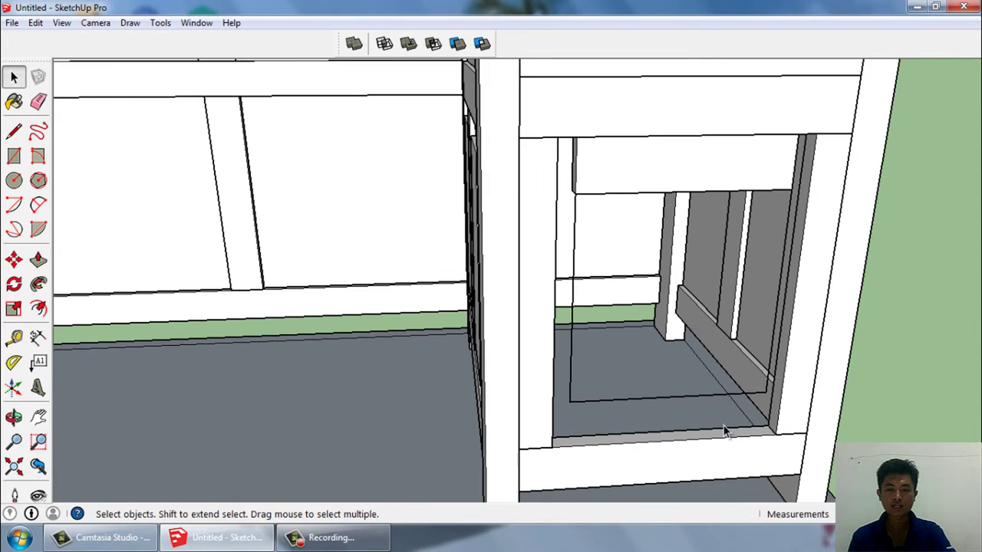
{"action": "mouse_move", "coordinate": [638, 187]}
{"action": "middle_mouse_down"}
{"action": "mouse_move", "coordinate": [664, 312]}
{"action": "mouse_move", "coordinate": [663, 395]}
{"action": "middle_mouse_up"}
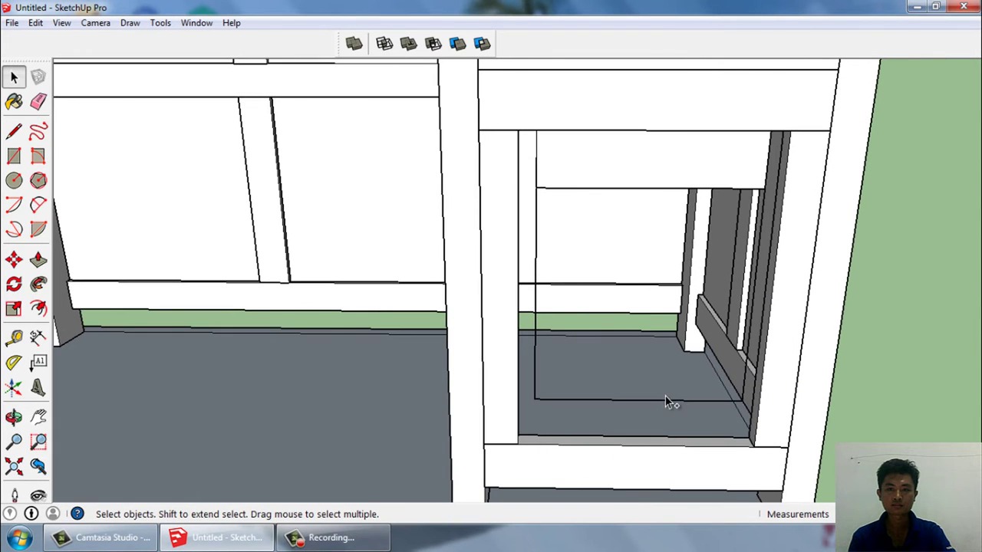
{"action": "key", "text": "ctrl+z"}
{"action": "left_click", "coordinate": [656, 170]}
{"action": "key", "text": "Delete"}
Step: Erase the stray line left across the cavity
{"action": "mouse_move", "coordinate": [652, 252]}
{"action": "middle_mouse_down"}
{"action": "mouse_move", "coordinate": [605, 181]}
{"action": "mouse_move", "coordinate": [575, 213]}
{"action": "mouse_move", "coordinate": [540, 211]}
{"action": "middle_mouse_up"}
{"action": "scroll", "coordinate": [560, 242], "scroll_direction": "up", "scroll_amount": 2}
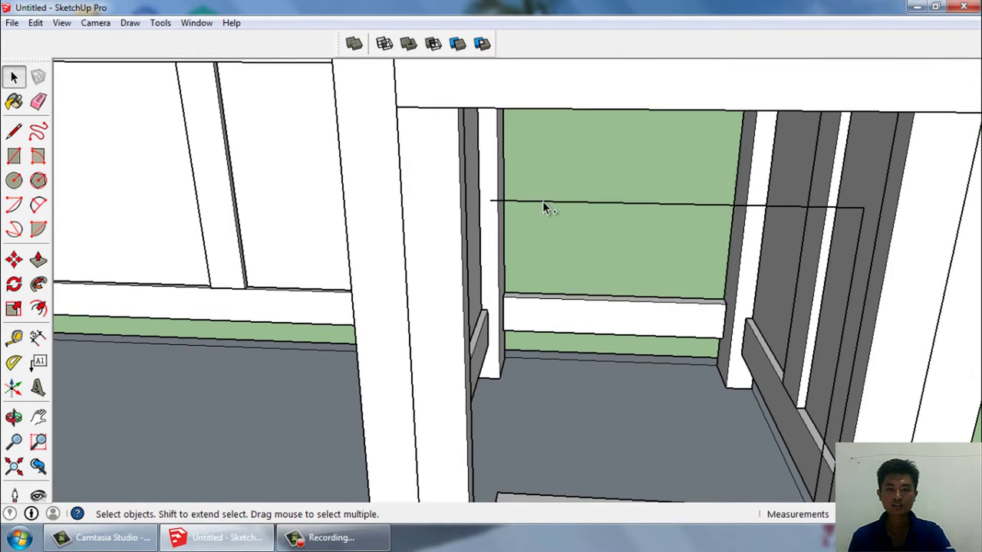
{"action": "left_click", "coordinate": [848, 209]}
{"action": "key", "text": "Delete"}
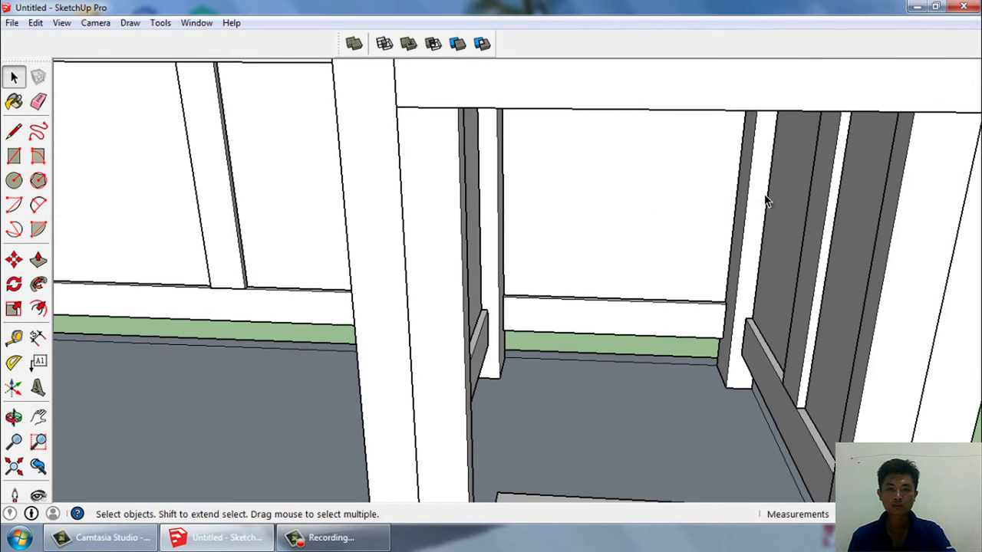
Step: Open the drawer front group for editing from a low close-up view, then exit it
{"action": "mouse_move", "coordinate": [765, 201]}
{"action": "middle_mouse_down"}
{"action": "mouse_move", "coordinate": [713, 414]}
{"action": "mouse_move", "coordinate": [626, 409]}
{"action": "middle_mouse_up"}
{"action": "double_click", "coordinate": [626, 408]}
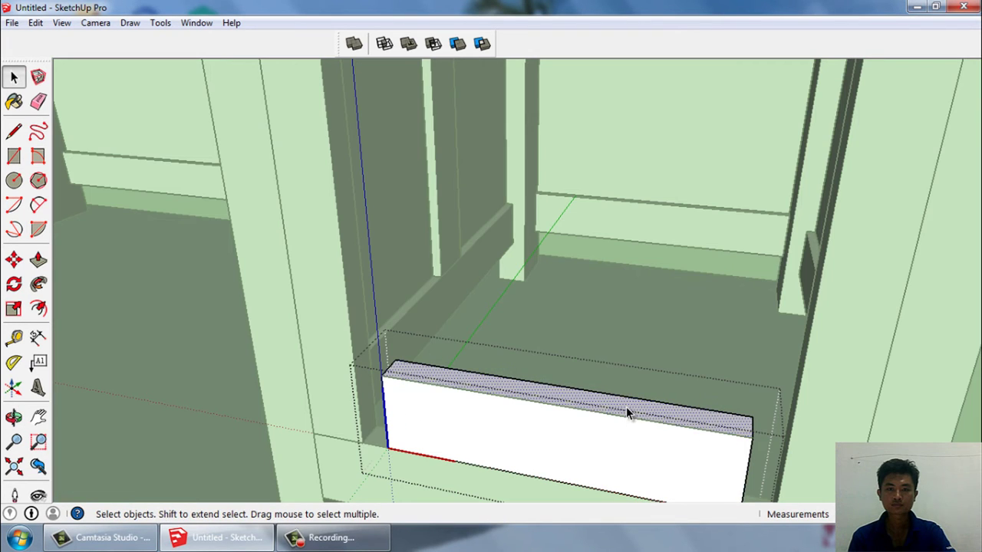
{"action": "key", "text": "p"}
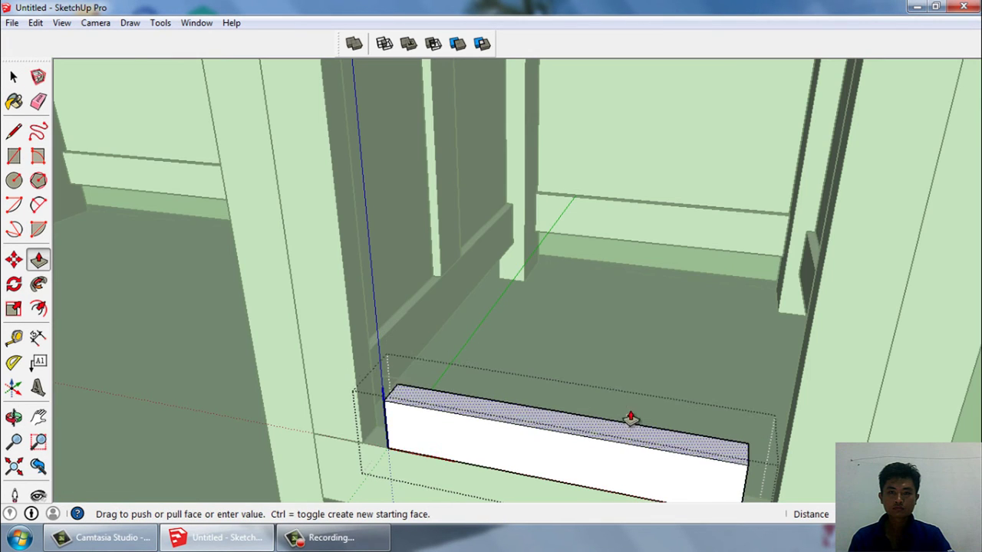
{"action": "key", "text": "space"}
{"action": "mouse_move", "coordinate": [627, 418]}
{"action": "middle_mouse_down"}
{"action": "mouse_move", "coordinate": [867, 426]}
{"action": "mouse_move", "coordinate": [675, 461]}
{"action": "mouse_move", "coordinate": [621, 432]}
{"action": "middle_mouse_up"}
{"action": "key", "text": "Escape"}
Step: Pull the bottom sill board out so it spans the opening's base to the right post
{"action": "double_click", "coordinate": [621, 426]}
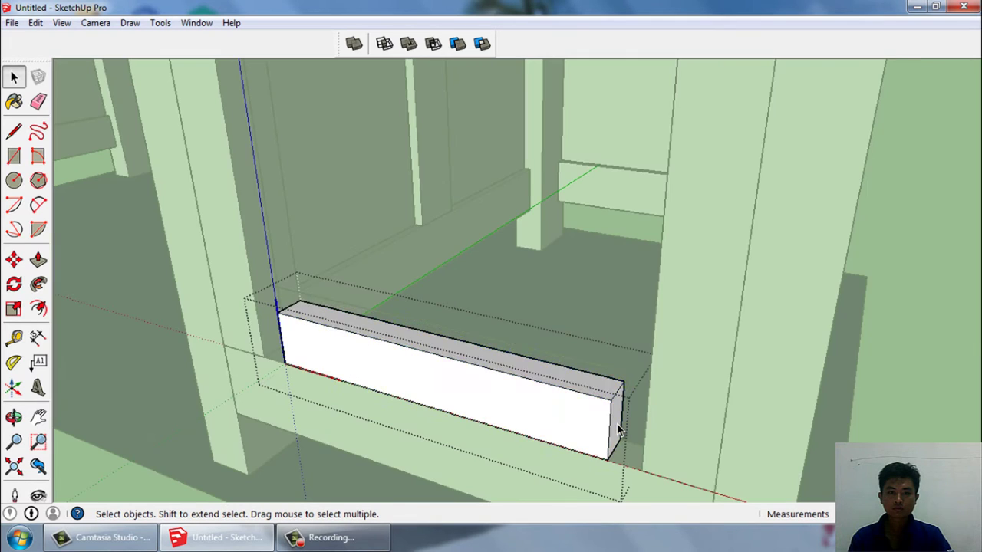
{"action": "key", "text": "p"}
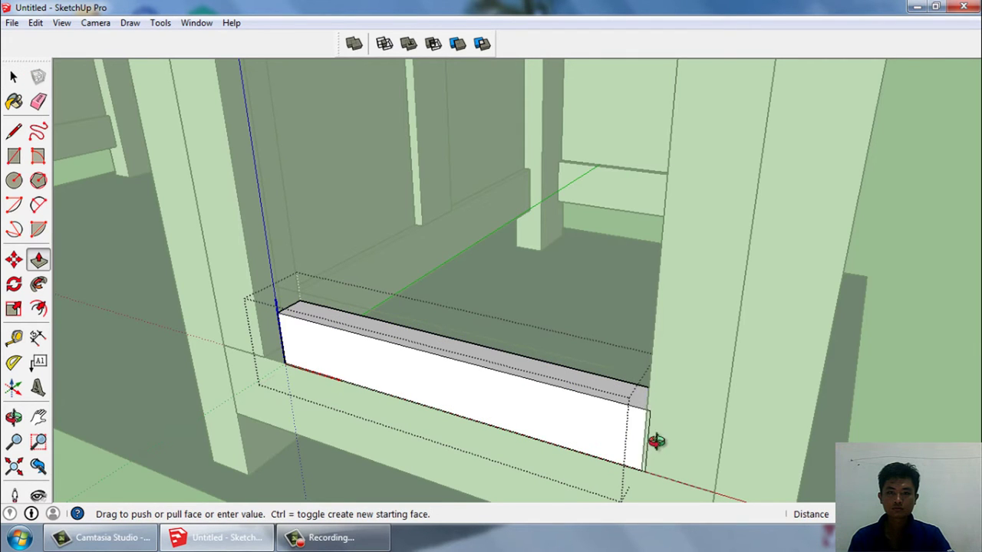
{"action": "middle_click_drag", "start_coordinate": [652, 443], "coordinate": [773, 285]}
{"action": "key", "text": "space"}
{"action": "middle_click_drag", "start_coordinate": [741, 255], "coordinate": [353, 433]}
{"action": "left_click", "coordinate": [347, 423]}
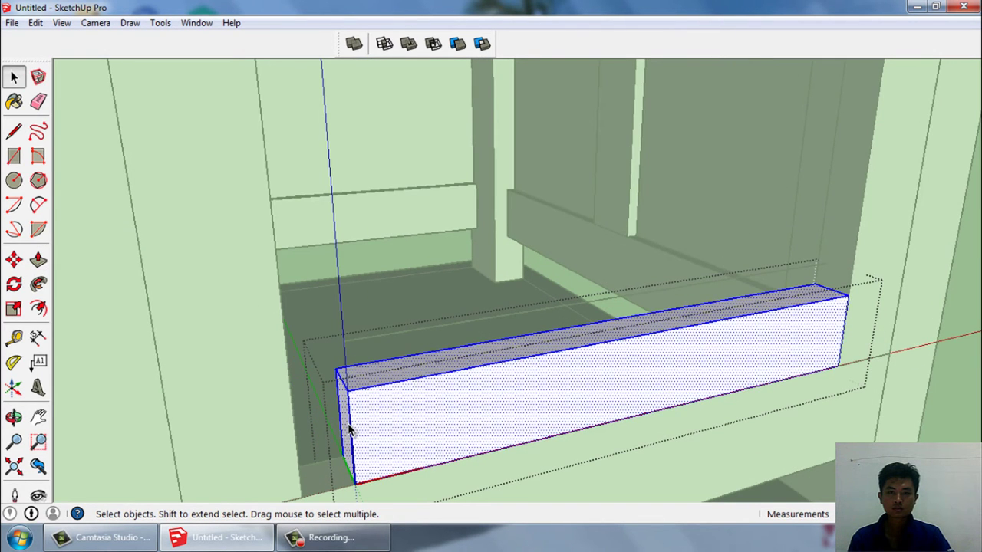
{"action": "key", "text": "p"}
{"action": "mouse_move", "coordinate": [317, 377]}
{"action": "middle_mouse_down"}
{"action": "mouse_move", "coordinate": [184, 405]}
{"action": "mouse_move", "coordinate": [233, 336]}
{"action": "mouse_move", "coordinate": [108, 317]}
{"action": "middle_mouse_up"}
{"action": "key", "text": "space"}
{"action": "mouse_move", "coordinate": [179, 359]}
{"action": "middle_mouse_down"}
{"action": "mouse_move", "coordinate": [418, 355]}
{"action": "mouse_move", "coordinate": [597, 438]}
{"action": "mouse_move", "coordinate": [556, 405]}
{"action": "middle_mouse_up"}
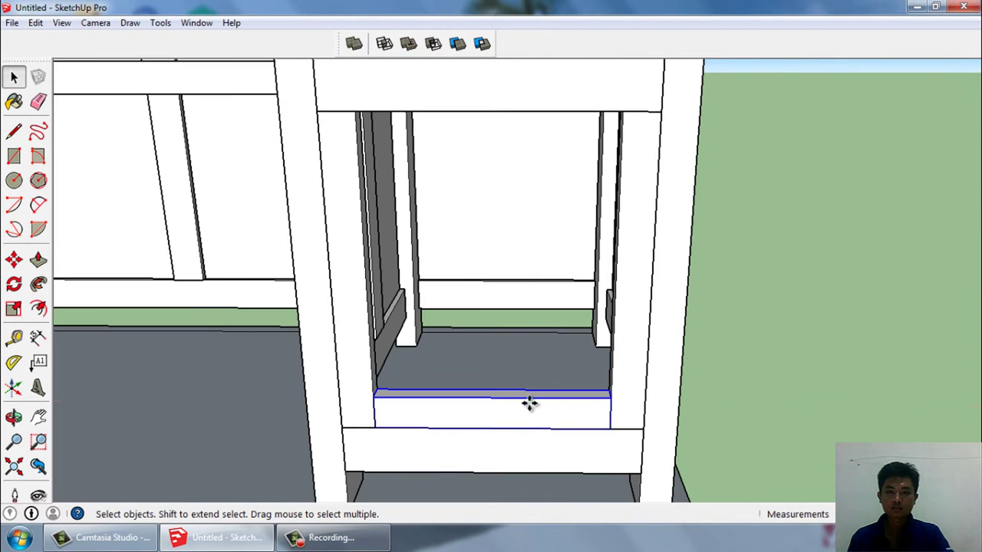
Step: Copy the bottom board up to the top of the opening with Move plus Ctrl
{"action": "key", "text": "m"}
{"action": "left_click", "coordinate": [374, 397]}
{"action": "key", "text": "ctrl"}
{"action": "left_click", "coordinate": [355, 112]}
{"action": "key", "text": "space"}
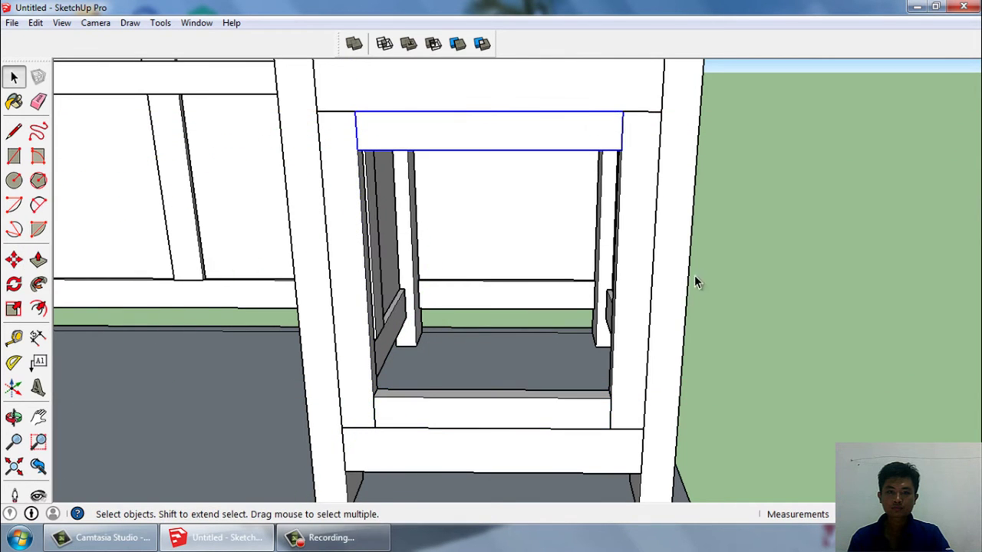
{"action": "mouse_move", "coordinate": [695, 278]}
{"action": "middle_mouse_down"}
{"action": "mouse_move", "coordinate": [696, 303]}
{"action": "mouse_move", "coordinate": [537, 253]}
{"action": "middle_mouse_up"}
Step: Draw a rectangle over the side opening and push it to the frame's midpoint depth
{"action": "key", "text": "r"}
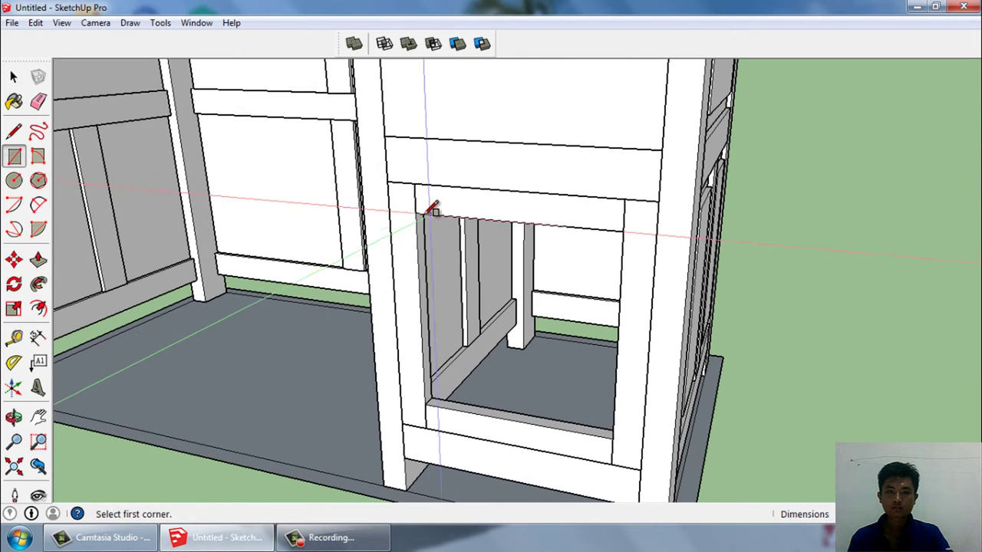
{"action": "left_click", "coordinate": [429, 212]}
{"action": "left_click", "coordinate": [621, 425]}
{"action": "key", "text": "space"}
{"action": "middle_click_drag", "start_coordinate": [627, 413], "coordinate": [424, 368]}
{"action": "left_click", "coordinate": [424, 368]}
{"action": "key", "text": "p"}
{"action": "left_click", "coordinate": [424, 367]}
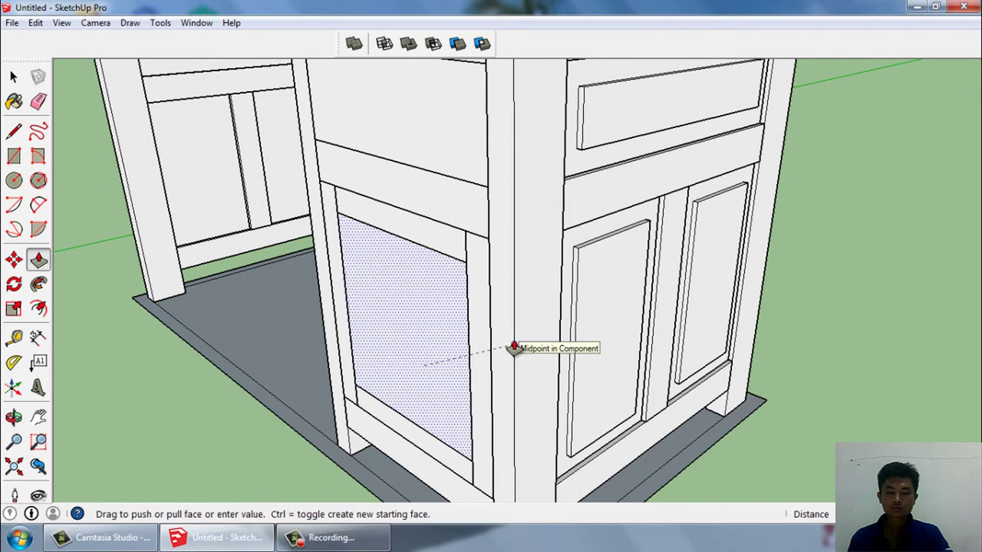
{"action": "left_click", "coordinate": [514, 348]}
{"action": "key", "text": "space"}
Step: Make the door panel a component and nudge it into position within the frame
{"action": "left_click", "coordinate": [394, 344]}
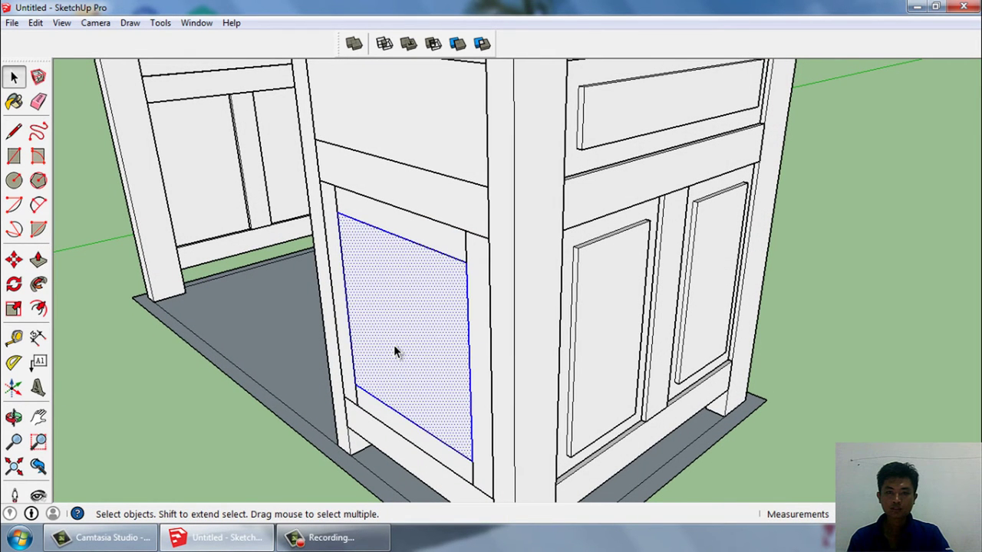
{"action": "key", "text": "g"}
{"action": "key", "text": "Return"}
{"action": "scroll", "coordinate": [404, 418], "scroll_direction": "up", "scroll_amount": 3}
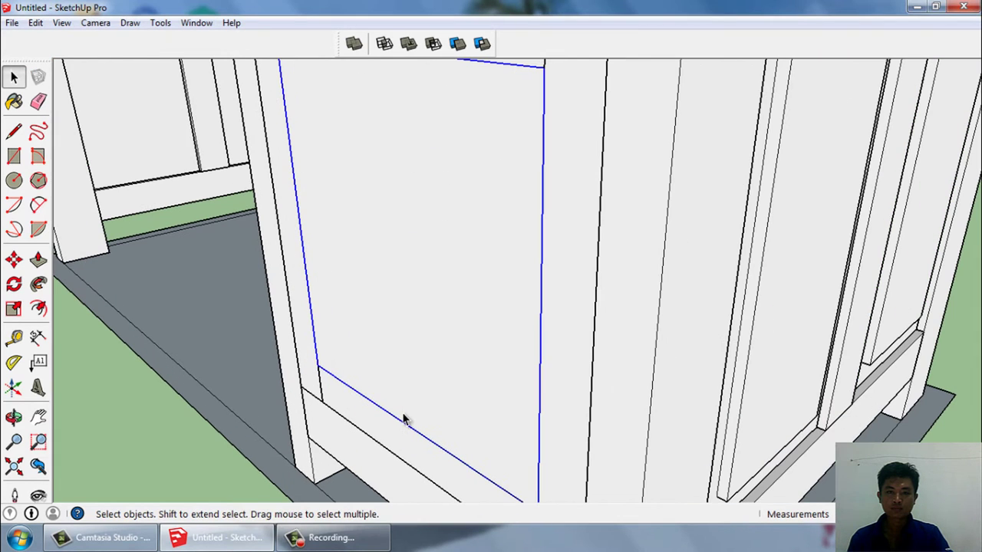
{"action": "key", "text": "m"}
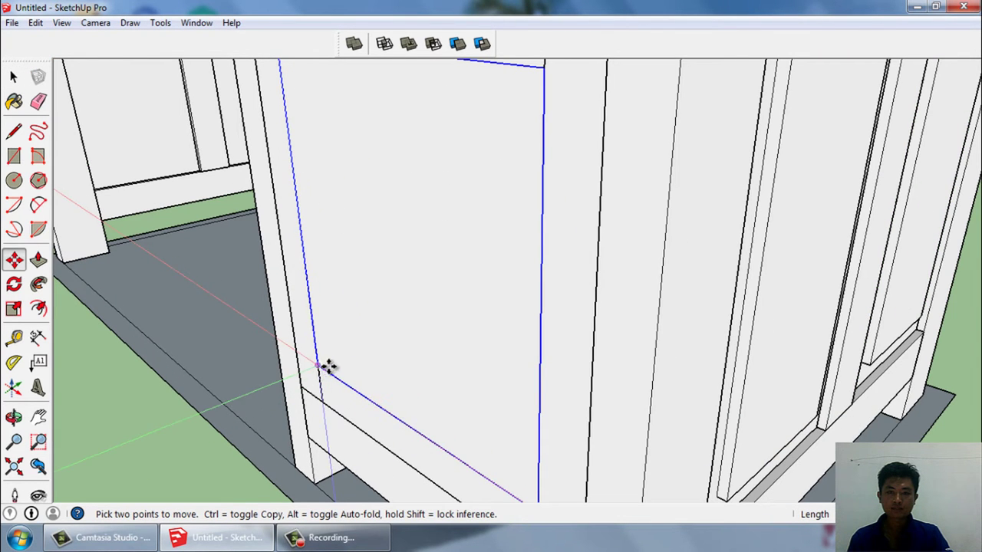
{"action": "left_click", "coordinate": [328, 366]}
{"action": "left_click", "coordinate": [331, 357]}
Step: Start drawing a line on the door panel
{"action": "key", "text": "space"}
{"action": "scroll", "coordinate": [403, 429], "scroll_direction": "down", "scroll_amount": 5}
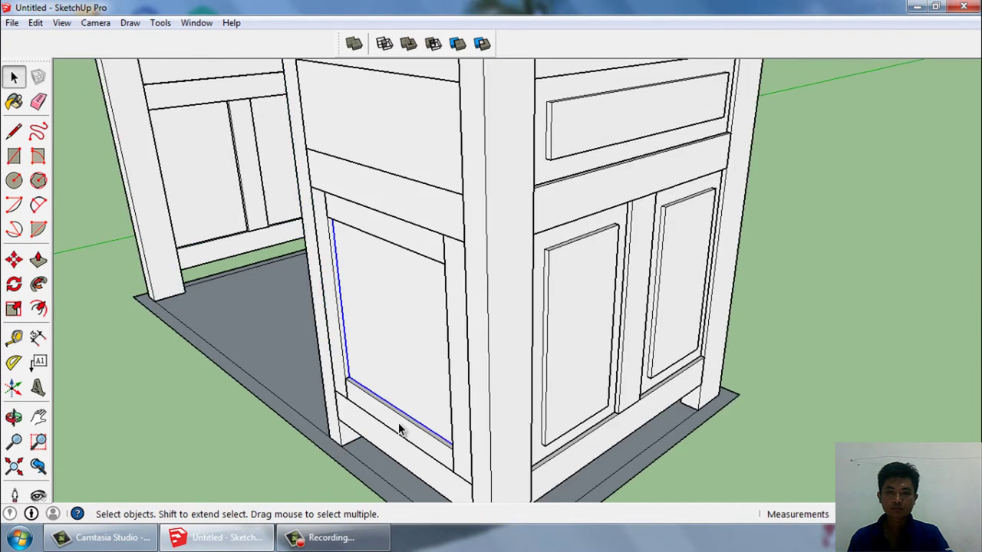
{"action": "key", "text": "l"}
{"action": "scroll", "coordinate": [629, 326], "scroll_direction": "up", "scroll_amount": 10}
{"action": "left_click", "coordinate": [629, 326]}
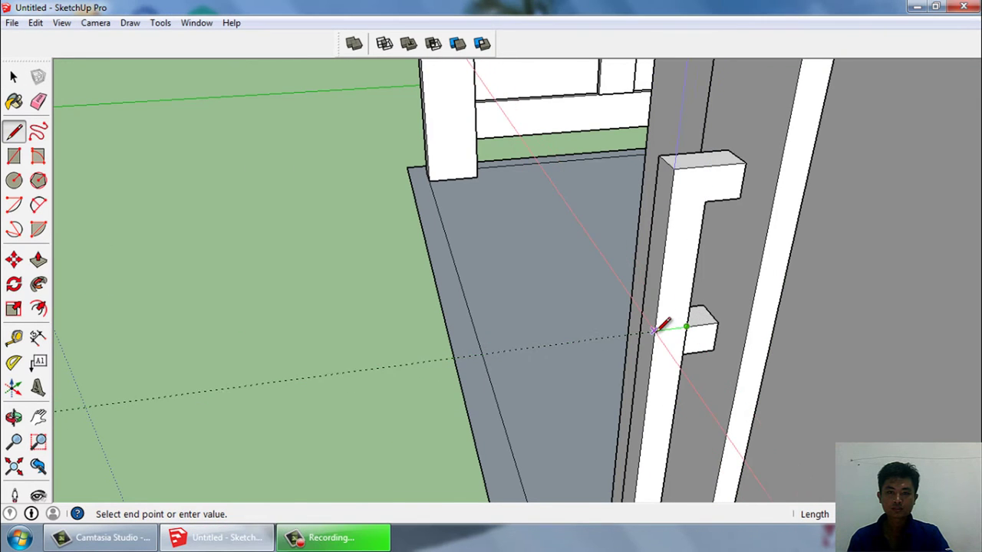
Step: Explode the side-door handle group into loose geometry
{"action": "middle_click_drag", "start_coordinate": [676, 328], "coordinate": [596, 307]}
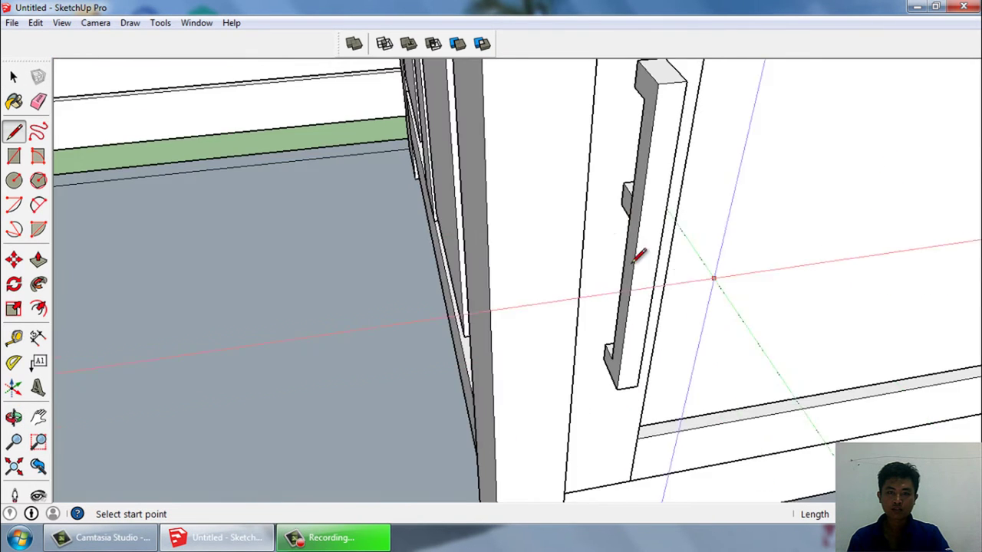
{"action": "scroll", "coordinate": [640, 257], "scroll_direction": "up", "scroll_amount": 3}
{"action": "left_click", "coordinate": [645, 195]}
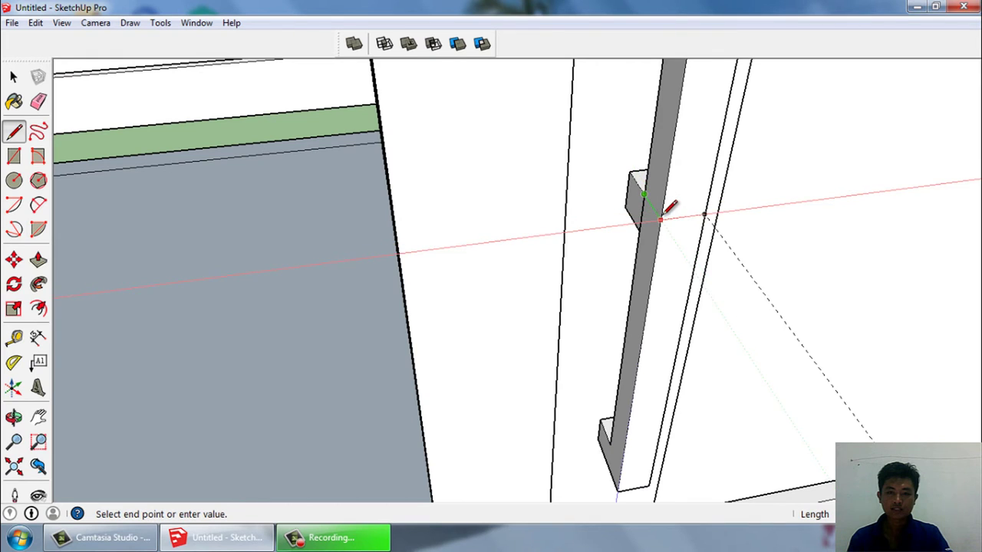
{"action": "key", "text": "space"}
{"action": "mouse_move", "coordinate": [669, 207]}
{"action": "middle_mouse_down"}
{"action": "mouse_move", "coordinate": [691, 252]}
{"action": "mouse_move", "coordinate": [687, 202]}
{"action": "middle_mouse_up"}
{"action": "left_click", "coordinate": [14, 131]}
{"action": "left_click", "coordinate": [669, 213]}
{"action": "key", "text": "space"}
{"action": "left_click", "coordinate": [687, 202]}
{"action": "right_click", "coordinate": [688, 201]}
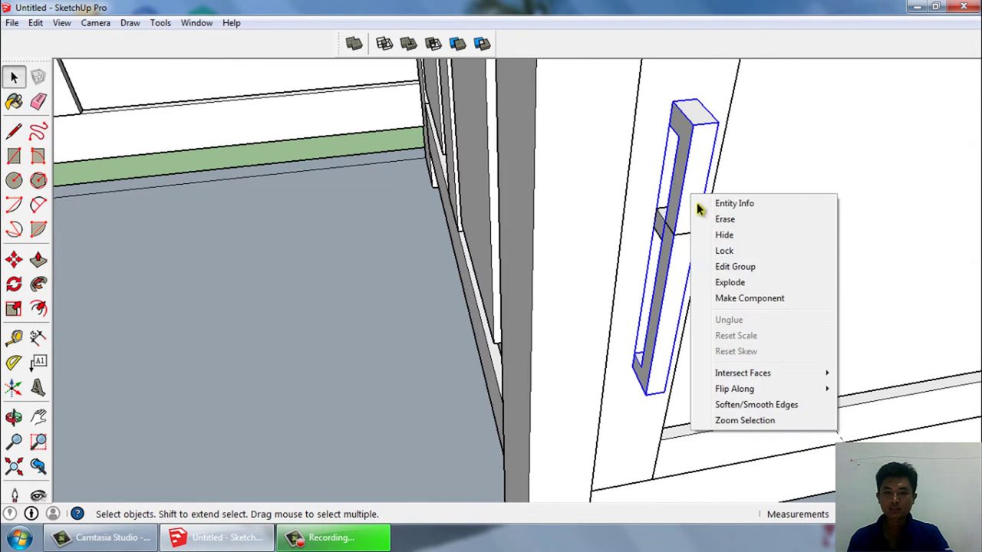
{"action": "left_click", "coordinate": [736, 281]}
{"action": "scroll", "coordinate": [693, 204], "scroll_direction": "up", "scroll_amount": 2}
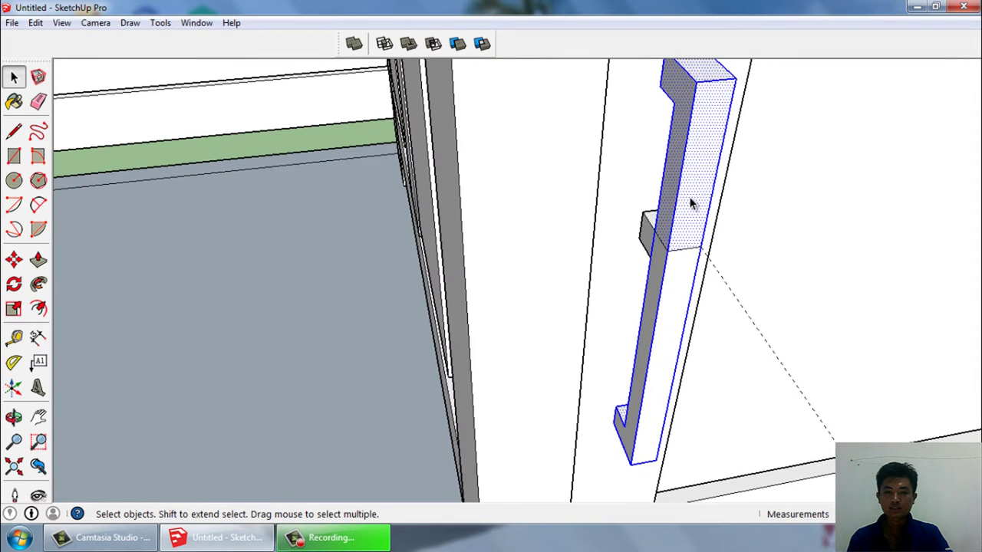
{"action": "left_click", "coordinate": [689, 196]}
Step: Cap the handle's open top with a rectangle face
{"action": "scroll", "coordinate": [672, 176], "scroll_direction": "down", "scroll_amount": 1}
{"action": "scroll", "coordinate": [721, 253], "scroll_direction": "down", "scroll_amount": 1}
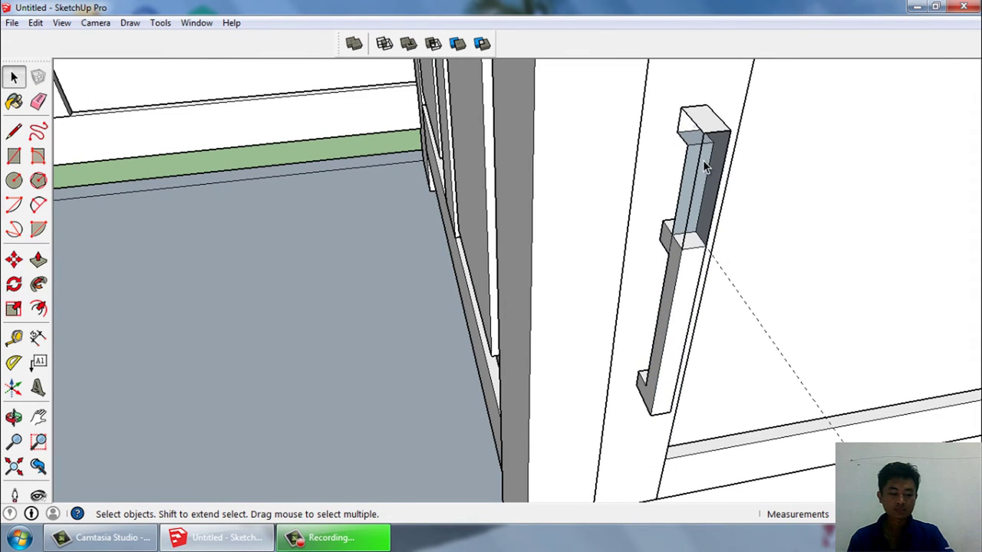
{"action": "mouse_move", "coordinate": [732, 175]}
{"action": "middle_mouse_down"}
{"action": "mouse_move", "coordinate": [438, 202]}
{"action": "mouse_move", "coordinate": [556, 269]}
{"action": "middle_mouse_up"}
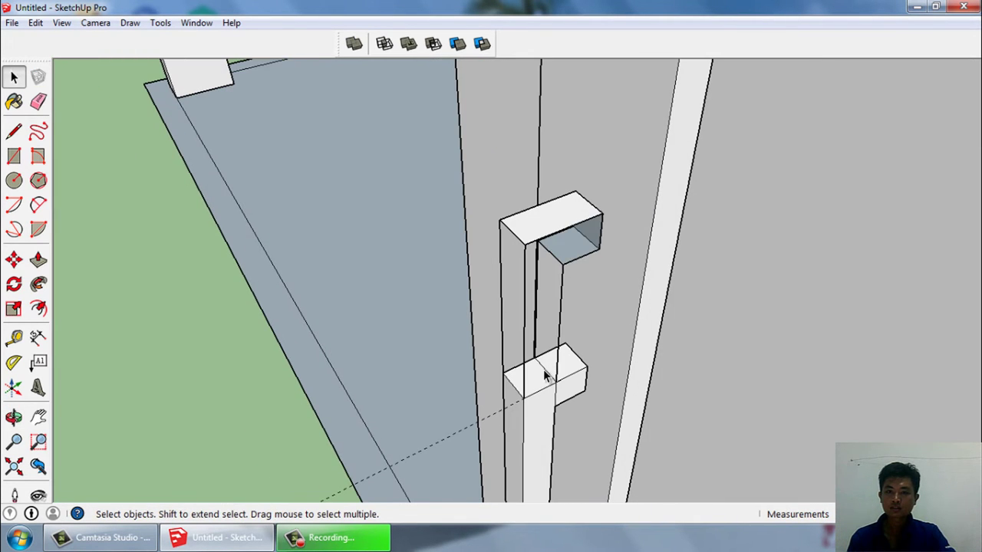
{"action": "scroll", "coordinate": [539, 340], "scroll_direction": "down", "scroll_amount": 1}
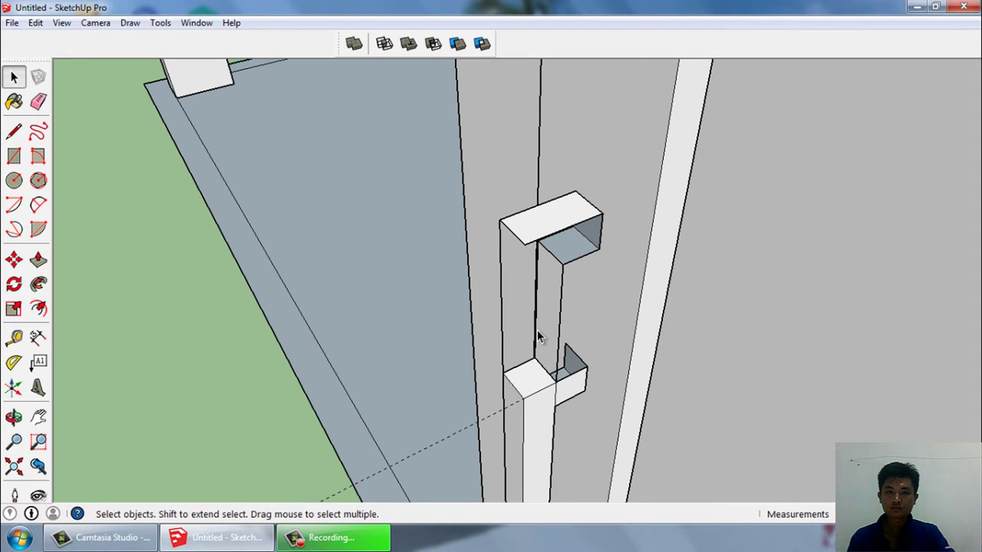
{"action": "scroll", "coordinate": [538, 331], "scroll_direction": "down", "scroll_amount": 1}
{"action": "mouse_move", "coordinate": [538, 335]}
{"action": "middle_mouse_down"}
{"action": "mouse_move", "coordinate": [675, 312]}
{"action": "mouse_move", "coordinate": [664, 314]}
{"action": "middle_mouse_up"}
{"action": "scroll", "coordinate": [614, 297], "scroll_direction": "up", "scroll_amount": 2}
{"action": "scroll", "coordinate": [606, 298], "scroll_direction": "up", "scroll_amount": 2}
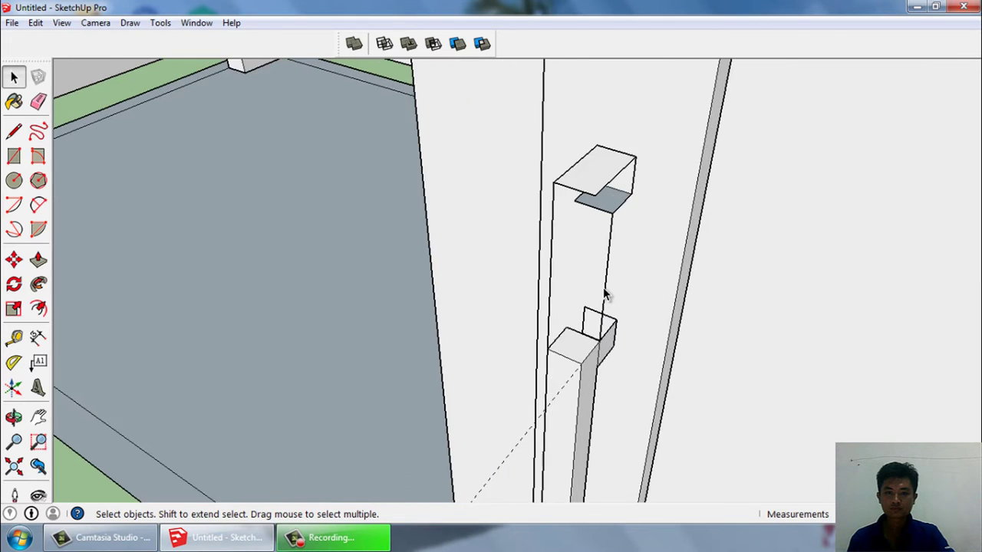
{"action": "scroll", "coordinate": [602, 299], "scroll_direction": "up", "scroll_amount": 1}
{"action": "scroll", "coordinate": [602, 299], "scroll_direction": "down", "scroll_amount": 1}
{"action": "scroll", "coordinate": [603, 299], "scroll_direction": "down", "scroll_amount": 3}
{"action": "scroll", "coordinate": [598, 291], "scroll_direction": "down", "scroll_amount": 1}
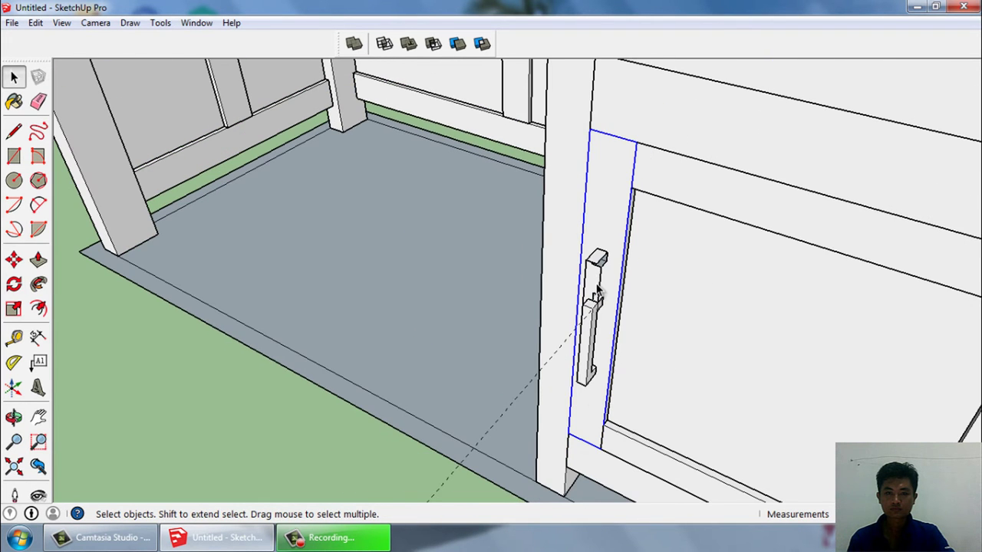
{"action": "scroll", "coordinate": [596, 290], "scroll_direction": "up", "scroll_amount": 1}
{"action": "scroll", "coordinate": [597, 276], "scroll_direction": "up", "scroll_amount": 1}
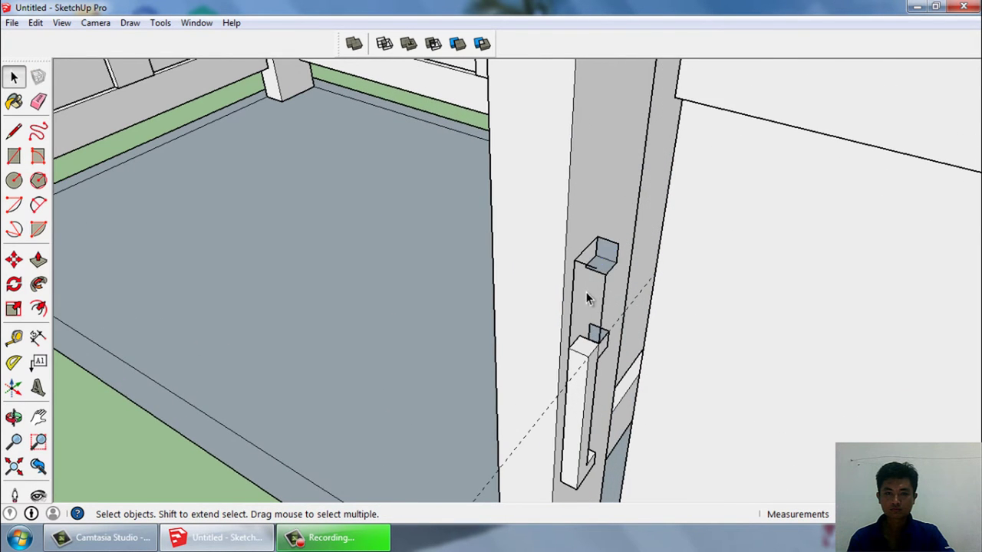
{"action": "scroll", "coordinate": [591, 299], "scroll_direction": "up", "scroll_amount": 1}
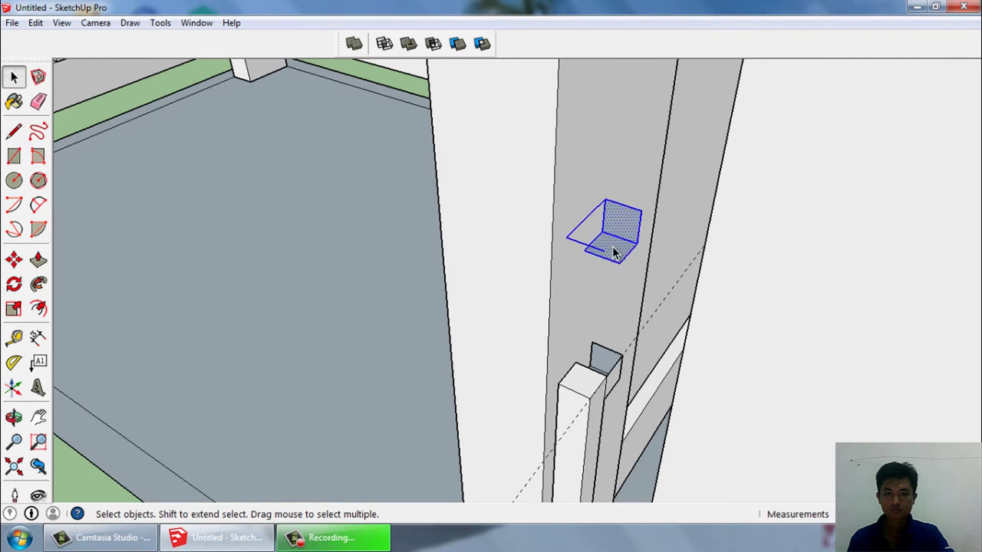
{"action": "middle_click_drag", "start_coordinate": [614, 254], "coordinate": [556, 286]}
{"action": "left_click", "coordinate": [13, 156]}
{"action": "scroll", "coordinate": [583, 331], "scroll_direction": "up", "scroll_amount": 2}
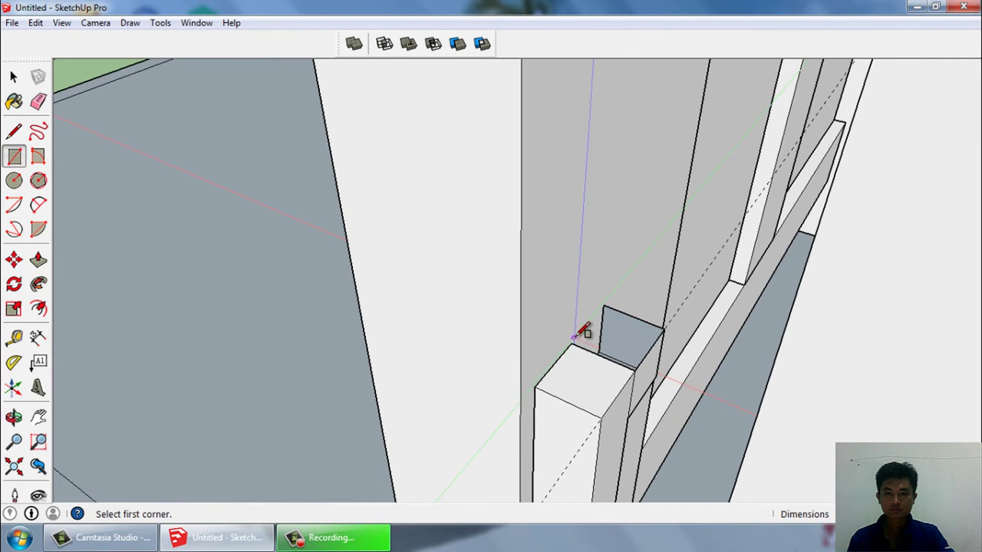
{"action": "left_click", "coordinate": [573, 338]}
{"action": "left_click", "coordinate": [662, 330]}
{"action": "key", "text": "space"}
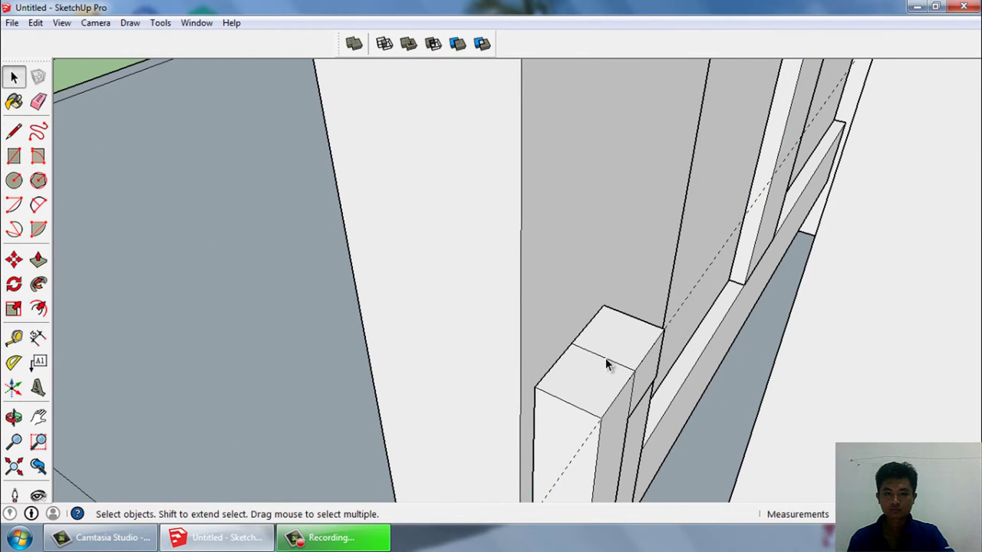
Step: Delete the stray top edge and the post's left side face
{"action": "left_click", "coordinate": [606, 357]}
{"action": "key", "text": "Delete"}
{"action": "mouse_move", "coordinate": [605, 358]}
{"action": "middle_mouse_down"}
{"action": "mouse_move", "coordinate": [586, 330]}
{"action": "mouse_move", "coordinate": [447, 316]}
{"action": "middle_mouse_up"}
{"action": "left_click", "coordinate": [586, 330]}
{"action": "key", "text": "Delete"}
{"action": "left_click", "coordinate": [642, 385]}
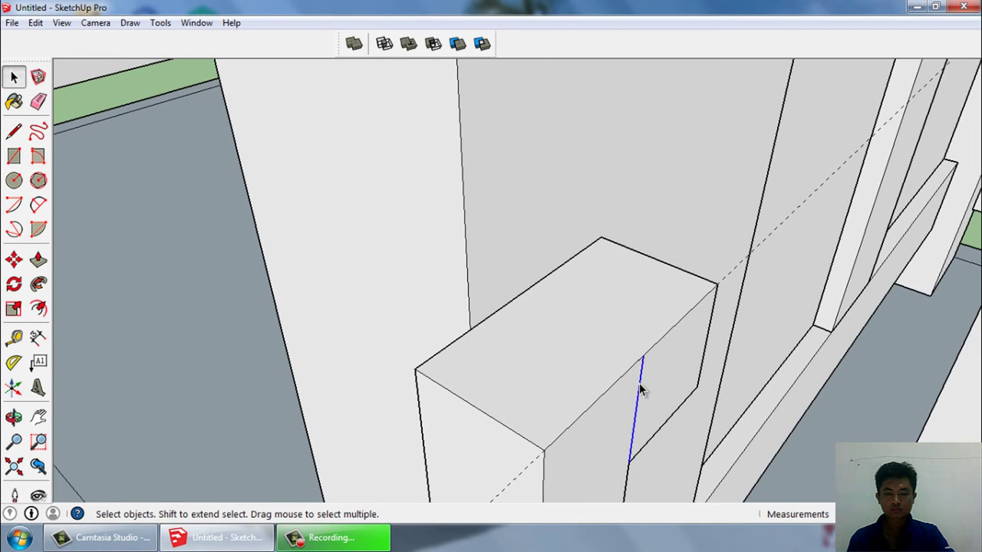
{"action": "mouse_move", "coordinate": [642, 385]}
{"action": "middle_mouse_down"}
{"action": "mouse_move", "coordinate": [548, 313]}
{"action": "mouse_move", "coordinate": [627, 350]}
{"action": "middle_mouse_up"}
Step: Copy the door's right edge across so it lies against the handle post
{"action": "scroll", "coordinate": [627, 350], "scroll_direction": "down", "scroll_amount": 3}
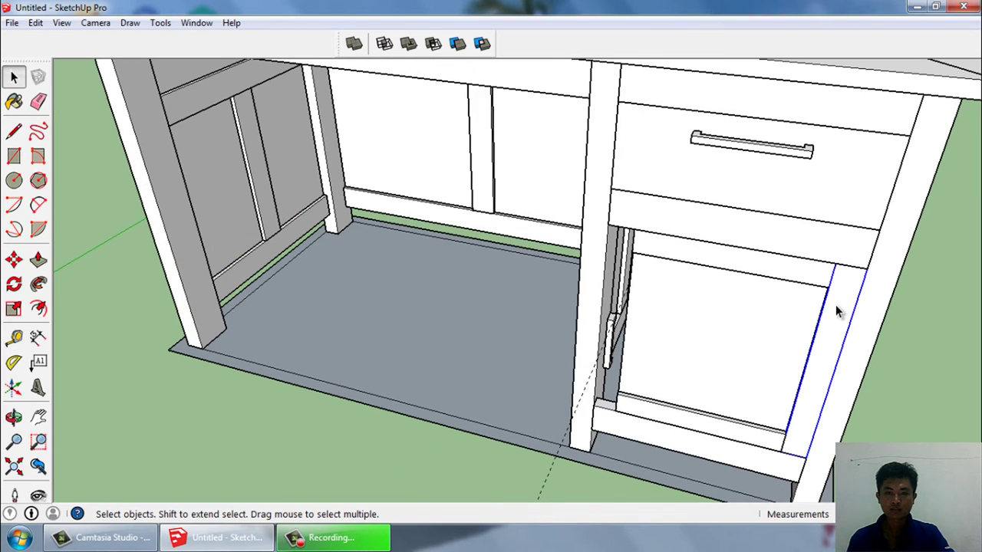
{"action": "left_click", "coordinate": [844, 314]}
{"action": "key", "text": "m"}
{"action": "scroll", "coordinate": [848, 318], "scroll_direction": "up", "scroll_amount": 3}
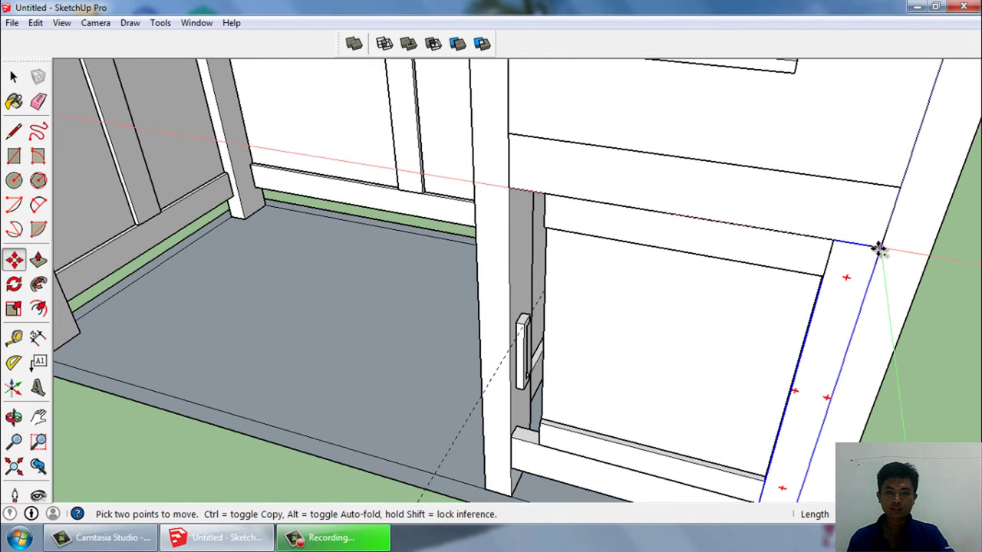
{"action": "key", "text": "ctrl"}
{"action": "left_click", "coordinate": [880, 247]}
{"action": "left_click", "coordinate": [543, 201]}
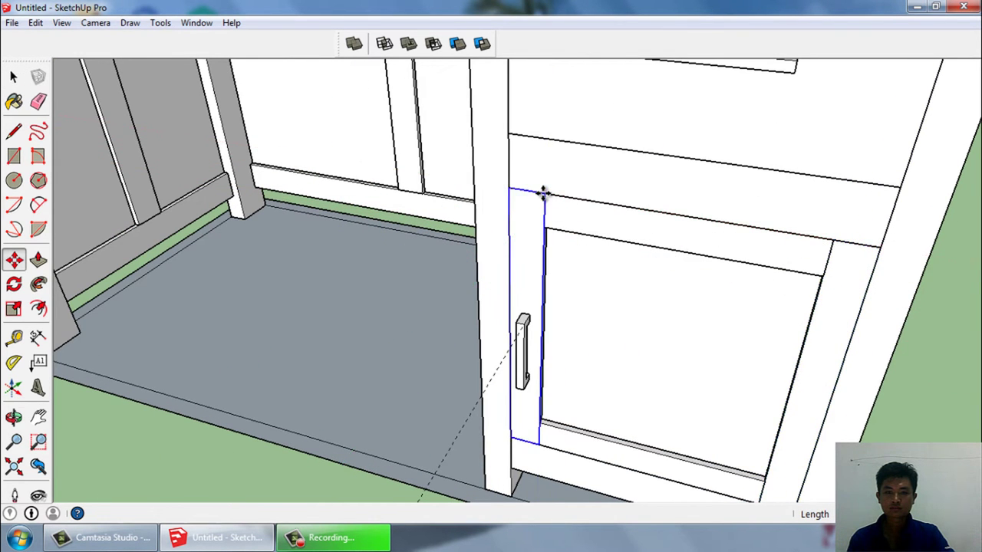
{"action": "key", "text": "space"}
Step: Select all the handle geometry and make it a component with G
{"action": "scroll", "coordinate": [535, 338], "scroll_direction": "up", "scroll_amount": 2}
{"action": "middle_click_drag", "start_coordinate": [535, 338], "coordinate": [581, 287]}
{"action": "scroll", "coordinate": [470, 322], "scroll_direction": "up", "scroll_amount": 2}
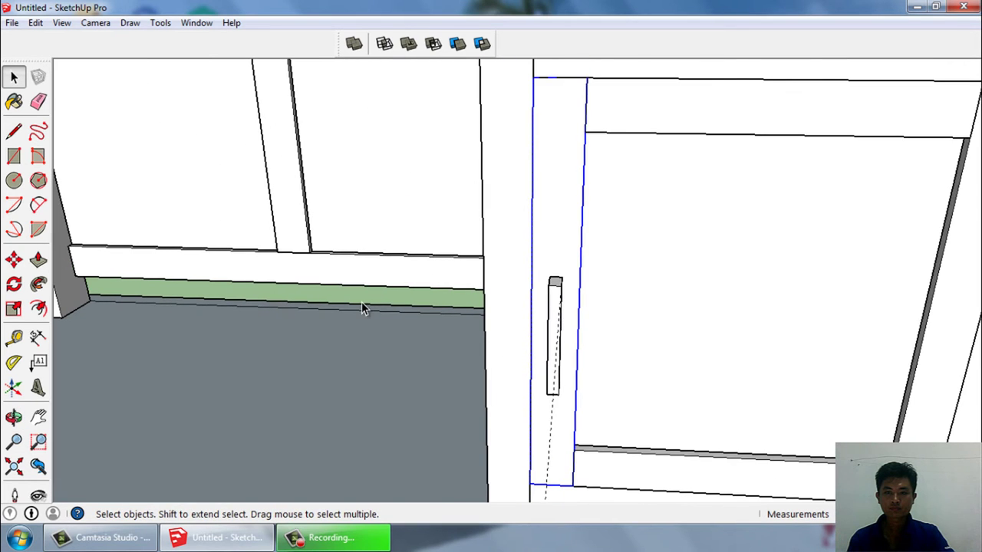
{"action": "left_click", "coordinate": [13, 130]}
{"action": "scroll", "coordinate": [541, 267], "scroll_direction": "up", "scroll_amount": 1}
{"action": "scroll", "coordinate": [564, 285], "scroll_direction": "down", "scroll_amount": 2}
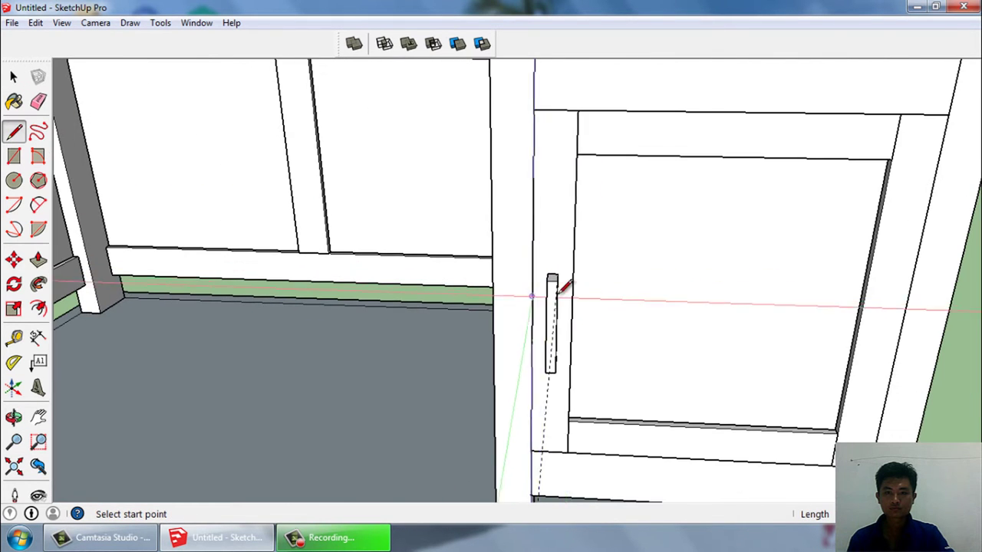
{"action": "scroll", "coordinate": [573, 297], "scroll_direction": "up", "scroll_amount": 1}
{"action": "scroll", "coordinate": [544, 285], "scroll_direction": "up", "scroll_amount": 1}
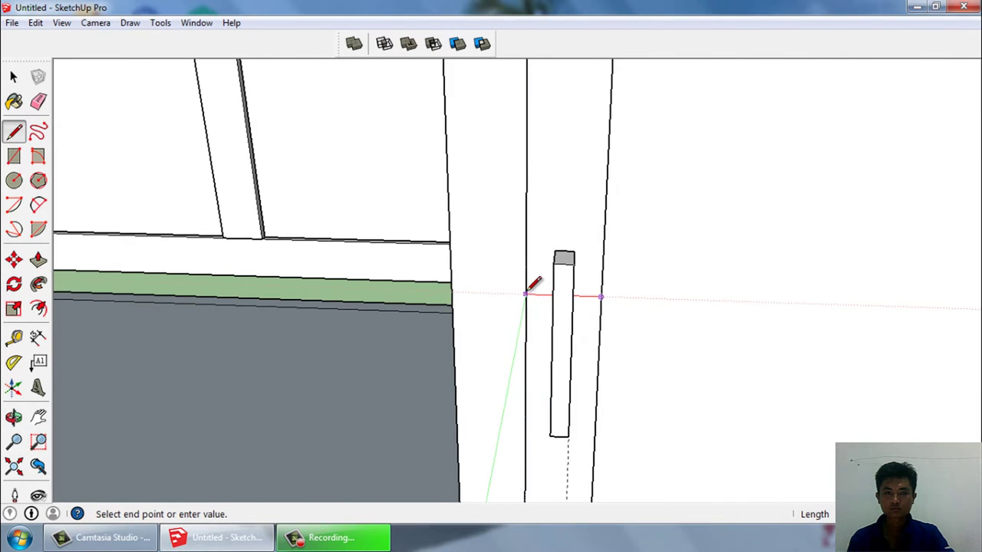
{"action": "key", "text": "space"}
{"action": "mouse_move", "coordinate": [532, 312]}
{"action": "middle_mouse_down"}
{"action": "mouse_move", "coordinate": [622, 321]}
{"action": "mouse_move", "coordinate": [638, 291]}
{"action": "mouse_move", "coordinate": [601, 324]}
{"action": "middle_mouse_up"}
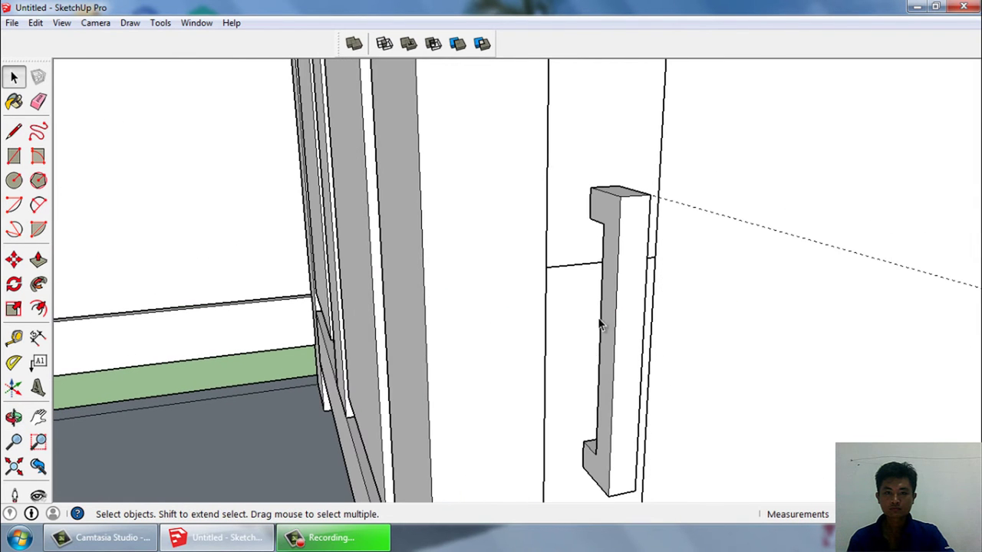
{"action": "triple_click", "coordinate": [623, 205]}
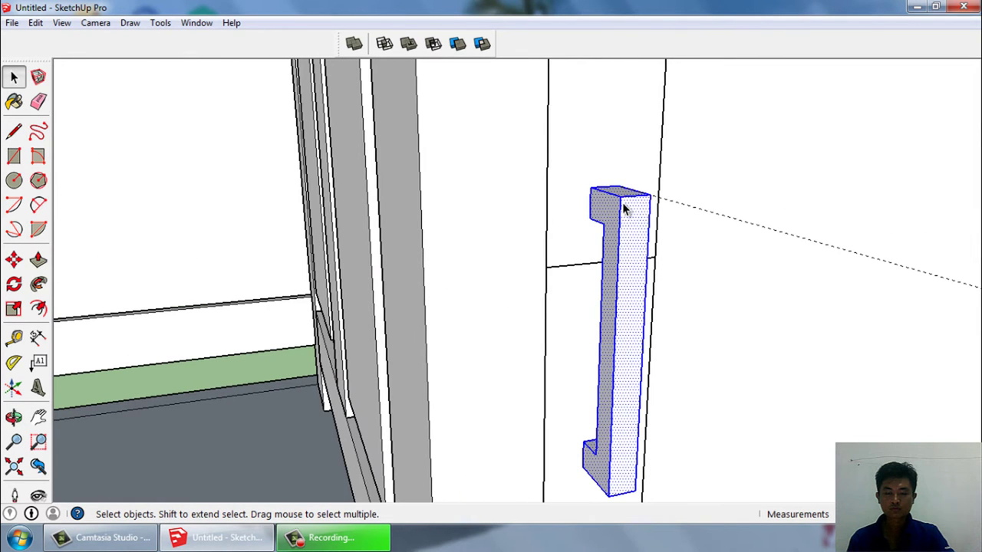
{"action": "key", "text": "g"}
{"action": "key", "text": "Return"}
Step: Move the handle component slightly lower on the door
{"action": "scroll", "coordinate": [616, 266], "scroll_direction": "up", "scroll_amount": 1}
{"action": "key", "text": "m"}
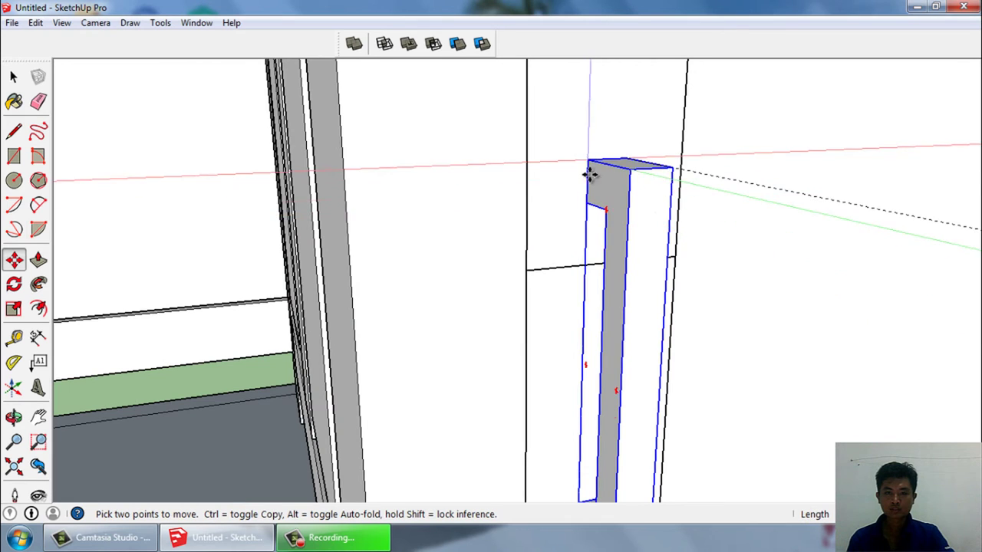
{"action": "left_click", "coordinate": [589, 175]}
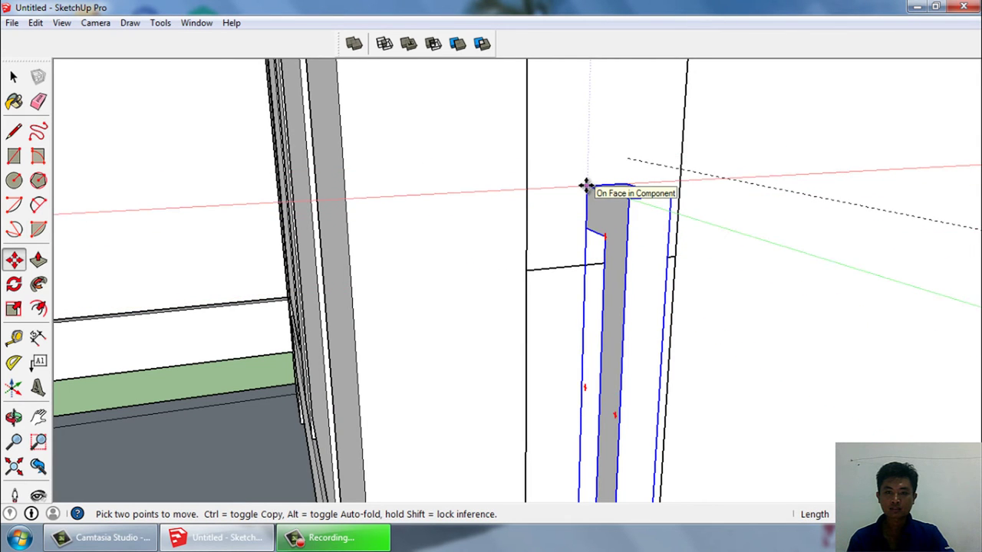
{"action": "left_click", "coordinate": [585, 186]}
{"action": "key", "text": "space"}
Step: Delete the stray edge beside the handle
{"action": "left_click", "coordinate": [569, 265]}
{"action": "key", "text": "Delete"}
{"action": "scroll", "coordinate": [571, 335], "scroll_direction": "up", "scroll_amount": 1}
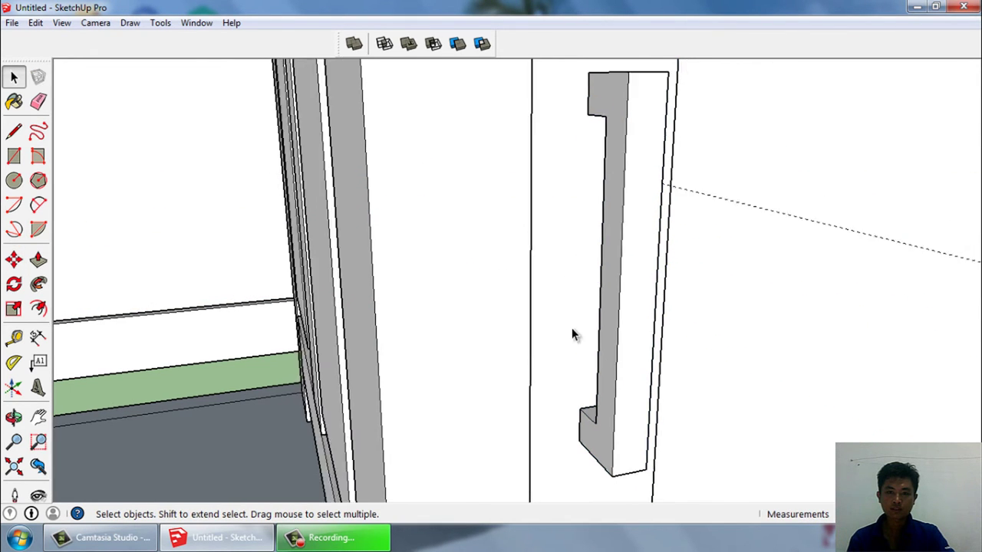
{"action": "scroll", "coordinate": [572, 336], "scroll_direction": "down", "scroll_amount": 3}
{"action": "scroll", "coordinate": [670, 393], "scroll_direction": "down", "scroll_amount": 3}
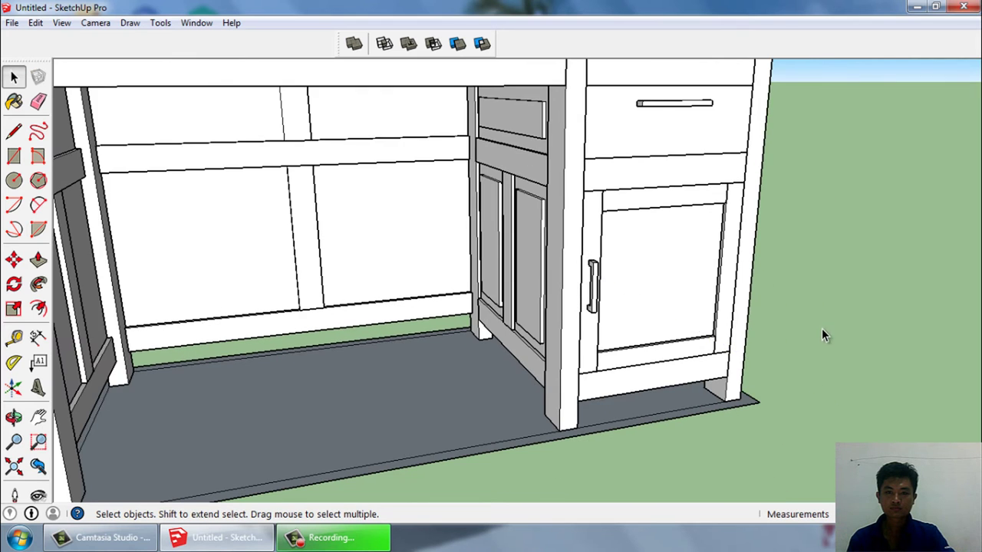
{"action": "scroll", "coordinate": [822, 329], "scroll_direction": "down", "scroll_amount": 3}
{"action": "middle_click_drag", "start_coordinate": [821, 329], "coordinate": [756, 226]}
Step: Copy the door handle up beside the drawer section
{"action": "scroll", "coordinate": [629, 238], "scroll_direction": "up", "scroll_amount": 5}
{"action": "left_click", "coordinate": [503, 404]}
{"action": "scroll", "coordinate": [504, 404], "scroll_direction": "up", "scroll_amount": 1}
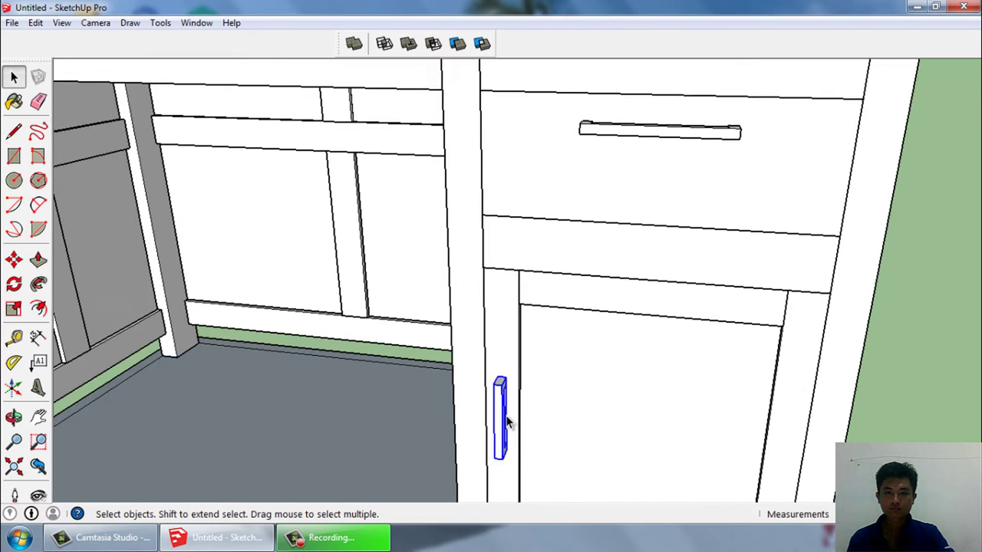
{"action": "scroll", "coordinate": [483, 332], "scroll_direction": "down", "scroll_amount": 2}
{"action": "key", "text": "m"}
{"action": "scroll", "coordinate": [487, 405], "scroll_direction": "up", "scroll_amount": 2}
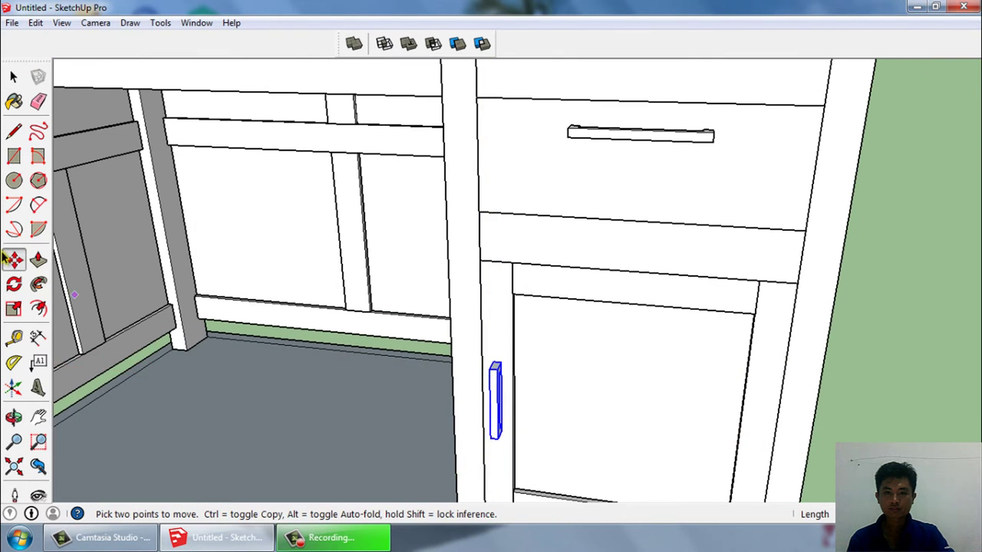
{"action": "scroll", "coordinate": [487, 475], "scroll_direction": "down", "scroll_amount": 2}
{"action": "left_click", "coordinate": [486, 476], "text": "ctrl"}
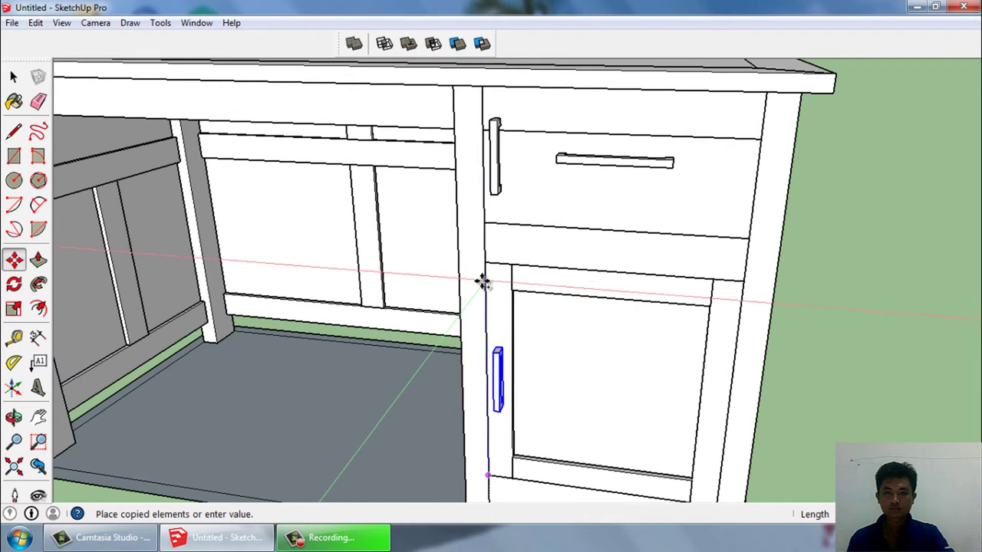
{"action": "left_click", "coordinate": [482, 277]}
{"action": "scroll", "coordinate": [488, 261], "scroll_direction": "down", "scroll_amount": 2}
{"action": "key", "text": "space"}
{"action": "scroll", "coordinate": [488, 262], "scroll_direction": "up", "scroll_amount": 2}
{"action": "scroll", "coordinate": [481, 268], "scroll_direction": "up", "scroll_amount": 2}
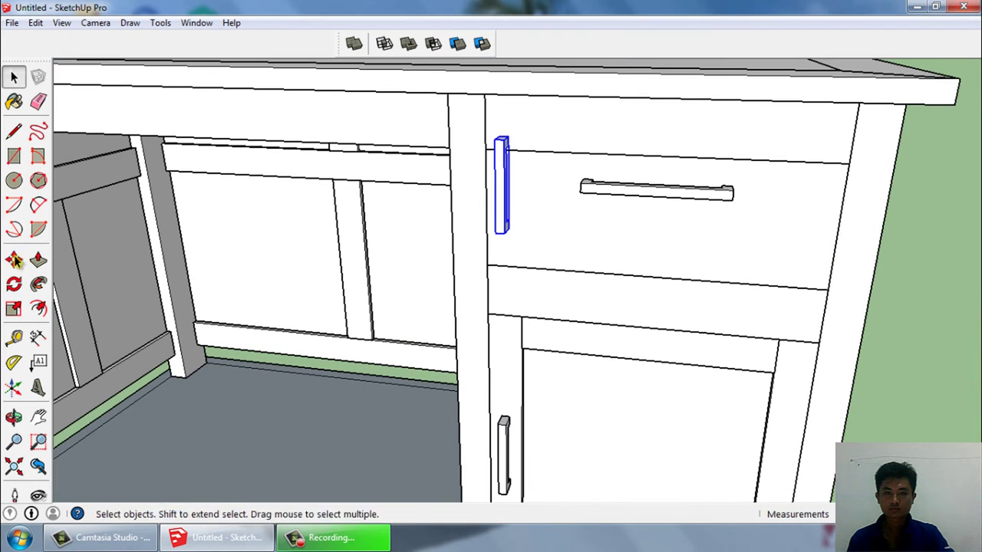
Step: Rotate the handle copy 90° about the drawer corner so it lies horizontal
{"action": "key", "text": "q"}
{"action": "left_click", "coordinate": [488, 266]}
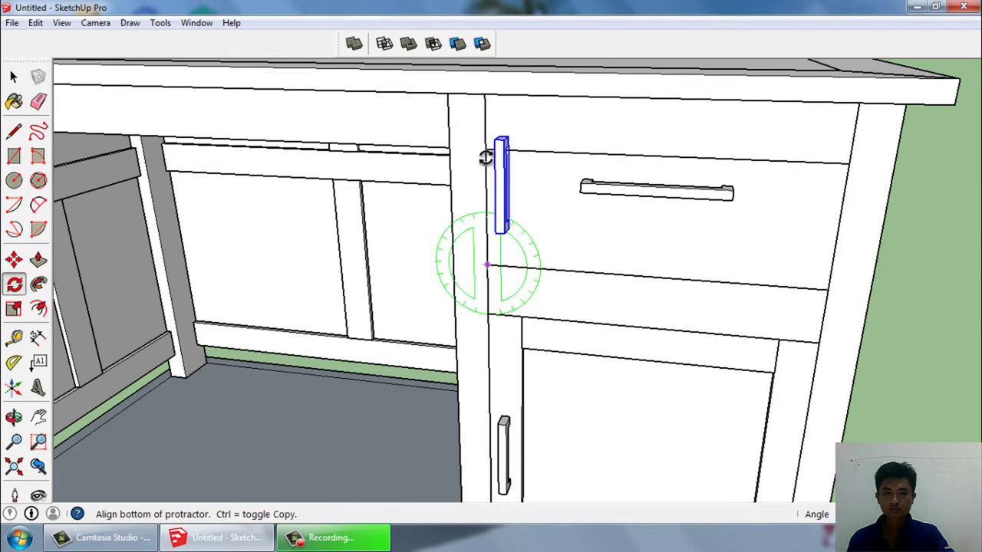
{"action": "left_click", "coordinate": [485, 149]}
{"action": "left_click", "coordinate": [648, 280]}
{"action": "key", "text": "space"}
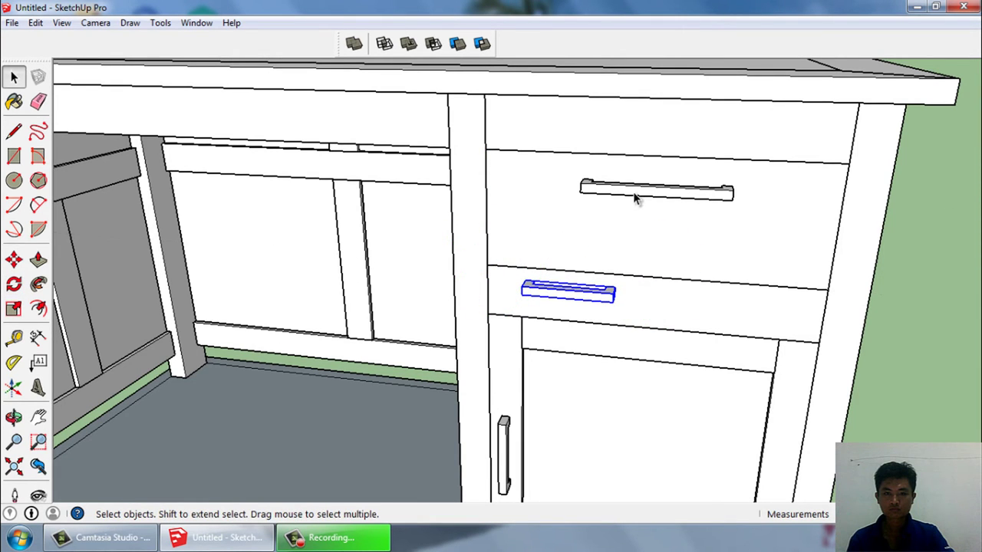
{"action": "scroll", "coordinate": [650, 201], "scroll_direction": "up", "scroll_amount": 1}
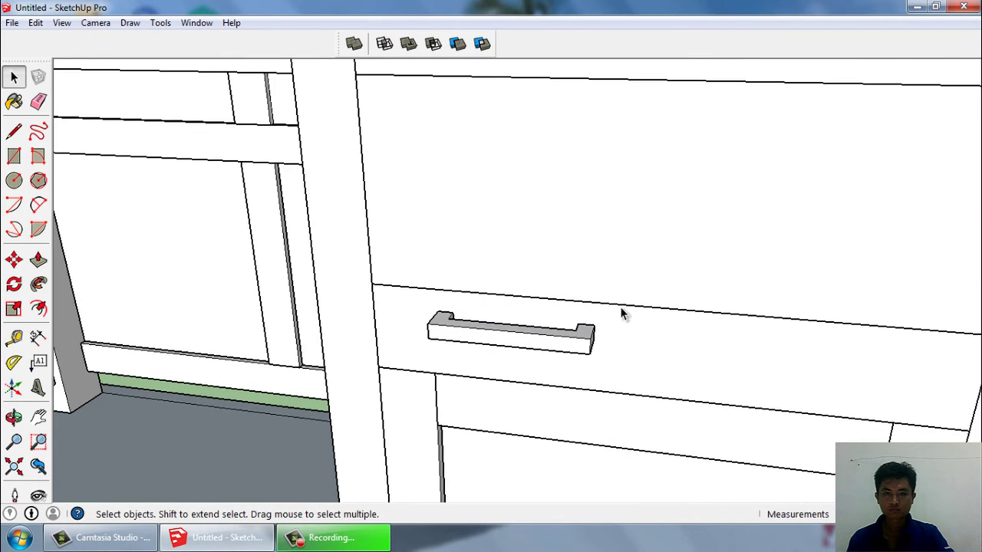
Step: Draw a guide line down from the drawer's top edge
{"action": "left_click", "coordinate": [14, 180]}
{"action": "left_click", "coordinate": [13, 132]}
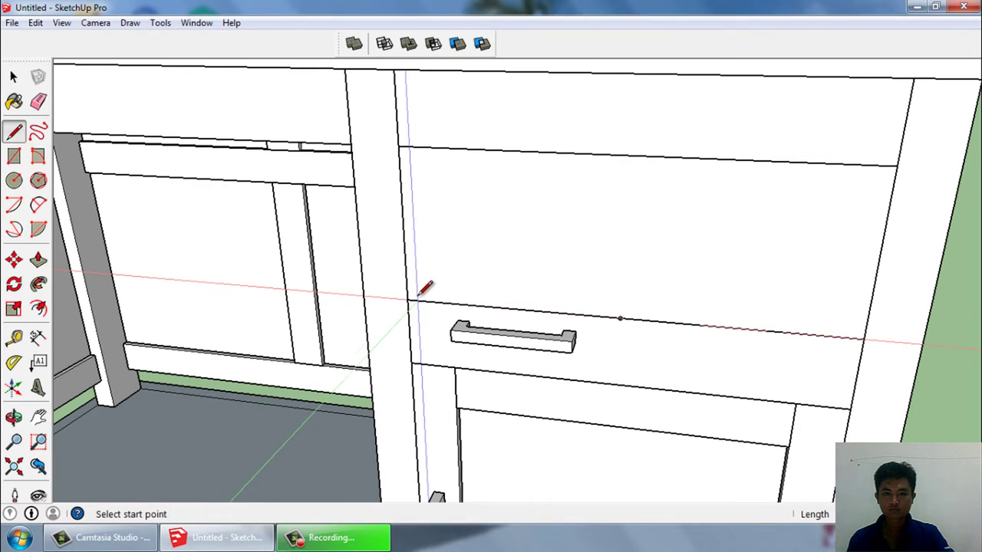
{"action": "left_click", "coordinate": [620, 318]}
{"action": "left_click", "coordinate": [617, 383]}
{"action": "key", "text": "space"}
Step: Start sliding the horizontal handle along the drawer, then cancel the move
{"action": "middle_click_drag", "start_coordinate": [566, 366], "coordinate": [499, 343]}
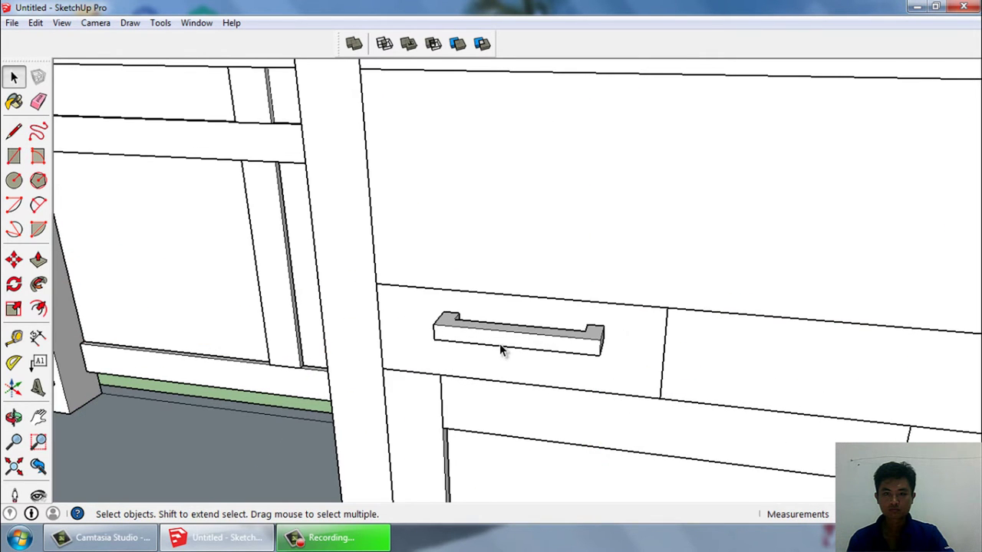
{"action": "left_click", "coordinate": [500, 343]}
{"action": "key", "text": "m"}
{"action": "left_click", "coordinate": [451, 303]}
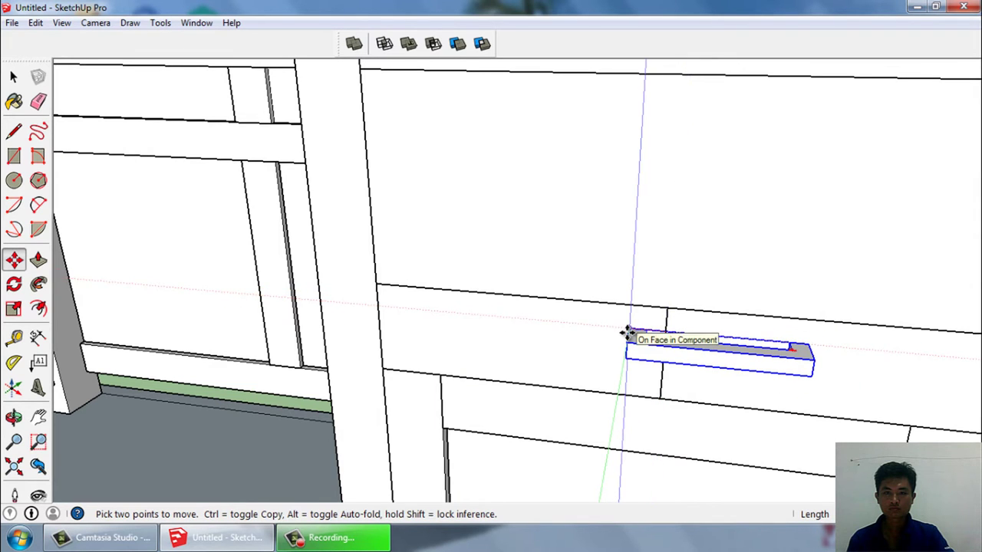
{"action": "middle_click_drag", "start_coordinate": [626, 333], "coordinate": [628, 336]}
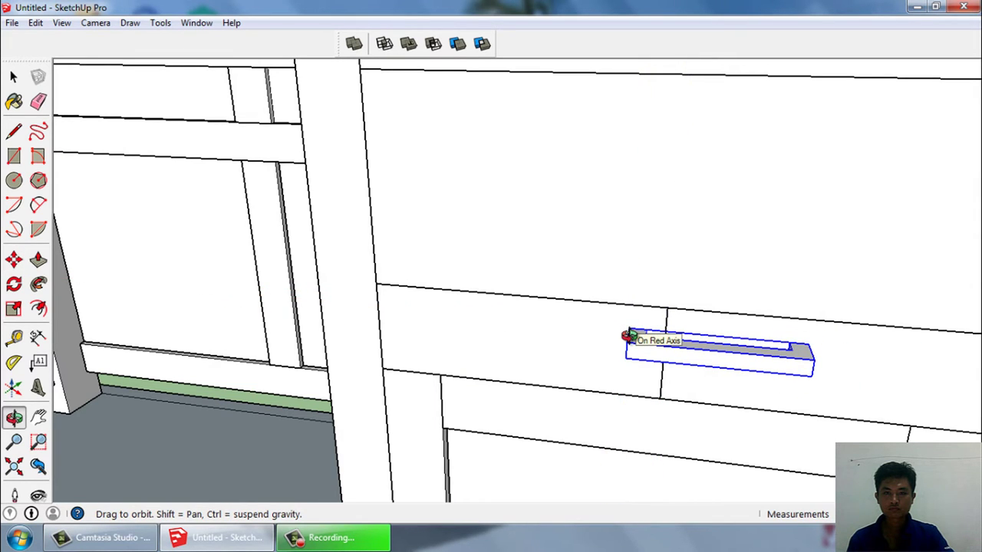
{"action": "key", "text": "Escape"}
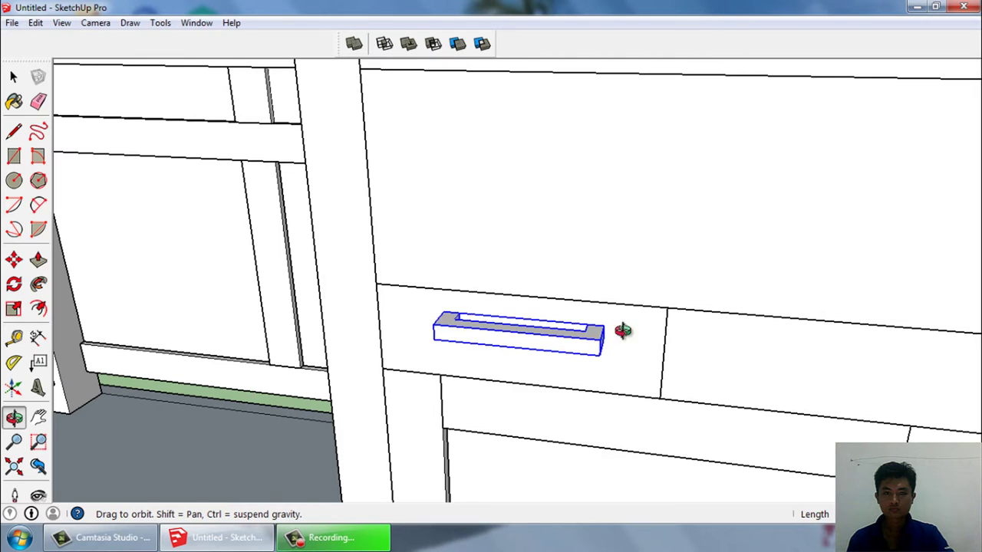
{"action": "key", "text": "space"}
Step: Move the horizontal handle up from the rail onto the drawer front
{"action": "key", "text": "m"}
{"action": "left_click", "coordinate": [449, 320]}
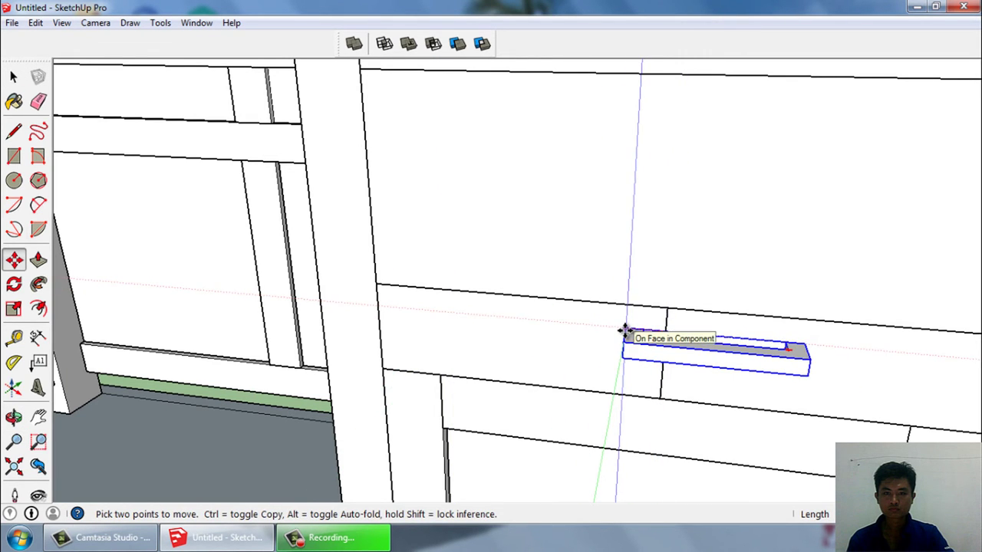
{"action": "key", "text": "space"}
{"action": "scroll", "coordinate": [625, 330], "scroll_direction": "up", "scroll_amount": 1}
{"action": "key", "text": "m"}
{"action": "left_click", "coordinate": [591, 326]}
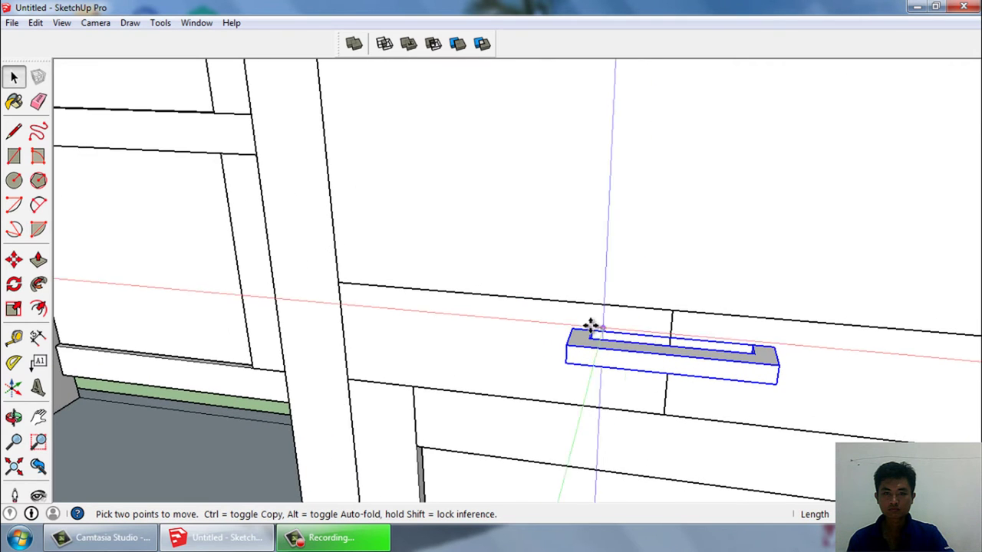
{"action": "scroll", "coordinate": [572, 322], "scroll_direction": "down", "scroll_amount": 3}
{"action": "scroll", "coordinate": [592, 231], "scroll_direction": "up", "scroll_amount": 2}
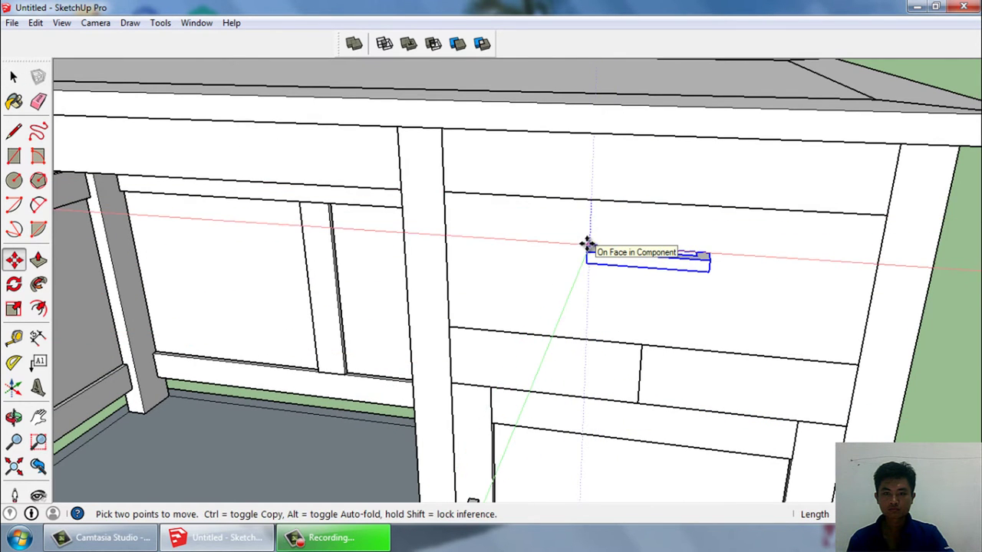
{"action": "left_click", "coordinate": [588, 243]}
{"action": "key", "text": "space"}
Step: Slide the handle sideways so it sits centred on the drawer front
{"action": "scroll", "coordinate": [625, 361], "scroll_direction": "down", "scroll_amount": 1}
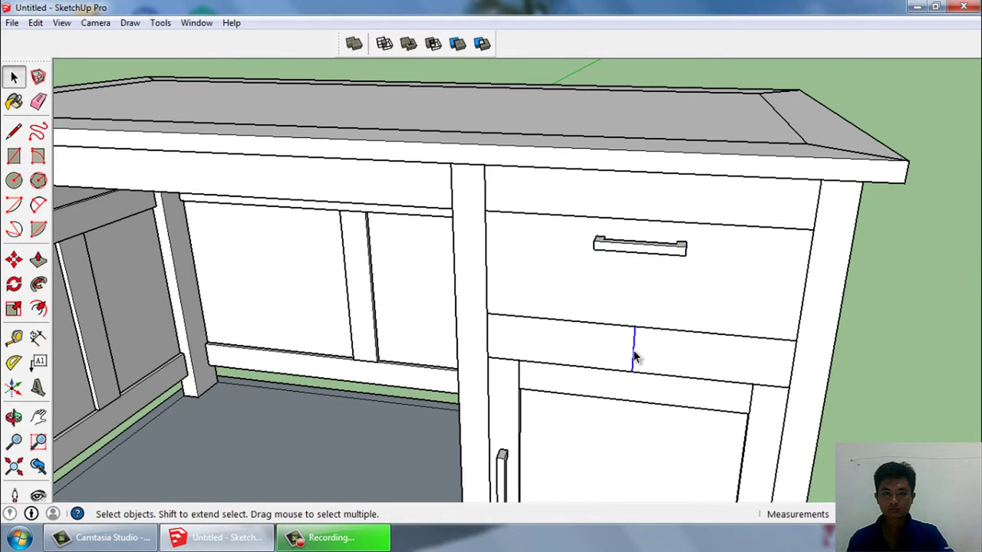
{"action": "scroll", "coordinate": [633, 357], "scroll_direction": "down", "scroll_amount": 2}
{"action": "scroll", "coordinate": [748, 326], "scroll_direction": "down", "scroll_amount": 2}
{"action": "scroll", "coordinate": [668, 222], "scroll_direction": "down", "scroll_amount": 3}
{"action": "scroll", "coordinate": [711, 307], "scroll_direction": "up", "scroll_amount": 3}
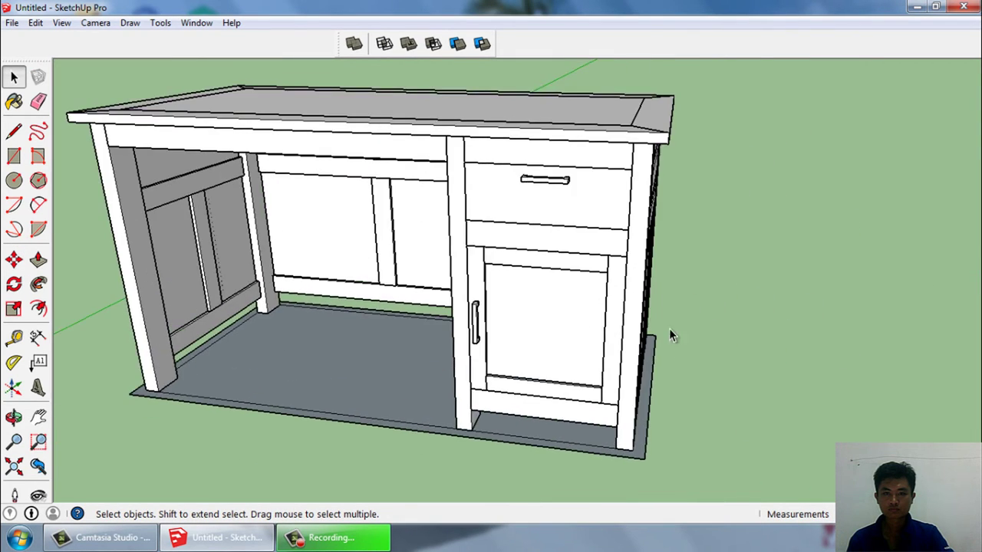
{"action": "scroll", "coordinate": [550, 219], "scroll_direction": "up", "scroll_amount": 3}
{"action": "middle_click_drag", "start_coordinate": [550, 220], "coordinate": [588, 248]}
{"action": "scroll", "coordinate": [567, 213], "scroll_direction": "up", "scroll_amount": 2}
{"action": "scroll", "coordinate": [505, 234], "scroll_direction": "up", "scroll_amount": 2}
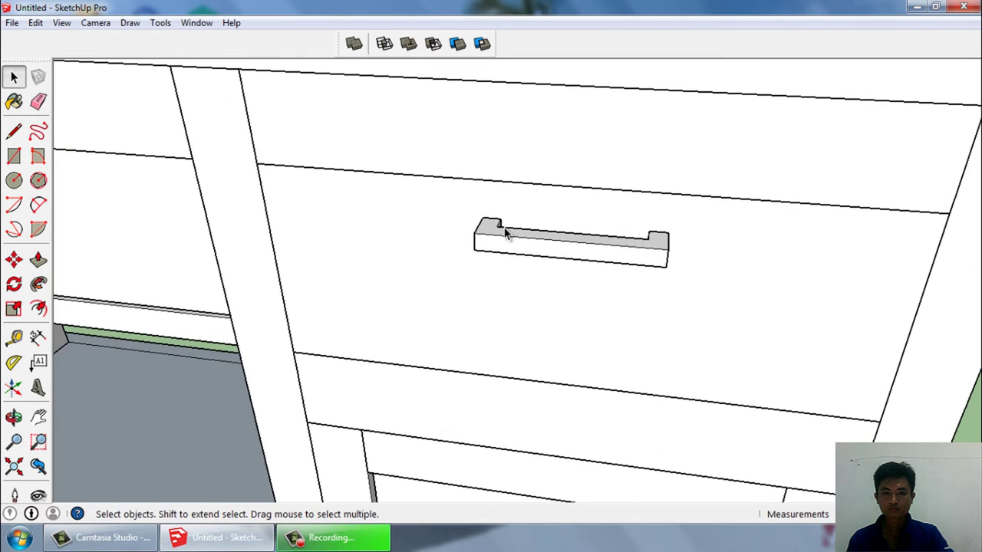
{"action": "key", "text": "m"}
{"action": "left_click", "coordinate": [492, 236]}
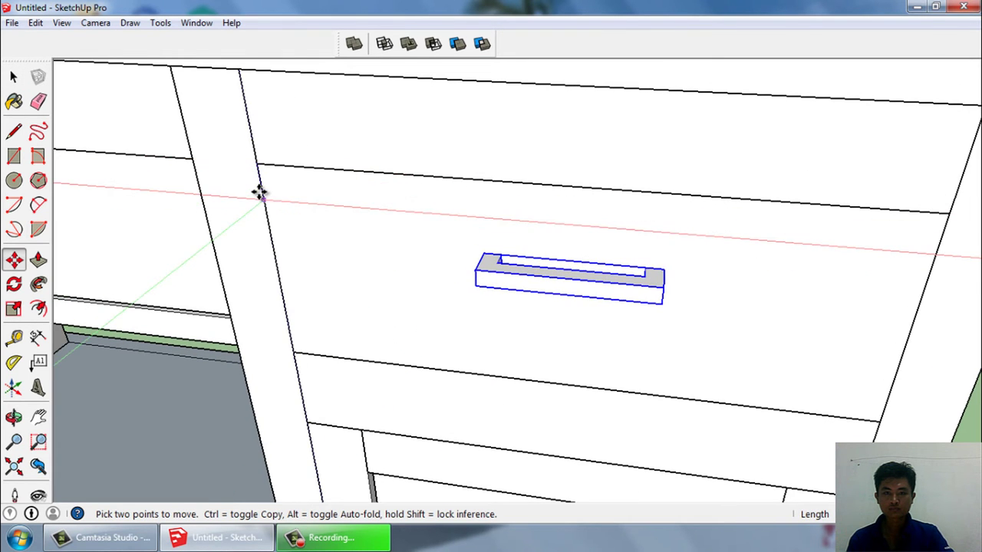
{"action": "left_click", "coordinate": [260, 194]}
{"action": "key", "text": "space"}
{"action": "scroll", "coordinate": [773, 319], "scroll_direction": "down", "scroll_amount": 3}
Step: Draw a small circle centred on the drawer's top-left corner
{"action": "middle_click_drag", "start_coordinate": [773, 319], "coordinate": [760, 223]}
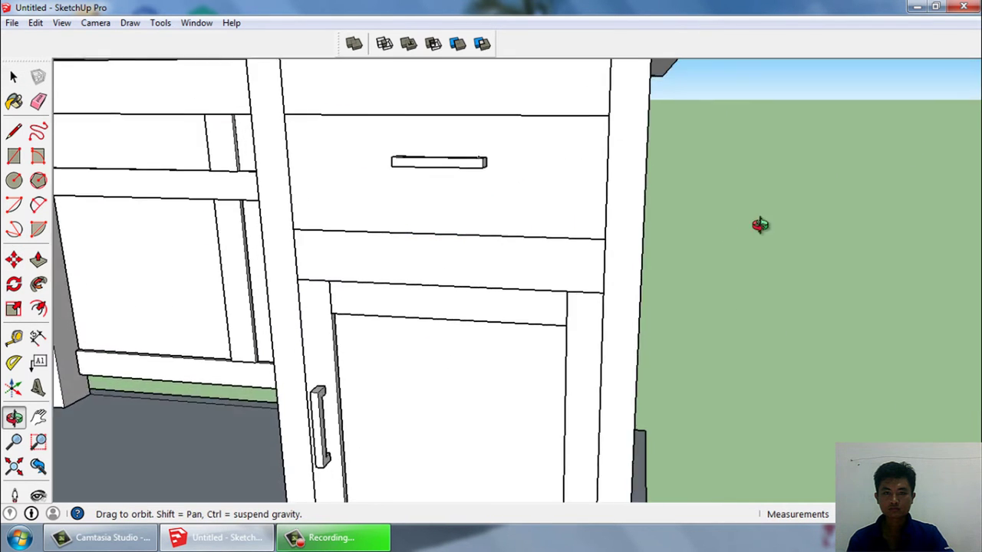
{"action": "scroll", "coordinate": [674, 300], "scroll_direction": "up", "scroll_amount": 3}
{"action": "middle_click_drag", "start_coordinate": [675, 300], "coordinate": [496, 245]}
{"action": "left_click", "coordinate": [14, 180]}
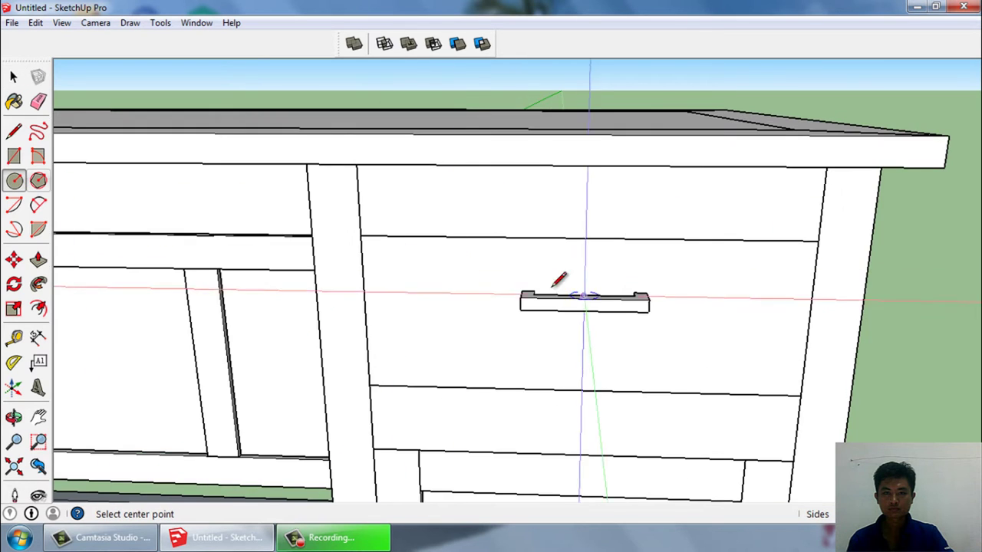
{"action": "scroll", "coordinate": [557, 280], "scroll_direction": "up", "scroll_amount": 3}
{"action": "left_click", "coordinate": [246, 206]}
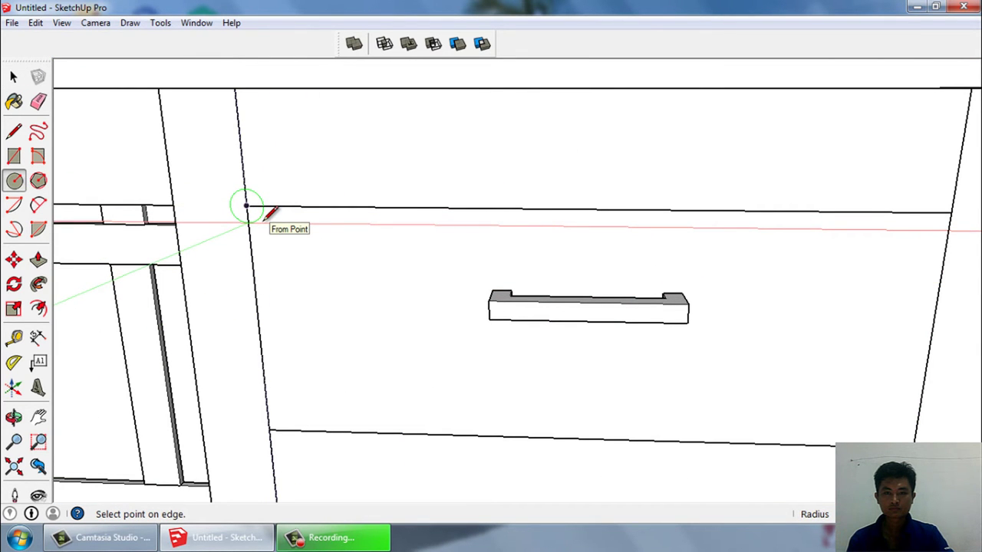
{"action": "left_click", "coordinate": [263, 209]}
{"action": "key", "text": "space"}
Step: Push/Pull the circle face slightly outward into a short cylinder
{"action": "scroll", "coordinate": [245, 211], "scroll_direction": "up", "scroll_amount": 2}
{"action": "key", "text": "p"}
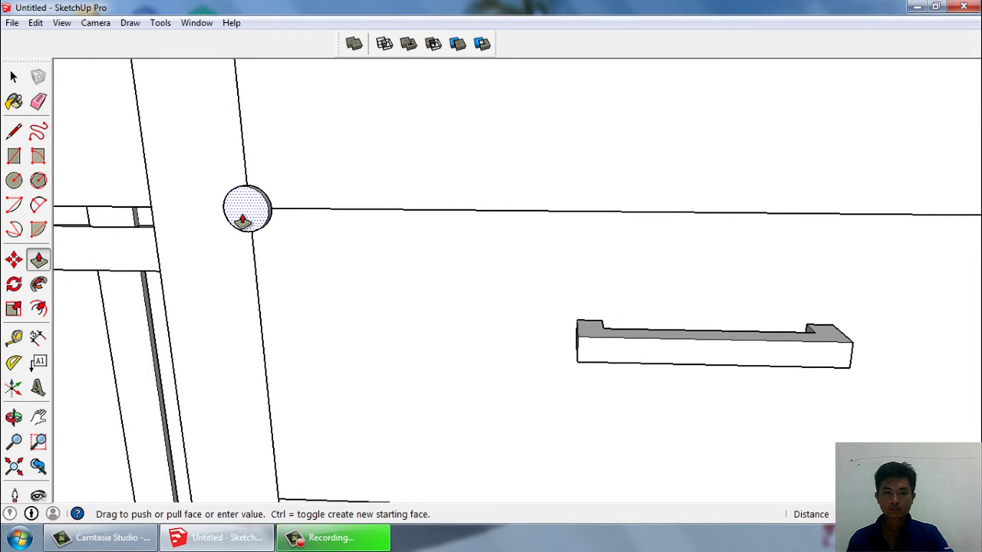
{"action": "scroll", "coordinate": [243, 221], "scroll_direction": "up", "scroll_amount": 1}
{"action": "scroll", "coordinate": [247, 221], "scroll_direction": "up", "scroll_amount": 1}
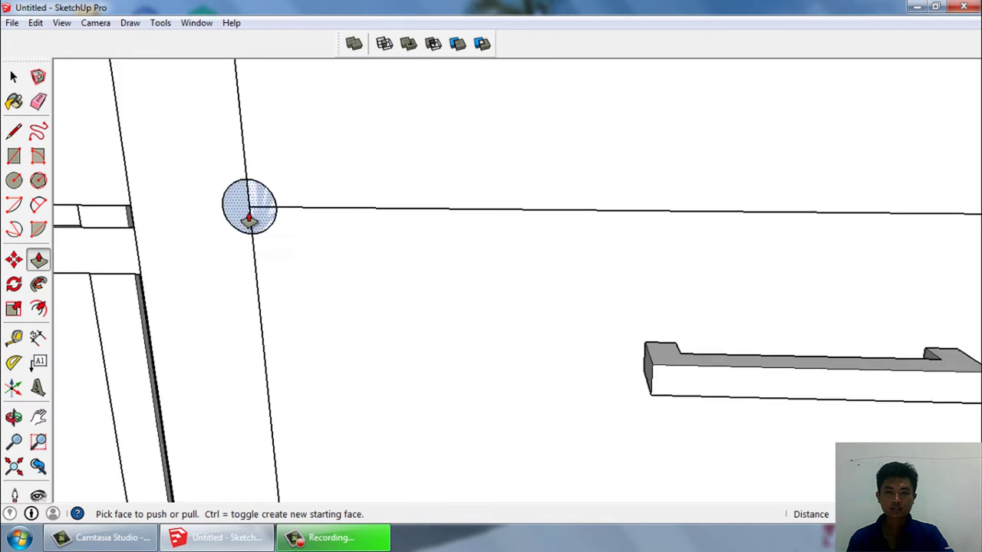
{"action": "left_click", "coordinate": [237, 223]}
{"action": "key", "text": "space"}
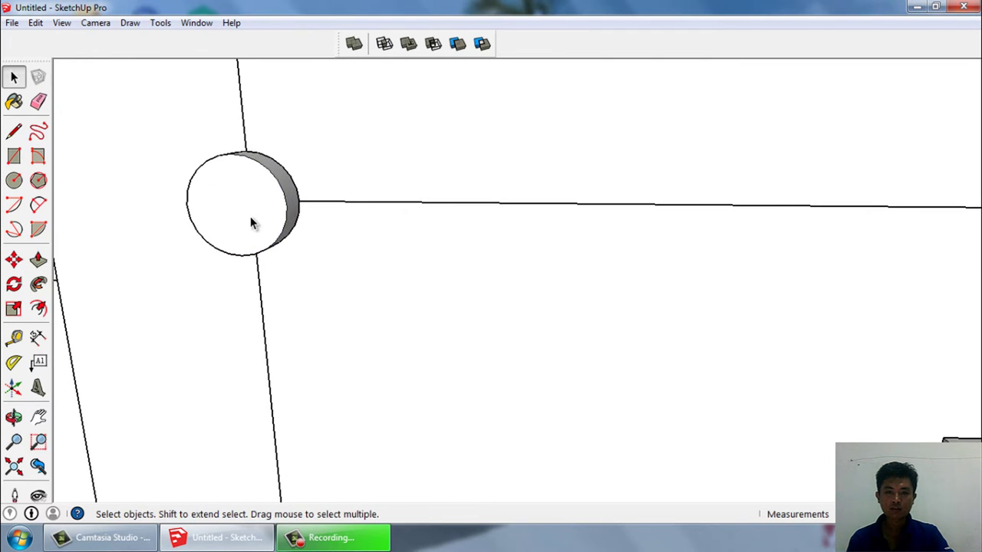
Step: Reselect the circle face on the drawer and adjust its extrusion
{"action": "middle_click_drag", "start_coordinate": [250, 219], "coordinate": [365, 291]}
{"action": "scroll", "coordinate": [366, 292], "scroll_direction": "down", "scroll_amount": 5}
{"action": "middle_click_drag", "start_coordinate": [287, 272], "coordinate": [408, 289]}
{"action": "key", "text": "space"}
{"action": "scroll", "coordinate": [376, 319], "scroll_direction": "up", "scroll_amount": 2}
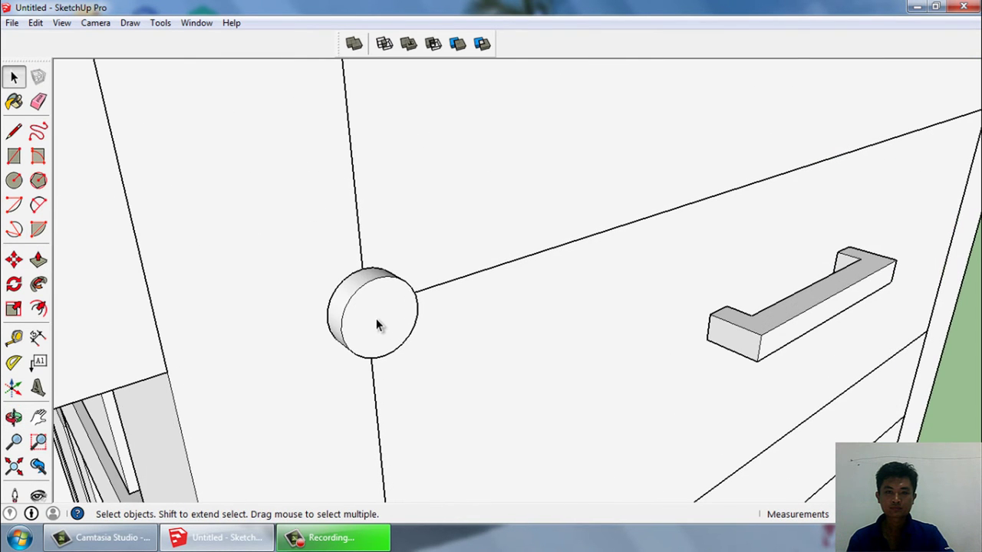
{"action": "left_click", "coordinate": [376, 317]}
{"action": "key", "text": "p"}
{"action": "scroll", "coordinate": [371, 315], "scroll_direction": "up", "scroll_amount": 1}
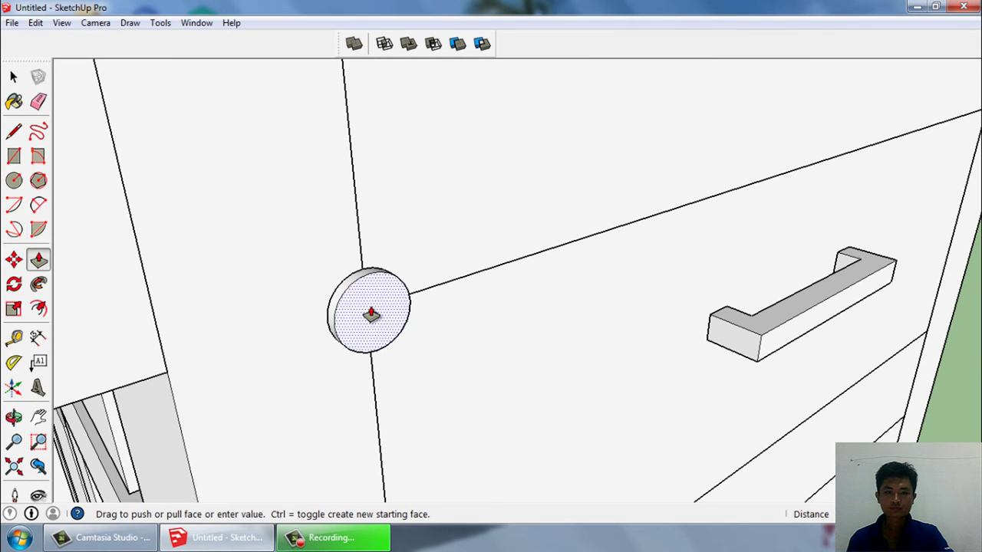
{"action": "key", "text": "space"}
{"action": "middle_click_drag", "start_coordinate": [372, 313], "coordinate": [349, 290]}
{"action": "scroll", "coordinate": [374, 318], "scroll_direction": "up", "scroll_amount": 2}
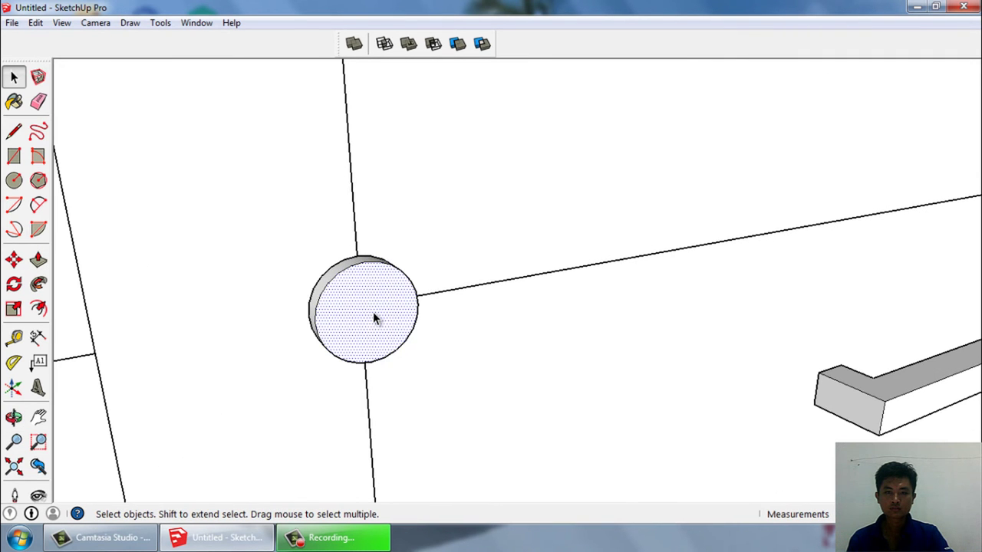
{"action": "key", "text": "m"}
{"action": "scroll", "coordinate": [368, 309], "scroll_direction": "up", "scroll_amount": 2}
Step: Move the lock knob by its top edge to sit centred above the drawer handle
{"action": "left_click", "coordinate": [351, 241]}
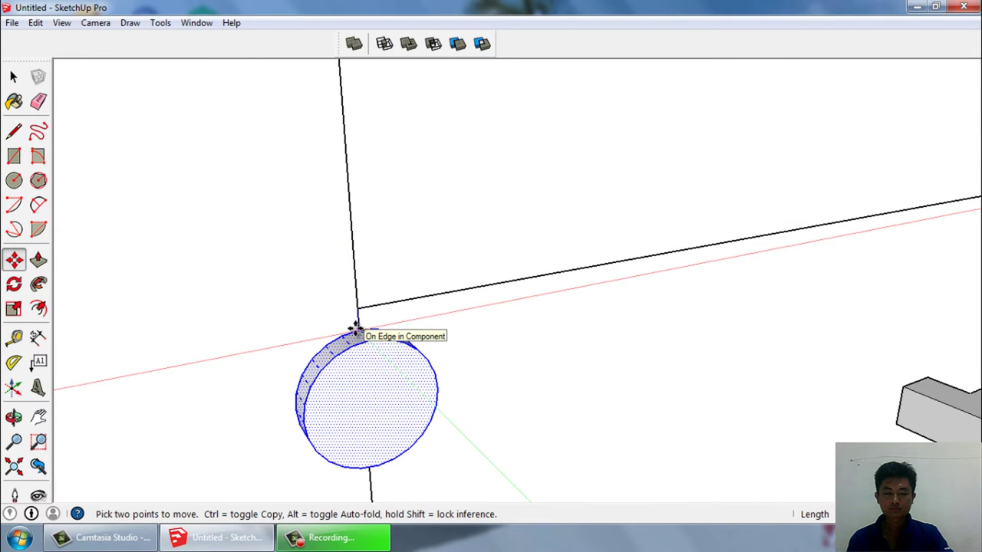
{"action": "scroll", "coordinate": [357, 328], "scroll_direction": "down", "scroll_amount": 2}
{"action": "middle_click_drag", "start_coordinate": [348, 296], "coordinate": [351, 376]}
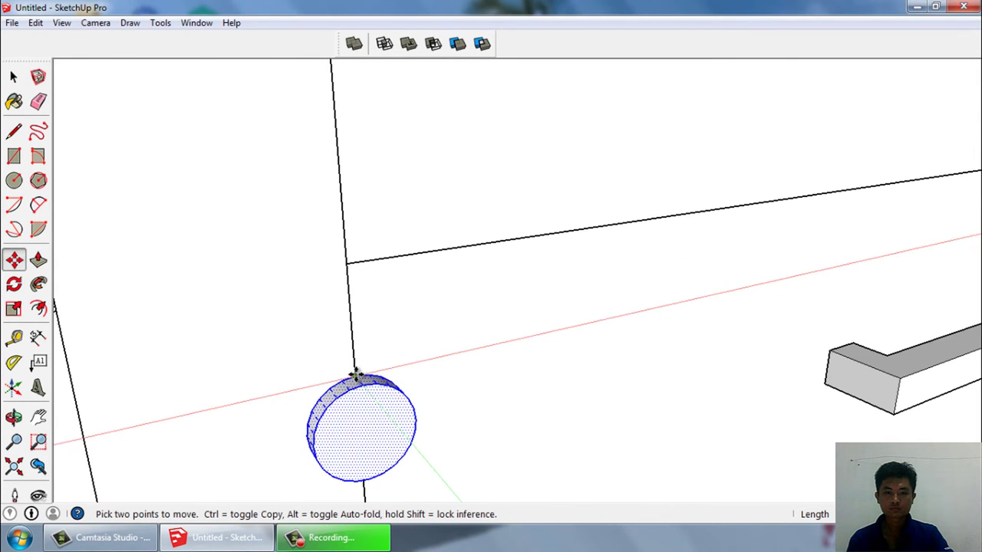
{"action": "left_click", "coordinate": [353, 376]}
{"action": "scroll", "coordinate": [345, 264], "scroll_direction": "down", "scroll_amount": 3}
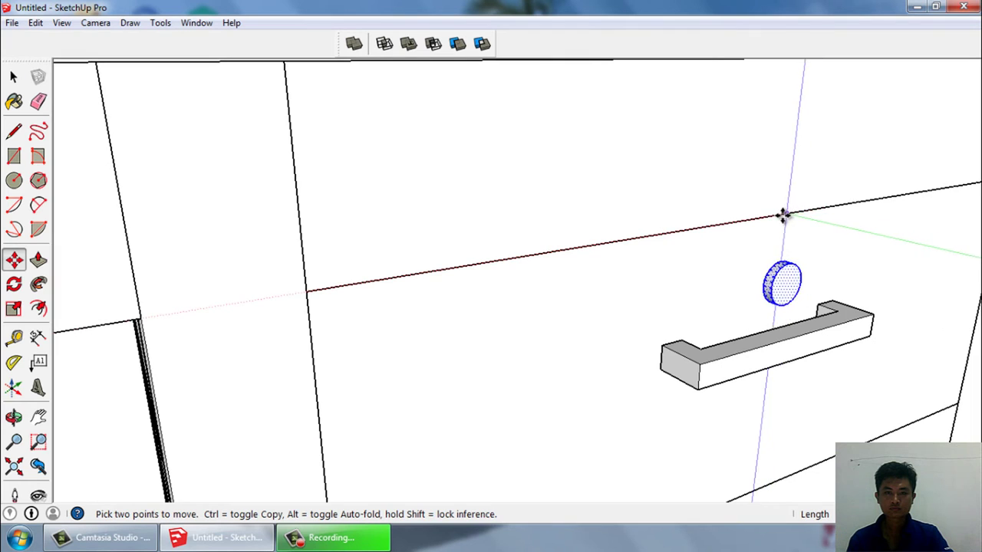
{"action": "scroll", "coordinate": [785, 215], "scroll_direction": "up", "scroll_amount": 2}
{"action": "scroll", "coordinate": [565, 239], "scroll_direction": "down", "scroll_amount": 1}
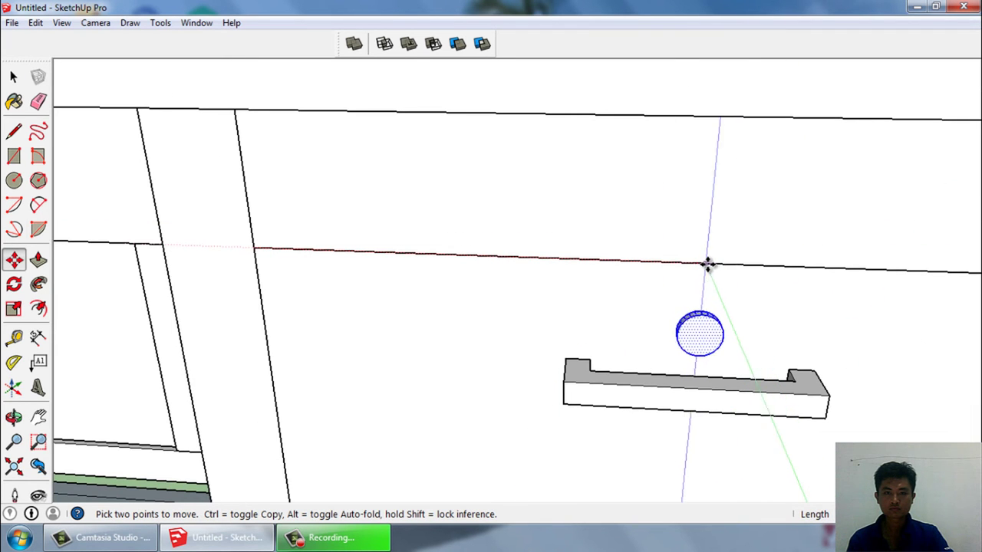
{"action": "scroll", "coordinate": [486, 271], "scroll_direction": "down", "scroll_amount": 2}
{"action": "scroll", "coordinate": [588, 265], "scroll_direction": "down", "scroll_amount": 1}
{"action": "left_click", "coordinate": [587, 266]}
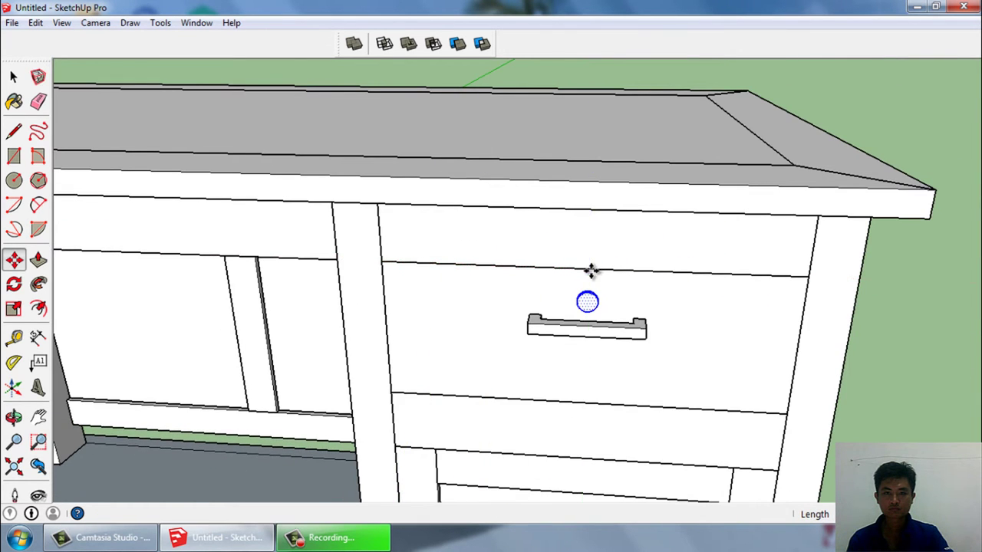
{"action": "scroll", "coordinate": [584, 278], "scroll_direction": "up", "scroll_amount": 2}
{"action": "key", "text": "space"}
Step: Orbit to face the drawer front and check the lock's position
{"action": "scroll", "coordinate": [584, 278], "scroll_direction": "up", "scroll_amount": 2}
{"action": "key", "text": "m"}
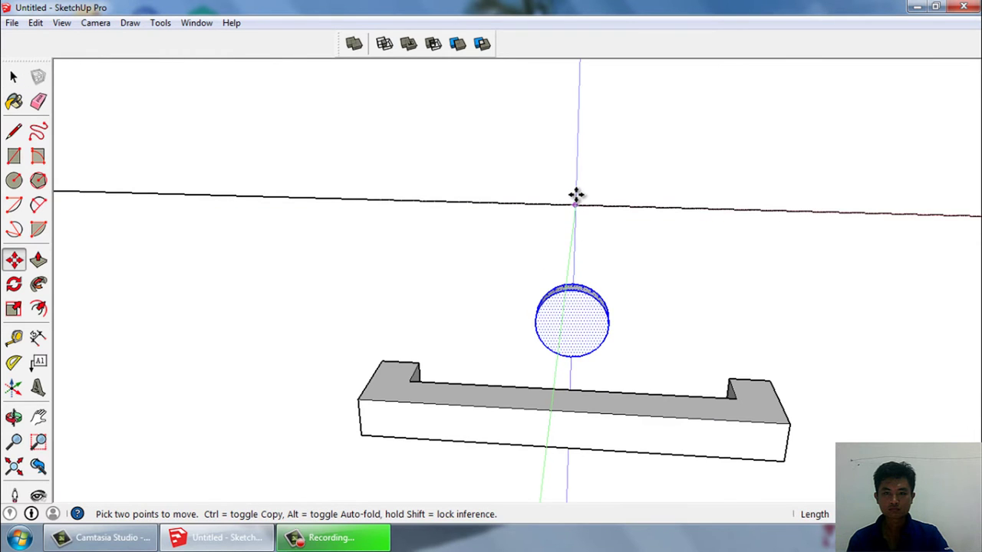
{"action": "key", "text": "space"}
{"action": "scroll", "coordinate": [511, 284], "scroll_direction": "down", "scroll_amount": 3}
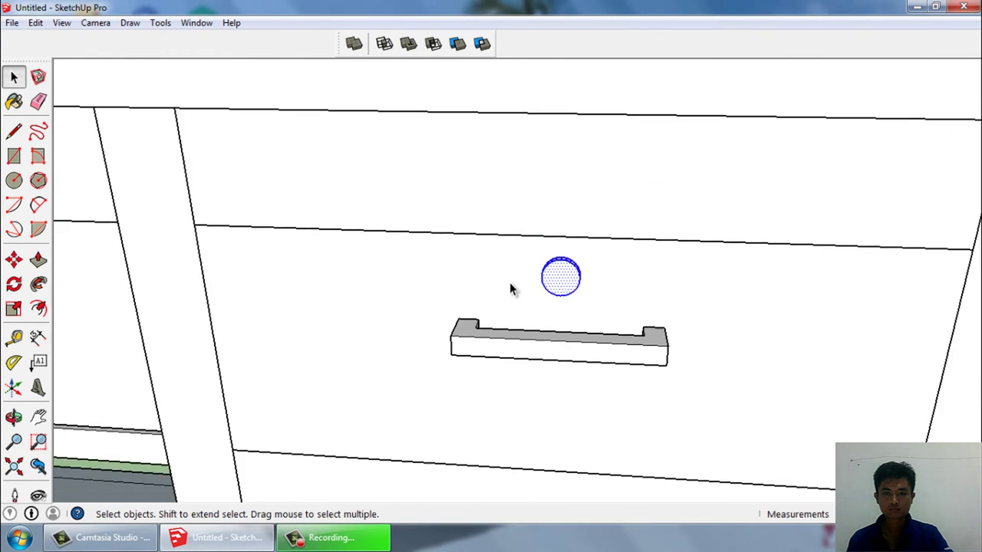
{"action": "middle_click_drag", "start_coordinate": [511, 284], "coordinate": [572, 256]}
{"action": "scroll", "coordinate": [587, 270], "scroll_direction": "up", "scroll_amount": 3}
{"action": "scroll", "coordinate": [586, 270], "scroll_direction": "up", "scroll_amount": 3}
Step: Place vertical and horizontal Tape Measure guides crossing through the lock's centre
{"action": "scroll", "coordinate": [532, 274], "scroll_direction": "up", "scroll_amount": 3}
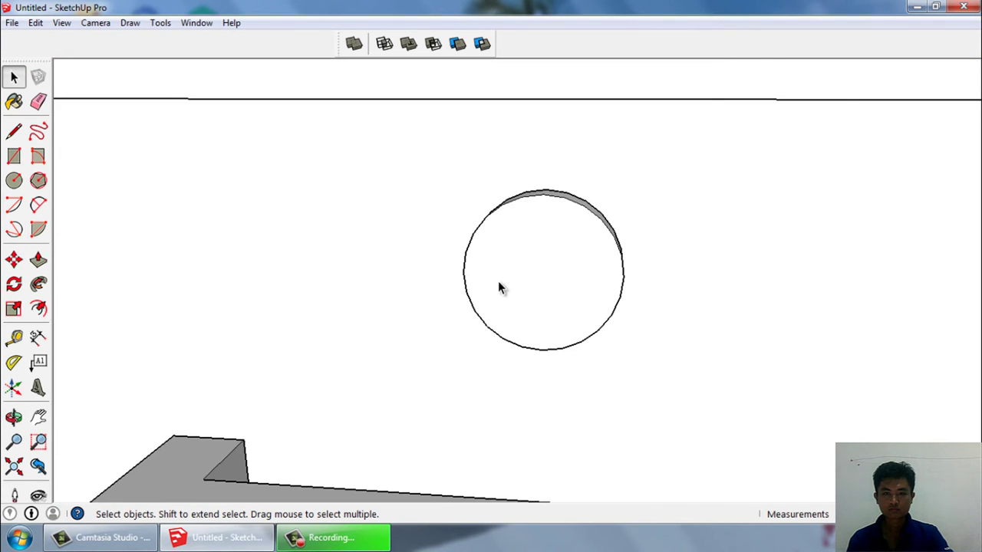
{"action": "left_click", "coordinate": [16, 340]}
{"action": "scroll", "coordinate": [541, 206], "scroll_direction": "up", "scroll_amount": 1}
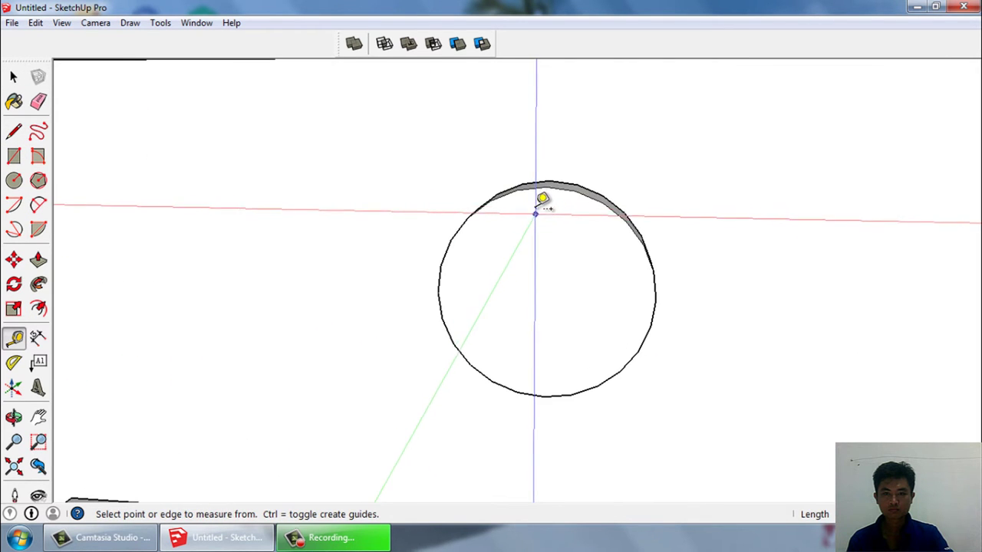
{"action": "left_click", "coordinate": [545, 186]}
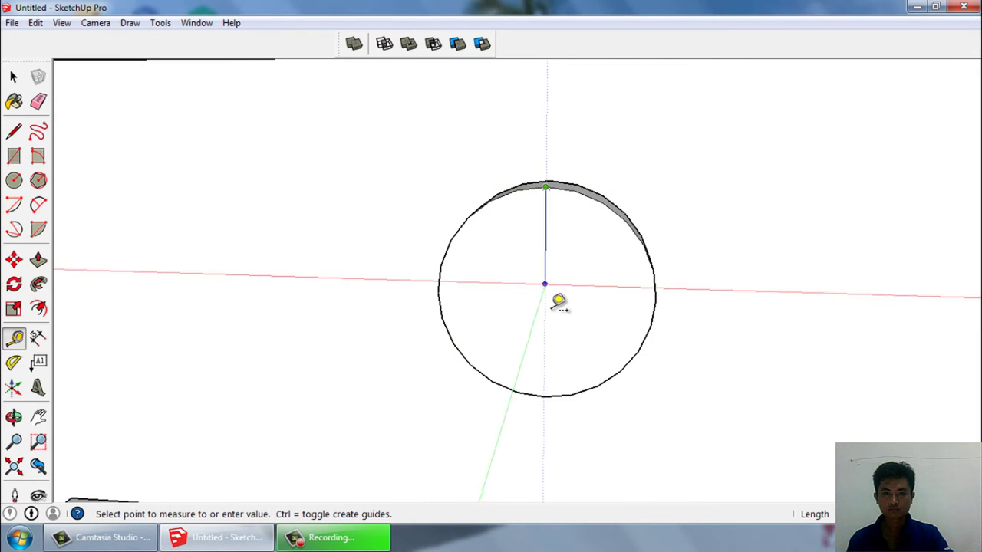
{"action": "left_click", "coordinate": [546, 396]}
{"action": "key", "text": "space"}
{"action": "left_click", "coordinate": [15, 342]}
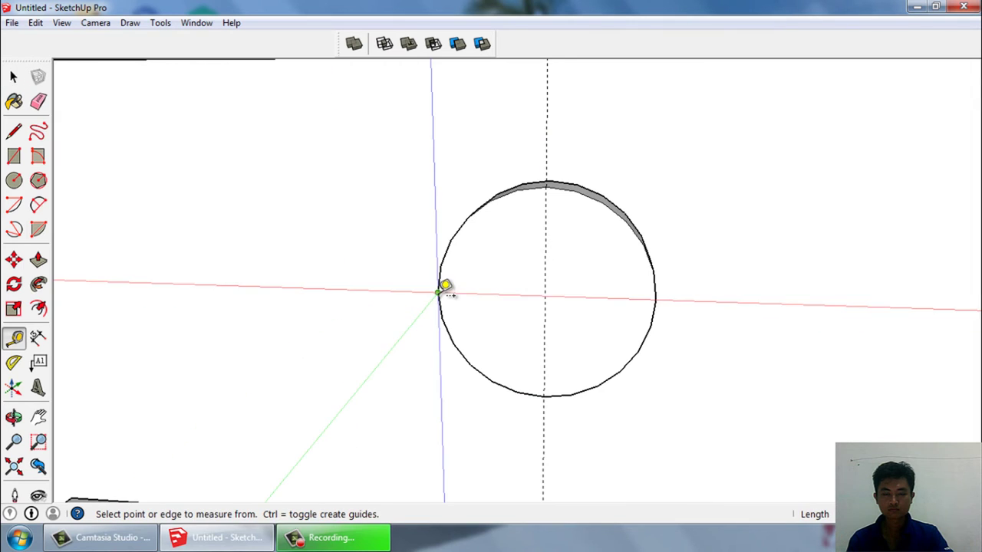
{"action": "left_click", "coordinate": [439, 290]}
{"action": "left_click", "coordinate": [654, 289]}
{"action": "key", "text": "space"}
{"action": "scroll", "coordinate": [576, 295], "scroll_direction": "up", "scroll_amount": 1}
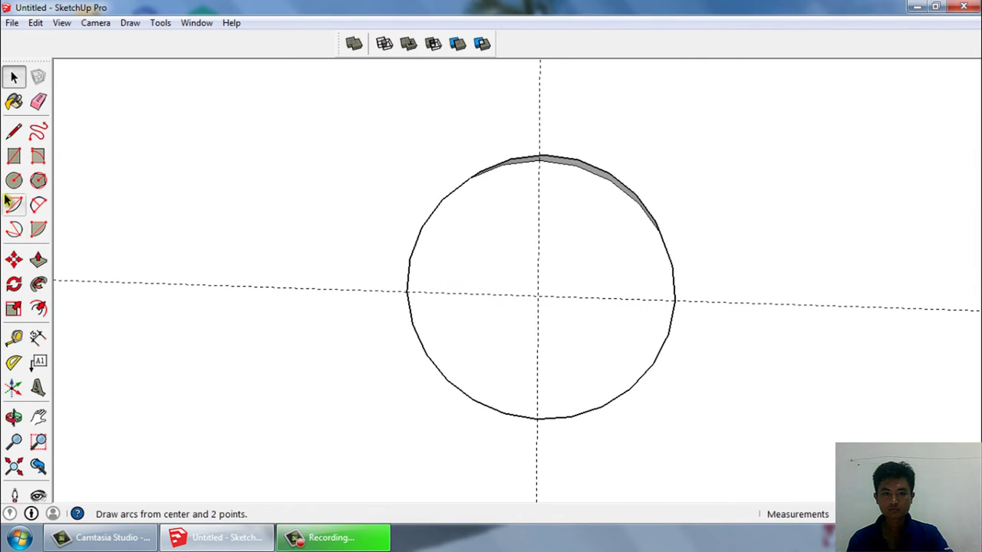
Step: Draw a thin rectangle from the lock's centre extending past its edge
{"action": "left_click", "coordinate": [13, 156]}
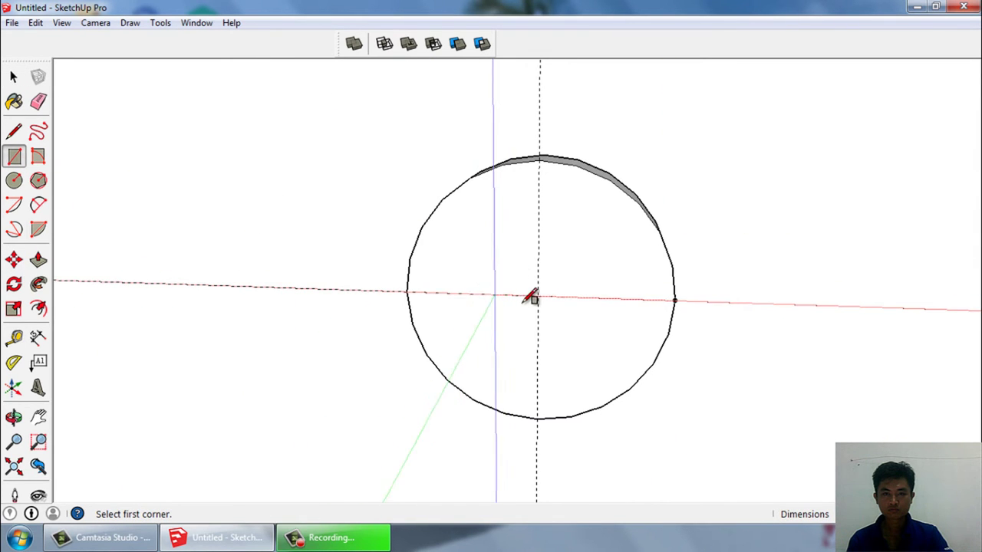
{"action": "left_click", "coordinate": [536, 296]}
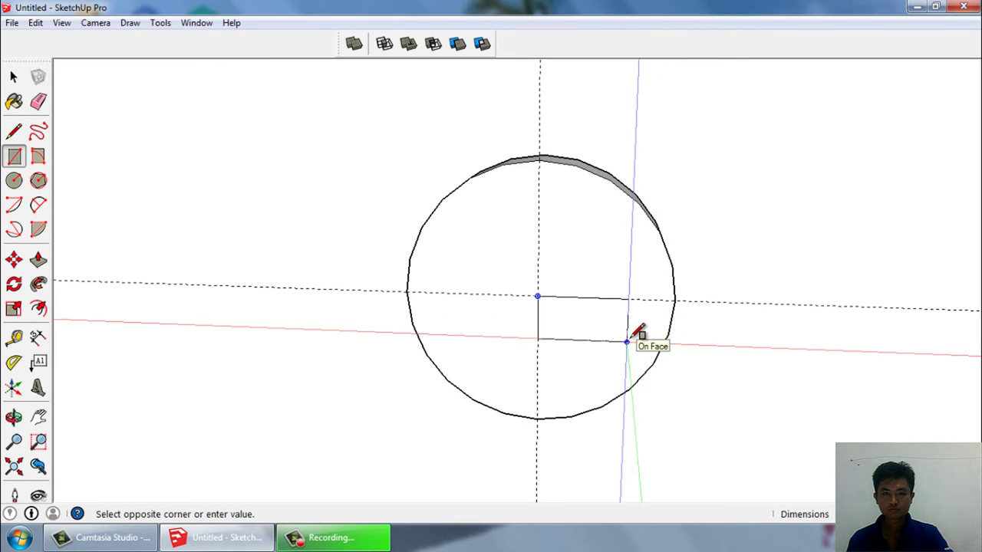
{"action": "left_click", "coordinate": [720, 330]}
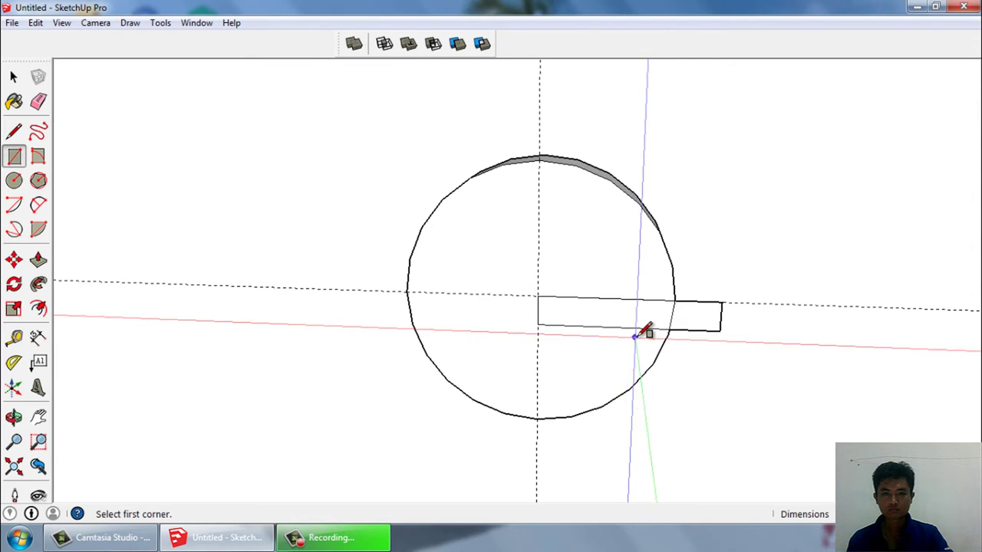
{"action": "scroll", "coordinate": [626, 328], "scroll_direction": "up", "scroll_amount": 2}
{"action": "key", "text": "space"}
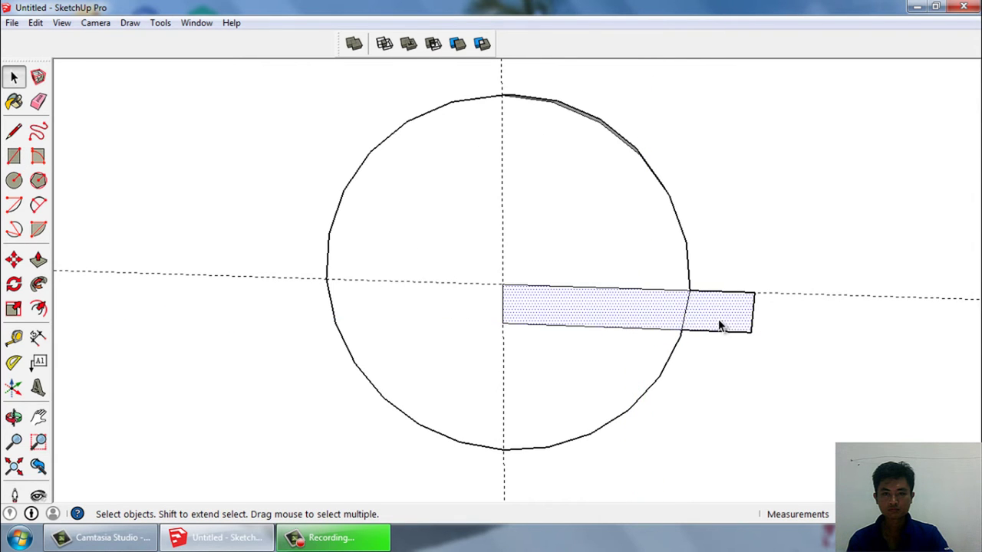
Step: Cancel the distorting move and undo the stray slot rectangle
{"action": "key", "text": "m"}
{"action": "left_click", "coordinate": [501, 285]}
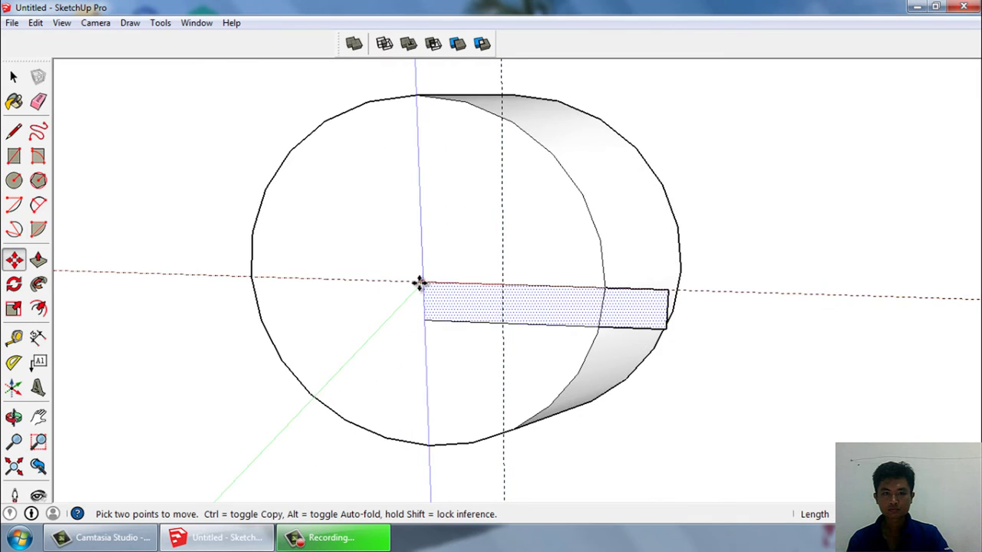
{"action": "key", "text": "space"}
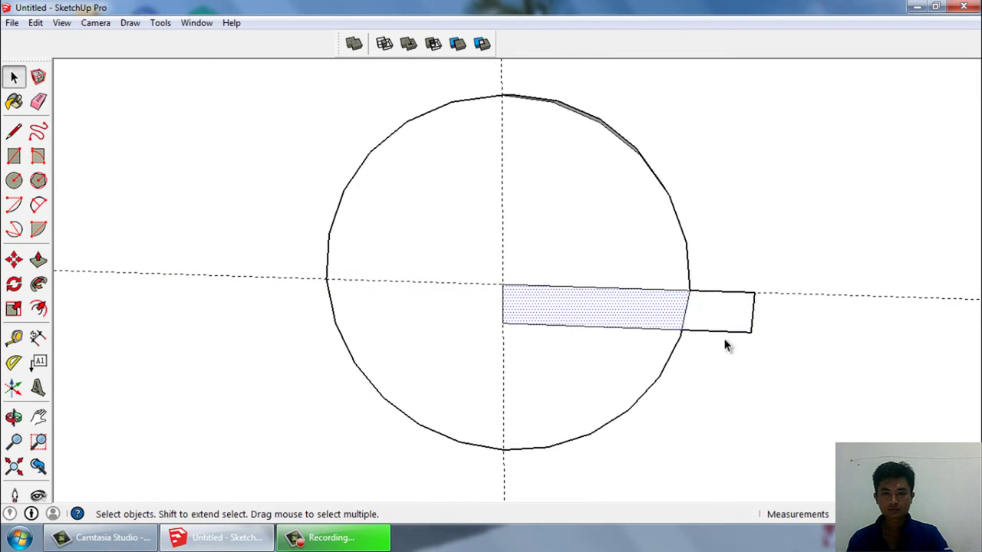
{"action": "left_click", "coordinate": [729, 332]}
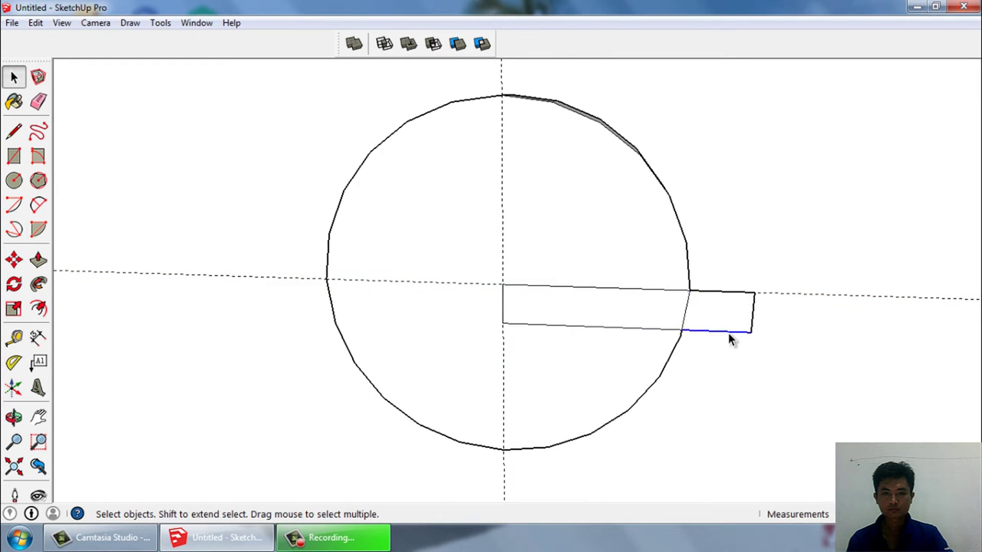
{"action": "key", "text": "ctrl+z"}
Step: Make the lock circle a component and redraw the slot rectangle from its centre
{"action": "double_click", "coordinate": [557, 263]}
{"action": "key", "text": "g"}
{"action": "key", "text": "Return"}
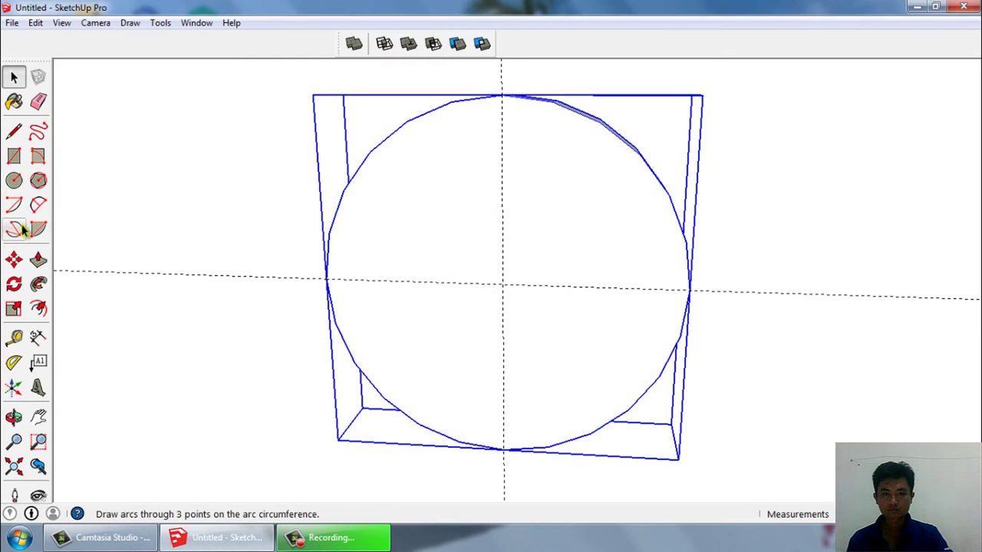
{"action": "left_click", "coordinate": [14, 157]}
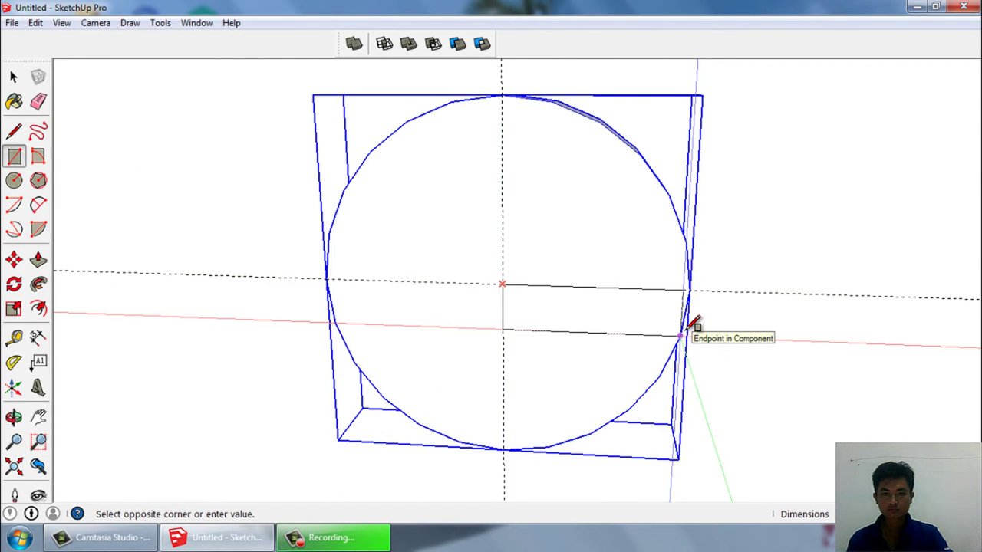
{"action": "left_click", "coordinate": [681, 336]}
{"action": "key", "text": "space"}
Step: Centre the slot rectangle across the lock, then explode the lock component
{"action": "left_click", "coordinate": [607, 317]}
{"action": "key", "text": "m"}
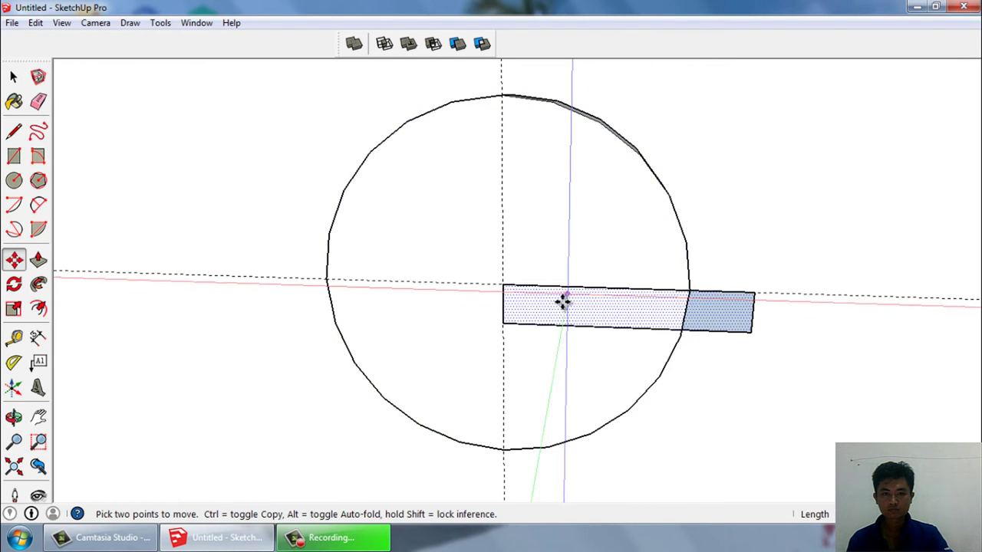
{"action": "left_click", "coordinate": [504, 305]}
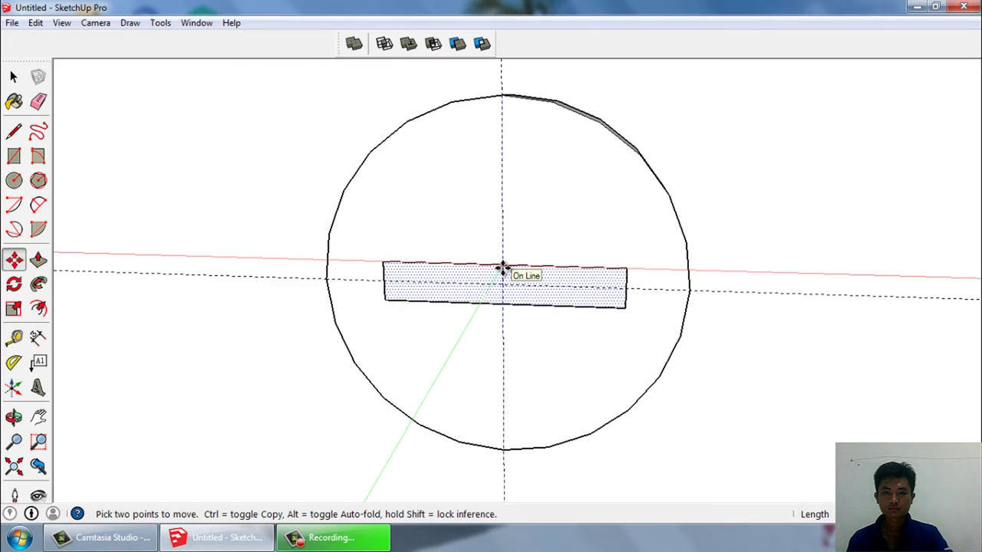
{"action": "left_click", "coordinate": [502, 268]}
{"action": "key", "text": "space"}
{"action": "scroll", "coordinate": [524, 337], "scroll_direction": "down", "scroll_amount": 2}
{"action": "left_click", "coordinate": [529, 337]}
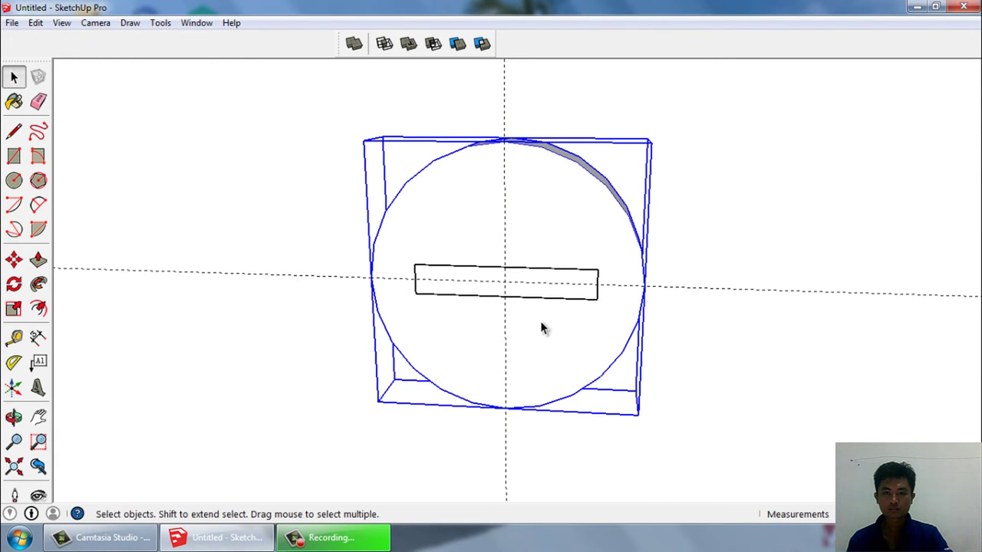
{"action": "right_click", "coordinate": [530, 247]}
{"action": "left_click", "coordinate": [566, 283]}
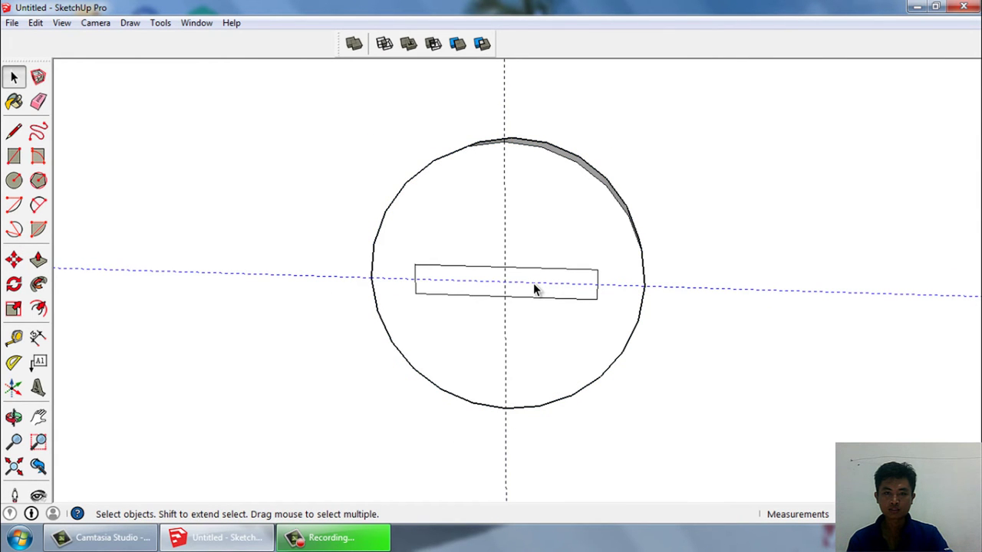
Step: Push/Pull the slot face inward to recess the keyhole
{"action": "left_click", "coordinate": [534, 288]}
{"action": "key", "text": "p"}
{"action": "left_click", "coordinate": [534, 286]}
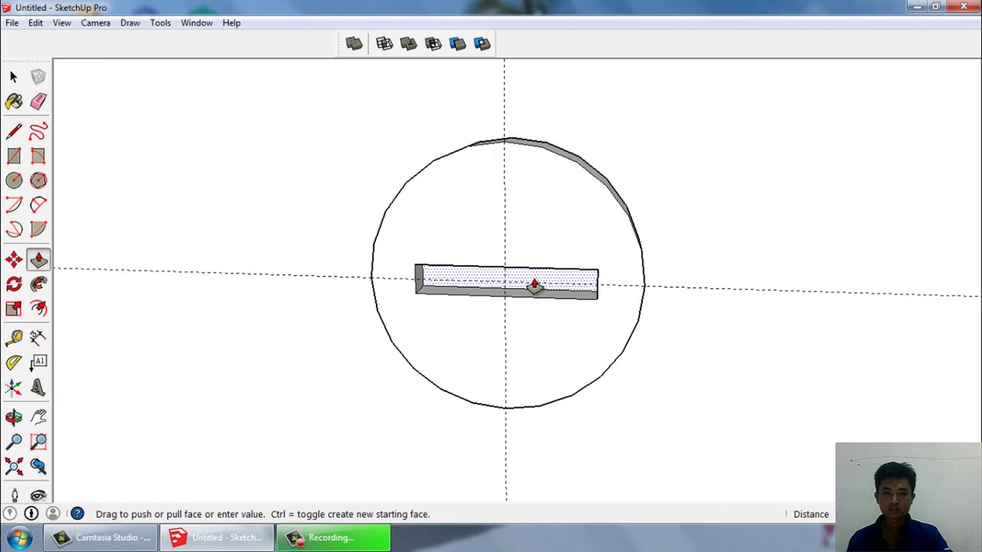
{"action": "left_click", "coordinate": [534, 286]}
{"action": "key", "text": "space"}
{"action": "scroll", "coordinate": [520, 291], "scroll_direction": "down", "scroll_amount": 3}
{"action": "scroll", "coordinate": [530, 322], "scroll_direction": "down", "scroll_amount": 2}
Step: Select the keyhole lock on the drawer front
{"action": "scroll", "coordinate": [530, 322], "scroll_direction": "down", "scroll_amount": 3}
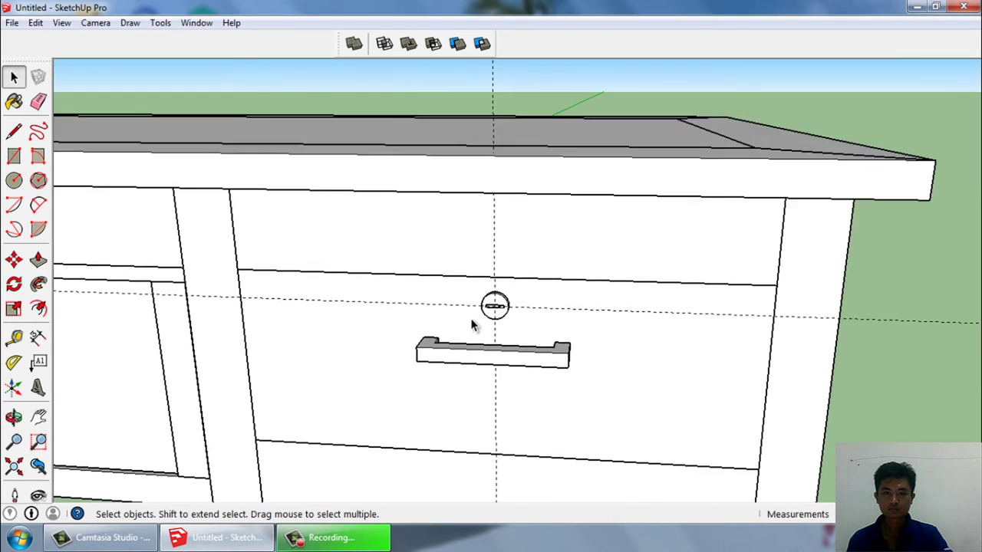
{"action": "mouse_move", "coordinate": [441, 88]}
{"action": "middle_mouse_down"}
{"action": "mouse_move", "coordinate": [609, 340]}
{"action": "mouse_move", "coordinate": [585, 325]}
{"action": "middle_mouse_up"}
{"action": "scroll", "coordinate": [564, 279], "scroll_direction": "down", "scroll_amount": 1}
{"action": "scroll", "coordinate": [535, 333], "scroll_direction": "down", "scroll_amount": 1}
{"action": "scroll", "coordinate": [535, 327], "scroll_direction": "up", "scroll_amount": 2}
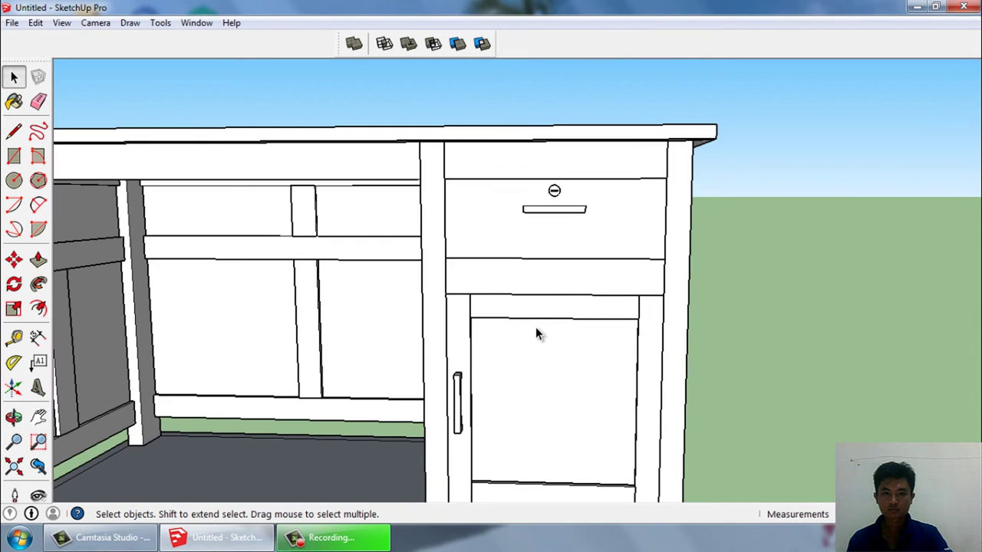
{"action": "scroll", "coordinate": [520, 309], "scroll_direction": "down", "scroll_amount": 1}
{"action": "scroll", "coordinate": [536, 313], "scroll_direction": "up", "scroll_amount": 1}
{"action": "scroll", "coordinate": [559, 181], "scroll_direction": "up", "scroll_amount": 1}
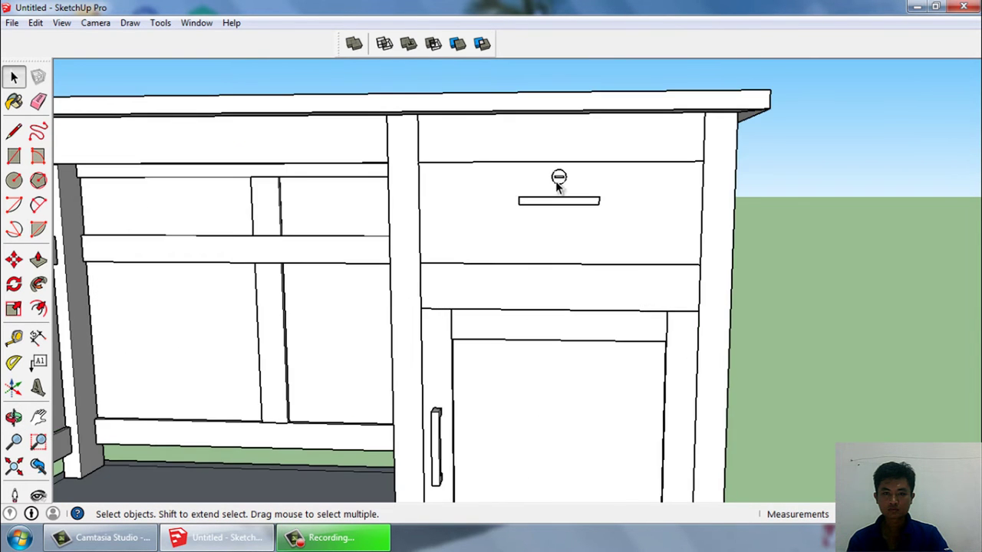
{"action": "scroll", "coordinate": [559, 178], "scroll_direction": "up", "scroll_amount": 1}
{"action": "scroll", "coordinate": [560, 178], "scroll_direction": "up", "scroll_amount": 2}
{"action": "left_click", "coordinate": [560, 177]}
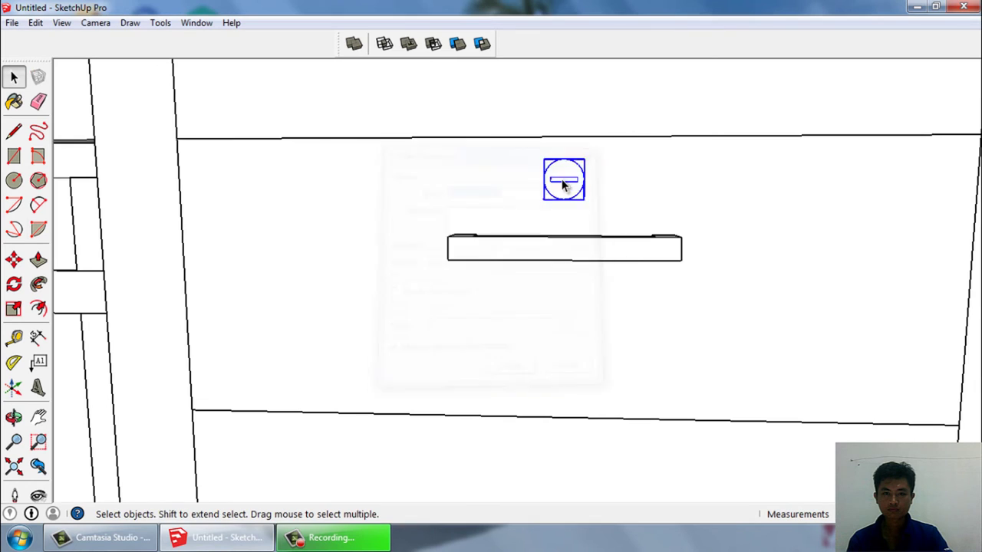
{"action": "scroll", "coordinate": [560, 178], "scroll_direction": "down", "scroll_amount": 2}
{"action": "mouse_move", "coordinate": [560, 178]}
{"action": "middle_mouse_down"}
{"action": "mouse_move", "coordinate": [765, 287]}
{"action": "mouse_move", "coordinate": [767, 256]}
{"action": "mouse_move", "coordinate": [450, 224]}
{"action": "middle_mouse_up"}
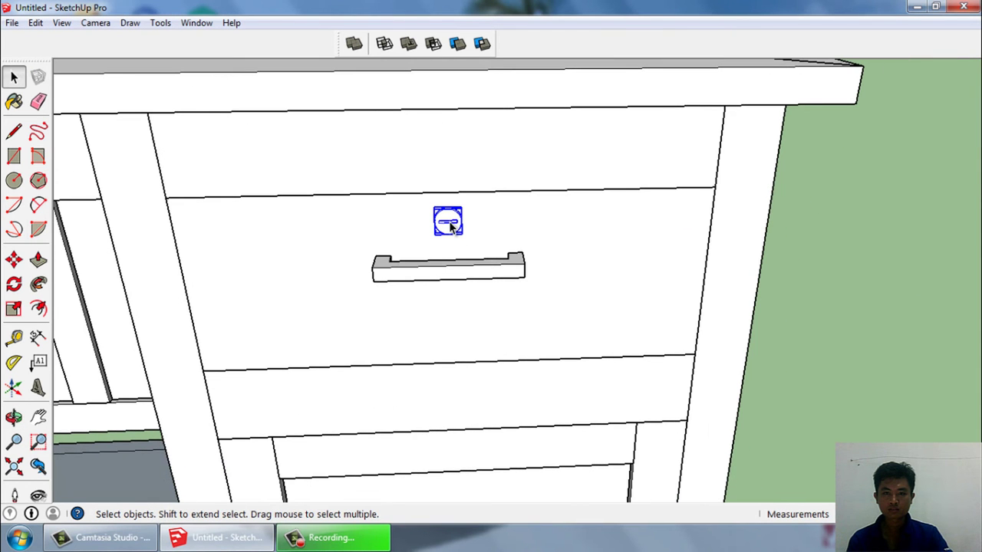
Step: Copy the lock with Move plus Ctrl onto the cabinet door stile
{"action": "key", "text": "q"}
{"action": "key", "text": "m"}
{"action": "scroll", "coordinate": [448, 188], "scroll_direction": "up", "scroll_amount": 2}
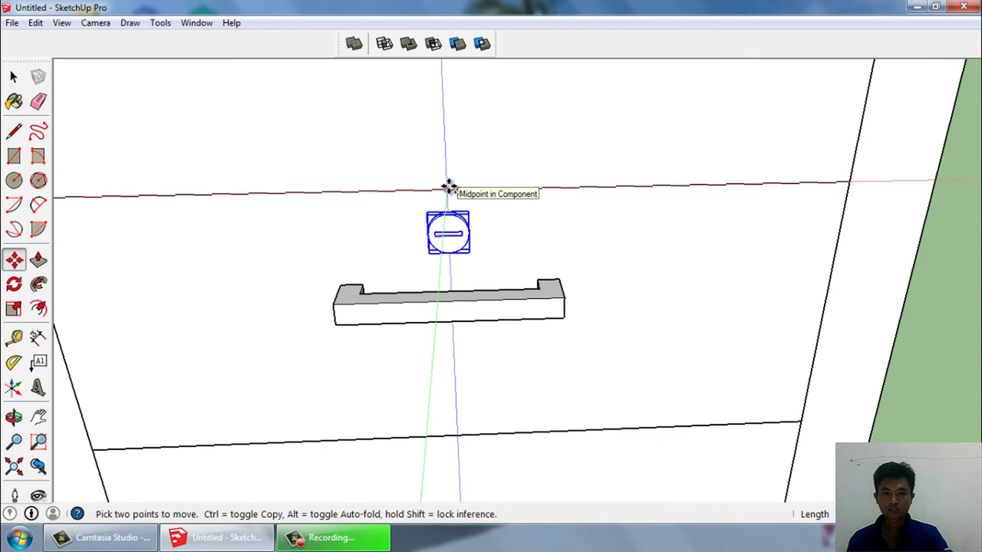
{"action": "key", "text": "ctrl"}
{"action": "left_click", "coordinate": [449, 188]}
{"action": "scroll", "coordinate": [438, 191], "scroll_direction": "down", "scroll_amount": 2}
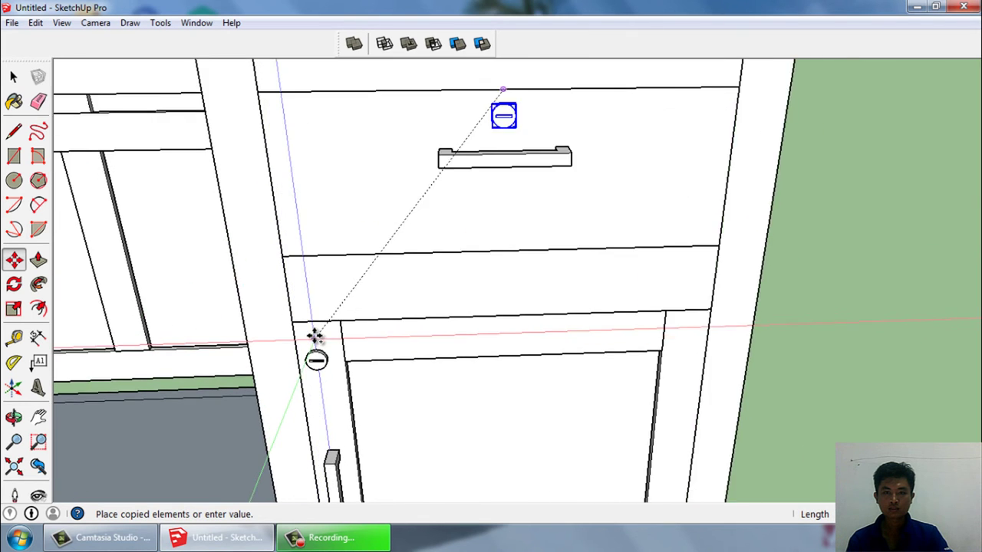
{"action": "scroll", "coordinate": [314, 335], "scroll_direction": "up", "scroll_amount": 1}
{"action": "left_click", "coordinate": [317, 319]}
{"action": "scroll", "coordinate": [289, 317], "scroll_direction": "down", "scroll_amount": 2}
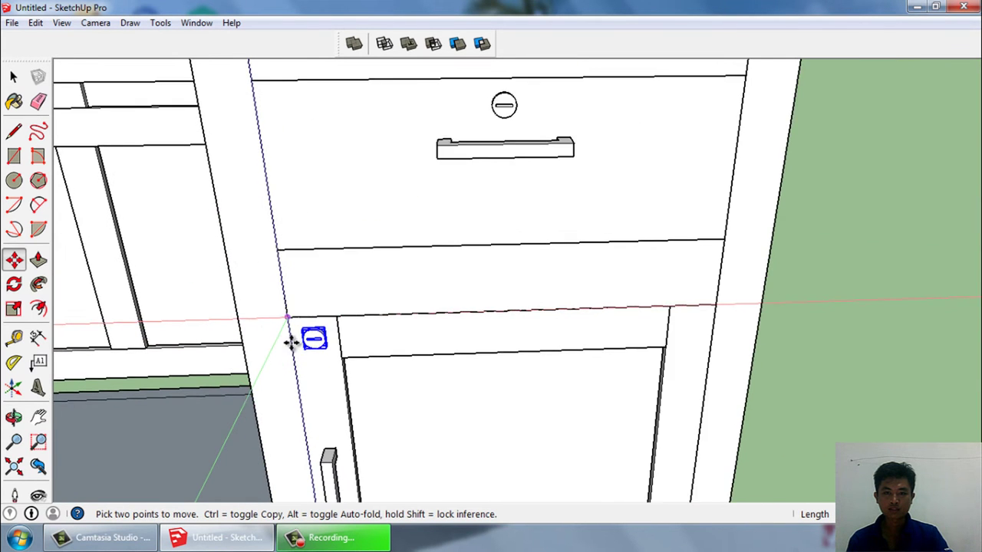
{"action": "scroll", "coordinate": [293, 342], "scroll_direction": "down", "scroll_amount": 1}
{"action": "scroll", "coordinate": [295, 345], "scroll_direction": "down", "scroll_amount": 2}
{"action": "scroll", "coordinate": [299, 368], "scroll_direction": "up", "scroll_amount": 4}
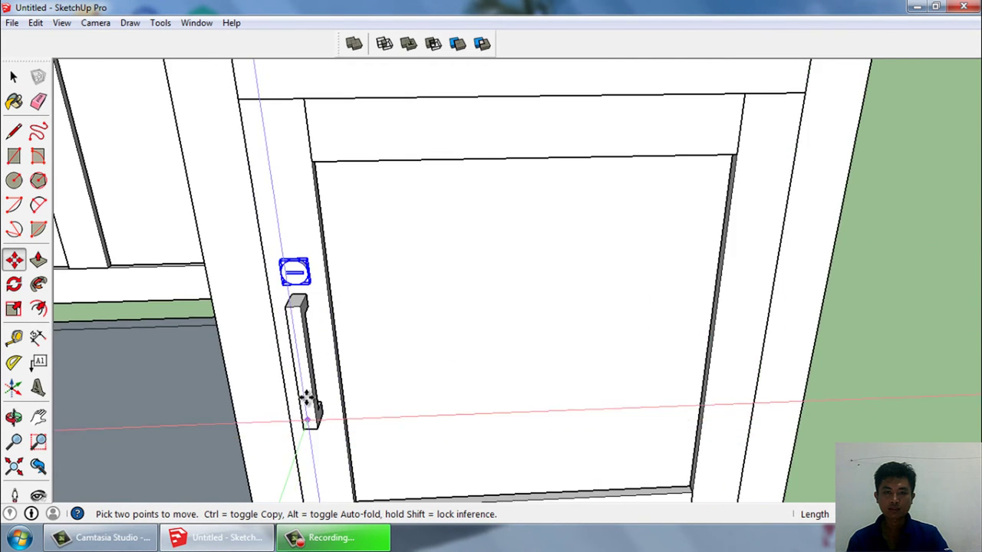
{"action": "key", "text": "space"}
Step: Align the lock copy above the door handle and view the desk from the front
{"action": "left_click", "coordinate": [305, 373]}
{"action": "key", "text": "m"}
{"action": "scroll", "coordinate": [296, 280], "scroll_direction": "down", "scroll_amount": 1}
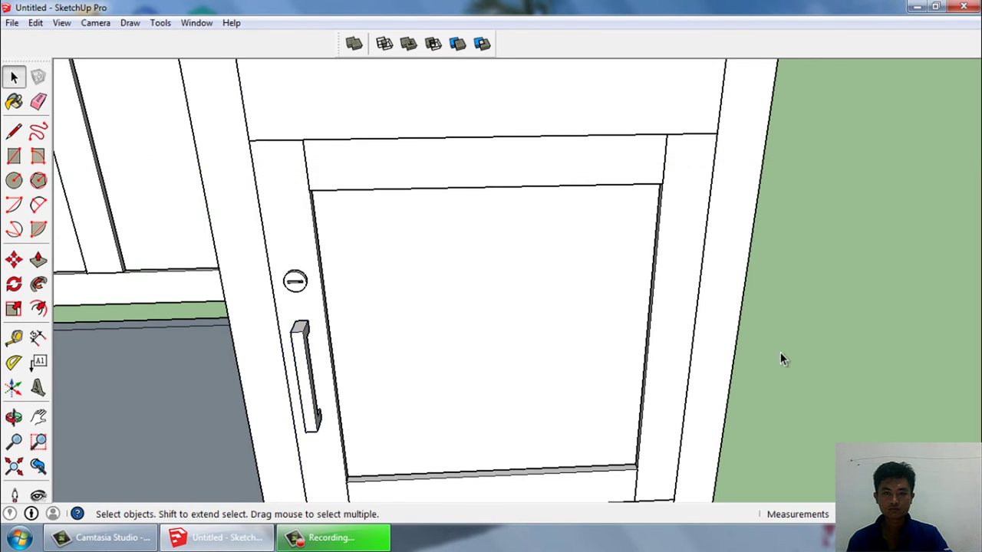
{"action": "scroll", "coordinate": [748, 326], "scroll_direction": "down", "scroll_amount": 3}
{"action": "middle_click_drag", "start_coordinate": [717, 294], "coordinate": [693, 302]}
{"action": "scroll", "coordinate": [459, 292], "scroll_direction": "up", "scroll_amount": 2}
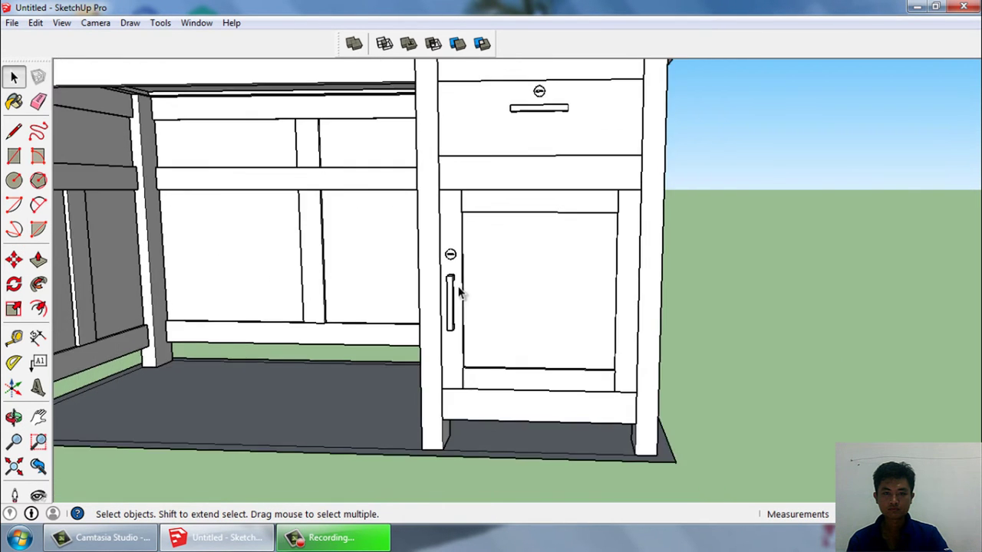
{"action": "scroll", "coordinate": [458, 292], "scroll_direction": "up", "scroll_amount": 2}
{"action": "scroll", "coordinate": [473, 309], "scroll_direction": "down", "scroll_amount": 3}
{"action": "scroll", "coordinate": [474, 309], "scroll_direction": "down", "scroll_amount": 2}
{"action": "mouse_move", "coordinate": [587, 315]}
{"action": "middle_mouse_down"}
{"action": "mouse_move", "coordinate": [563, 405]}
{"action": "mouse_move", "coordinate": [554, 404]}
{"action": "middle_mouse_up"}
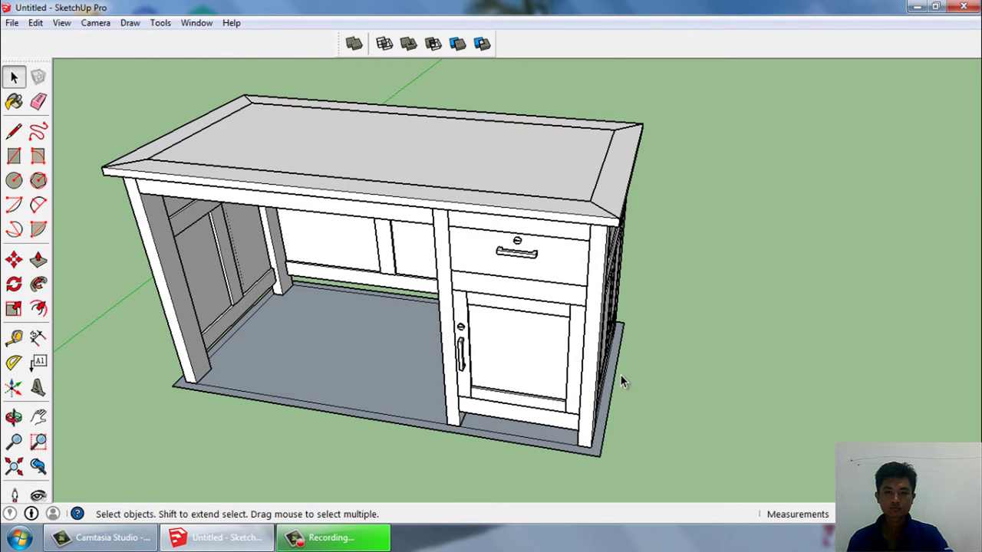
{"action": "mouse_move", "coordinate": [535, 306]}
{"action": "middle_mouse_down"}
{"action": "mouse_move", "coordinate": [564, 312]}
{"action": "mouse_move", "coordinate": [461, 349]}
{"action": "mouse_move", "coordinate": [474, 328]}
{"action": "mouse_move", "coordinate": [366, 346]}
{"action": "mouse_move", "coordinate": [369, 318]}
{"action": "mouse_move", "coordinate": [427, 329]}
{"action": "mouse_move", "coordinate": [416, 339]}
{"action": "middle_mouse_up"}
Step: Draw a floor rectangle between the desk's opposite base corners
{"action": "key", "text": "r"}
{"action": "scroll", "coordinate": [257, 378], "scroll_direction": "up", "scroll_amount": 1}
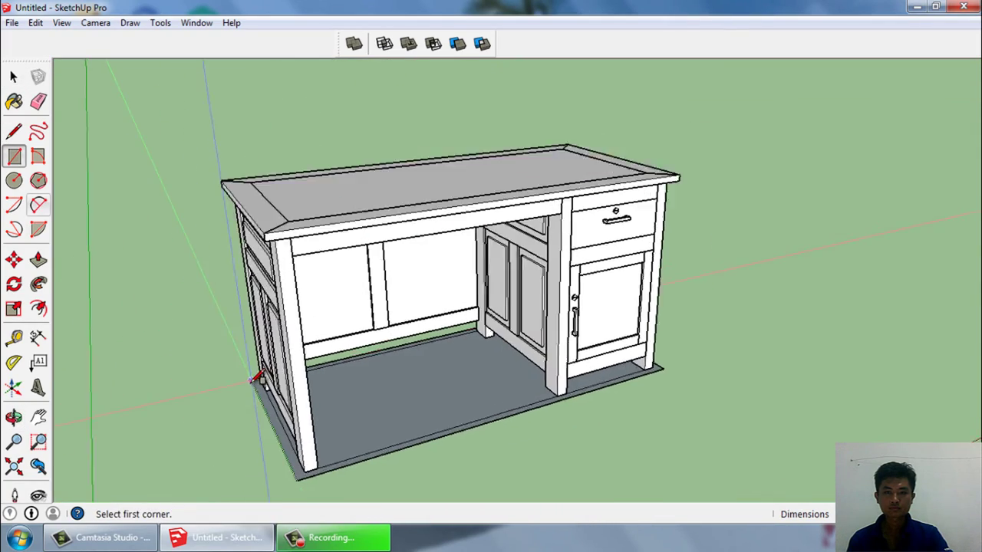
{"action": "left_click", "coordinate": [257, 377]}
{"action": "scroll", "coordinate": [261, 374], "scroll_direction": "up", "scroll_amount": 3}
{"action": "scroll", "coordinate": [261, 374], "scroll_direction": "down", "scroll_amount": 1}
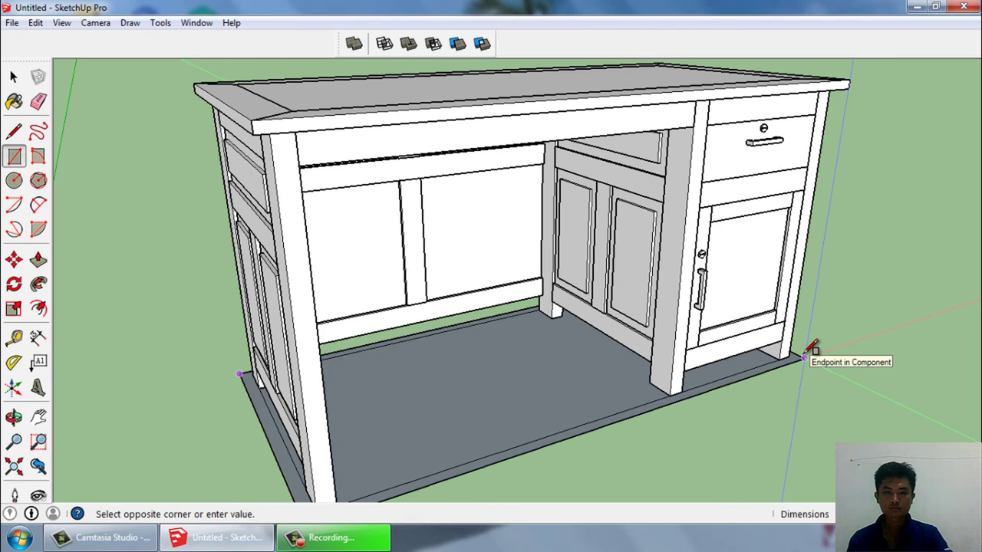
{"action": "left_click", "coordinate": [538, 385]}
{"action": "mouse_move", "coordinate": [806, 372]}
{"action": "middle_mouse_down"}
{"action": "mouse_move", "coordinate": [539, 385]}
{"action": "mouse_move", "coordinate": [559, 330]}
{"action": "mouse_move", "coordinate": [547, 393]}
{"action": "middle_mouse_up"}
Step: Push/Pull the rectangle into a block, then push its underside up to make a thin floor panel
{"action": "key", "text": "p"}
{"action": "left_click_drag", "start_coordinate": [547, 387], "coordinate": [546, 435]}
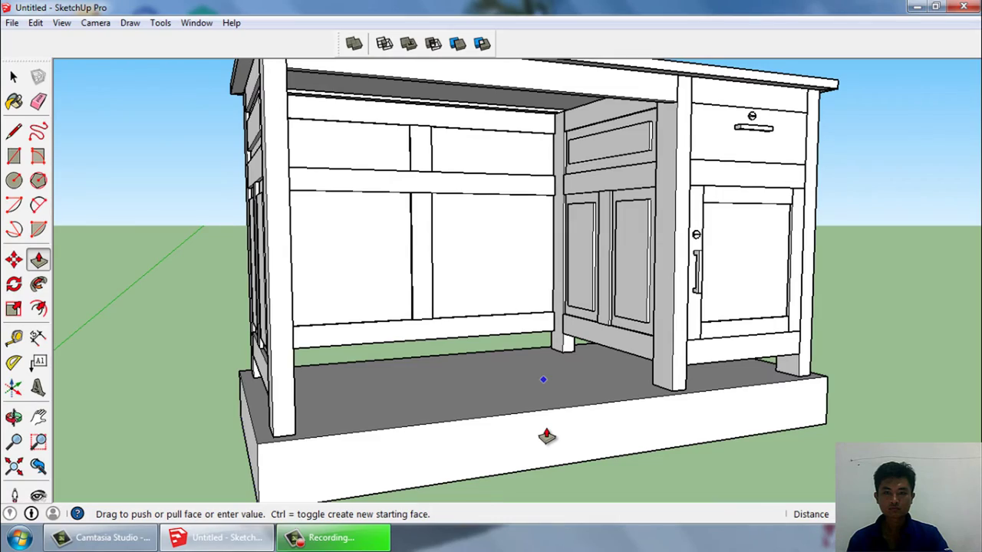
{"action": "key", "text": "space"}
{"action": "middle_click_drag", "start_coordinate": [546, 436], "coordinate": [811, 423]}
{"action": "scroll", "coordinate": [561, 344], "scroll_direction": "down", "scroll_amount": 2}
{"action": "middle_click_drag", "start_coordinate": [560, 344], "coordinate": [675, 355]}
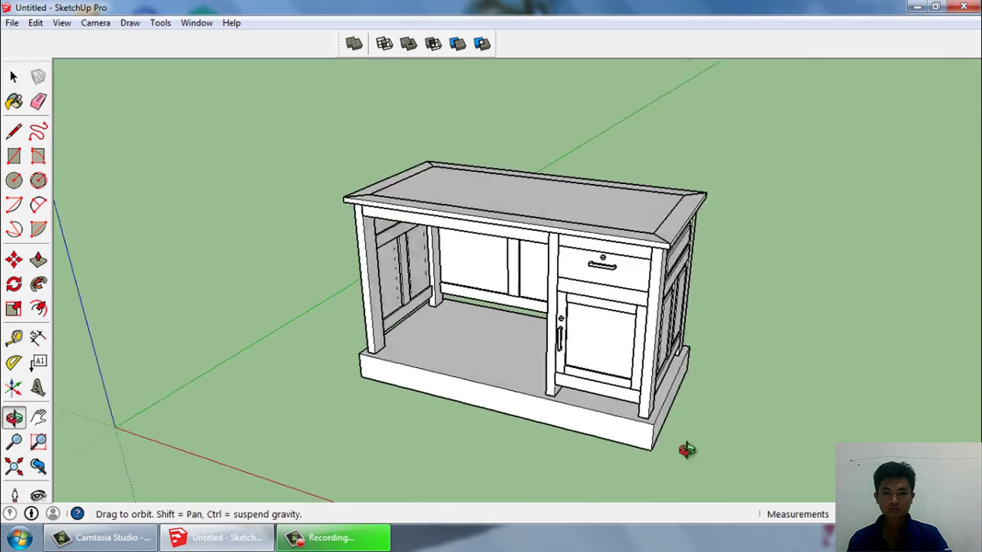
{"action": "scroll", "coordinate": [555, 385], "scroll_direction": "up", "scroll_amount": 4}
{"action": "mouse_move", "coordinate": [556, 385]}
{"action": "left_mouse_down"}
{"action": "mouse_move", "coordinate": [603, 368]}
{"action": "mouse_move", "coordinate": [408, 376]}
{"action": "mouse_move", "coordinate": [628, 376]}
{"action": "left_mouse_up"}
{"action": "key", "text": "space"}
{"action": "middle_click_drag", "start_coordinate": [628, 377], "coordinate": [612, 456]}
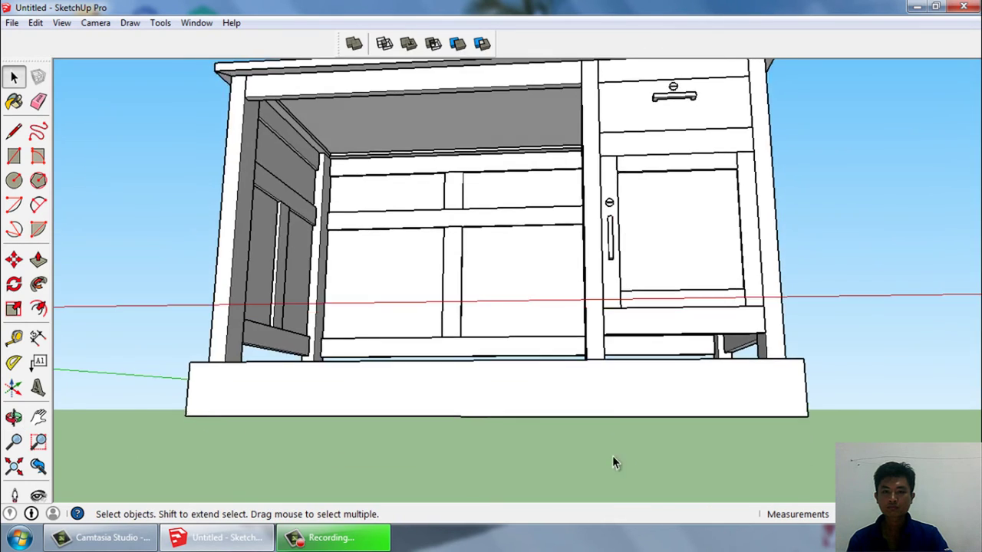
{"action": "scroll", "coordinate": [612, 456], "scroll_direction": "up", "scroll_amount": 3}
{"action": "middle_click_drag", "start_coordinate": [622, 360], "coordinate": [621, 323]}
{"action": "key", "text": "p"}
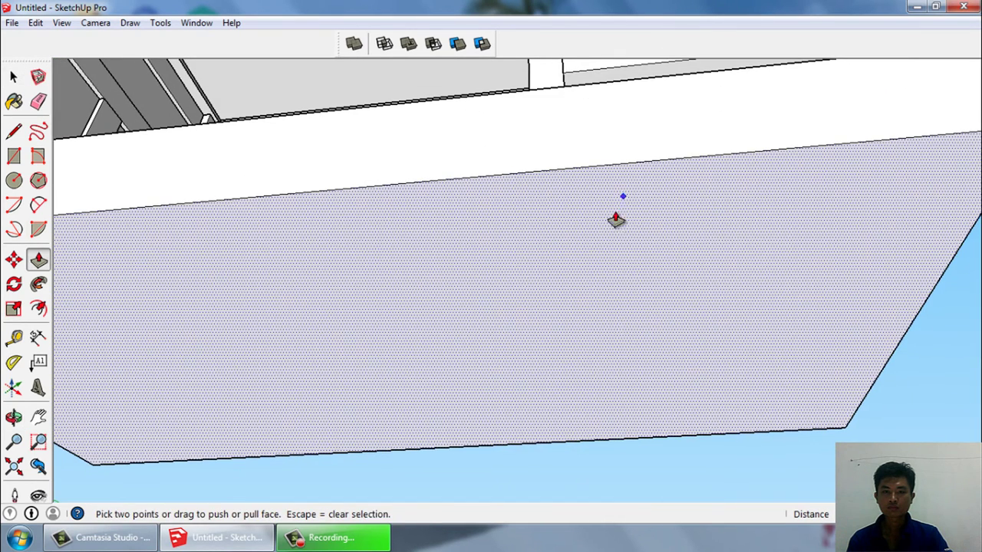
{"action": "left_click", "coordinate": [613, 219]}
{"action": "key", "text": "space"}
{"action": "mouse_move", "coordinate": [620, 171]}
{"action": "middle_mouse_down"}
{"action": "mouse_move", "coordinate": [629, 368]}
{"action": "mouse_move", "coordinate": [446, 394]}
{"action": "middle_mouse_up"}
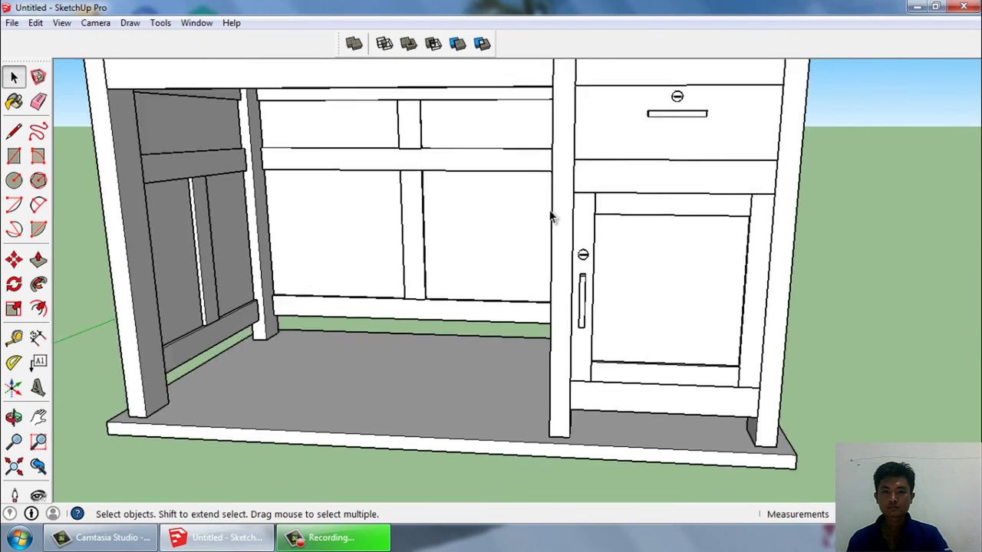
Step: Reverse the faces of the floor panel's top surface
{"action": "left_click", "coordinate": [446, 393]}
{"action": "right_click", "coordinate": [447, 393]}
{"action": "left_click", "coordinate": [461, 315]}
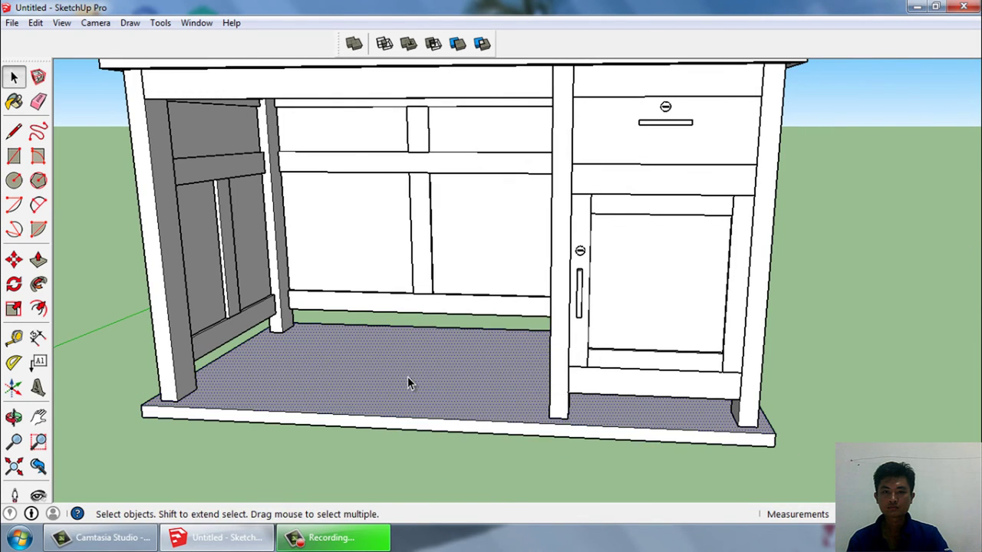
{"action": "scroll", "coordinate": [614, 367], "scroll_direction": "down", "scroll_amount": 4}
{"action": "mouse_move", "coordinate": [614, 366]}
{"action": "middle_mouse_down"}
{"action": "mouse_move", "coordinate": [603, 386]}
{"action": "mouse_move", "coordinate": [687, 389]}
{"action": "middle_mouse_up"}
{"action": "mouse_move", "coordinate": [567, 417]}
{"action": "middle_mouse_down"}
{"action": "mouse_move", "coordinate": [515, 416]}
{"action": "mouse_move", "coordinate": [722, 394]}
{"action": "mouse_move", "coordinate": [675, 267]}
{"action": "mouse_move", "coordinate": [603, 248]}
{"action": "mouse_move", "coordinate": [507, 446]}
{"action": "middle_mouse_up"}
Step: Orbit around the desk to inspect the front, the pedestal end and the top
{"action": "left_click", "coordinate": [368, 543]}
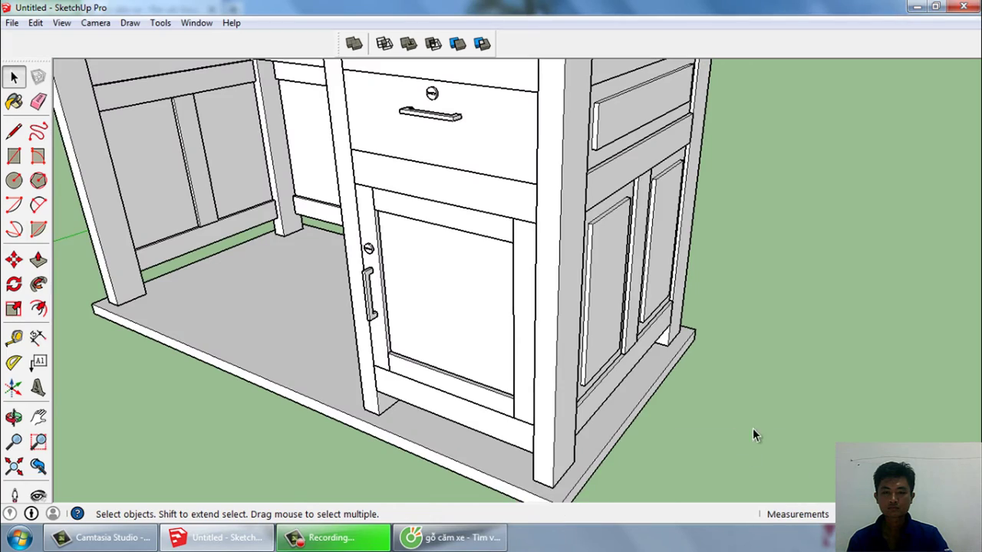
{"action": "scroll", "coordinate": [754, 435], "scroll_direction": "down", "scroll_amount": 5}
{"action": "mouse_move", "coordinate": [668, 456]}
{"action": "middle_mouse_down"}
{"action": "mouse_move", "coordinate": [780, 397]}
{"action": "mouse_move", "coordinate": [628, 353]}
{"action": "middle_mouse_up"}
{"action": "scroll", "coordinate": [592, 341], "scroll_direction": "up", "scroll_amount": 2}
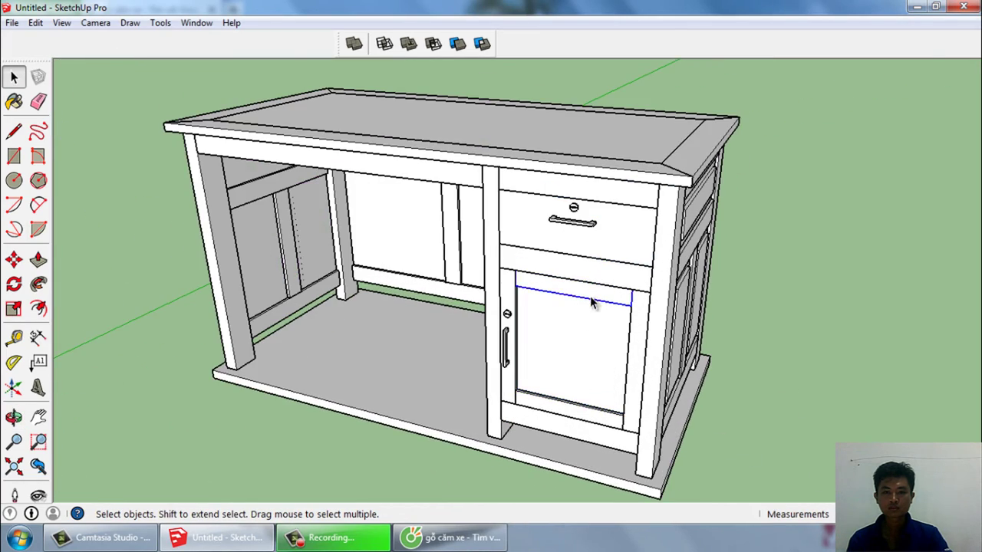
{"action": "mouse_move", "coordinate": [590, 297]}
{"action": "middle_mouse_down"}
{"action": "mouse_move", "coordinate": [756, 307]}
{"action": "mouse_move", "coordinate": [504, 331]}
{"action": "middle_mouse_up"}
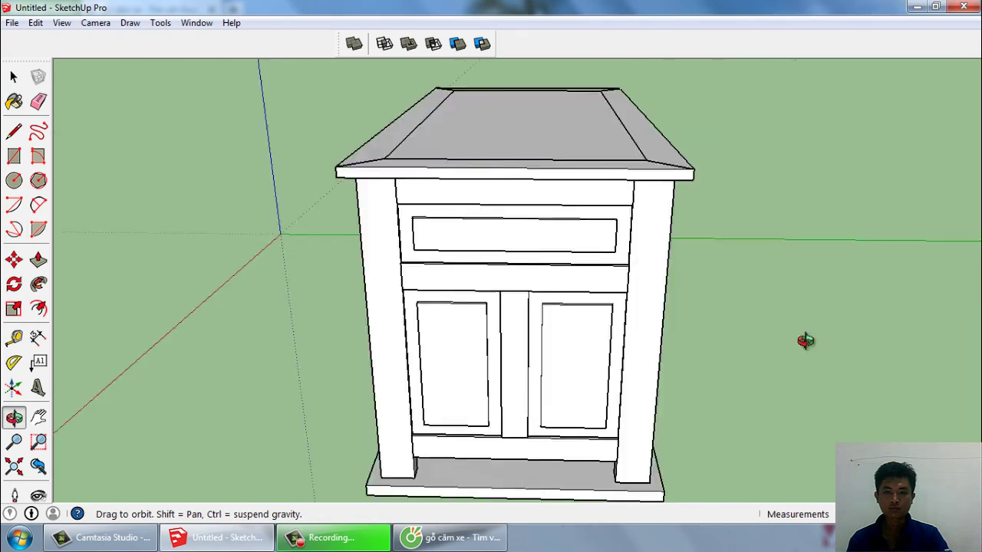
{"action": "middle_click_drag", "start_coordinate": [804, 340], "coordinate": [642, 308]}
{"action": "middle_click_drag", "start_coordinate": [629, 225], "coordinate": [581, 172]}
Step: Try cherry, Wood_Lumber_ButtJoined and finally Wood_Floor_Light textures on the desktop top
{"action": "left_click", "coordinate": [580, 173]}
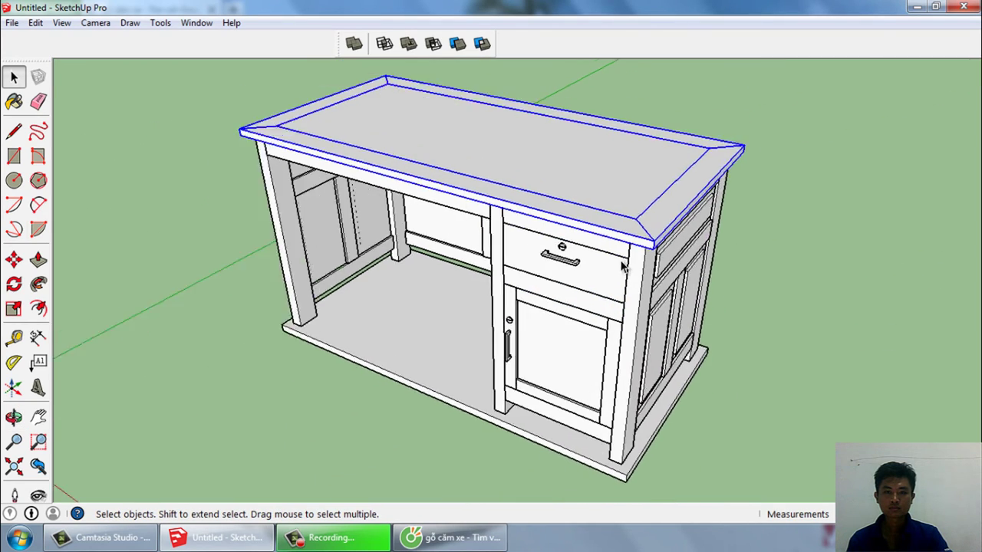
{"action": "scroll", "coordinate": [454, 317], "scroll_direction": "up", "scroll_amount": 1}
{"action": "key", "text": "b"}
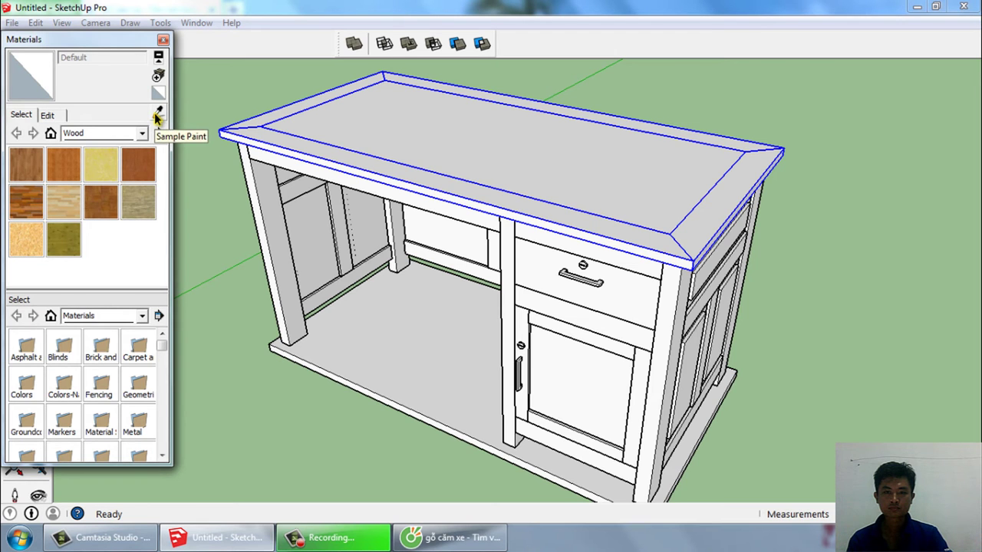
{"action": "left_click", "coordinate": [451, 135]}
{"action": "middle_click_drag", "start_coordinate": [649, 184], "coordinate": [620, 221]}
{"action": "left_click", "coordinate": [136, 204]}
{"action": "left_click", "coordinate": [423, 151]}
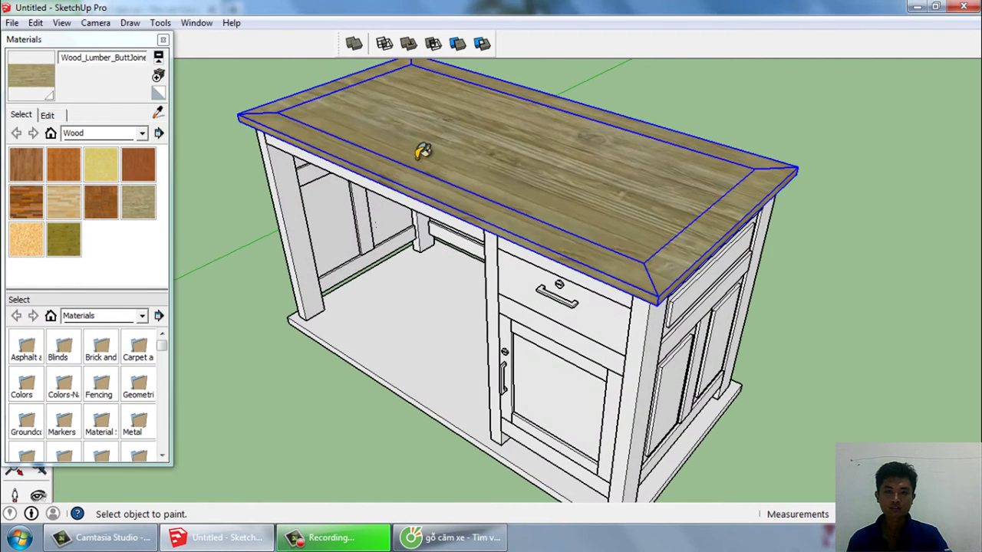
{"action": "mouse_move", "coordinate": [463, 221]}
{"action": "middle_mouse_down"}
{"action": "mouse_move", "coordinate": [315, 368]}
{"action": "mouse_move", "coordinate": [331, 348]}
{"action": "mouse_move", "coordinate": [791, 266]}
{"action": "middle_mouse_up"}
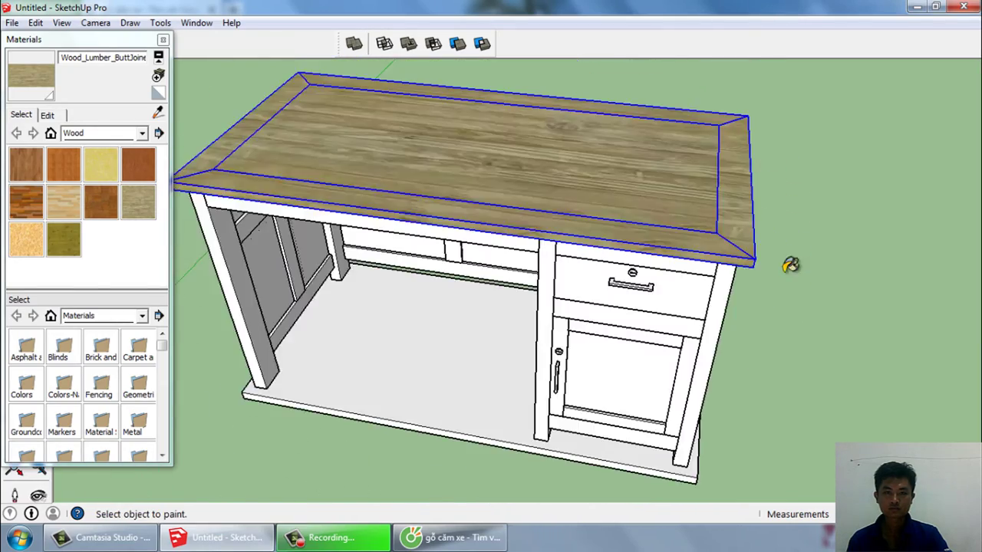
{"action": "left_click", "coordinate": [68, 215]}
{"action": "left_click", "coordinate": [588, 184]}
{"action": "middle_click_drag", "start_coordinate": [588, 184], "coordinate": [576, 197]}
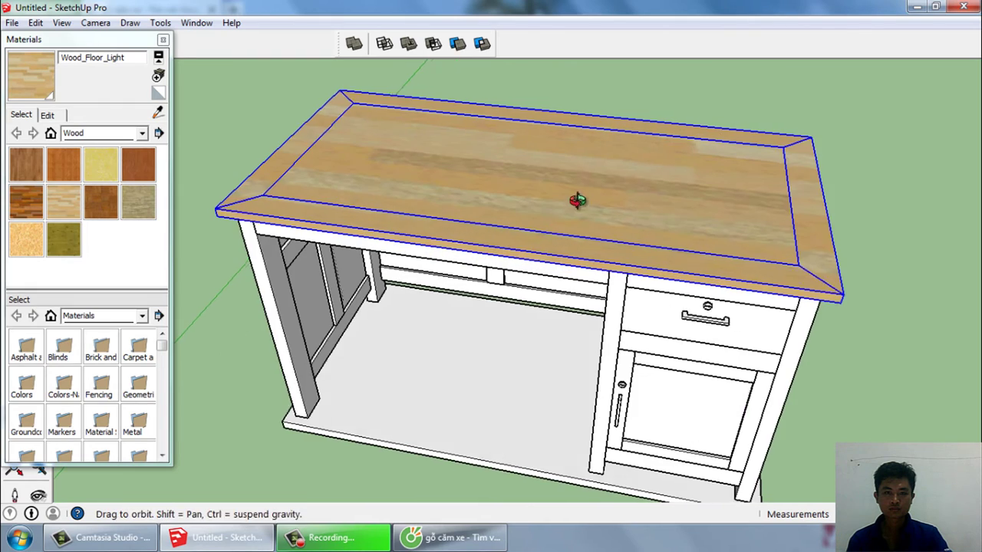
Step: Compare with the reddish wood photo shown in the web browser
{"action": "left_click", "coordinate": [216, 537]}
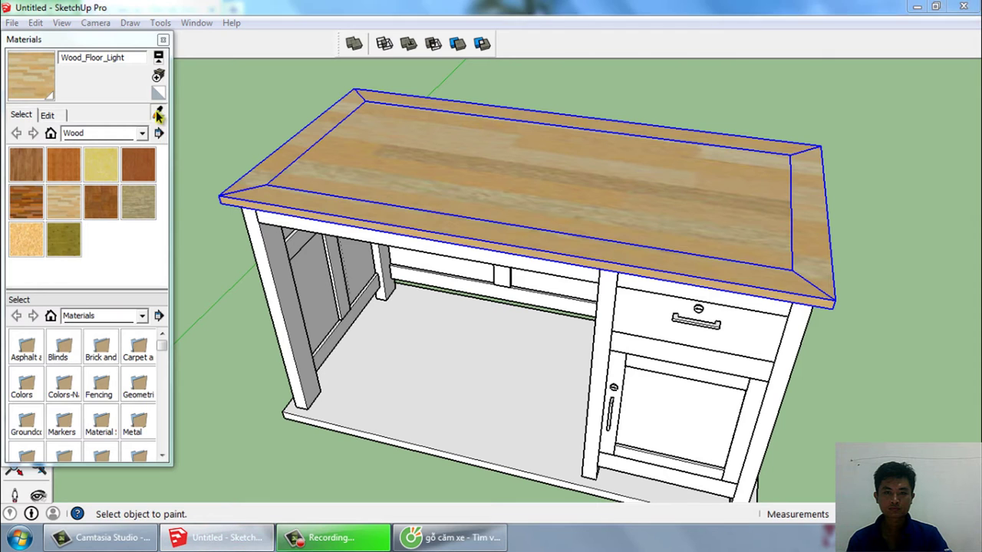
{"action": "key", "text": "alt+Tab"}
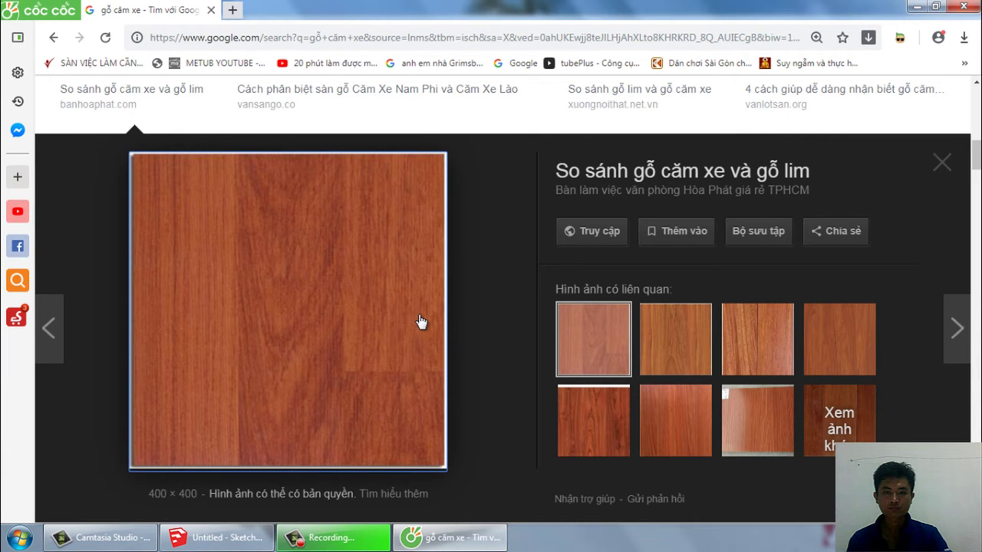
{"action": "left_click", "coordinate": [365, 546]}
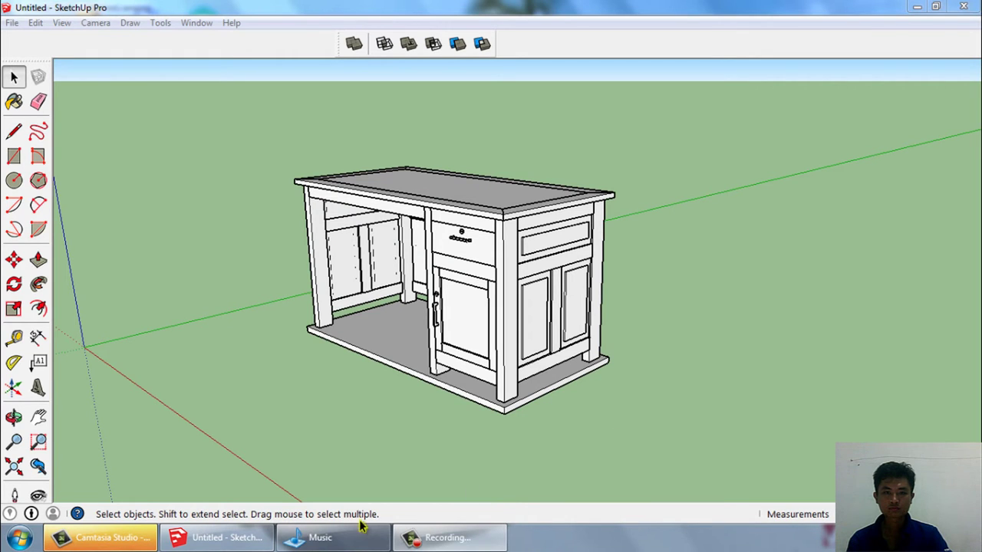
Step: Import the wood-grain image bdb1358241623.jpg and place it flat on the ground
{"action": "left_click", "coordinate": [333, 537]}
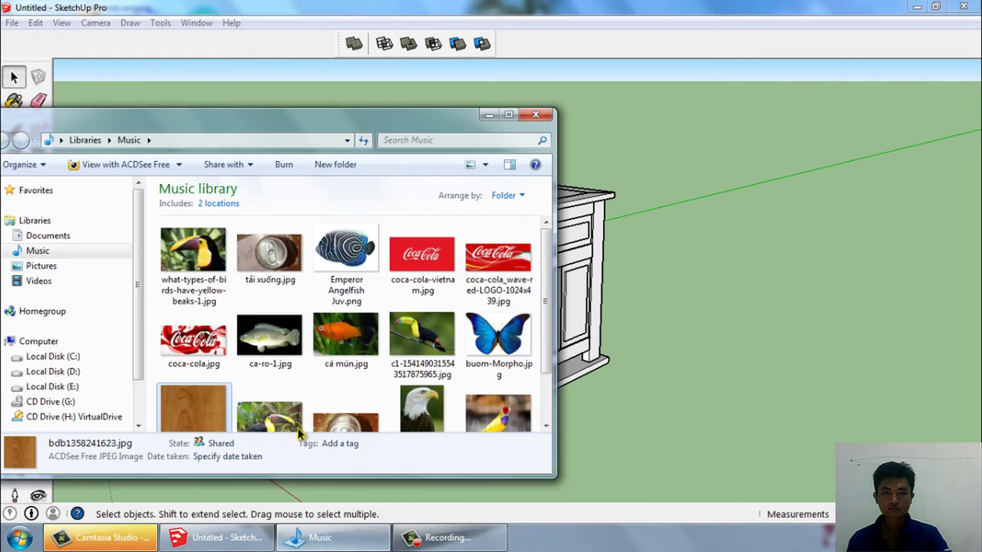
{"action": "left_click_drag", "start_coordinate": [204, 410], "coordinate": [625, 477]}
{"action": "left_click", "coordinate": [490, 116]}
{"action": "key", "text": "shift+z"}
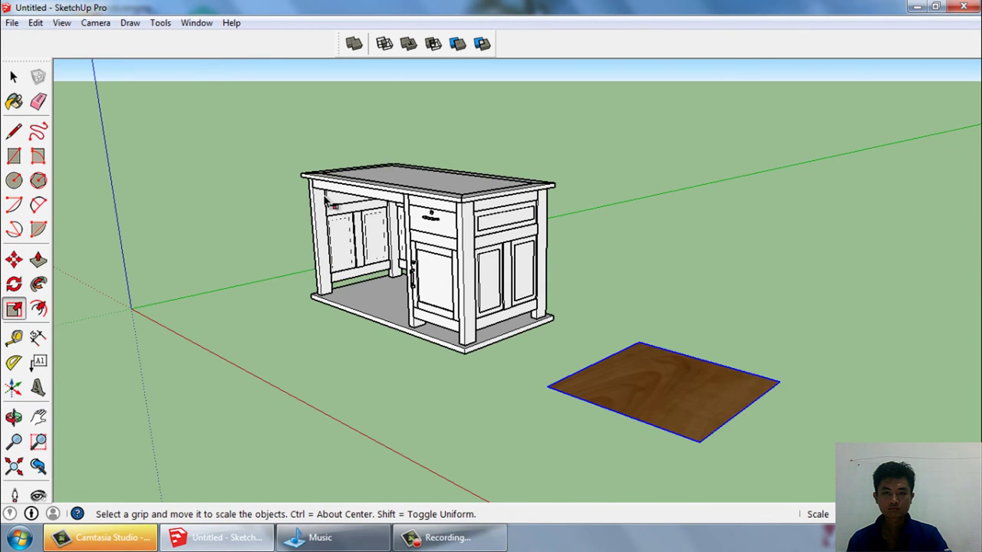
Step: Rotate the wood image board around its corner
{"action": "left_click", "coordinate": [13, 285]}
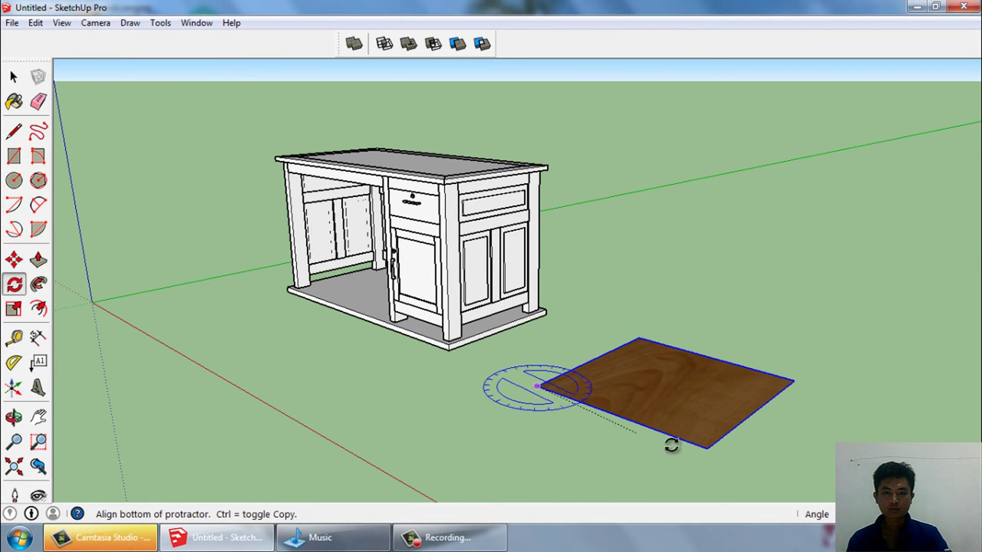
{"action": "left_click", "coordinate": [711, 445]}
{"action": "scroll", "coordinate": [920, 243], "scroll_direction": "down", "scroll_amount": 2}
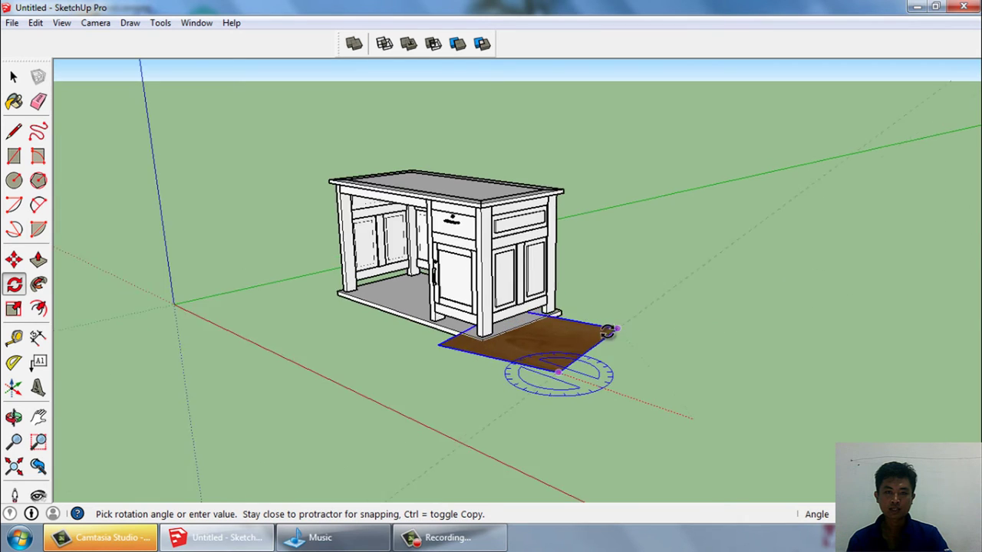
{"action": "scroll", "coordinate": [790, 284], "scroll_direction": "down", "scroll_amount": 1}
{"action": "scroll", "coordinate": [659, 319], "scroll_direction": "up", "scroll_amount": 2}
{"action": "key", "text": "space"}
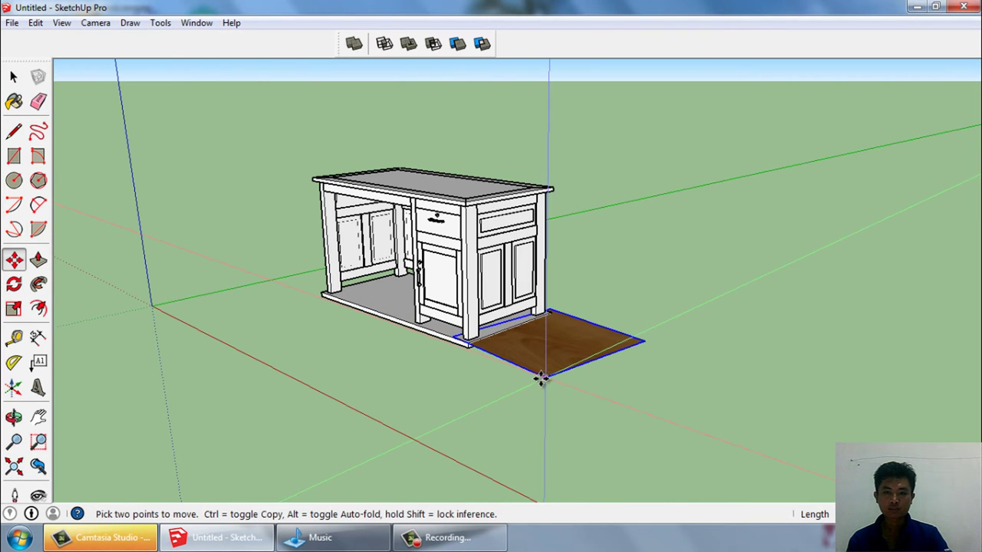
Step: Move the board next to the desk and explode it into plain geometry
{"action": "left_click", "coordinate": [599, 438]}
{"action": "key", "text": "space"}
{"action": "mouse_move", "coordinate": [598, 438]}
{"action": "middle_mouse_down"}
{"action": "mouse_move", "coordinate": [670, 429]}
{"action": "mouse_move", "coordinate": [684, 466]}
{"action": "middle_mouse_up"}
{"action": "right_click", "coordinate": [676, 372]}
{"action": "left_click", "coordinate": [715, 267]}
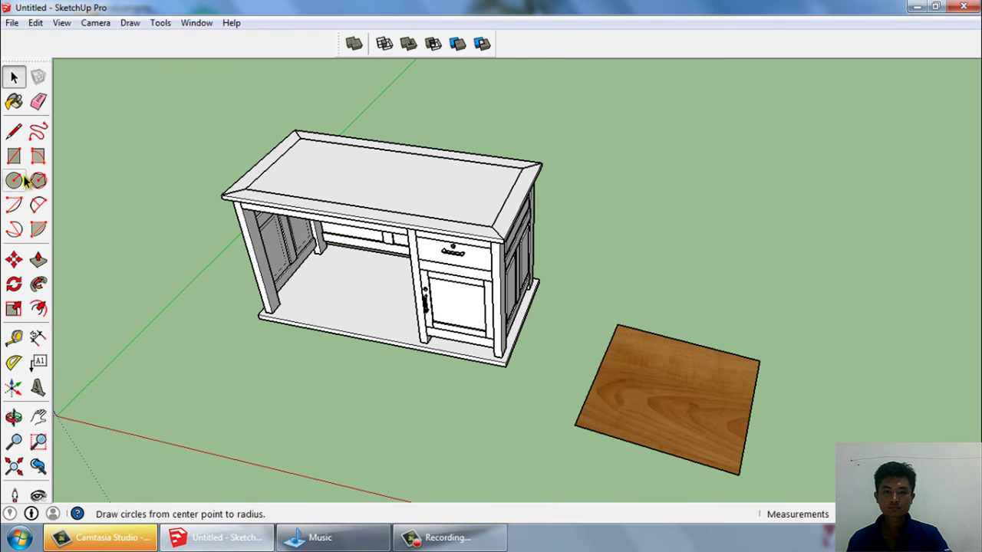
Step: Sample the board's wood texture and paint the desktop with it
{"action": "left_click", "coordinate": [15, 103]}
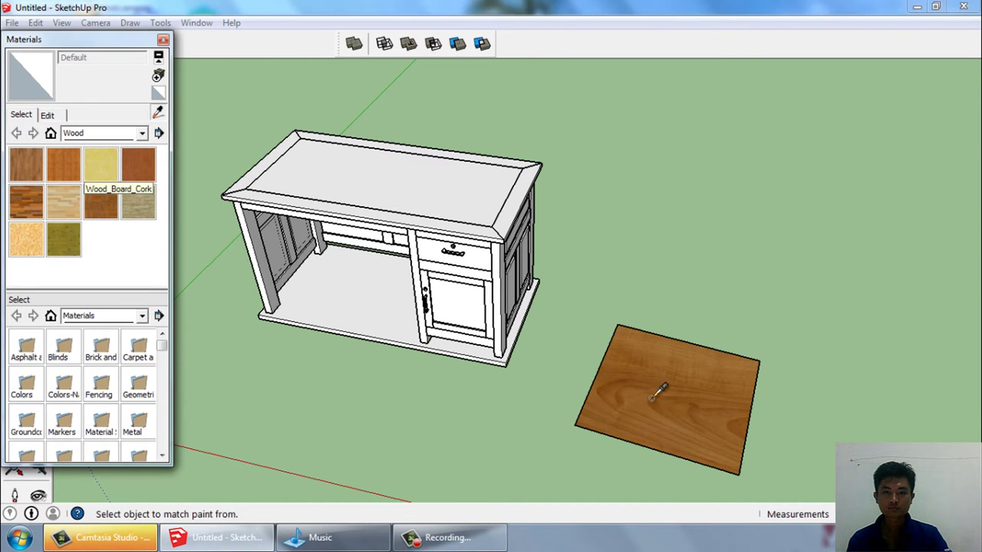
{"action": "left_click", "coordinate": [658, 393], "text": "alt"}
{"action": "left_click", "coordinate": [454, 191]}
{"action": "scroll", "coordinate": [445, 191], "scroll_direction": "up", "scroll_amount": 2}
{"action": "scroll", "coordinate": [260, 161], "scroll_direction": "down", "scroll_amount": 2}
{"action": "scroll", "coordinate": [351, 206], "scroll_direction": "up", "scroll_amount": 3}
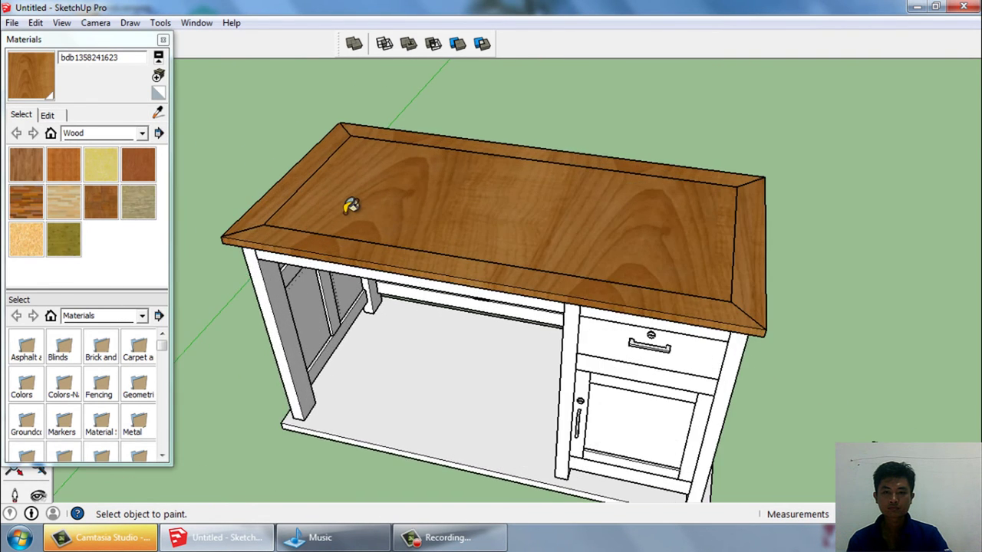
{"action": "scroll", "coordinate": [351, 205], "scroll_direction": "down", "scroll_amount": 2}
{"action": "mouse_move", "coordinate": [459, 238]}
{"action": "middle_mouse_down"}
{"action": "mouse_move", "coordinate": [453, 191]}
{"action": "mouse_move", "coordinate": [471, 228]}
{"action": "mouse_move", "coordinate": [268, 291]}
{"action": "mouse_move", "coordinate": [319, 287]}
{"action": "mouse_move", "coordinate": [455, 192]}
{"action": "middle_mouse_up"}
{"action": "scroll", "coordinate": [456, 192], "scroll_direction": "down", "scroll_amount": 3}
{"action": "scroll", "coordinate": [504, 285], "scroll_direction": "up", "scroll_amount": 3}
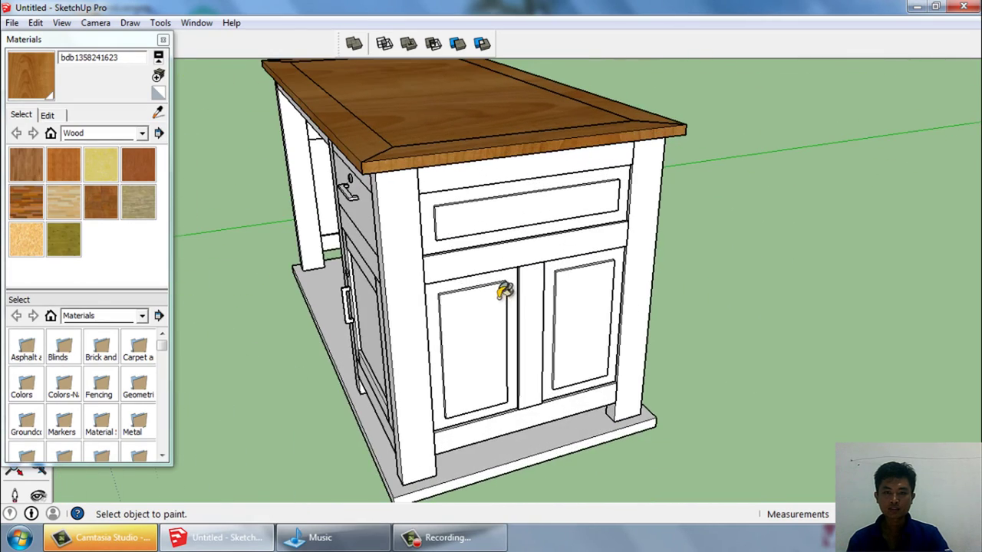
Step: Paint the two lower cabinet doors, the drawer front and the side panels wood
{"action": "left_click", "coordinate": [499, 298]}
{"action": "left_click", "coordinate": [583, 302]}
{"action": "left_click", "coordinate": [551, 232]}
{"action": "middle_click_drag", "start_coordinate": [652, 230], "coordinate": [491, 243]}
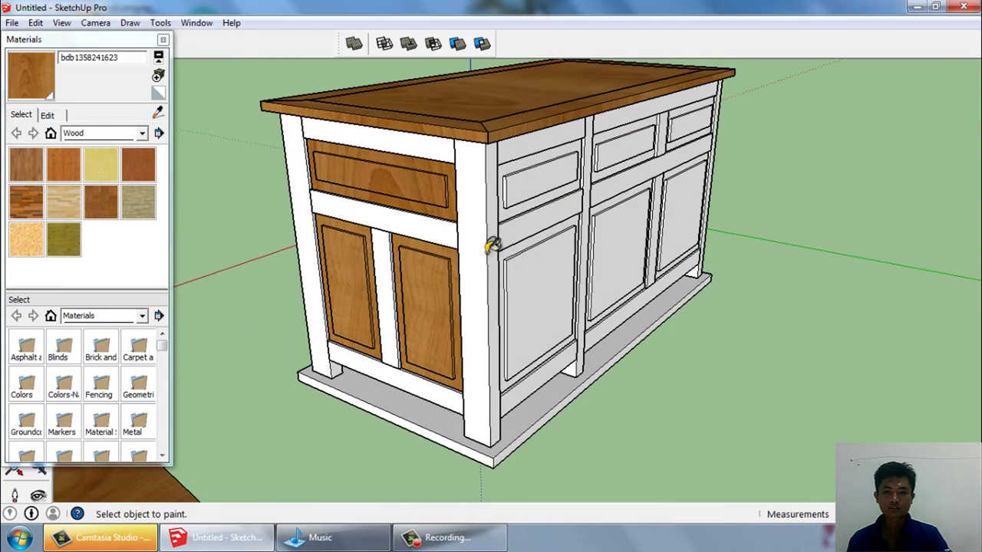
{"action": "left_click", "coordinate": [543, 269]}
{"action": "left_click", "coordinate": [539, 189]}
{"action": "mouse_move", "coordinate": [632, 186]}
{"action": "middle_mouse_down"}
{"action": "mouse_move", "coordinate": [467, 221]}
{"action": "mouse_move", "coordinate": [603, 230]}
{"action": "middle_mouse_up"}
Step: Paint the middle and right door and drawer panels, back panels and end panel wood
{"action": "left_click", "coordinate": [606, 246]}
{"action": "left_click", "coordinate": [583, 184]}
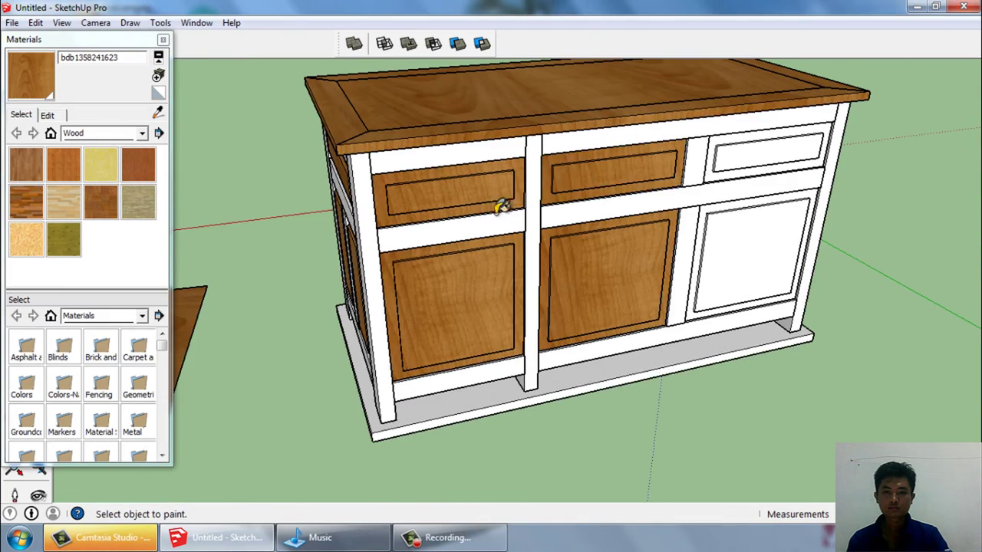
{"action": "left_click", "coordinate": [721, 172]}
{"action": "left_click", "coordinate": [717, 245]}
{"action": "mouse_move", "coordinate": [718, 246]}
{"action": "middle_mouse_down"}
{"action": "mouse_move", "coordinate": [529, 212]}
{"action": "mouse_move", "coordinate": [737, 293]}
{"action": "middle_mouse_up"}
{"action": "left_click", "coordinate": [738, 292]}
{"action": "left_click", "coordinate": [743, 185]}
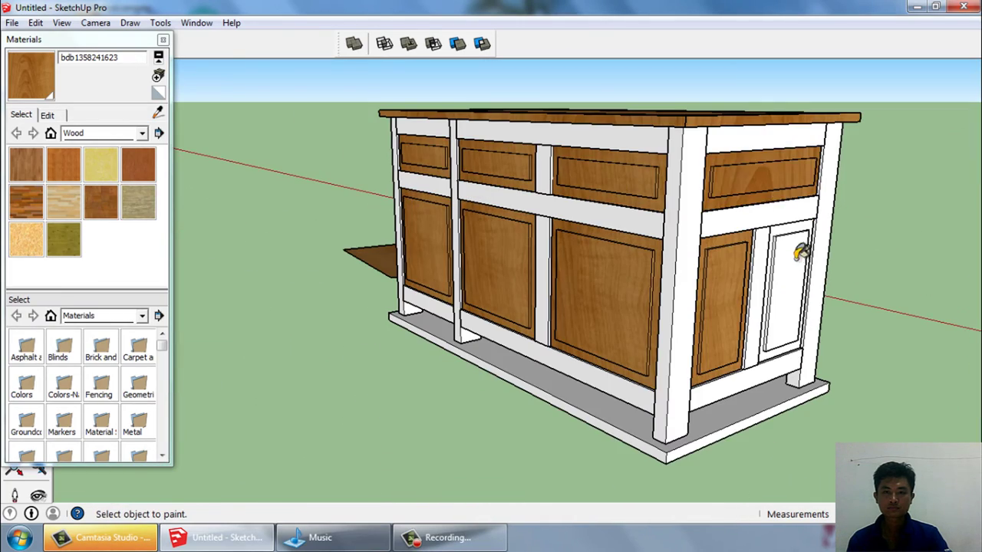
{"action": "left_click", "coordinate": [803, 252]}
{"action": "middle_click_drag", "start_coordinate": [804, 253], "coordinate": [579, 239]}
{"action": "left_click", "coordinate": [579, 239]}
{"action": "middle_click_drag", "start_coordinate": [583, 173], "coordinate": [671, 192]}
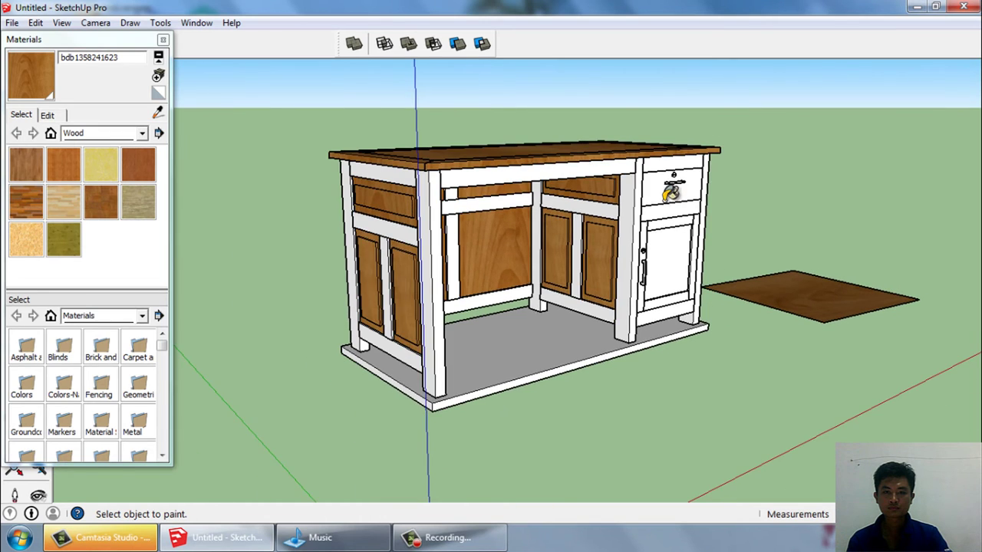
Step: Paint the right cabinet door, right stile, a drawer front and a leg wood
{"action": "scroll", "coordinate": [695, 200], "scroll_direction": "up", "scroll_amount": 3}
{"action": "left_click", "coordinate": [652, 306]}
{"action": "scroll", "coordinate": [597, 272], "scroll_direction": "up", "scroll_amount": 2}
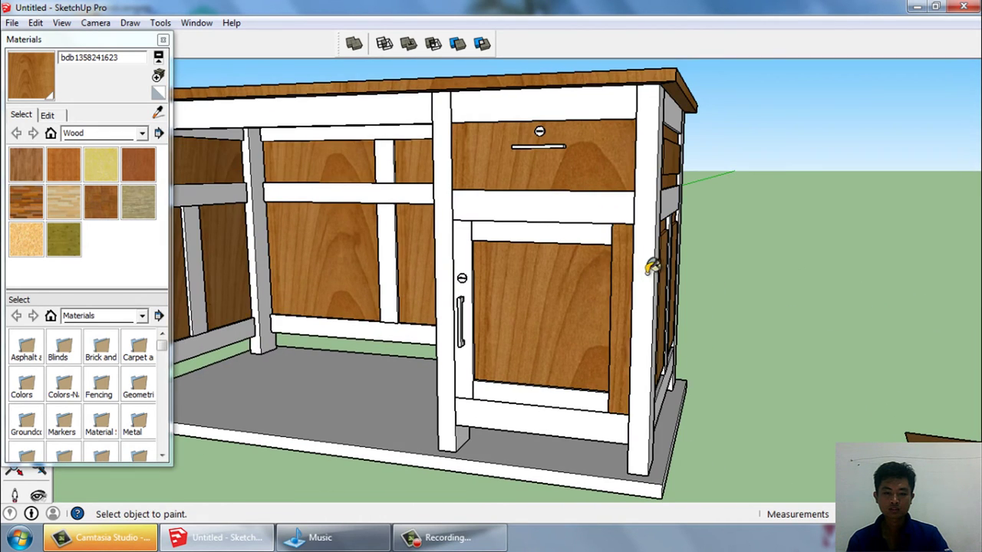
{"action": "left_click", "coordinate": [652, 266]}
{"action": "mouse_move", "coordinate": [652, 267]}
{"action": "middle_mouse_down"}
{"action": "mouse_move", "coordinate": [500, 237]}
{"action": "mouse_move", "coordinate": [631, 215]}
{"action": "middle_mouse_up"}
{"action": "left_click", "coordinate": [631, 215]}
{"action": "left_click", "coordinate": [713, 206]}
Step: Paint the rails above and under the drawers, the center stile and bottom rails wood
{"action": "middle_click_drag", "start_coordinate": [713, 207], "coordinate": [550, 125]}
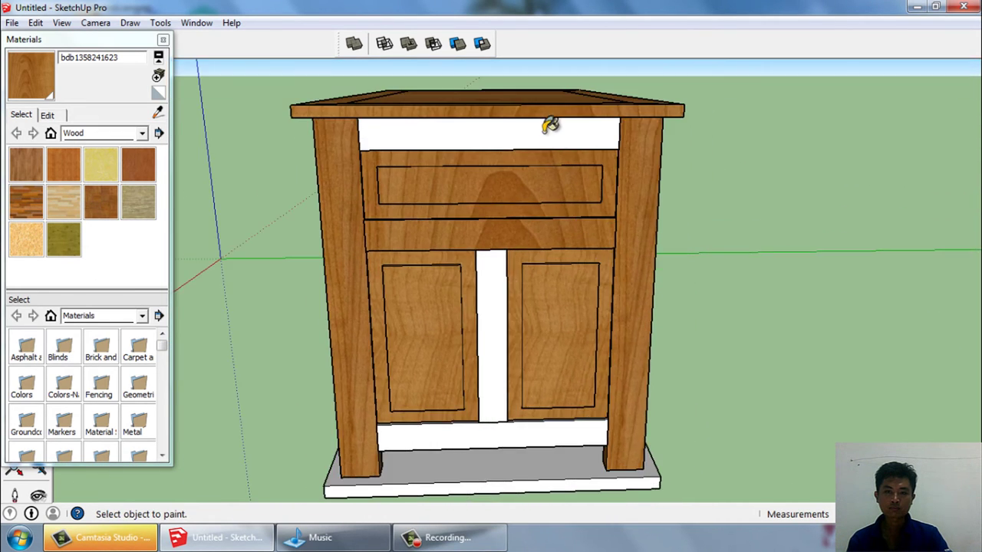
{"action": "left_click", "coordinate": [548, 127]}
{"action": "left_click", "coordinate": [549, 429]}
{"action": "left_click", "coordinate": [501, 342]}
{"action": "mouse_move", "coordinate": [639, 321]}
{"action": "middle_mouse_down"}
{"action": "mouse_move", "coordinate": [428, 345]}
{"action": "mouse_move", "coordinate": [466, 327]}
{"action": "middle_mouse_up"}
{"action": "left_click", "coordinate": [627, 204]}
{"action": "mouse_move", "coordinate": [627, 204]}
{"action": "middle_mouse_down"}
{"action": "mouse_move", "coordinate": [423, 280]}
{"action": "mouse_move", "coordinate": [460, 395]}
{"action": "middle_mouse_up"}
{"action": "left_click", "coordinate": [461, 395]}
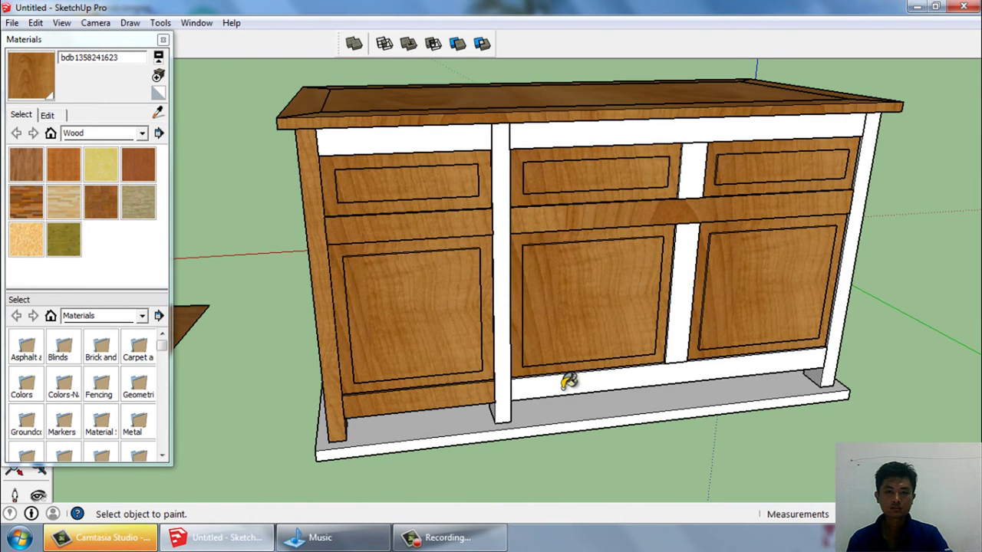
{"action": "left_click", "coordinate": [571, 382]}
Step: Paint the top rail, corner stiles, center stile, drawer rail and toe-kick wood
{"action": "middle_click_drag", "start_coordinate": [548, 285], "coordinate": [508, 154]}
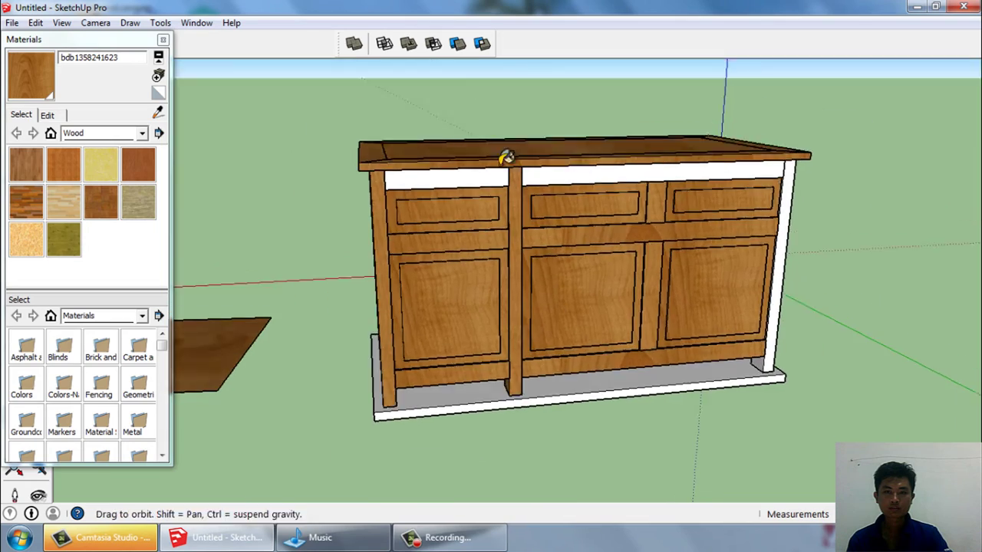
{"action": "scroll", "coordinate": [463, 171], "scroll_direction": "up", "scroll_amount": 5}
{"action": "left_click", "coordinate": [462, 171]}
{"action": "scroll", "coordinate": [449, 234], "scroll_direction": "down", "scroll_amount": 5}
{"action": "mouse_move", "coordinate": [449, 235]}
{"action": "middle_mouse_down"}
{"action": "mouse_move", "coordinate": [636, 314]}
{"action": "mouse_move", "coordinate": [559, 330]}
{"action": "middle_mouse_up"}
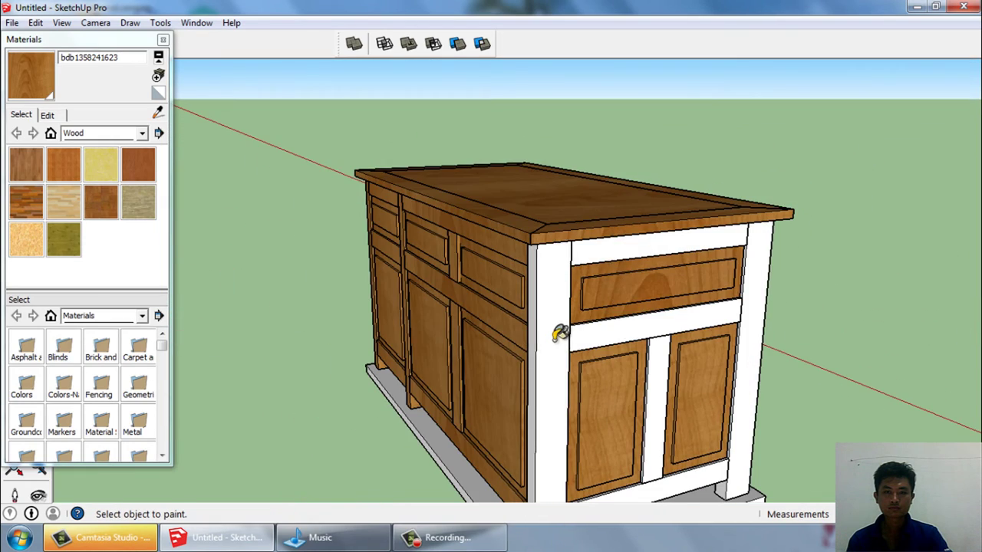
{"action": "left_click", "coordinate": [559, 329]}
{"action": "left_click", "coordinate": [620, 332]}
{"action": "left_click", "coordinate": [666, 386]}
{"action": "left_click", "coordinate": [761, 347]}
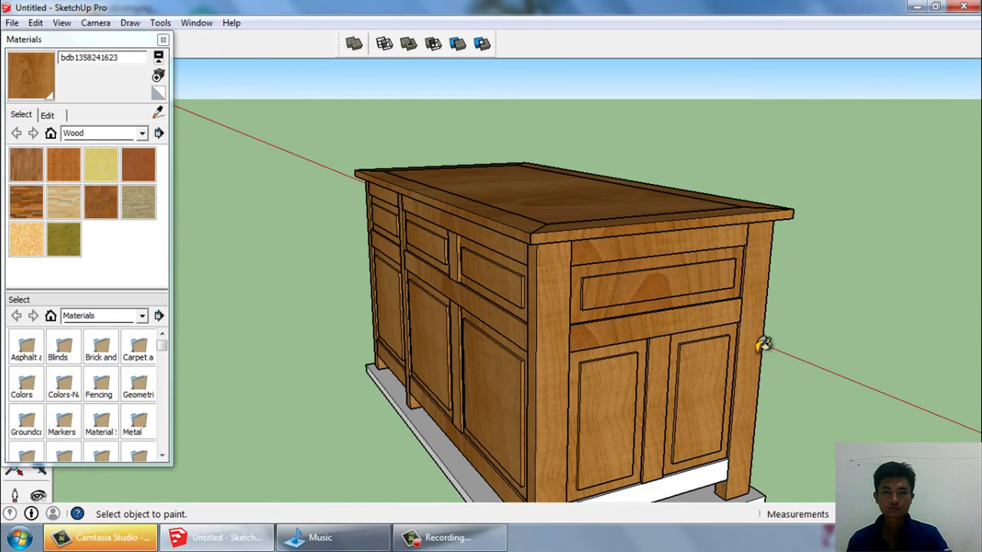
{"action": "left_click", "coordinate": [675, 482]}
{"action": "middle_click_drag", "start_coordinate": [675, 482], "coordinate": [542, 307]}
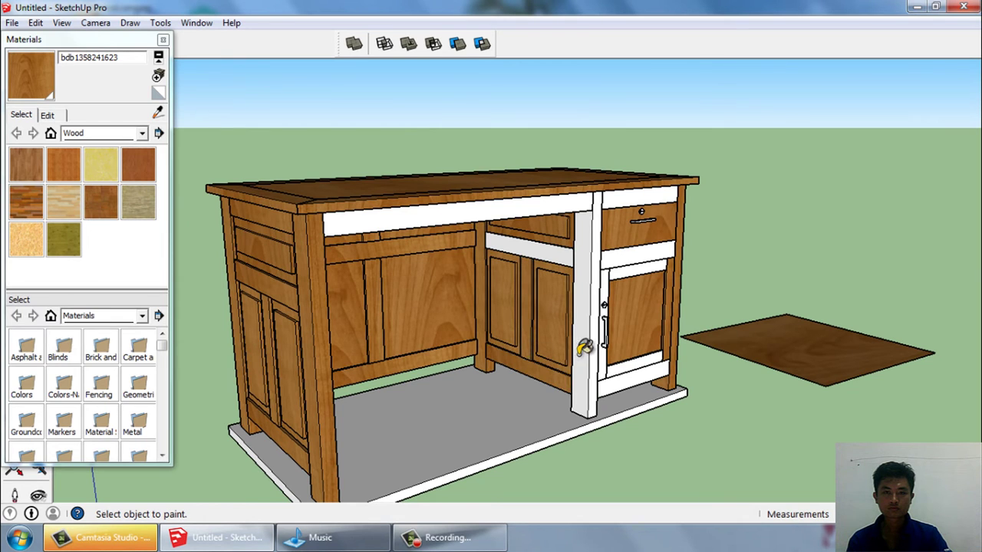
Step: Paint the remaining rails under the top, above the door and under the desktop, then close Materials
{"action": "left_click", "coordinate": [516, 205]}
{"action": "middle_click_drag", "start_coordinate": [516, 205], "coordinate": [589, 303]}
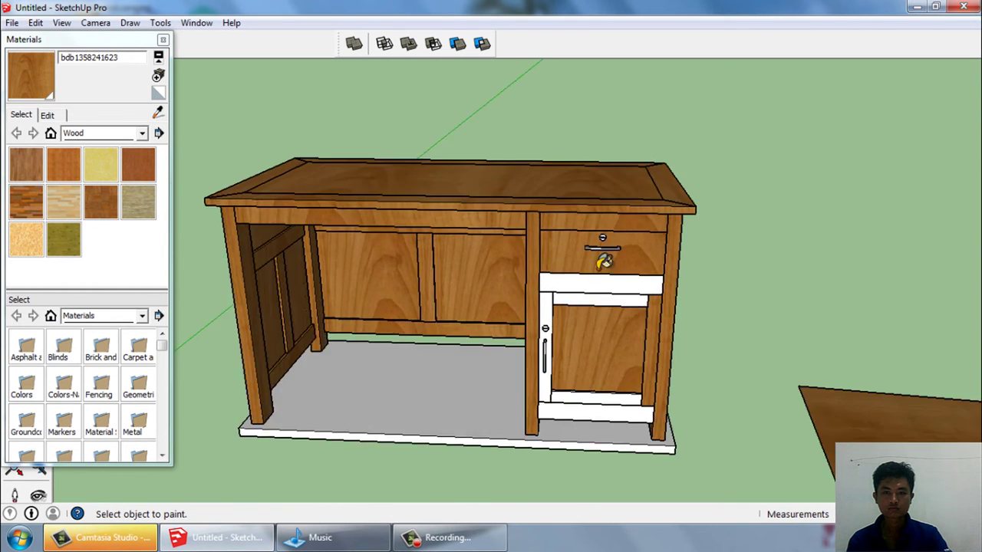
{"action": "scroll", "coordinate": [588, 303], "scroll_direction": "up", "scroll_amount": 3}
{"action": "left_click", "coordinate": [589, 301]}
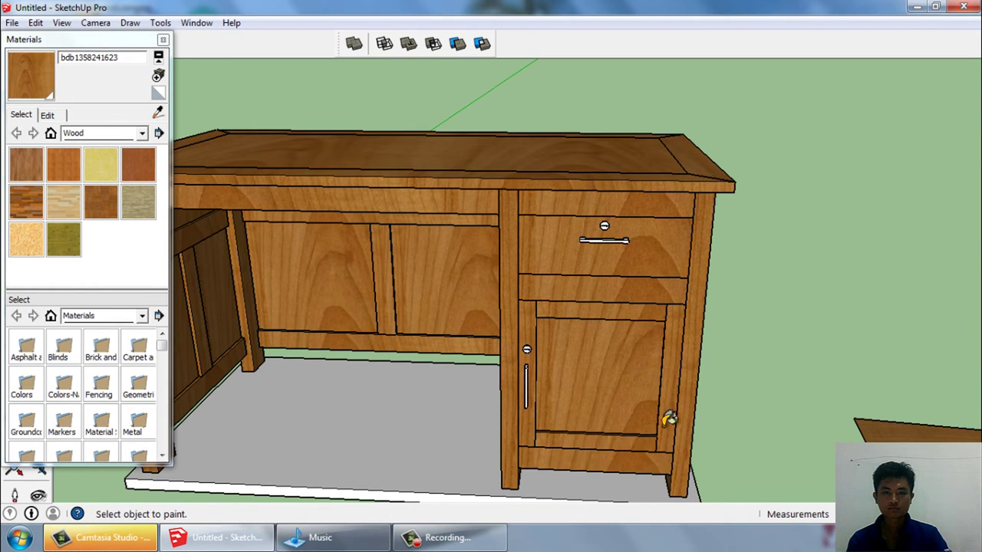
{"action": "mouse_move", "coordinate": [669, 419]}
{"action": "middle_mouse_down"}
{"action": "mouse_move", "coordinate": [520, 323]}
{"action": "mouse_move", "coordinate": [592, 271]}
{"action": "middle_mouse_up"}
{"action": "scroll", "coordinate": [591, 271], "scroll_direction": "up", "scroll_amount": 3}
{"action": "mouse_move", "coordinate": [570, 197]}
{"action": "middle_mouse_down"}
{"action": "mouse_move", "coordinate": [553, 136]}
{"action": "mouse_move", "coordinate": [407, 235]}
{"action": "mouse_move", "coordinate": [689, 231]}
{"action": "middle_mouse_up"}
{"action": "left_click", "coordinate": [552, 137]}
{"action": "scroll", "coordinate": [418, 238], "scroll_direction": "down", "scroll_amount": 3}
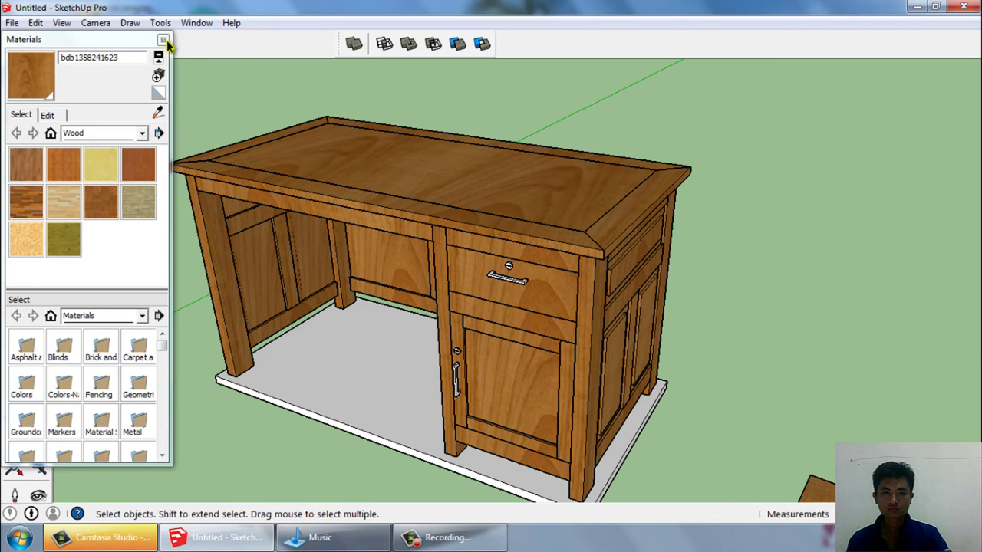
{"action": "left_click", "coordinate": [162, 39]}
{"action": "scroll", "coordinate": [693, 429], "scroll_direction": "down", "scroll_amount": 3}
Step: Delete the leftover wood board face and its remaining outline
{"action": "left_click", "coordinate": [693, 430]}
{"action": "key", "text": "Delete"}
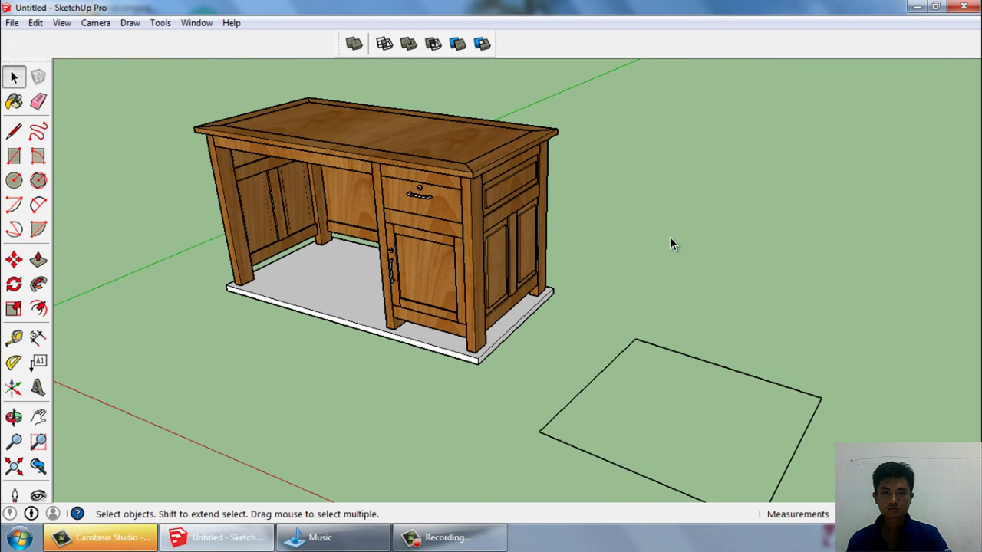
{"action": "scroll", "coordinate": [669, 244], "scroll_direction": "down", "scroll_amount": 2}
{"action": "left_click_drag", "start_coordinate": [756, 405], "coordinate": [619, 308]}
{"action": "key", "text": "Delete"}
Step: Hide the lower cabinet door to expose the cabinet interior
{"action": "mouse_move", "coordinate": [619, 309]}
{"action": "middle_mouse_down"}
{"action": "mouse_move", "coordinate": [444, 150]}
{"action": "mouse_move", "coordinate": [508, 241]}
{"action": "middle_mouse_up"}
{"action": "scroll", "coordinate": [504, 292], "scroll_direction": "up", "scroll_amount": 2}
{"action": "mouse_move", "coordinate": [504, 291]}
{"action": "middle_mouse_down"}
{"action": "mouse_move", "coordinate": [491, 274]}
{"action": "mouse_move", "coordinate": [616, 328]}
{"action": "mouse_move", "coordinate": [586, 356]}
{"action": "mouse_move", "coordinate": [665, 397]}
{"action": "middle_mouse_up"}
{"action": "scroll", "coordinate": [683, 384], "scroll_direction": "down", "scroll_amount": 1}
{"action": "scroll", "coordinate": [696, 375], "scroll_direction": "down", "scroll_amount": 1}
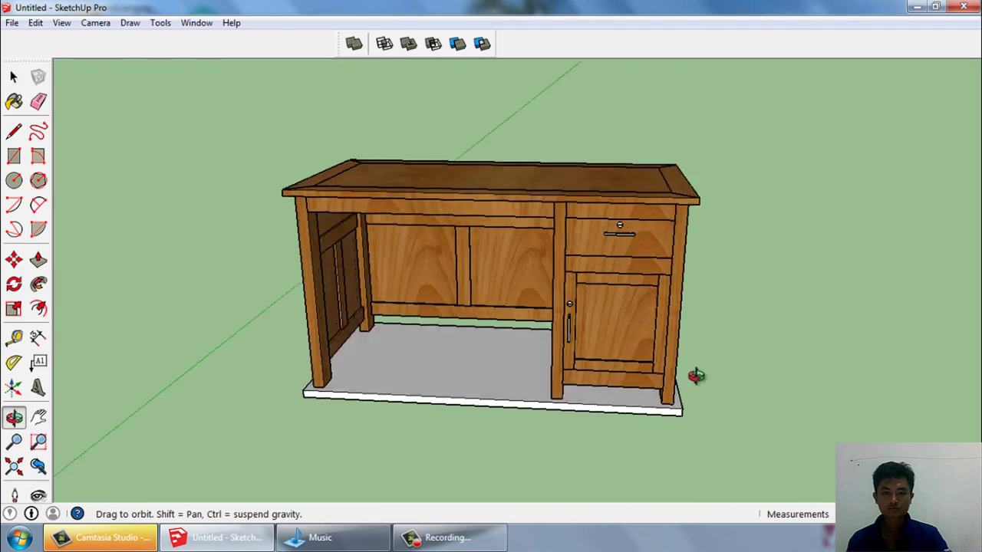
{"action": "scroll", "coordinate": [632, 348], "scroll_direction": "up", "scroll_amount": 2}
{"action": "scroll", "coordinate": [591, 343], "scroll_direction": "up", "scroll_amount": 3}
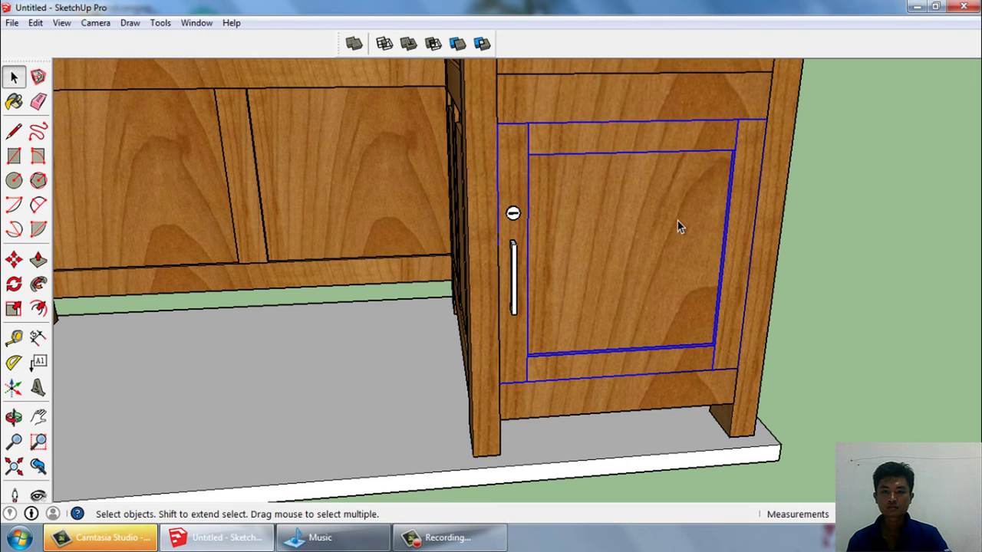
{"action": "right_click", "coordinate": [648, 237]}
{"action": "left_click", "coordinate": [664, 276]}
{"action": "scroll", "coordinate": [551, 306], "scroll_direction": "up", "scroll_amount": 3}
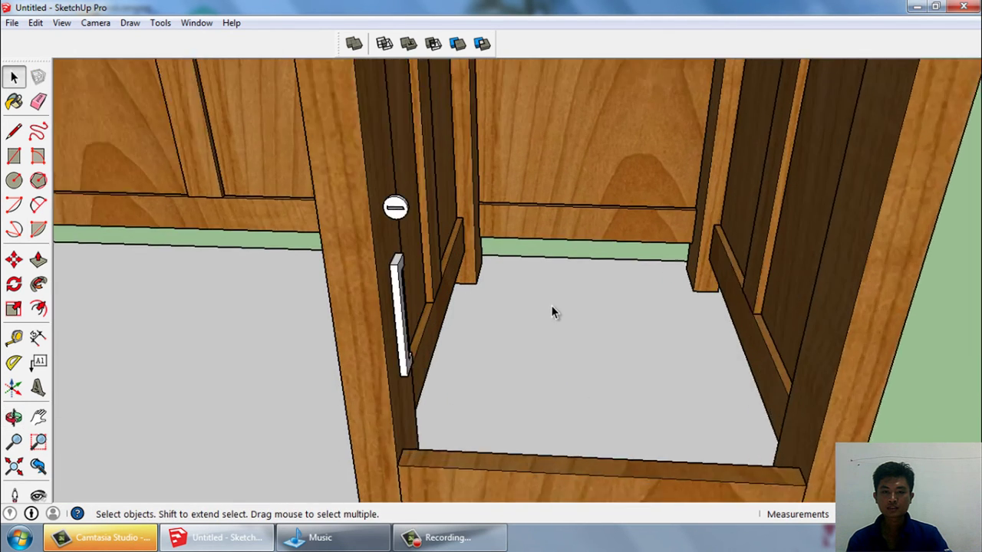
{"action": "middle_click_drag", "start_coordinate": [551, 306], "coordinate": [476, 318]}
{"action": "scroll", "coordinate": [487, 286], "scroll_direction": "down", "scroll_amount": 2}
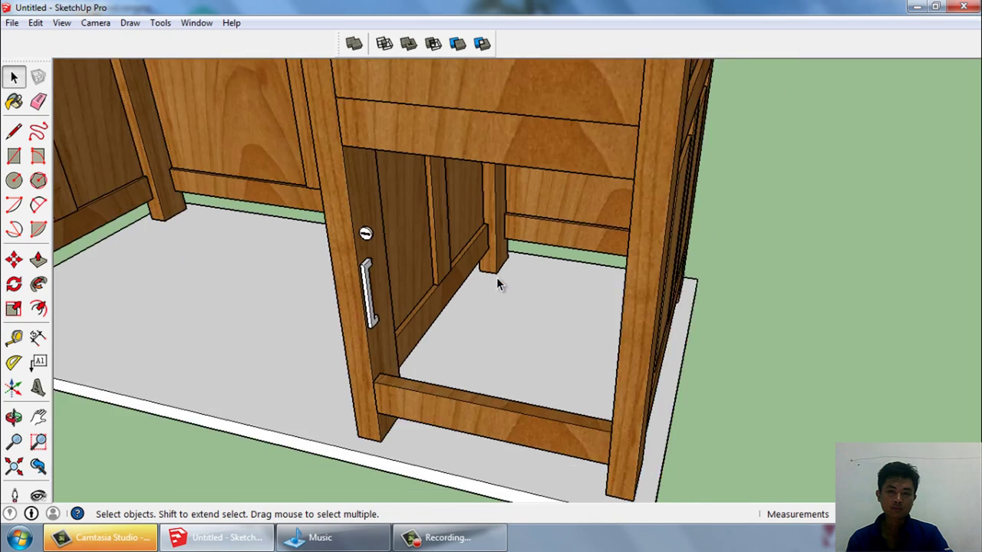
{"action": "scroll", "coordinate": [497, 277], "scroll_direction": "up", "scroll_amount": 2}
Step: Draw a floor rectangle from the cabinet's front inner corner to its back corner
{"action": "left_click", "coordinate": [15, 180]}
{"action": "scroll", "coordinate": [511, 249], "scroll_direction": "up", "scroll_amount": 2}
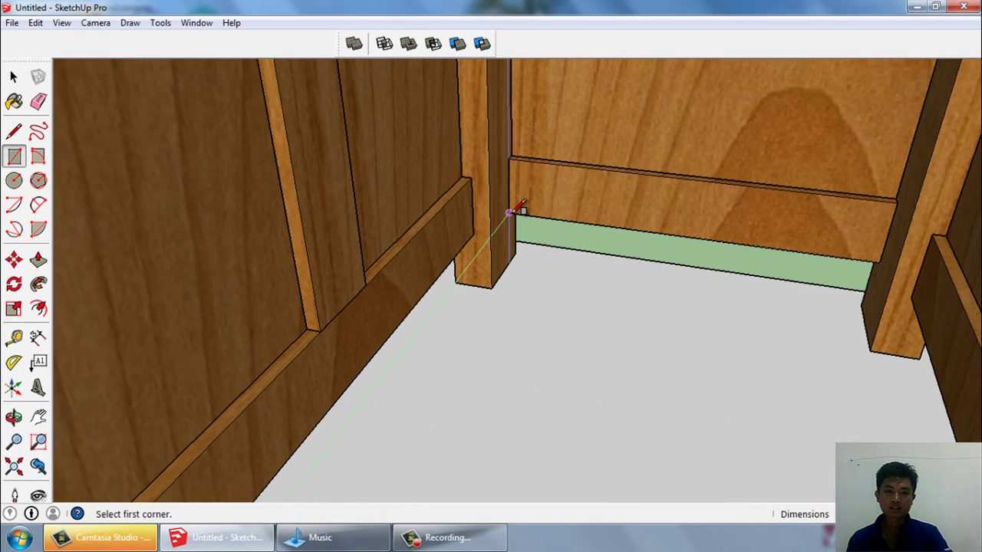
{"action": "scroll", "coordinate": [509, 209], "scroll_direction": "down", "scroll_amount": 3}
{"action": "scroll", "coordinate": [410, 296], "scroll_direction": "up", "scroll_amount": 2}
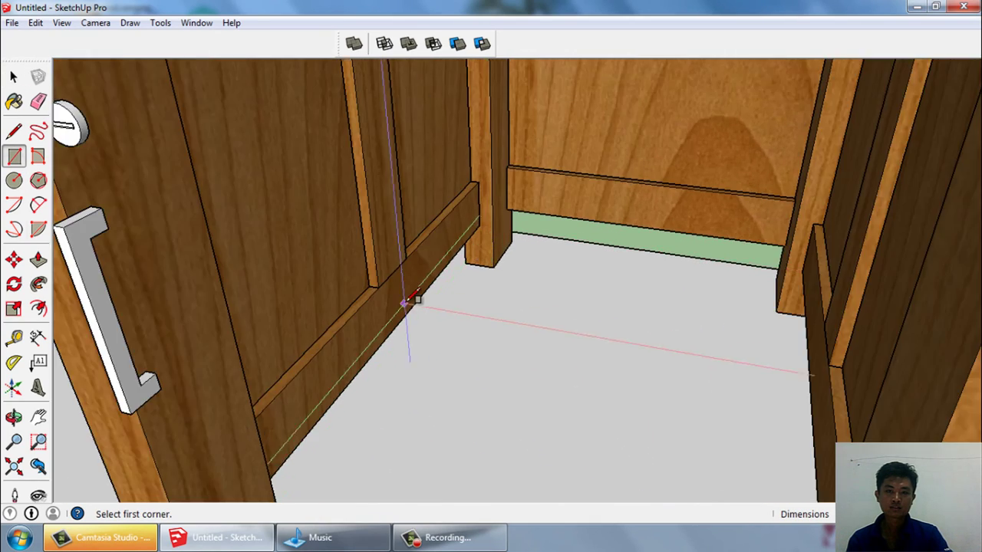
{"action": "scroll", "coordinate": [410, 297], "scroll_direction": "down", "scroll_amount": 2}
{"action": "left_click", "coordinate": [274, 433]}
{"action": "middle_click_drag", "start_coordinate": [478, 381], "coordinate": [625, 230]}
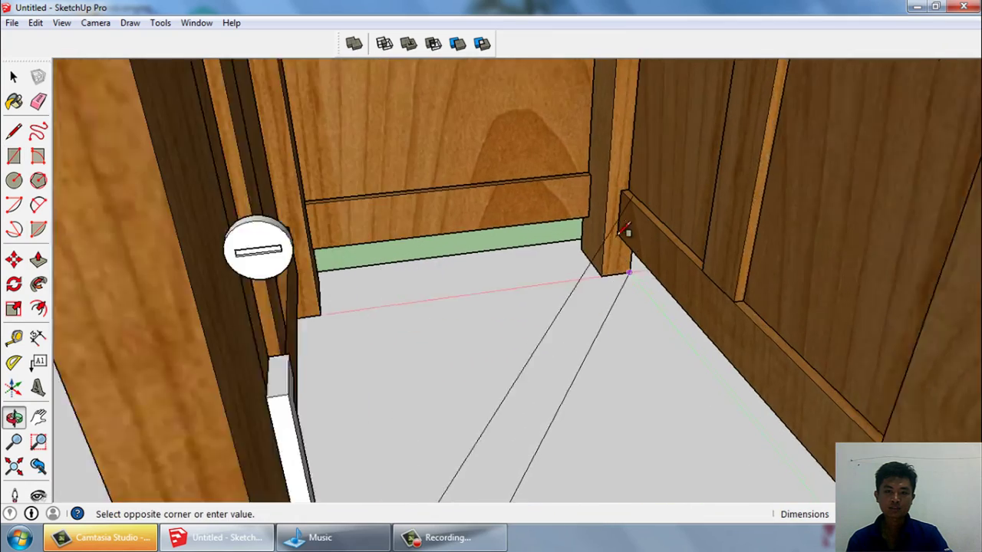
{"action": "scroll", "coordinate": [614, 215], "scroll_direction": "up", "scroll_amount": 2}
{"action": "left_click", "coordinate": [595, 164]}
Step: Orbit to a front view and briefly try Push/Pull on the new floor face
{"action": "key", "text": "space"}
{"action": "scroll", "coordinate": [580, 166], "scroll_direction": "down", "scroll_amount": 3}
{"action": "mouse_move", "coordinate": [564, 170]}
{"action": "middle_mouse_down"}
{"action": "mouse_move", "coordinate": [499, 306]}
{"action": "mouse_move", "coordinate": [525, 307]}
{"action": "middle_mouse_up"}
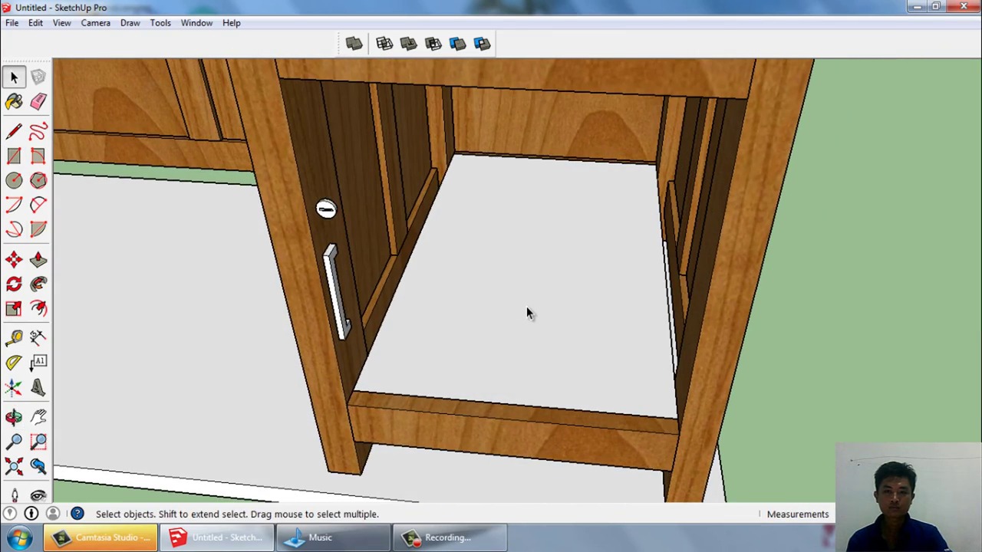
{"action": "key", "text": "p"}
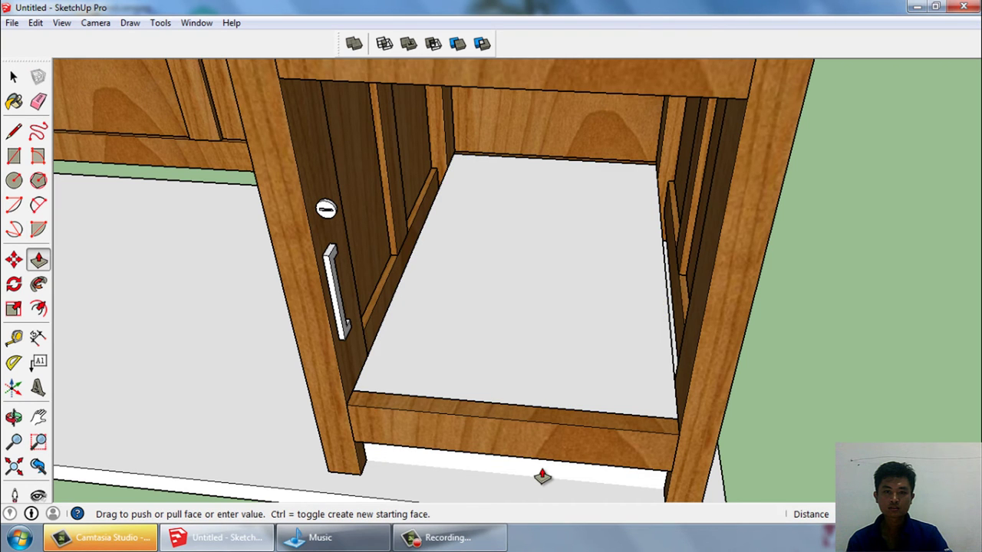
{"action": "key", "text": "space"}
{"action": "scroll", "coordinate": [576, 235], "scroll_direction": "down", "scroll_amount": 3}
Step: Hide both side cabinet doors to reach the floor panel
{"action": "middle_click_drag", "start_coordinate": [577, 235], "coordinate": [545, 311]}
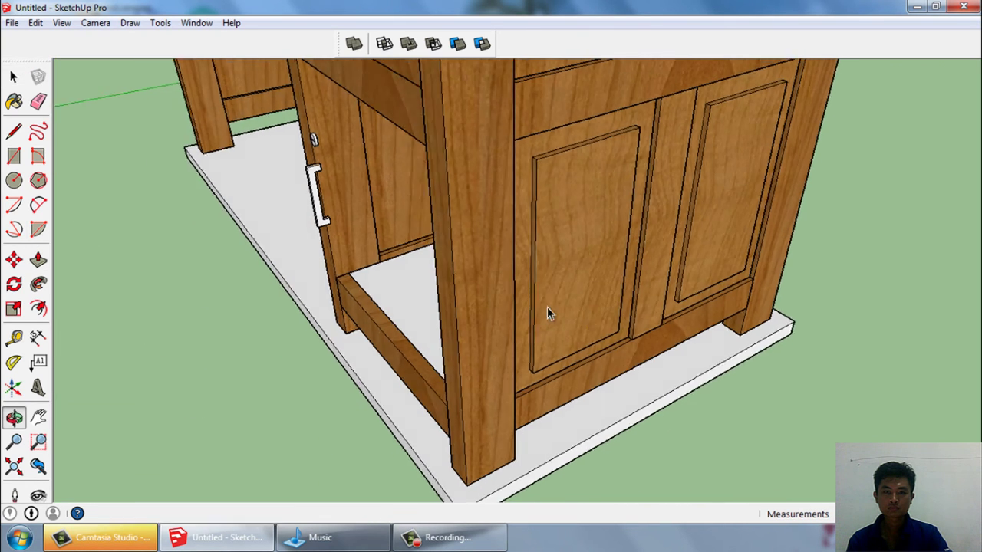
{"action": "scroll", "coordinate": [546, 312], "scroll_direction": "up", "scroll_amount": 2}
{"action": "left_click", "coordinate": [575, 274], "text": "shift"}
{"action": "right_click", "coordinate": [575, 273]}
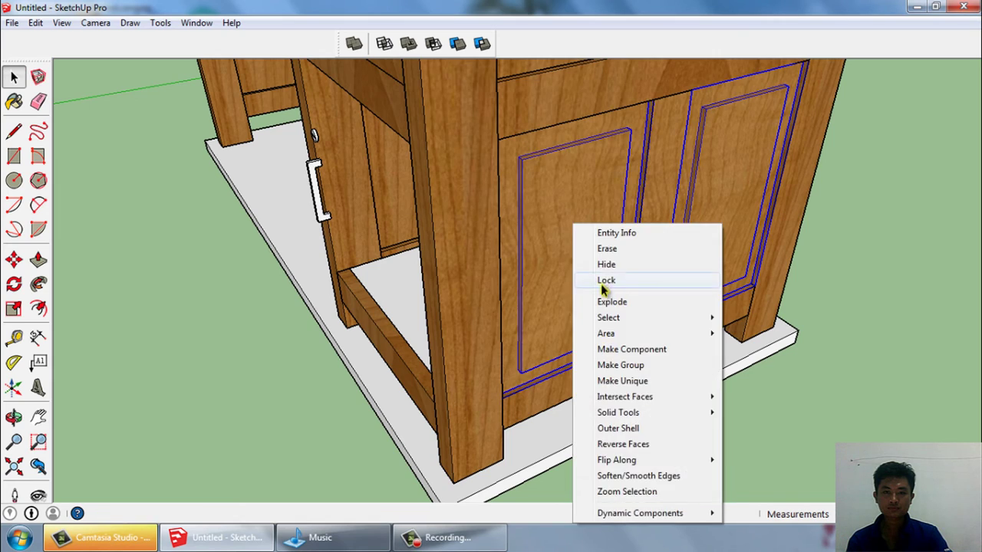
{"action": "left_click", "coordinate": [605, 264]}
{"action": "scroll", "coordinate": [777, 264], "scroll_direction": "up", "scroll_amount": 4}
{"action": "scroll", "coordinate": [776, 262], "scroll_direction": "up", "scroll_amount": 3}
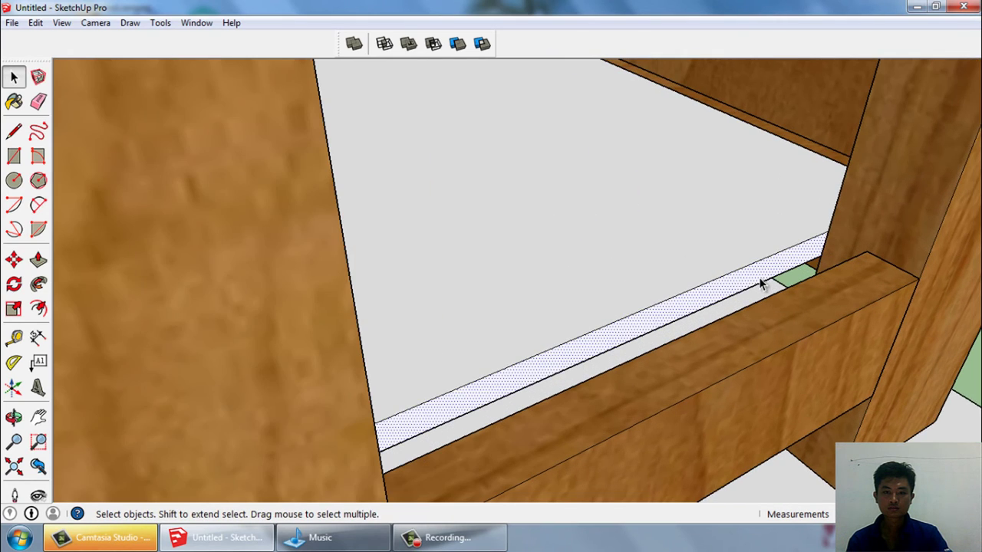
Step: Hide the remaining door and Push/Pull the thin strips to close the floor gaps
{"action": "left_click", "coordinate": [759, 285]}
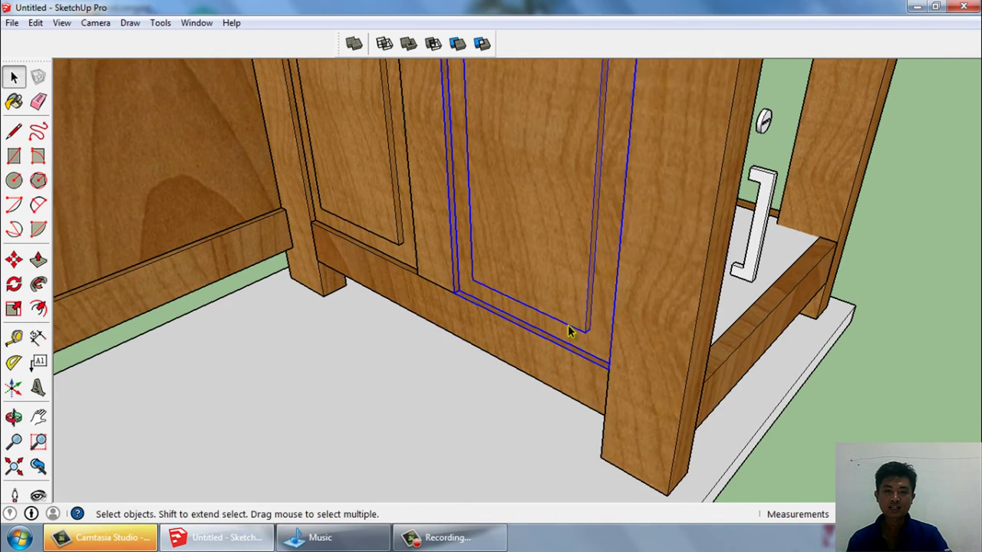
{"action": "right_click", "coordinate": [569, 331]}
{"action": "left_click", "coordinate": [599, 216]}
{"action": "scroll", "coordinate": [532, 341], "scroll_direction": "up", "scroll_amount": 5}
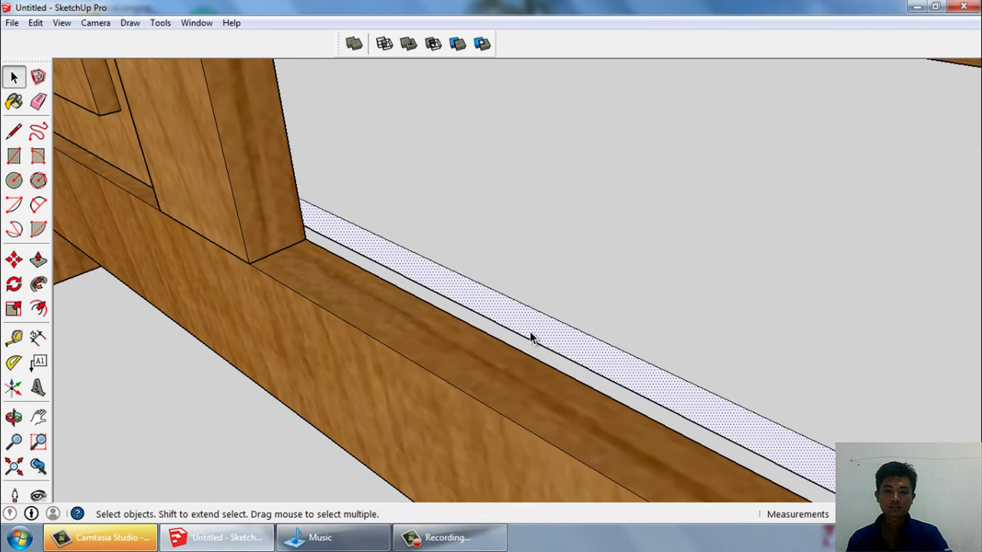
{"action": "left_click", "coordinate": [529, 337]}
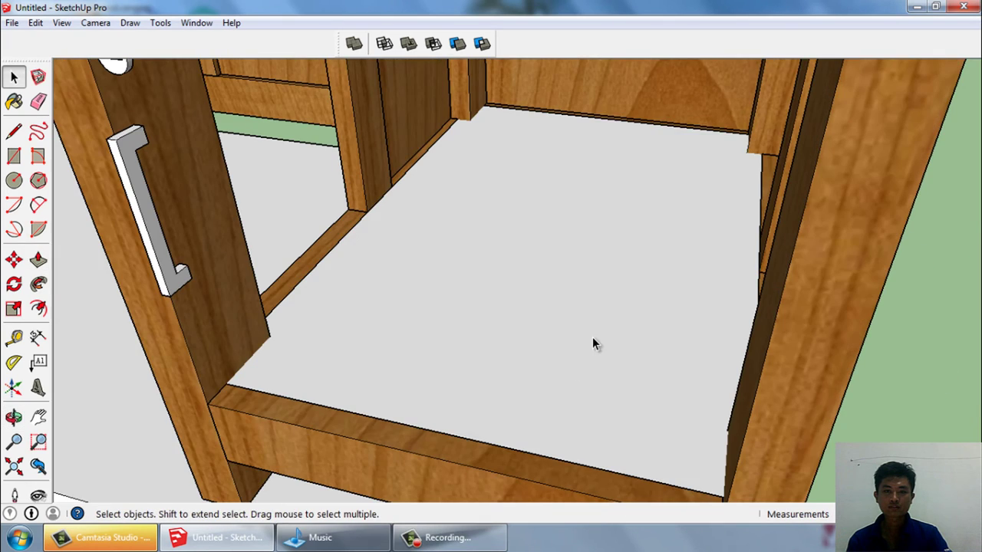
Step: Make the floor face and its edges a component
{"action": "right_click", "coordinate": [593, 338]}
{"action": "key", "text": "Escape"}
{"action": "double_click", "coordinate": [544, 309]}
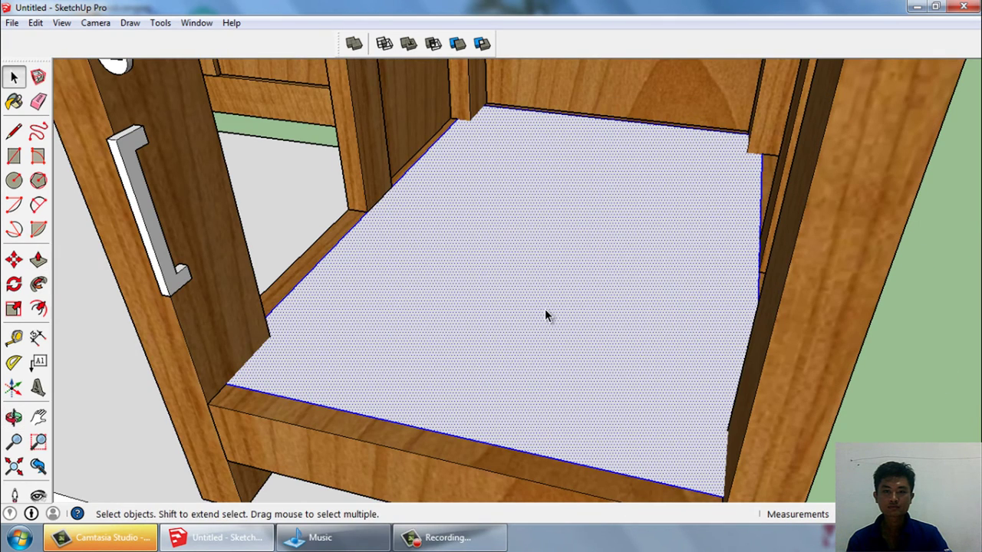
{"action": "key", "text": "g"}
{"action": "key", "text": "Return"}
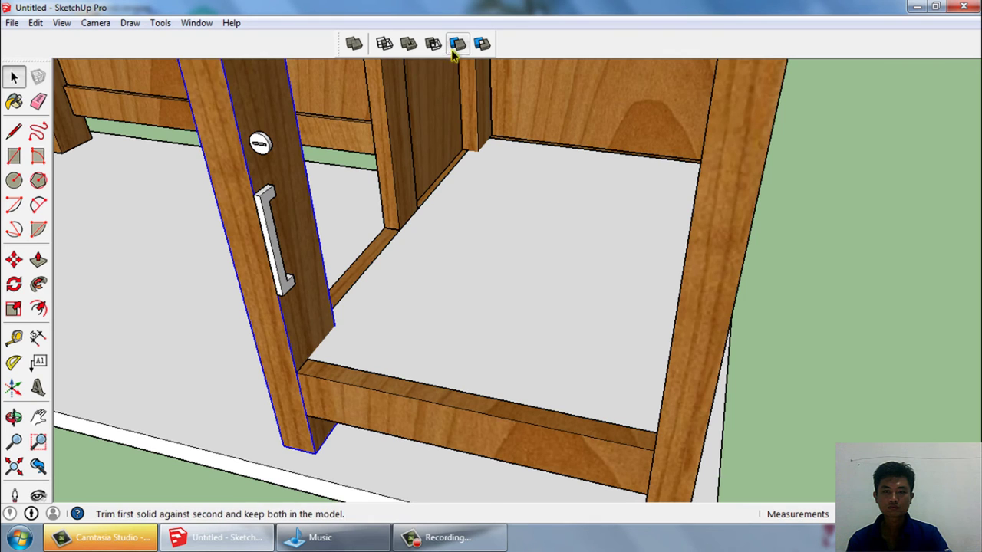
{"action": "scroll", "coordinate": [504, 285], "scroll_direction": "down", "scroll_amount": 2}
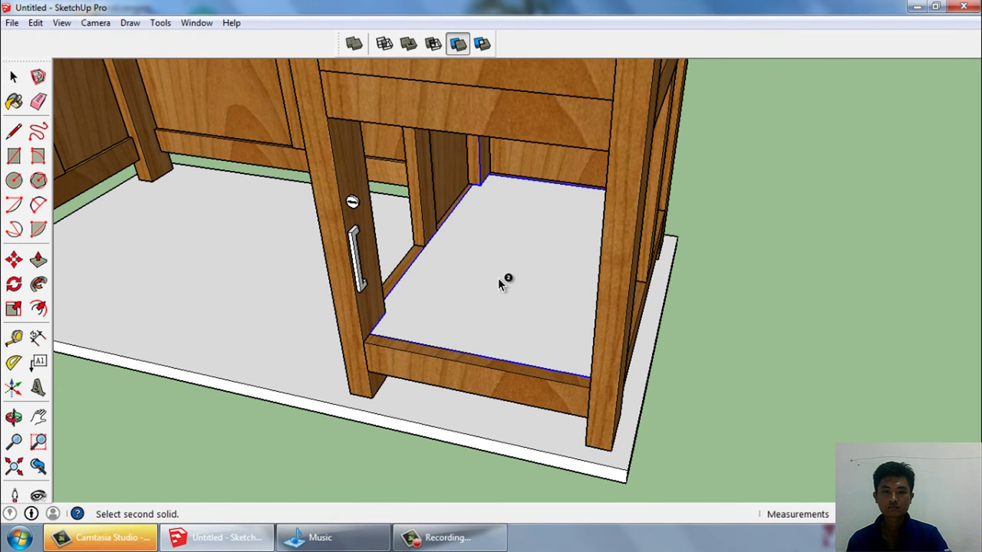
Step: Start a Solid Tools Trim by picking the first solid inside the cabinet
{"action": "key", "text": "space"}
{"action": "mouse_move", "coordinate": [497, 278]}
{"action": "middle_mouse_down"}
{"action": "mouse_move", "coordinate": [647, 202]}
{"action": "mouse_move", "coordinate": [530, 92]}
{"action": "middle_mouse_up"}
{"action": "left_click", "coordinate": [458, 43]}
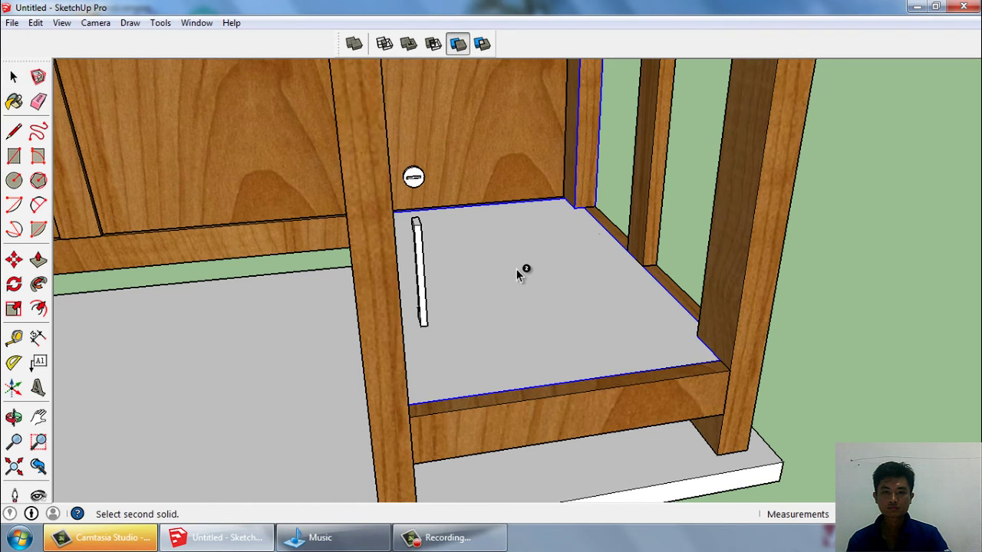
{"action": "scroll", "coordinate": [521, 272], "scroll_direction": "down", "scroll_amount": 3}
{"action": "scroll", "coordinate": [576, 336], "scroll_direction": "down", "scroll_amount": 3}
{"action": "left_click", "coordinate": [13, 102]}
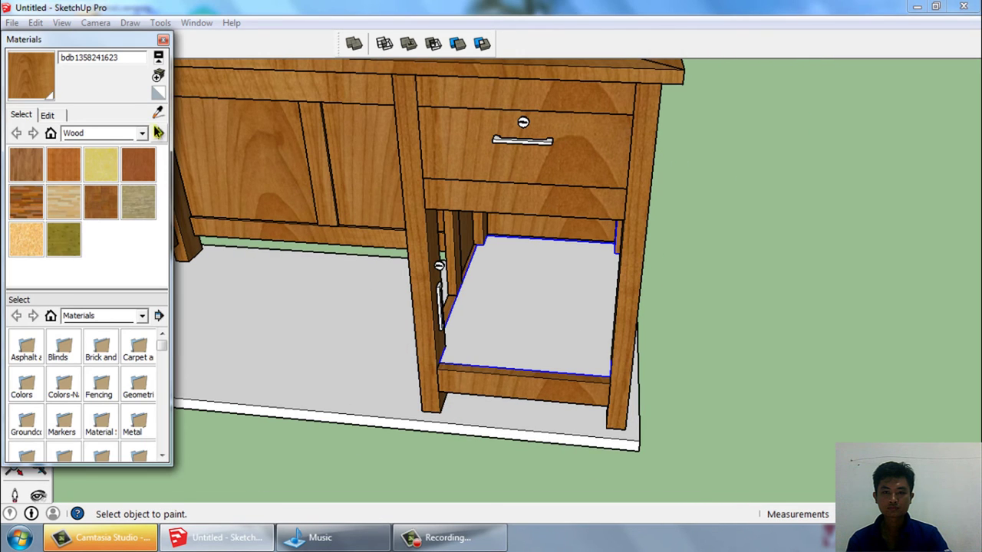
Step: Paint the cabinet floor panel with Wood_Cherry_Original and close the Materials panel
{"action": "left_click", "coordinate": [520, 323]}
{"action": "key", "text": "space"}
{"action": "middle_click_drag", "start_coordinate": [519, 322], "coordinate": [614, 375]}
{"action": "left_click", "coordinate": [163, 39]}
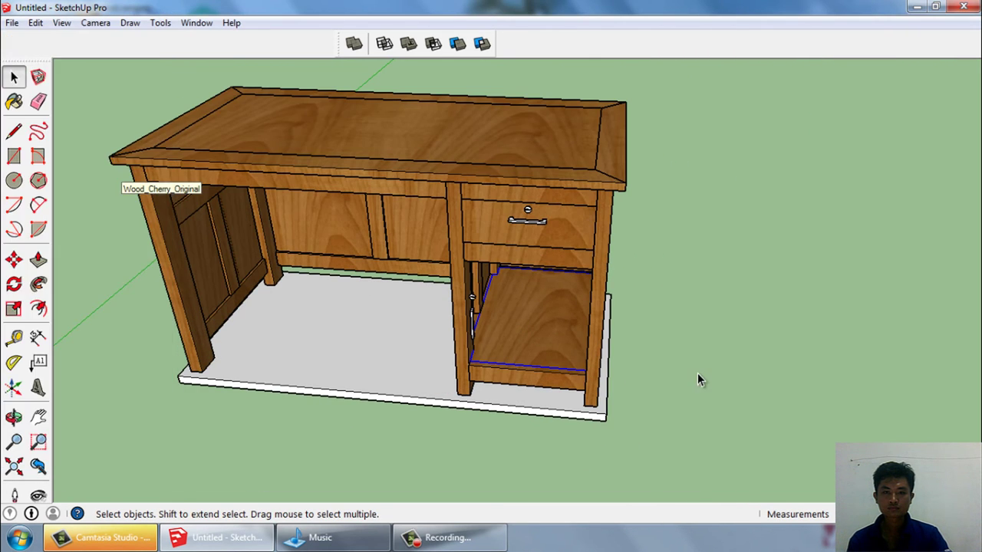
Step: Unhide all the cabinet doors via Edit > Unhide > All and view the whole desk
{"action": "mouse_move", "coordinate": [697, 372]}
{"action": "middle_mouse_down"}
{"action": "mouse_move", "coordinate": [539, 333]}
{"action": "mouse_move", "coordinate": [603, 328]}
{"action": "middle_mouse_up"}
{"action": "scroll", "coordinate": [539, 332], "scroll_direction": "up", "scroll_amount": 5}
{"action": "scroll", "coordinate": [603, 329], "scroll_direction": "up", "scroll_amount": 2}
{"action": "left_click", "coordinate": [36, 23]}
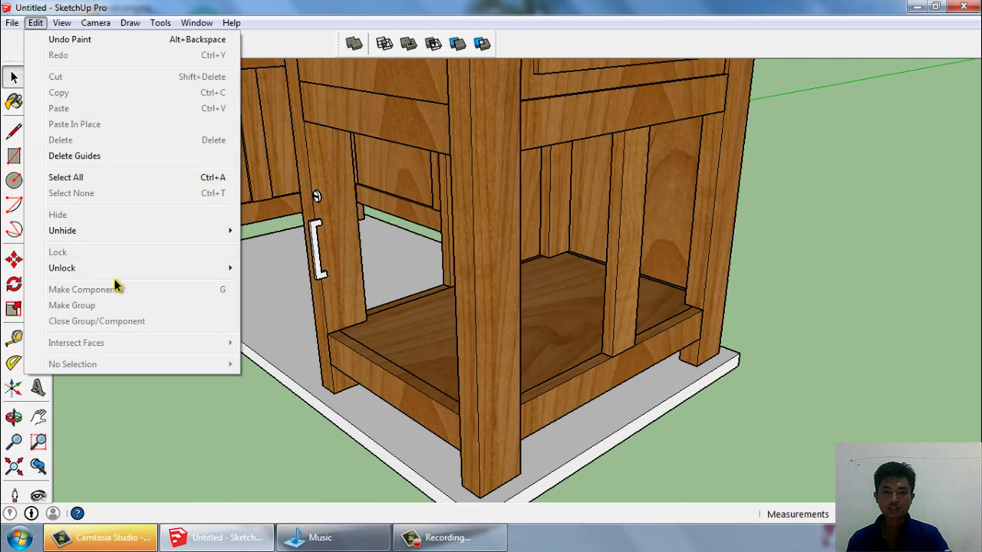
{"action": "left_click", "coordinate": [266, 262]}
{"action": "scroll", "coordinate": [651, 389], "scroll_direction": "down", "scroll_amount": 4}
{"action": "middle_click_drag", "start_coordinate": [651, 389], "coordinate": [331, 320]}
{"action": "mouse_move", "coordinate": [415, 351]}
{"action": "middle_mouse_down"}
{"action": "mouse_move", "coordinate": [251, 272]}
{"action": "mouse_move", "coordinate": [620, 307]}
{"action": "mouse_move", "coordinate": [526, 366]}
{"action": "mouse_move", "coordinate": [534, 237]}
{"action": "mouse_move", "coordinate": [434, 129]}
{"action": "mouse_move", "coordinate": [373, 203]}
{"action": "mouse_move", "coordinate": [630, 197]}
{"action": "mouse_move", "coordinate": [636, 213]}
{"action": "mouse_move", "coordinate": [575, 241]}
{"action": "mouse_move", "coordinate": [739, 233]}
{"action": "mouse_move", "coordinate": [579, 220]}
{"action": "mouse_move", "coordinate": [638, 223]}
{"action": "mouse_move", "coordinate": [637, 388]}
{"action": "mouse_move", "coordinate": [720, 315]}
{"action": "mouse_move", "coordinate": [620, 302]}
{"action": "mouse_move", "coordinate": [573, 282]}
{"action": "mouse_move", "coordinate": [628, 235]}
{"action": "mouse_move", "coordinate": [787, 288]}
{"action": "mouse_move", "coordinate": [477, 162]}
{"action": "mouse_move", "coordinate": [707, 255]}
{"action": "mouse_move", "coordinate": [318, 333]}
{"action": "mouse_move", "coordinate": [493, 197]}
{"action": "middle_mouse_up"}
{"action": "scroll", "coordinate": [477, 162], "scroll_direction": "up", "scroll_amount": 3}
Step: Dimension the desk top's 700mm depth and 1400mm width
{"action": "key", "text": "space"}
{"action": "scroll", "coordinate": [493, 197], "scroll_direction": "down", "scroll_amount": 2}
{"action": "scroll", "coordinate": [571, 172], "scroll_direction": "up", "scroll_amount": 4}
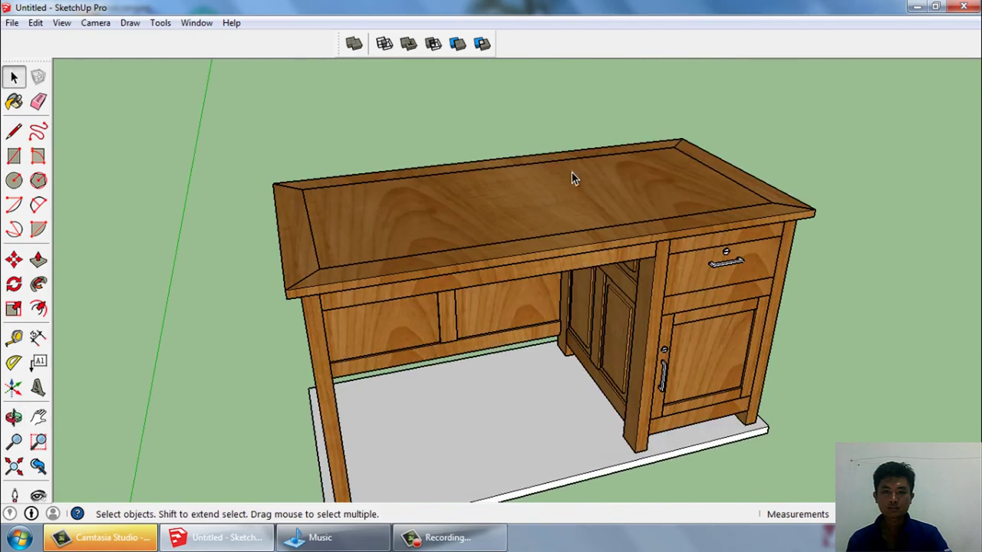
{"action": "left_click", "coordinate": [38, 338]}
{"action": "left_click", "coordinate": [273, 184]}
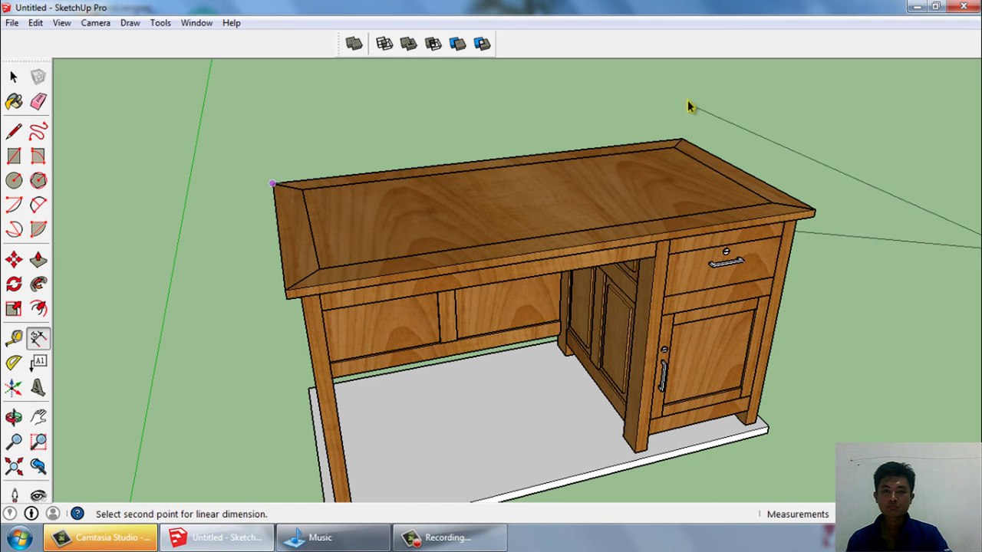
{"action": "mouse_move", "coordinate": [649, 120]}
{"action": "middle_mouse_down"}
{"action": "mouse_move", "coordinate": [614, 146]}
{"action": "mouse_move", "coordinate": [329, 201]}
{"action": "mouse_move", "coordinate": [107, 193]}
{"action": "middle_mouse_up"}
{"action": "left_click", "coordinate": [424, 139]}
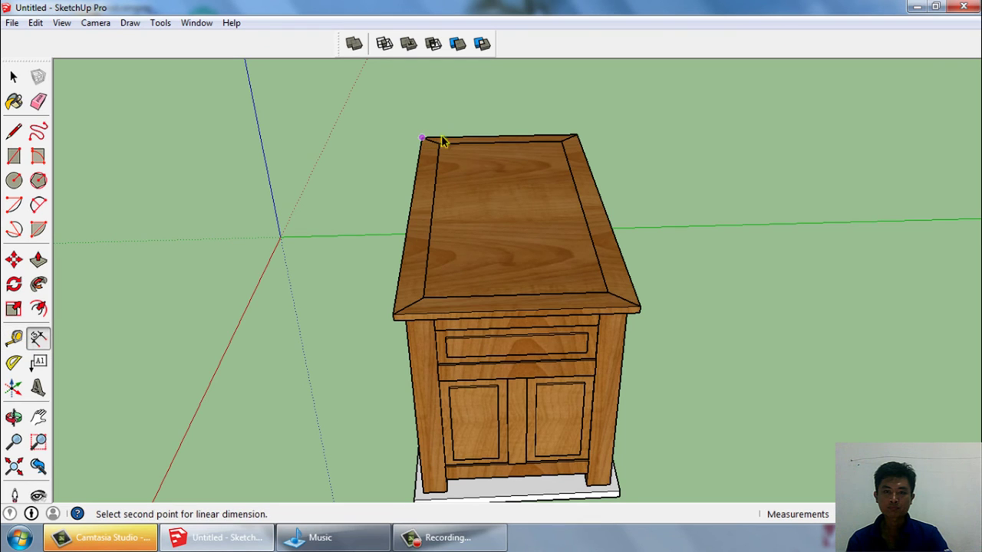
{"action": "left_click", "coordinate": [576, 135]}
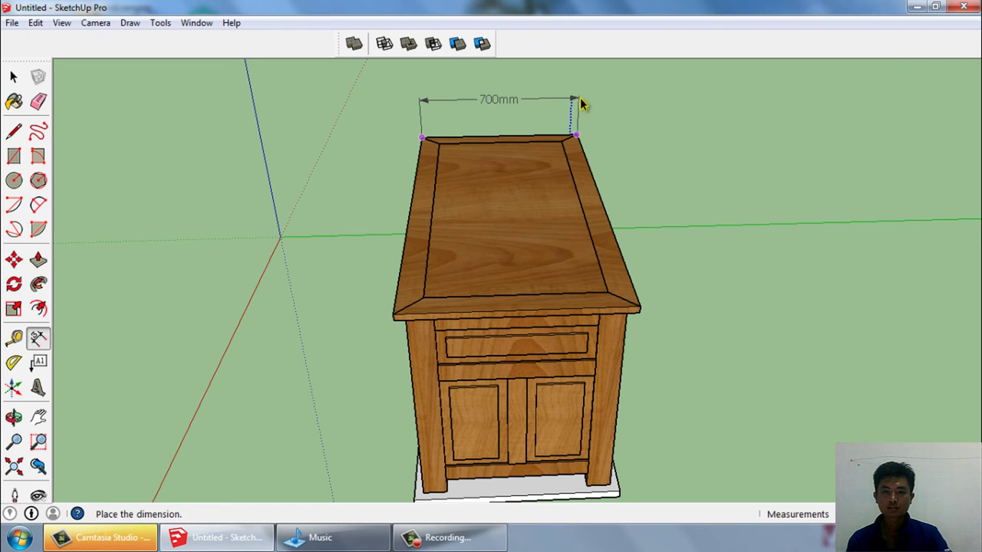
{"action": "left_click", "coordinate": [580, 99]}
{"action": "left_click", "coordinate": [576, 136]}
{"action": "left_click", "coordinate": [641, 307]}
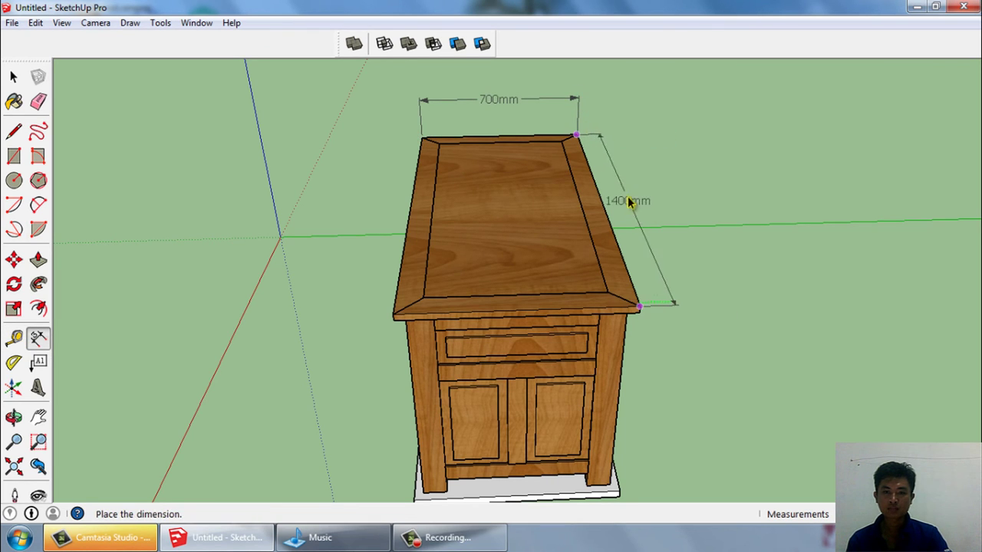
{"action": "middle_click_drag", "start_coordinate": [574, 103], "coordinate": [569, 99]}
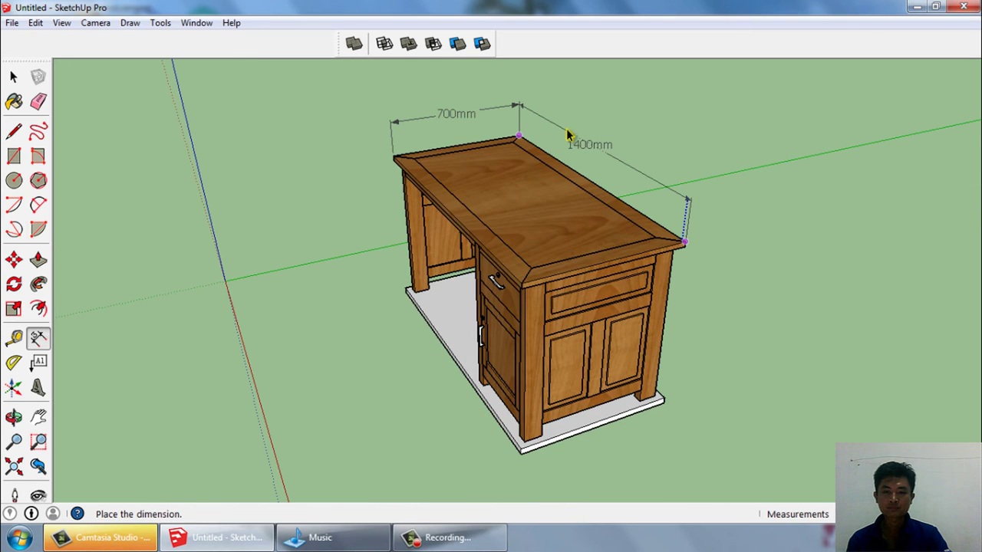
{"action": "left_click", "coordinate": [574, 135]}
Step: Add the 760mm height dimension from the top corner down to the floor
{"action": "mouse_move", "coordinate": [592, 171]}
{"action": "middle_mouse_down"}
{"action": "mouse_move", "coordinate": [610, 193]}
{"action": "mouse_move", "coordinate": [691, 191]}
{"action": "mouse_move", "coordinate": [487, 155]}
{"action": "mouse_move", "coordinate": [521, 220]}
{"action": "mouse_move", "coordinate": [575, 188]}
{"action": "mouse_move", "coordinate": [507, 206]}
{"action": "middle_mouse_up"}
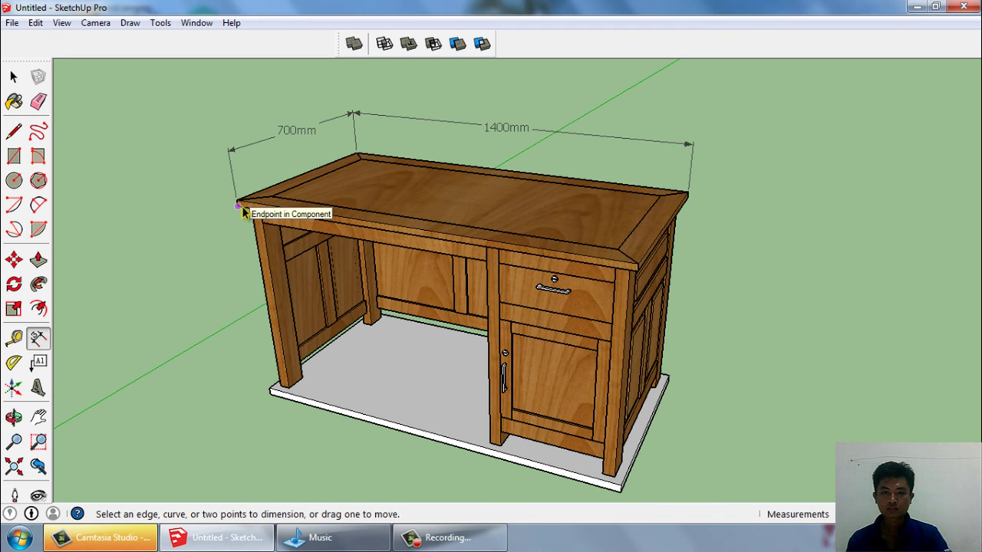
{"action": "scroll", "coordinate": [706, 211], "scroll_direction": "up", "scroll_amount": 3}
{"action": "scroll", "coordinate": [706, 218], "scroll_direction": "up", "scroll_amount": 2}
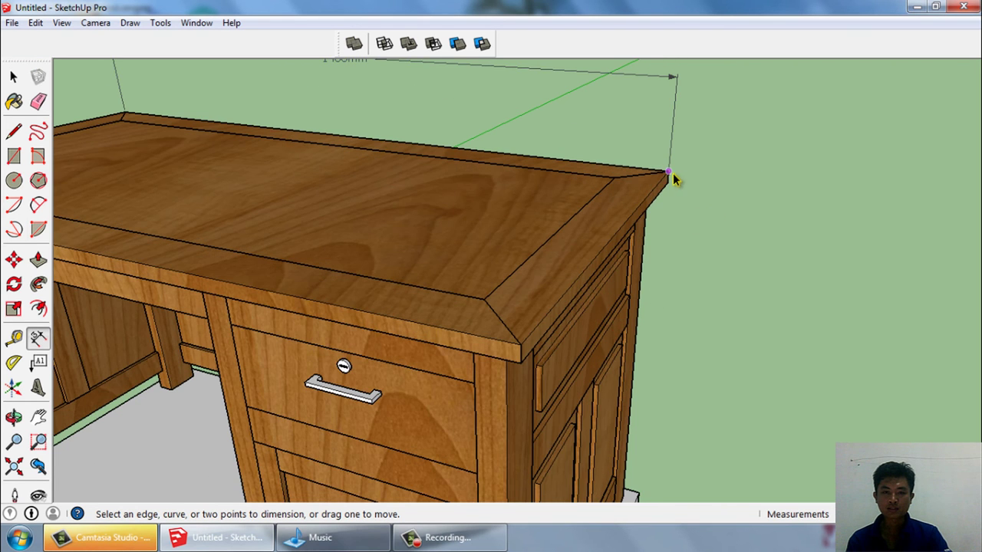
{"action": "left_click", "coordinate": [666, 171]}
{"action": "scroll", "coordinate": [667, 171], "scroll_direction": "down", "scroll_amount": 2}
{"action": "left_click", "coordinate": [640, 446]}
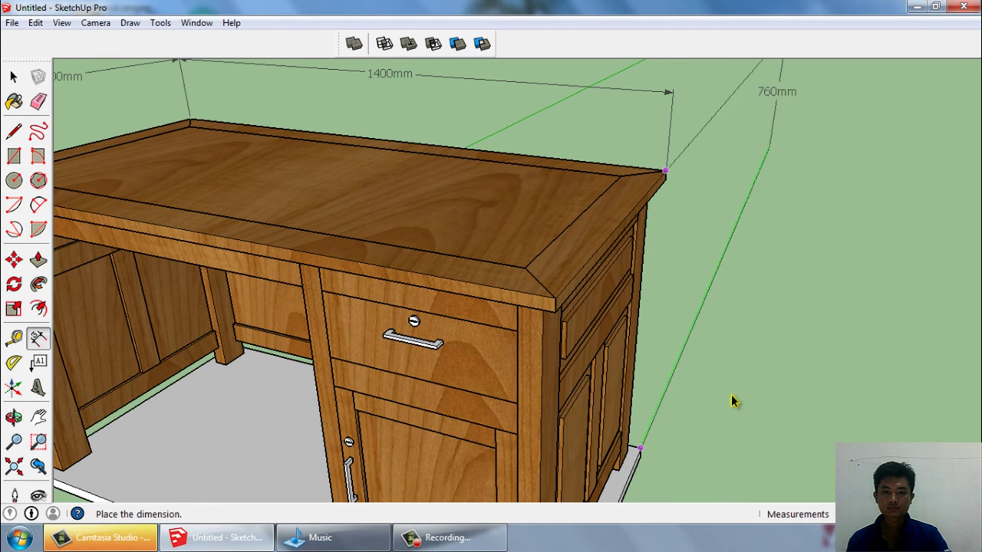
{"action": "scroll", "coordinate": [731, 394], "scroll_direction": "down", "scroll_amount": 3}
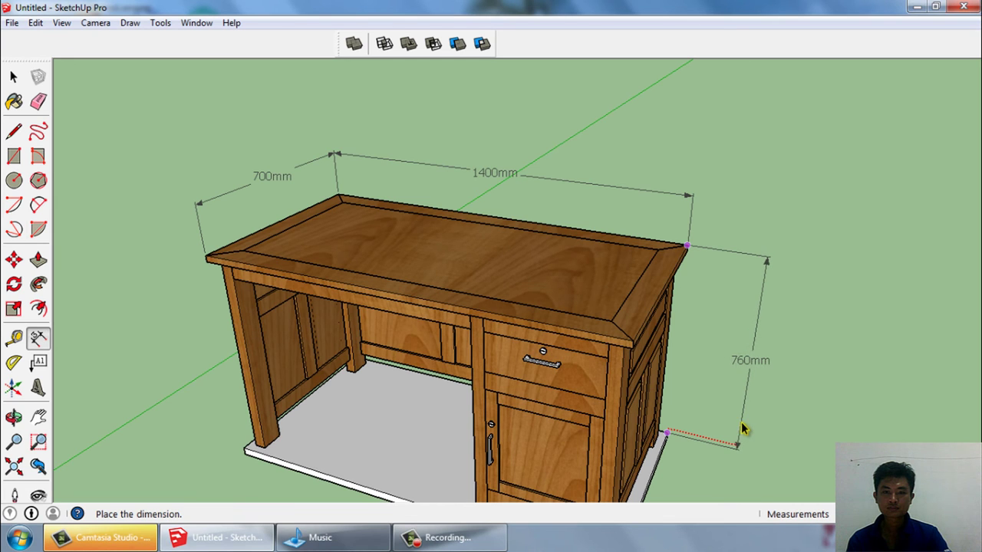
{"action": "left_click", "coordinate": [741, 422]}
{"action": "key", "text": "space"}
{"action": "scroll", "coordinate": [659, 254], "scroll_direction": "down", "scroll_amount": 2}
{"action": "mouse_move", "coordinate": [727, 356]}
{"action": "middle_mouse_down"}
{"action": "mouse_move", "coordinate": [499, 307]}
{"action": "mouse_move", "coordinate": [675, 277]}
{"action": "mouse_move", "coordinate": [379, 277]}
{"action": "mouse_move", "coordinate": [626, 278]}
{"action": "middle_mouse_up"}
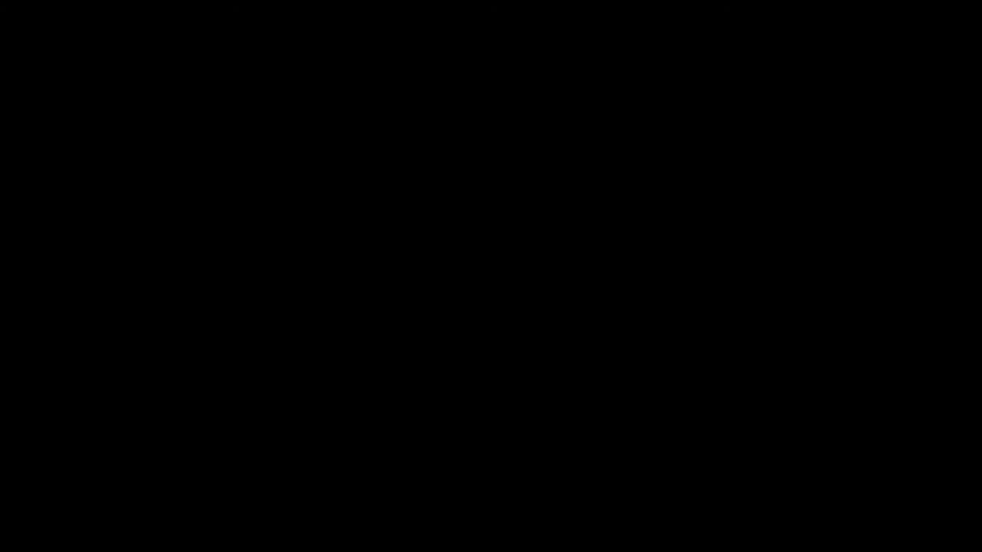